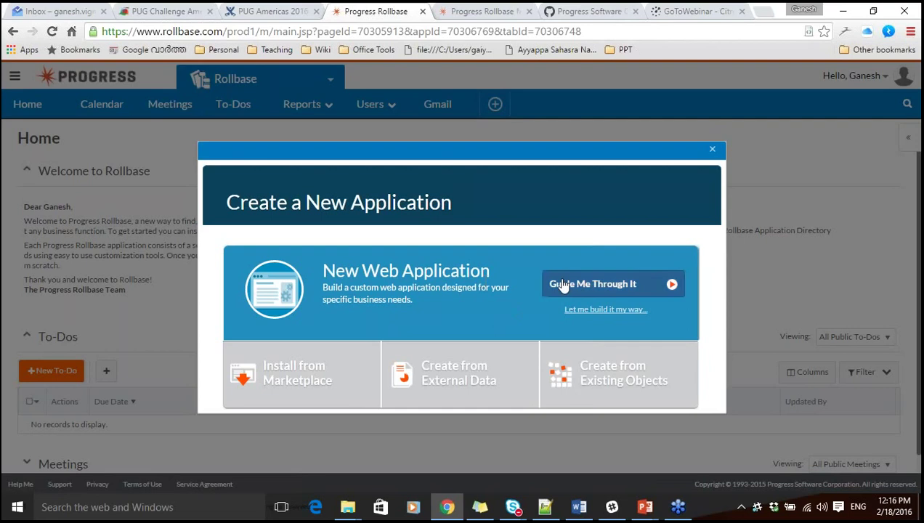
Start a guided web application named 'Leave Management Webinar' and continue to the Create Objects step.
click(587, 286)
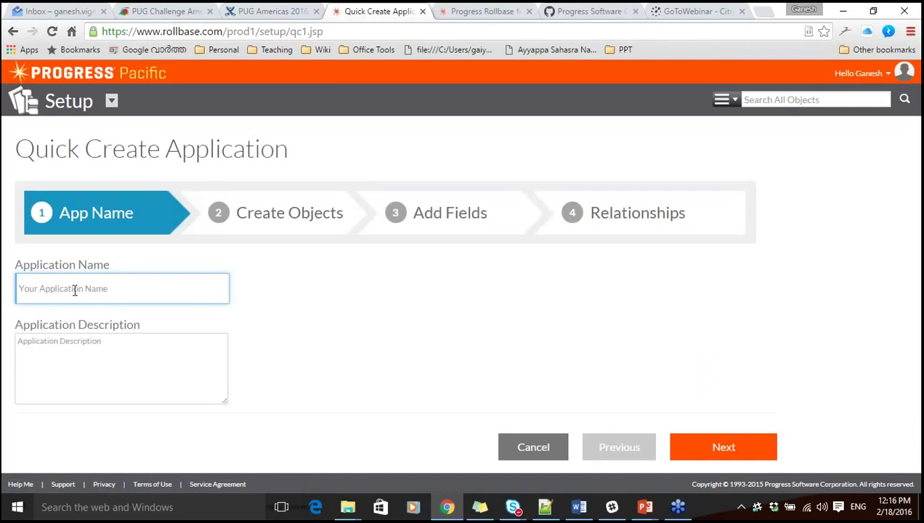
text(4eave Managemen)
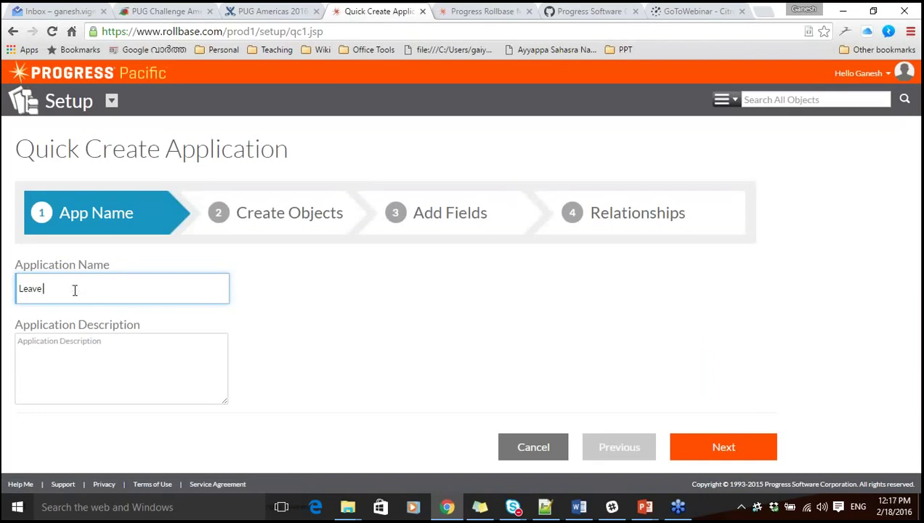
text(t Webinar)
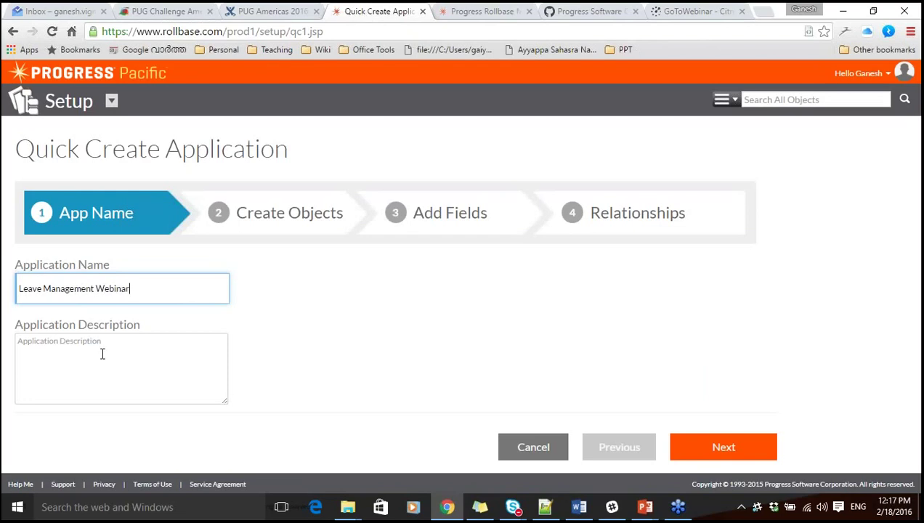
click(435, 423)
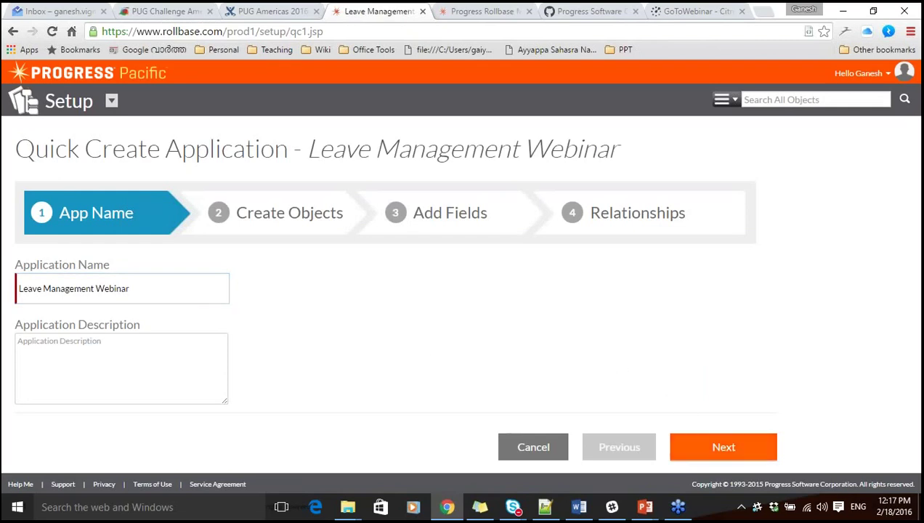
click(715, 448)
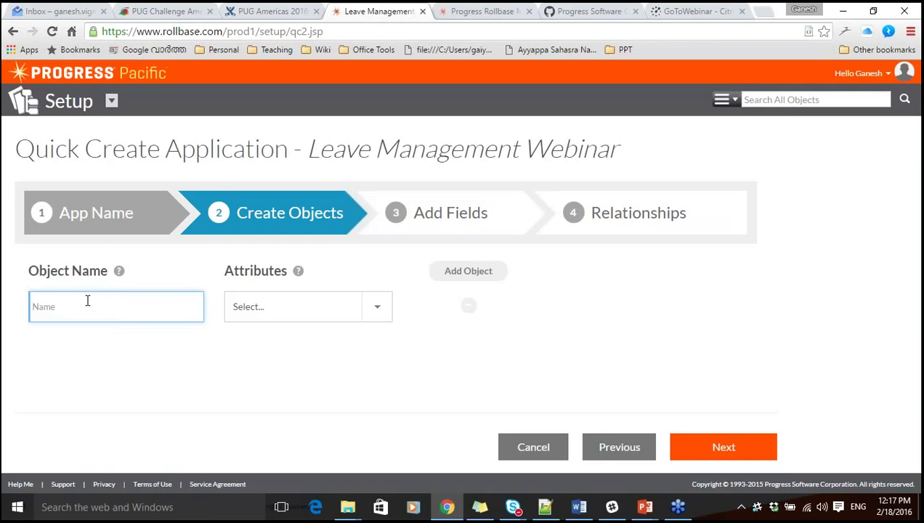
Name the first object Employee and give it the Contact attributes.
text(Employee)
click(373, 308)
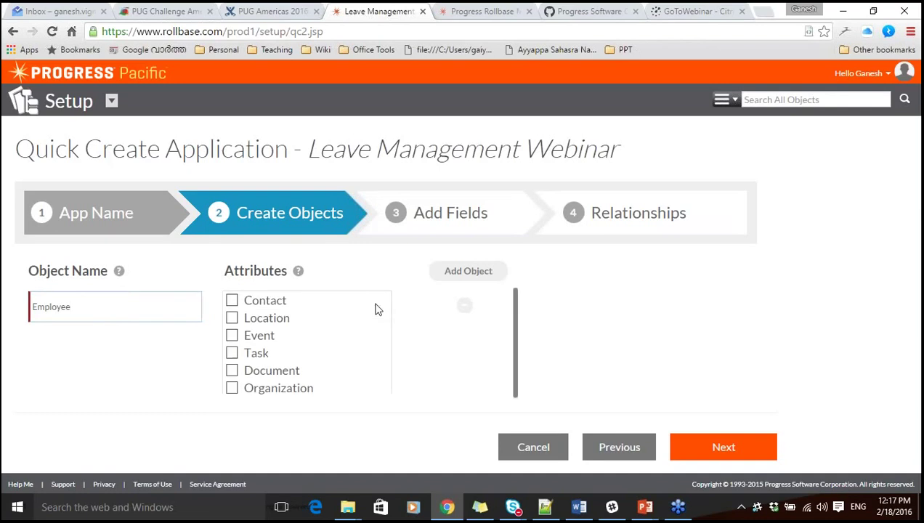
click(231, 300)
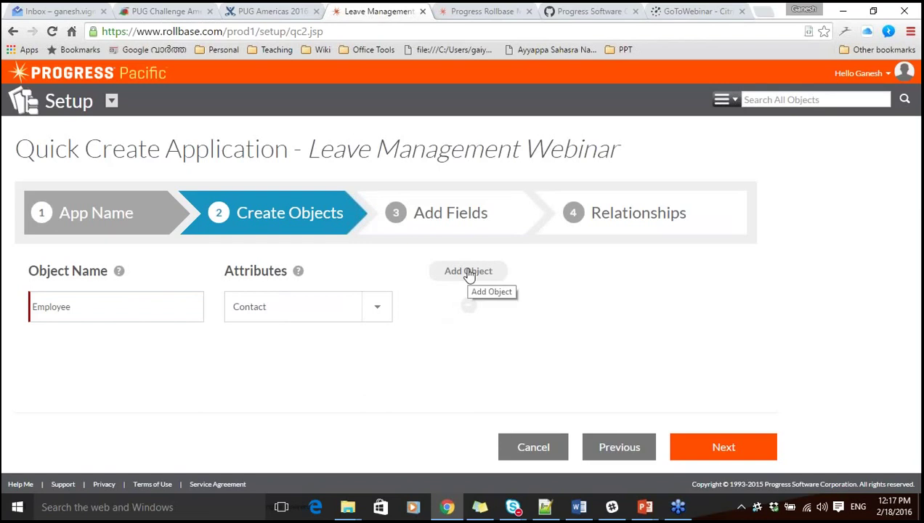
Add a second object named Leave with no attributes and continue to Add Fields.
click(469, 273)
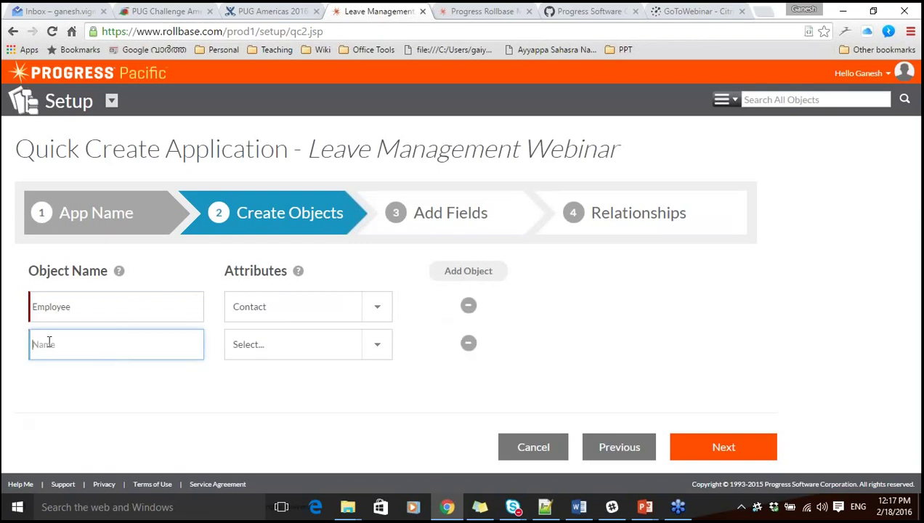
text(Leave)
click(375, 350)
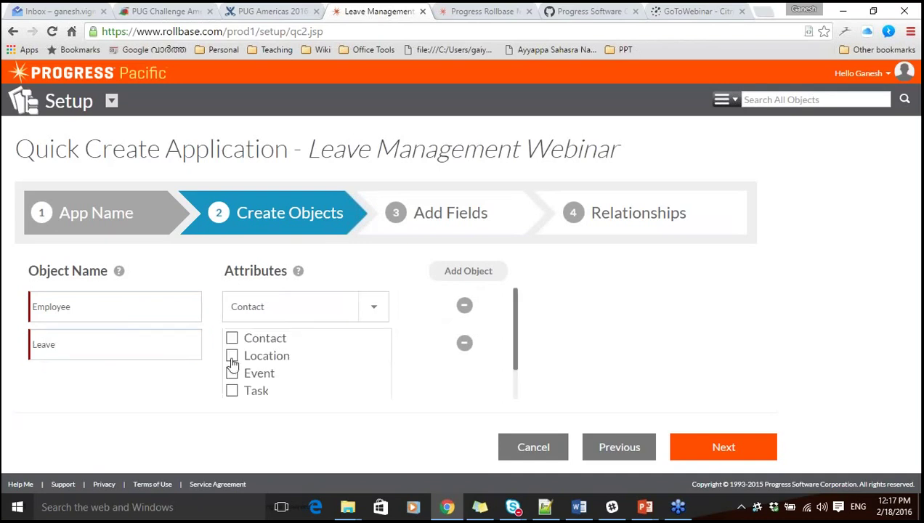
click(433, 363)
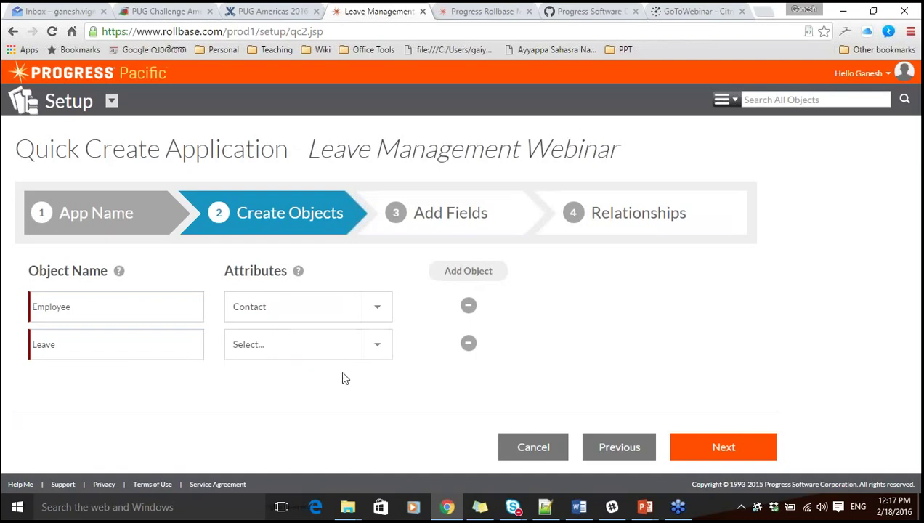
click(380, 345)
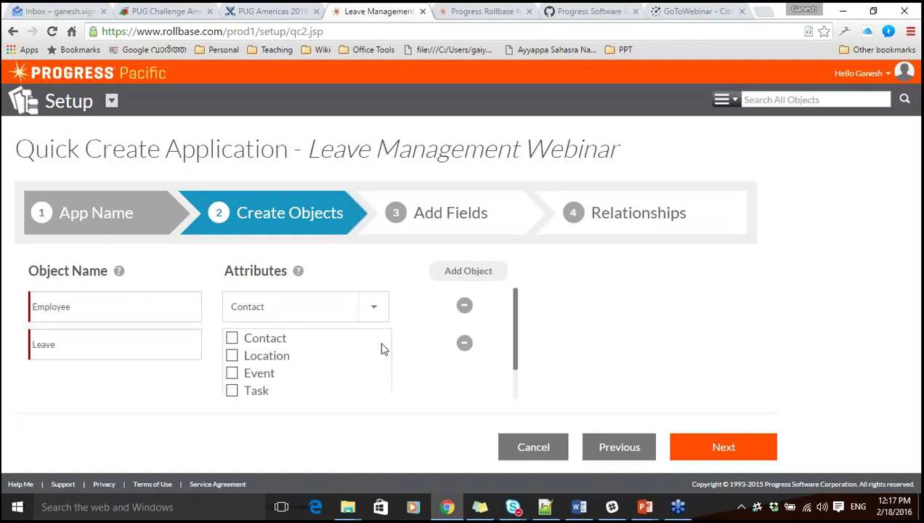
scroll(384, 350, down, 1)
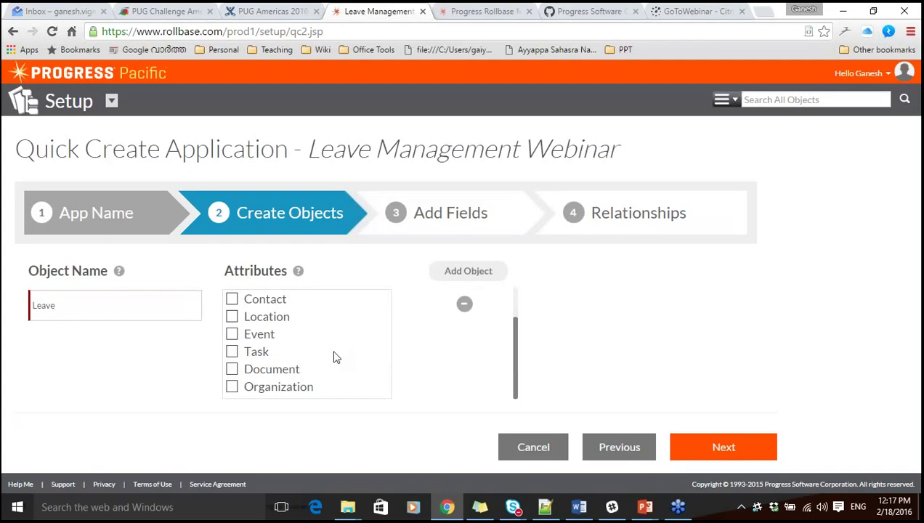
click(425, 363)
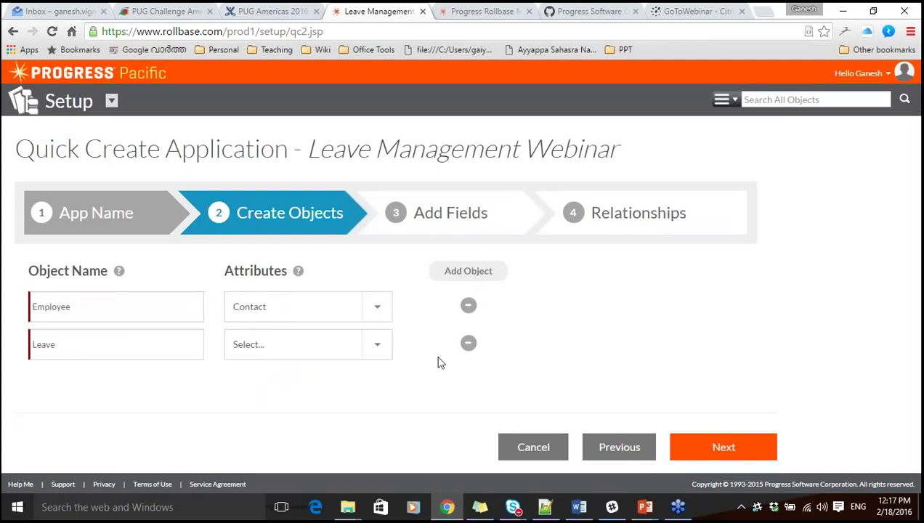
click(733, 453)
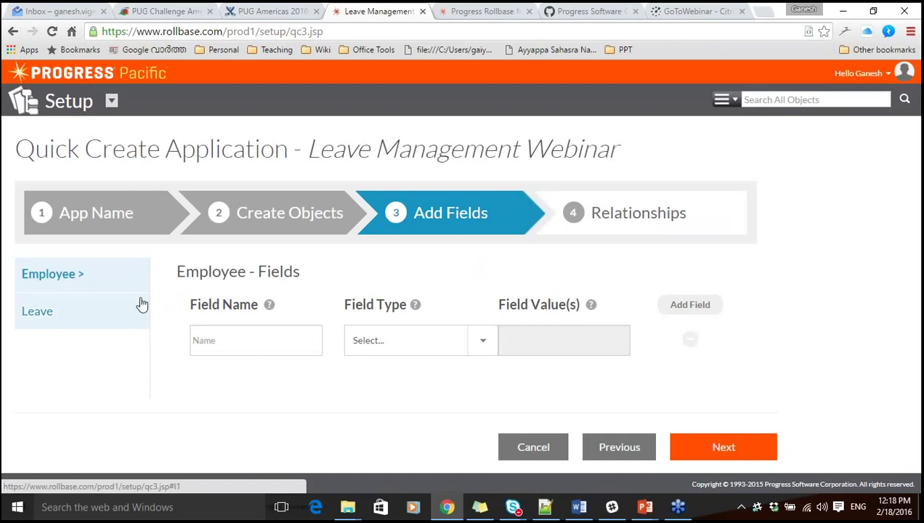
Review the Leave object's empty field list and continue to Relationships without adding fields.
click(47, 317)
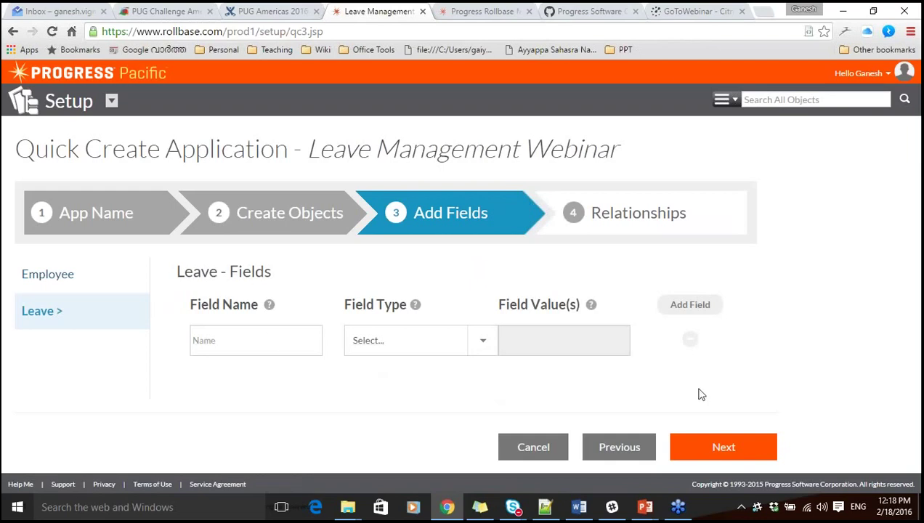
click(722, 446)
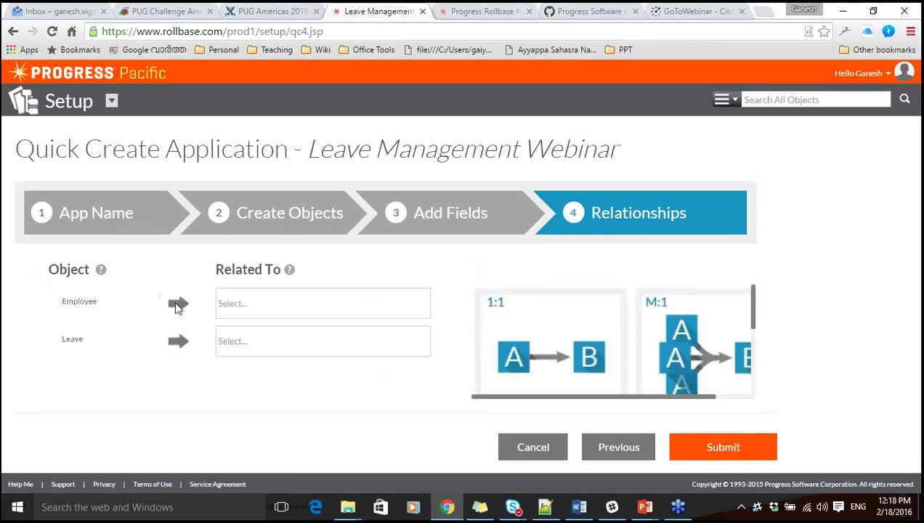
Link Employee one-to-many to Employee and to Leave, then submit to create the application.
click(227, 308)
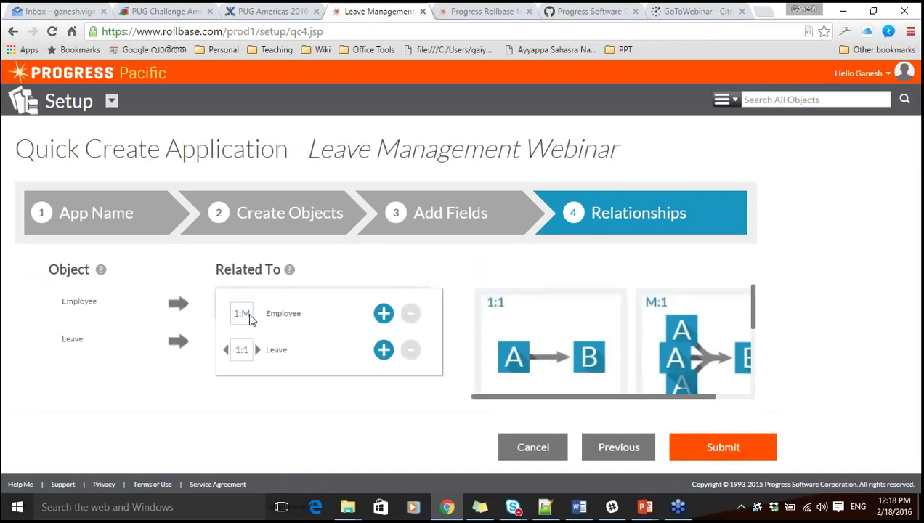
click(384, 313)
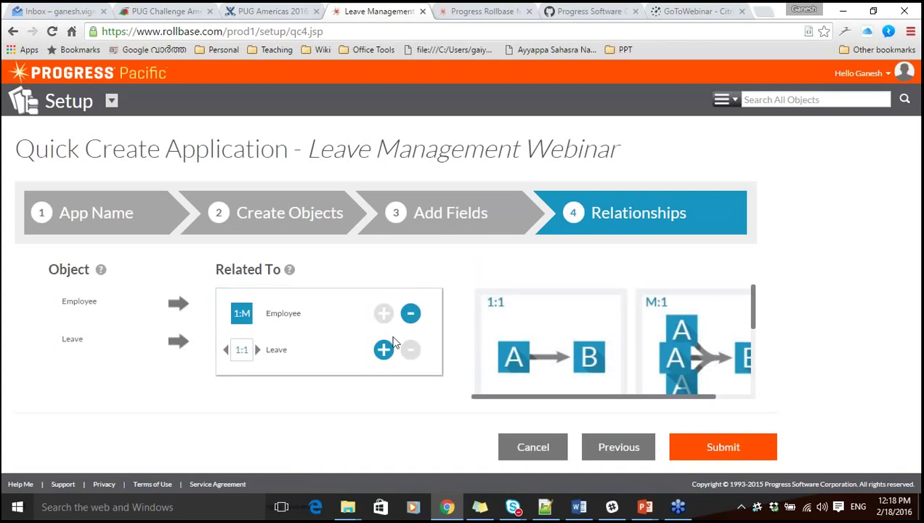
click(275, 344)
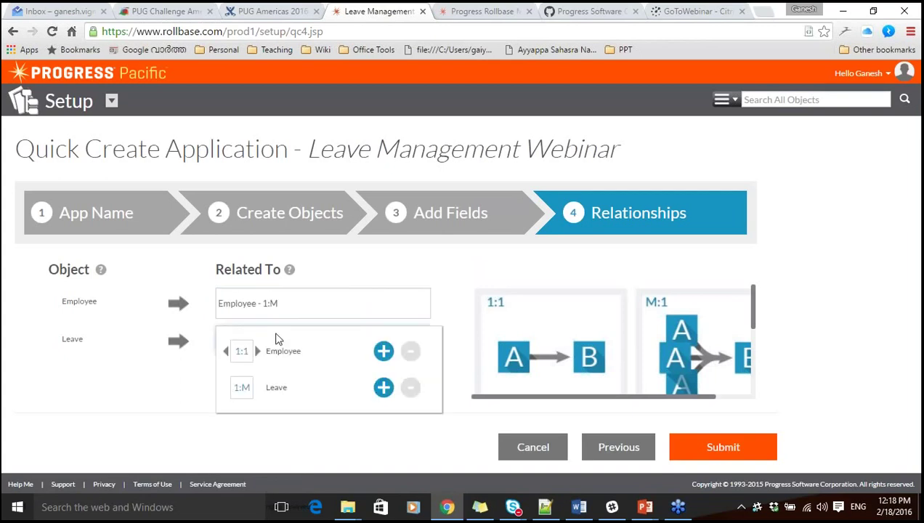
click(288, 305)
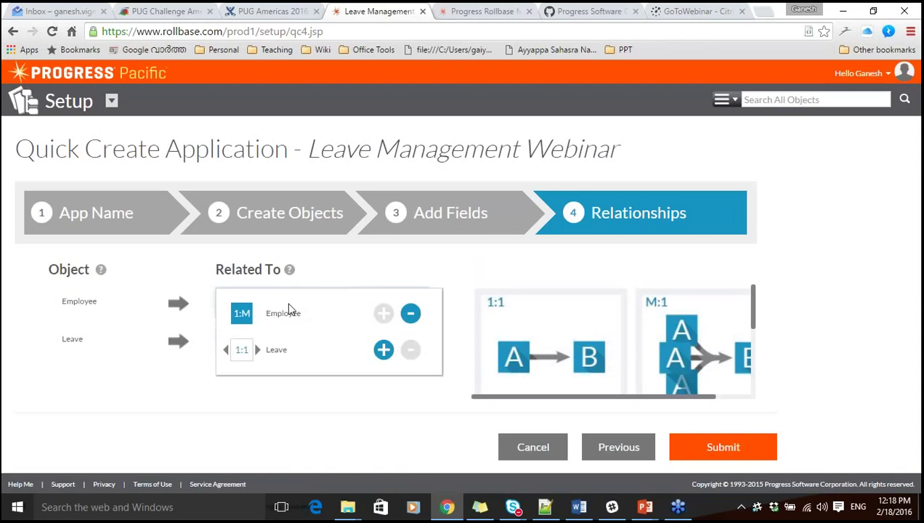
click(259, 350)
click(383, 349)
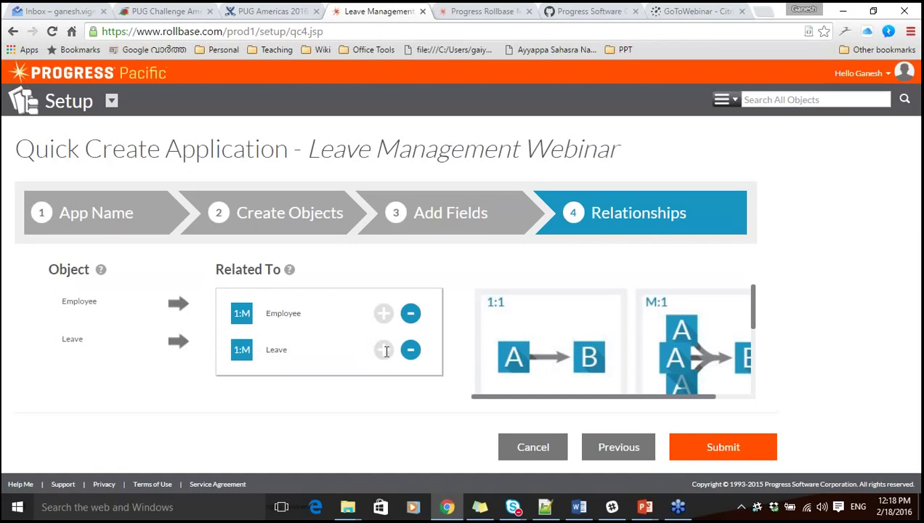
click(469, 393)
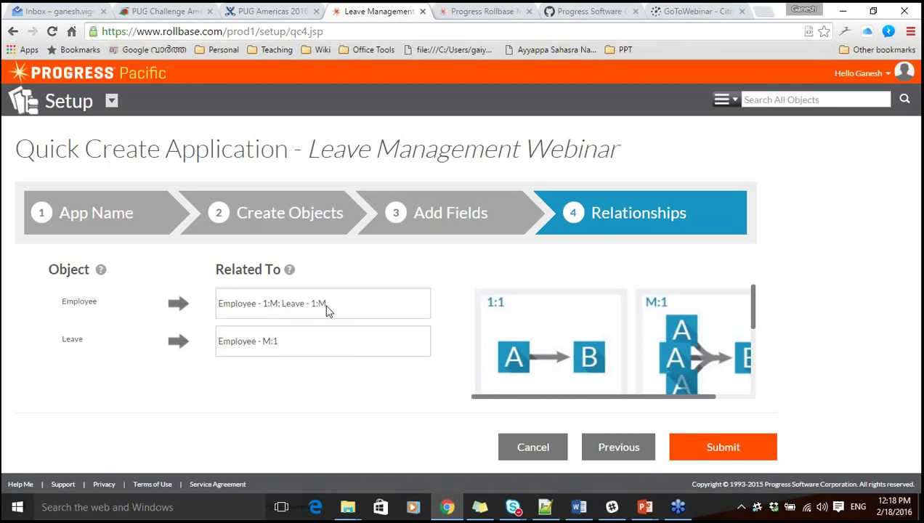
click(695, 449)
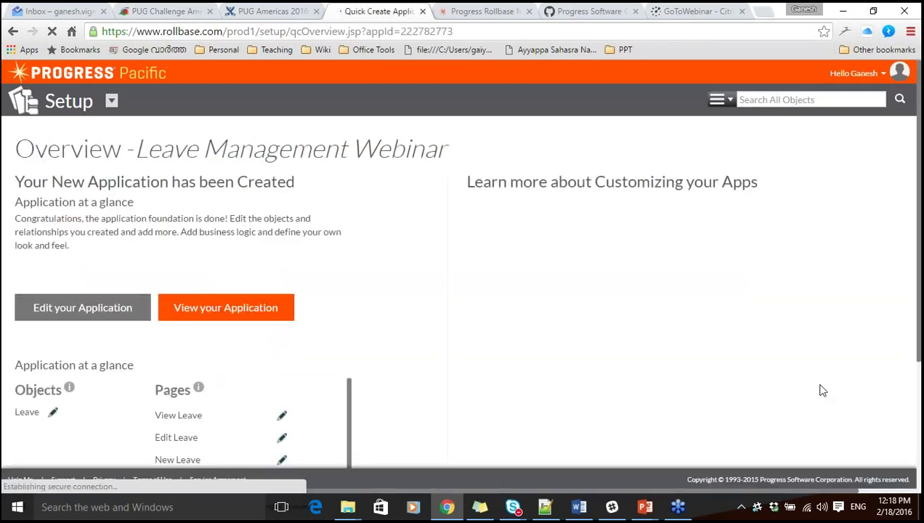
Open the Leave Management Webinar app's Employees tab and begin a new Employee record.
click(218, 308)
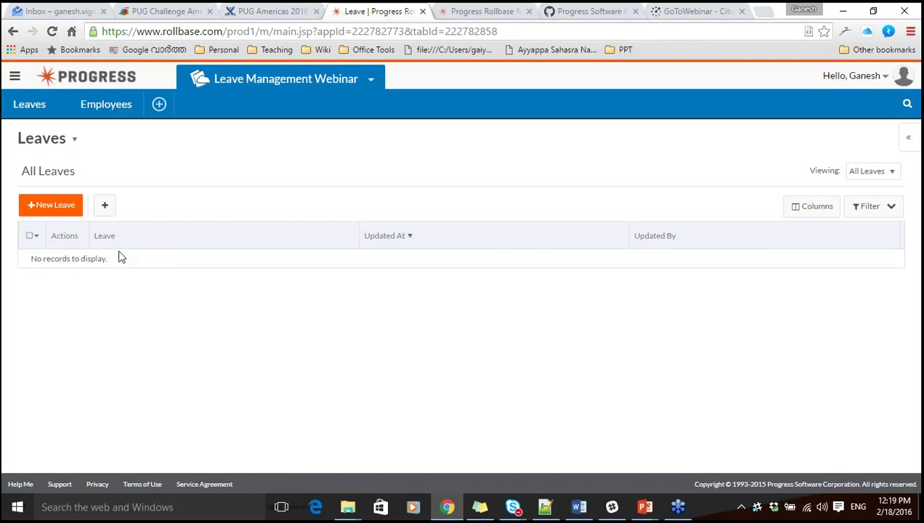
click(107, 106)
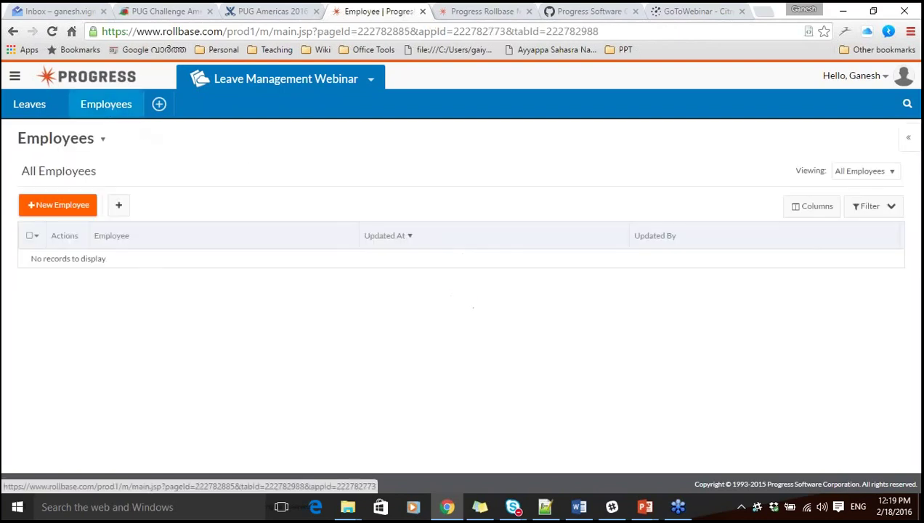
click(73, 206)
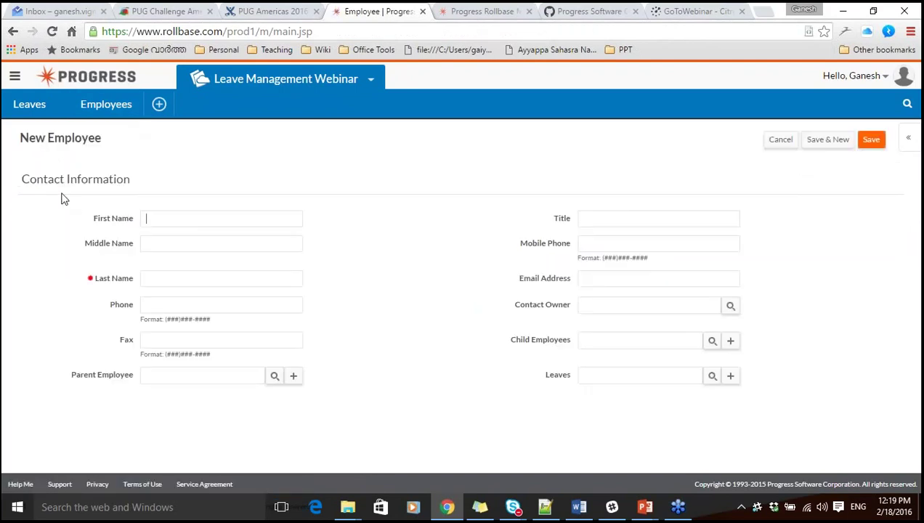
Open the New Employee form in the page designer via Page Options > Design This Page.
drag(23, 182, 68, 186)
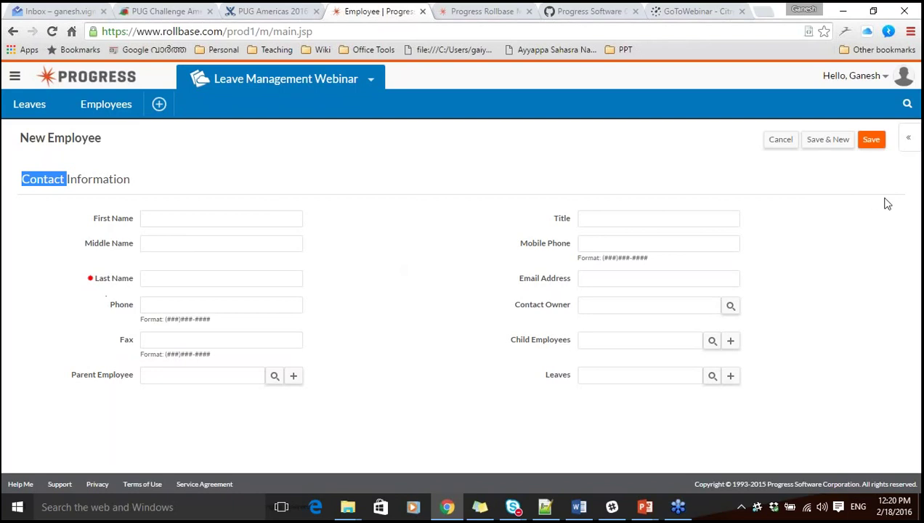
click(910, 144)
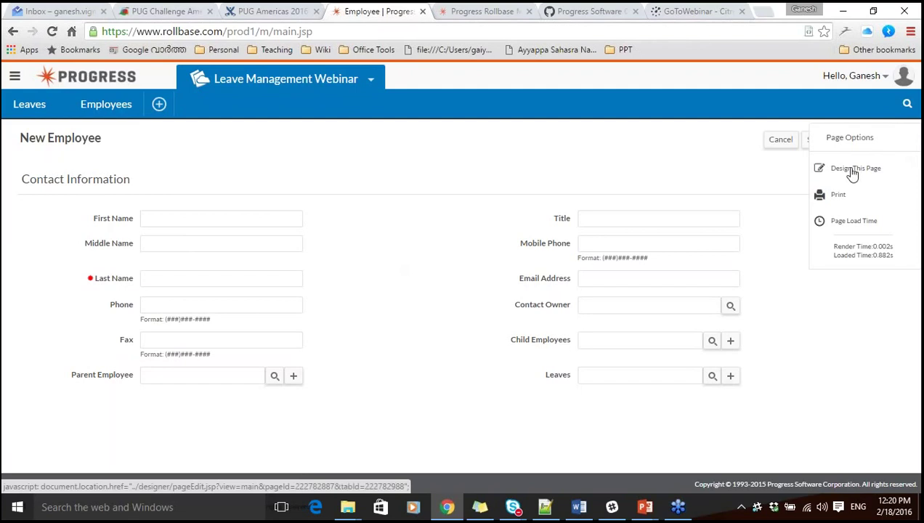
click(853, 169)
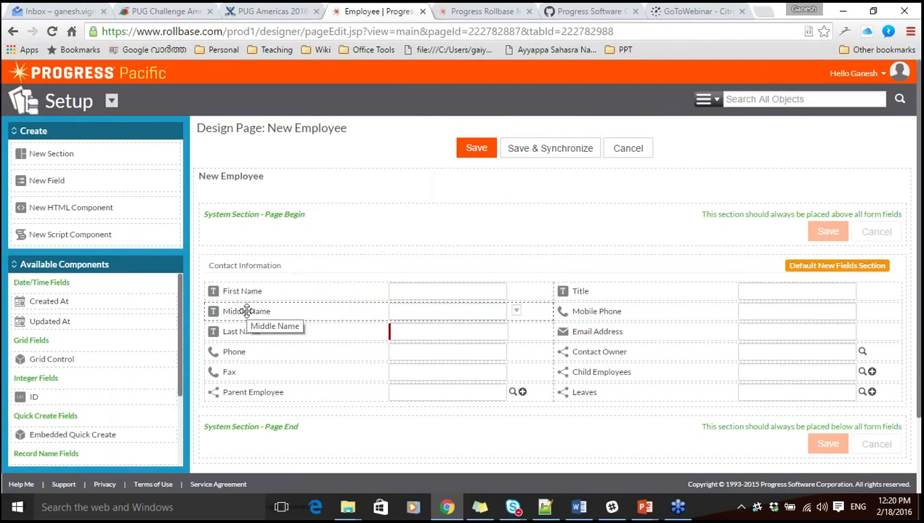
Move Middle Name and Title to Available Components, make First Name required, and save the layout.
drag(247, 311, 79, 326)
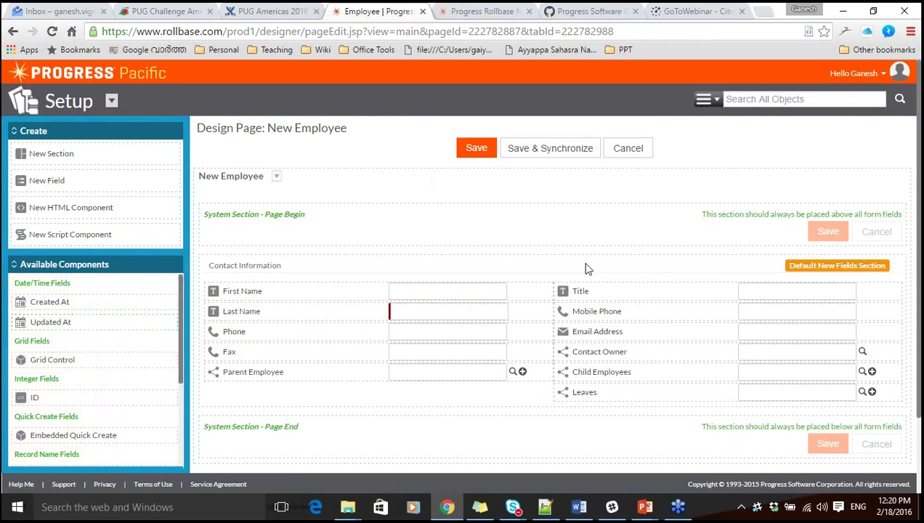
drag(585, 290, 38, 361)
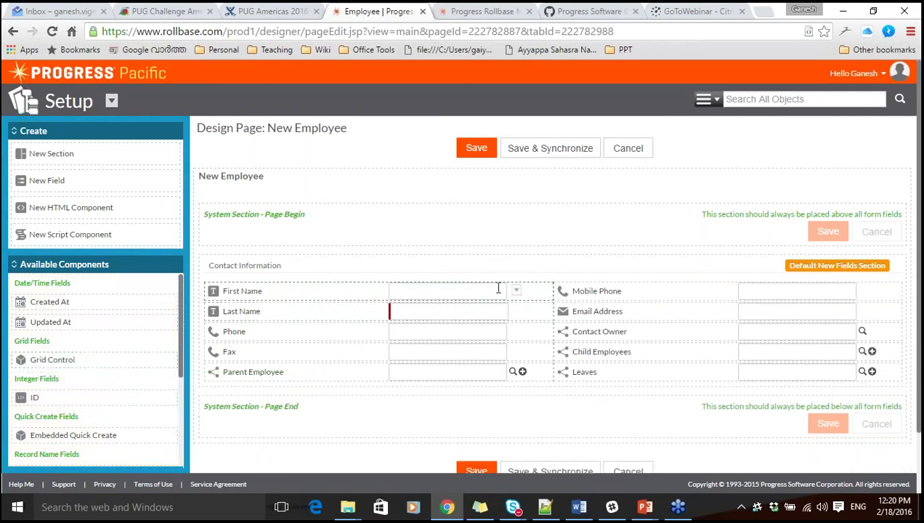
click(518, 293)
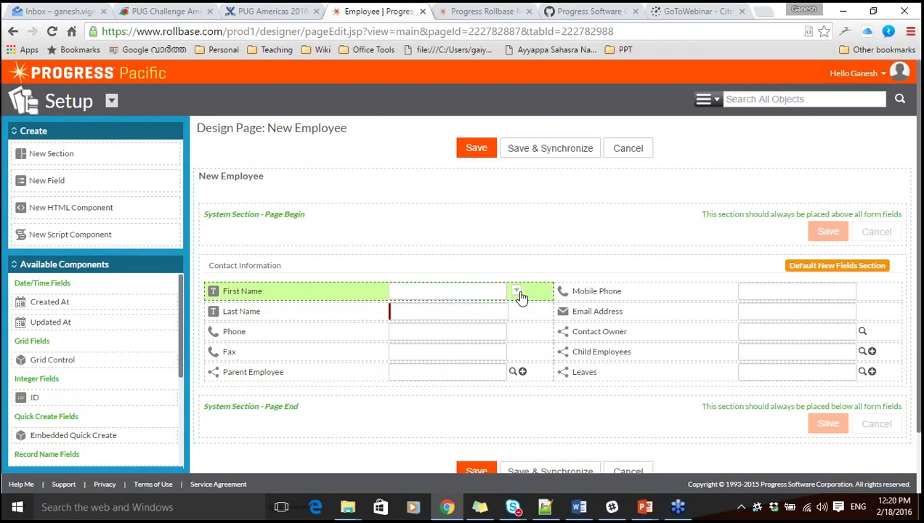
click(497, 418)
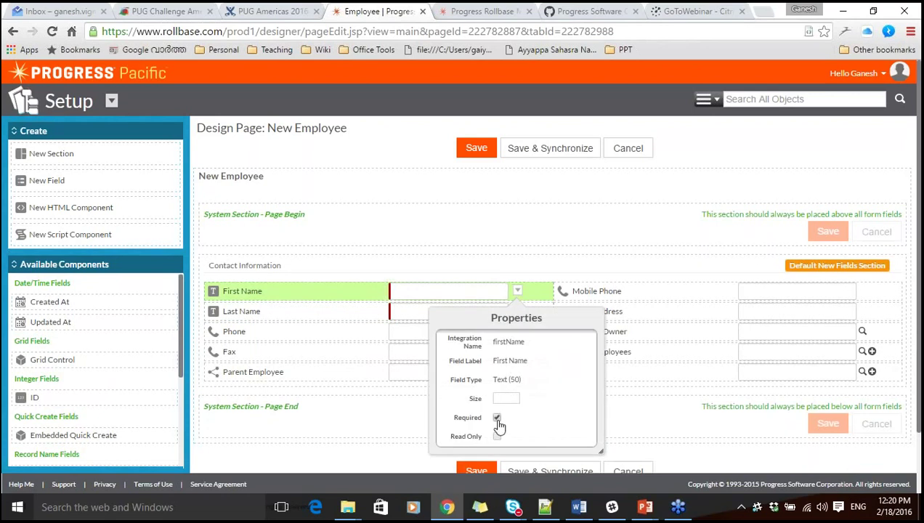
click(478, 472)
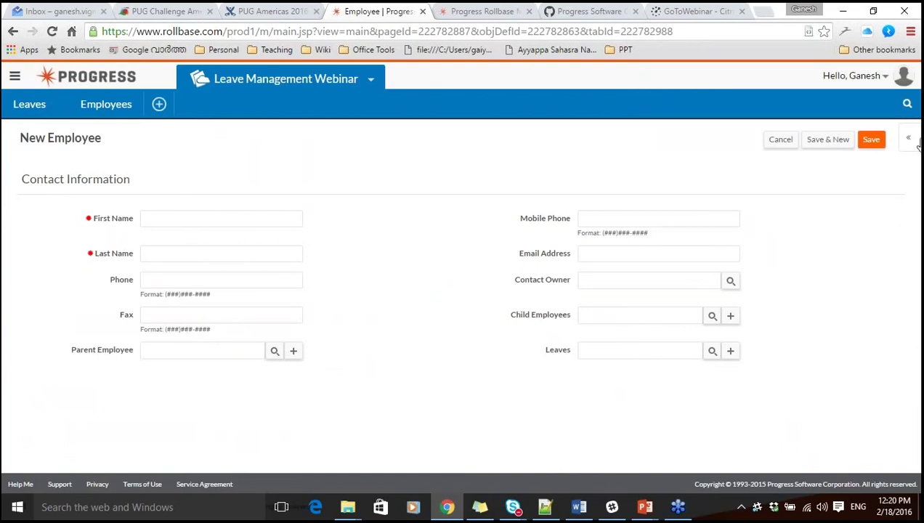
Resize the browser, then save the blank employee form to show First and Last Name required.
click(873, 11)
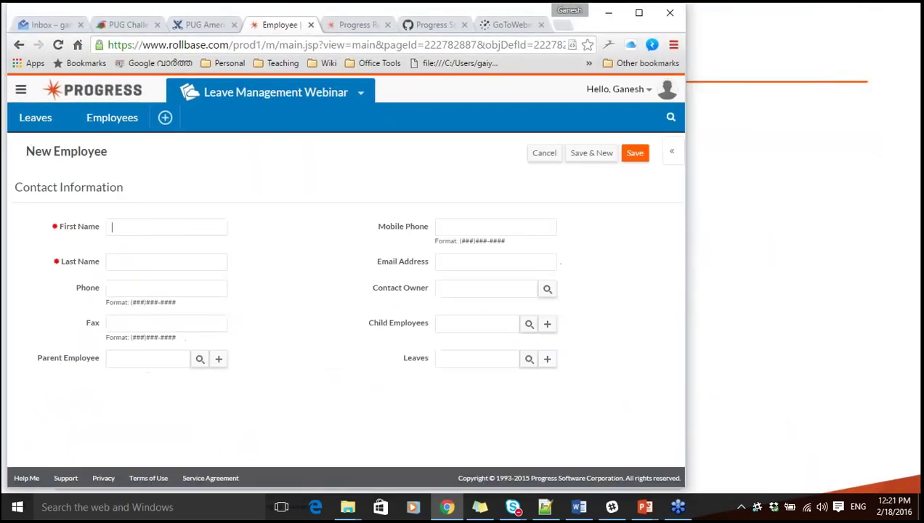
drag(684, 208, 737, 213)
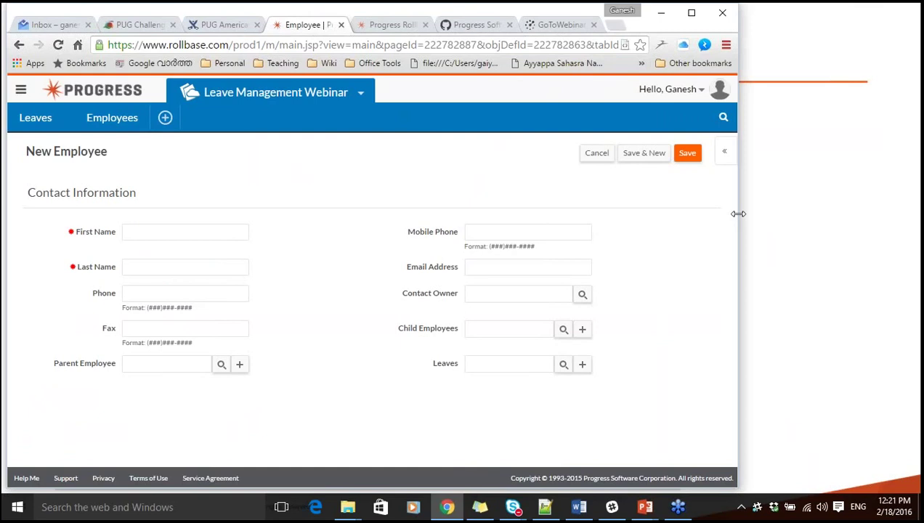
drag(738, 213, 921, 219)
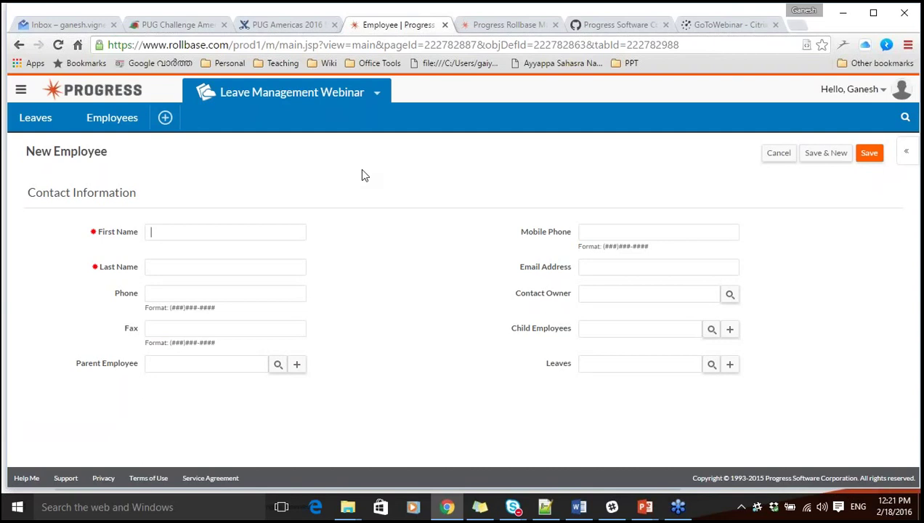
click(591, 173)
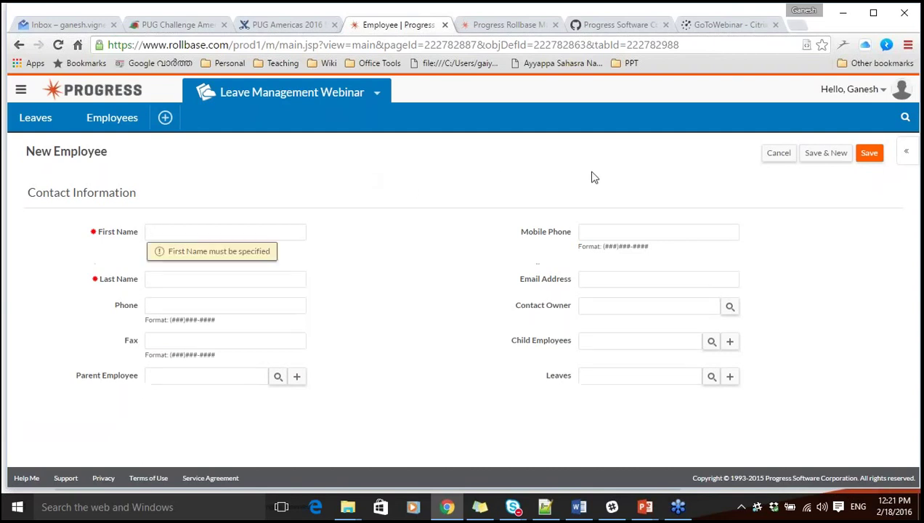
click(871, 156)
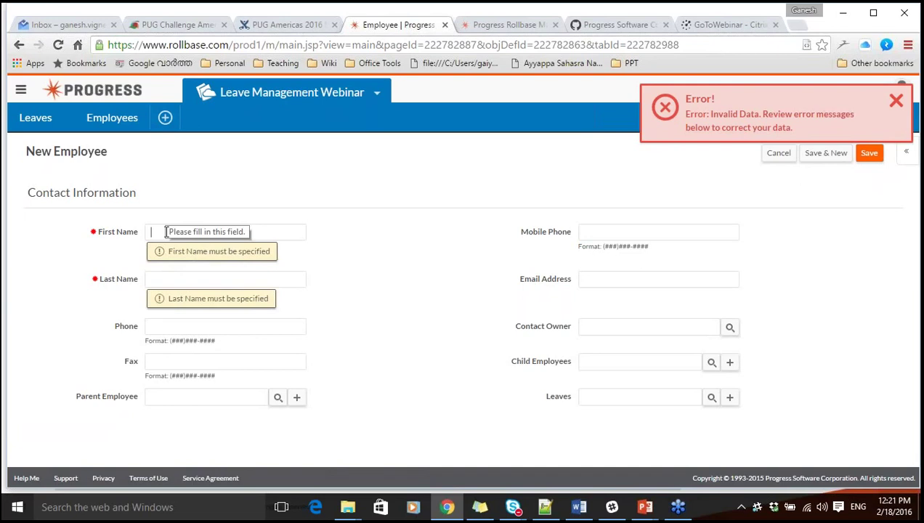
Enter the employee's first name, last name and e-mail address, and save the record.
text(Balu)
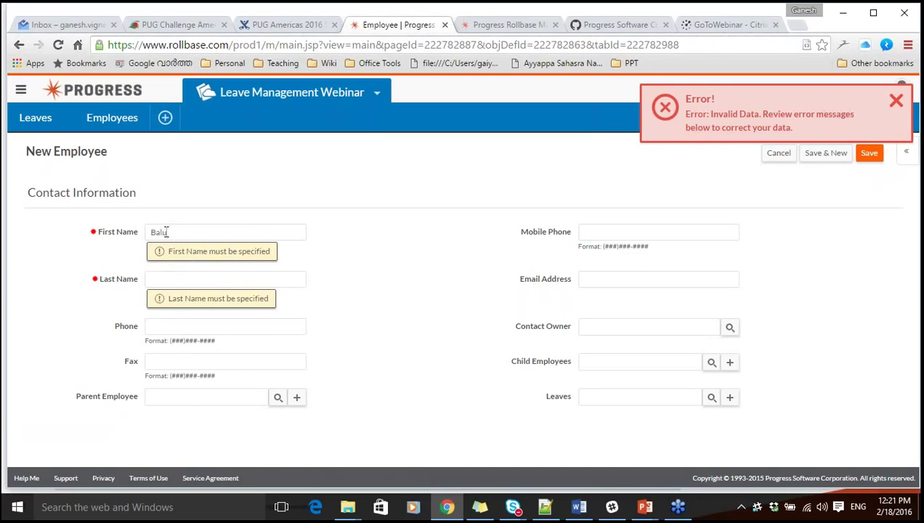
click(167, 277)
text(K)
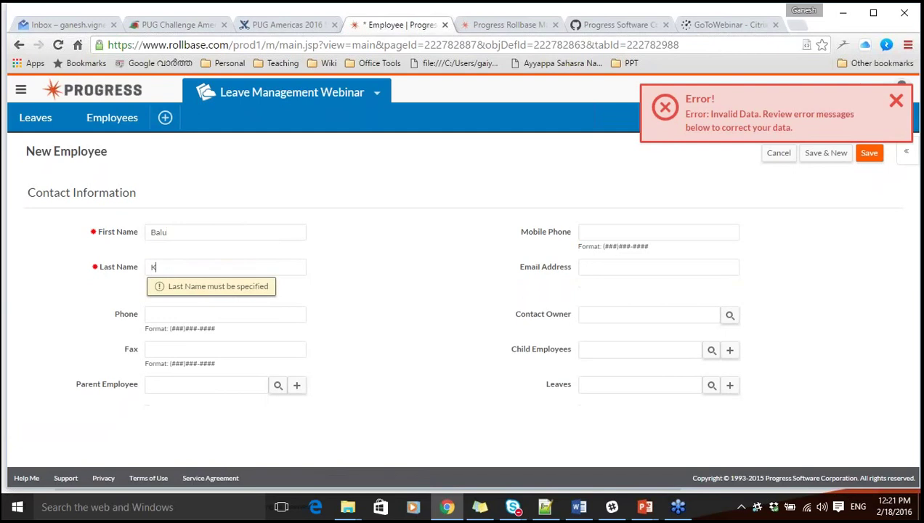
click(398, 299)
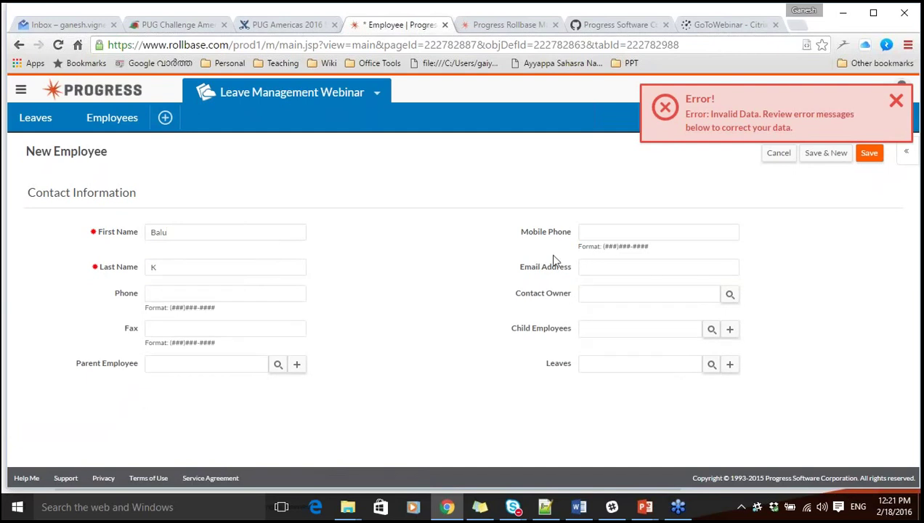
click(593, 266)
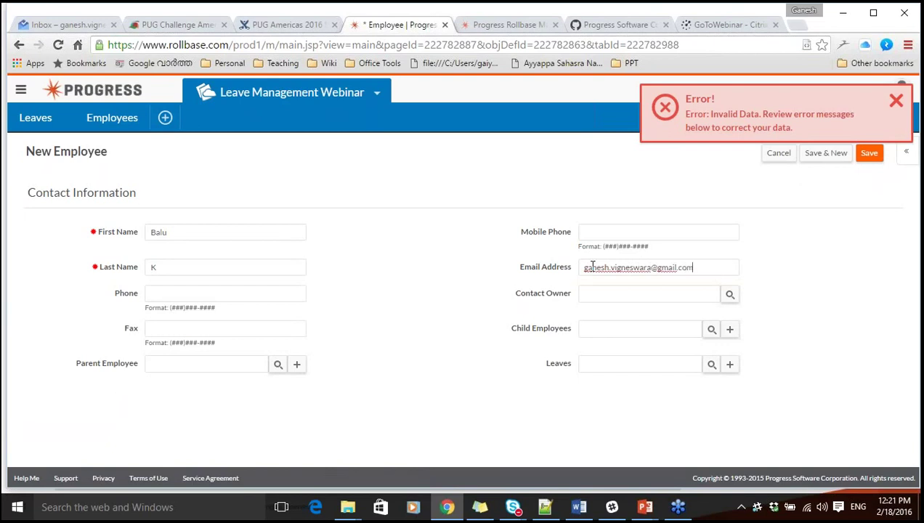
click(865, 290)
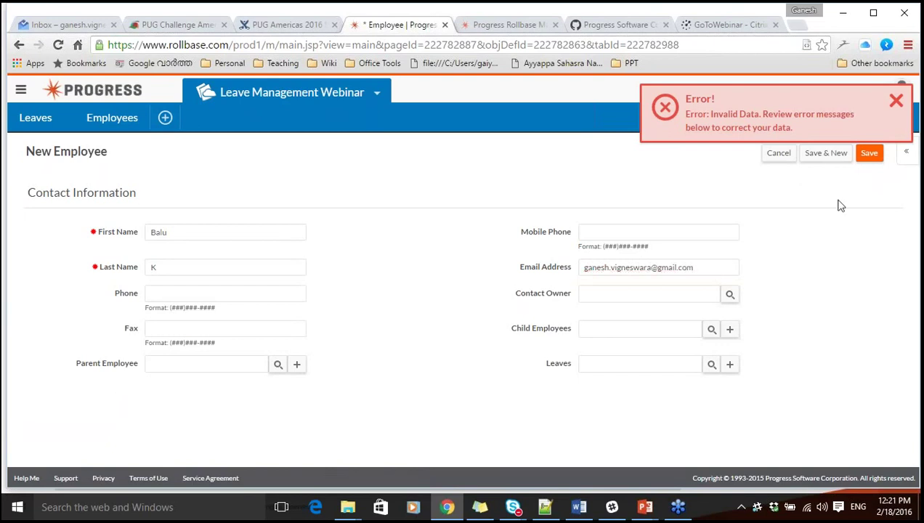
click(876, 155)
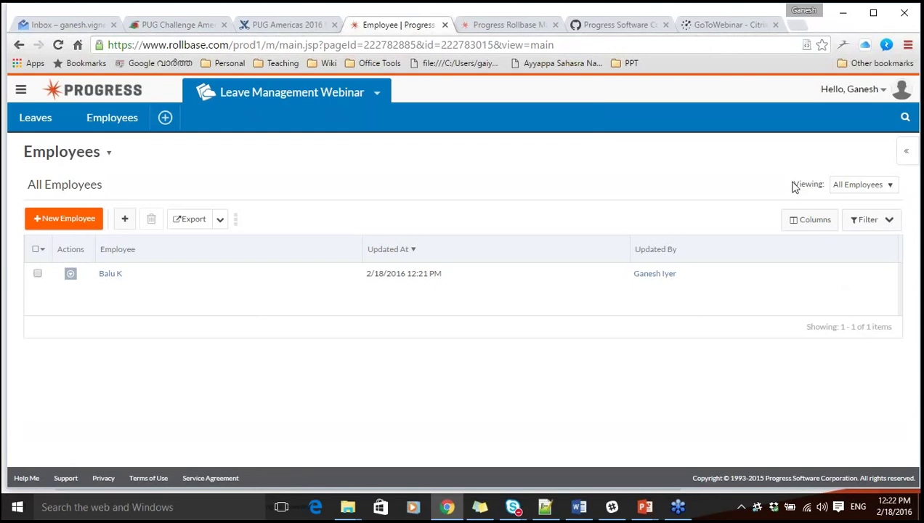
drag(794, 187, 828, 187)
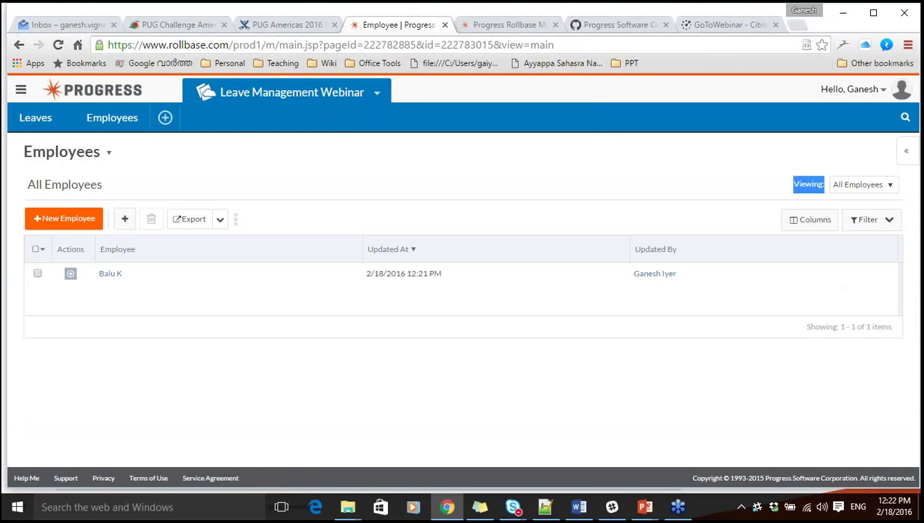
click(895, 187)
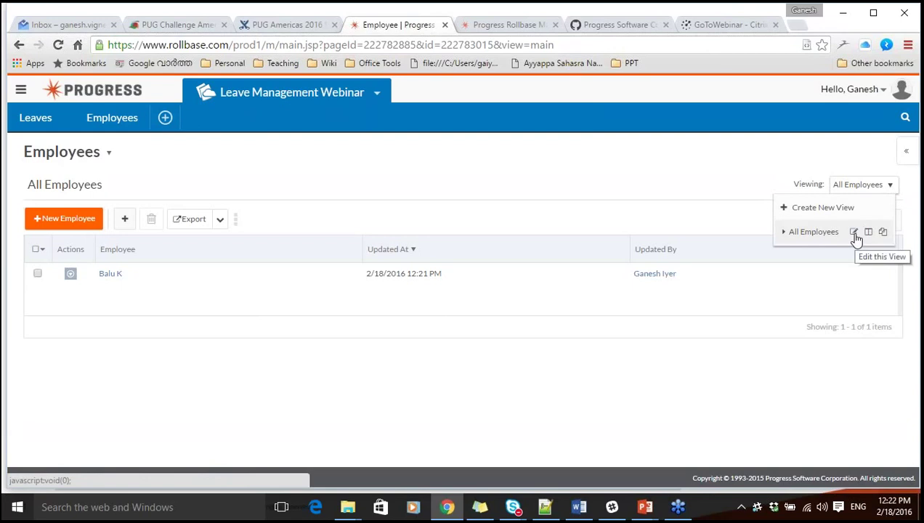
Edit the All Employees view, replacing Updated At with First Name, Last Name and Email Address.
click(855, 232)
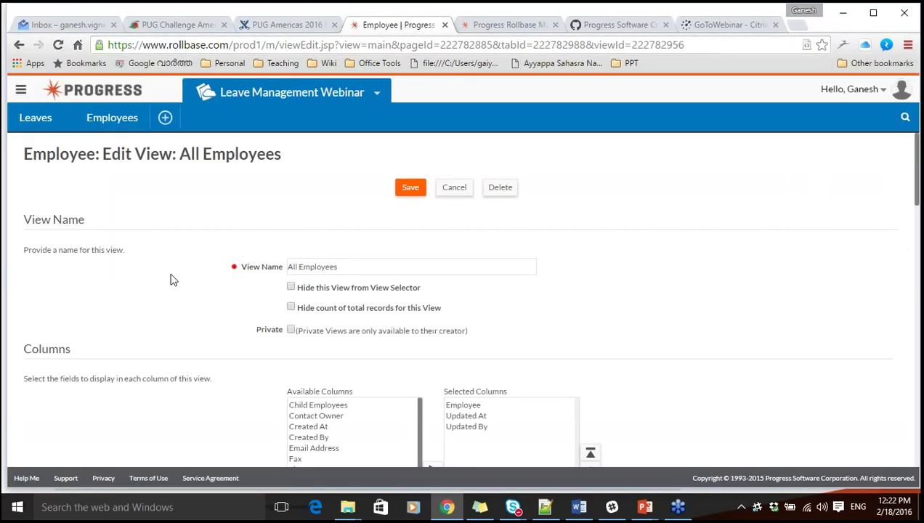
scroll(712, 302, down, 3)
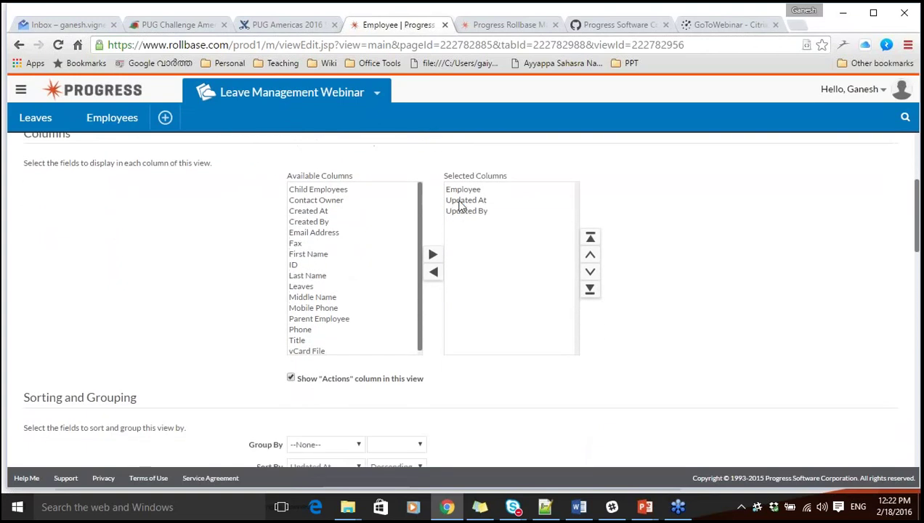
click(451, 200)
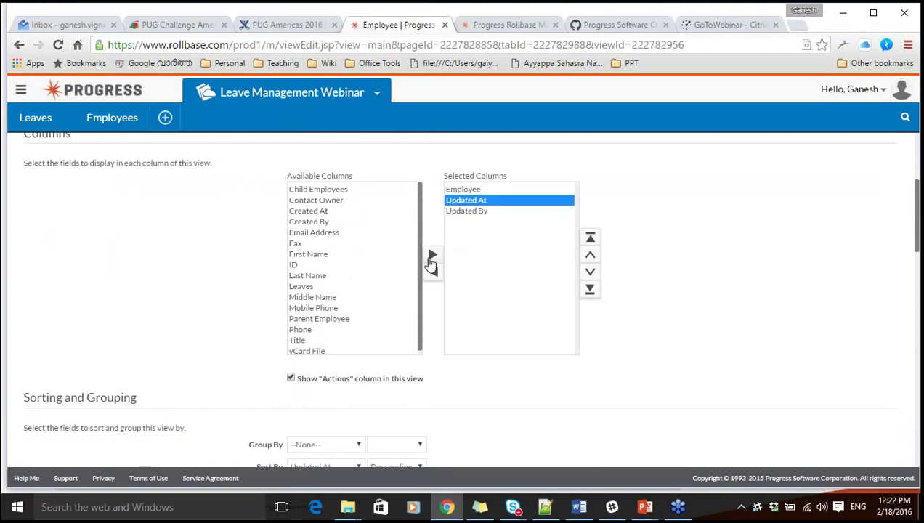
click(433, 273)
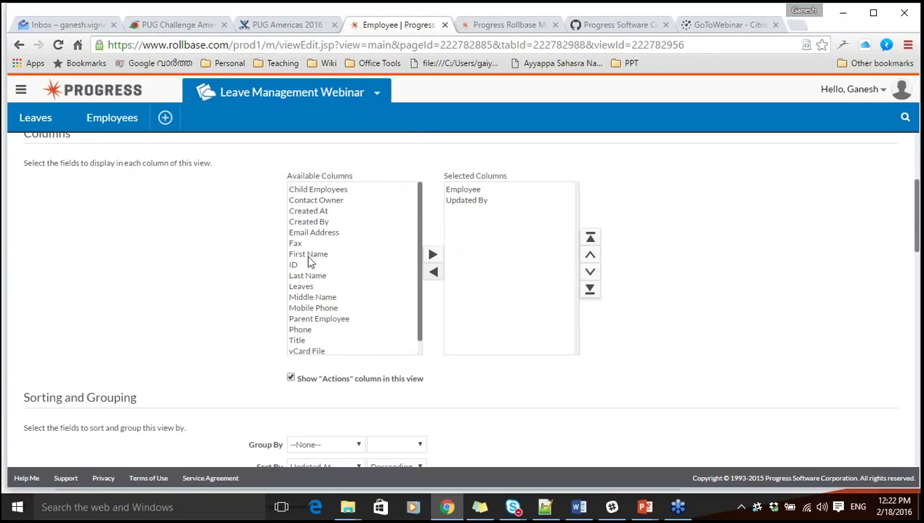
click(306, 255)
click(431, 256)
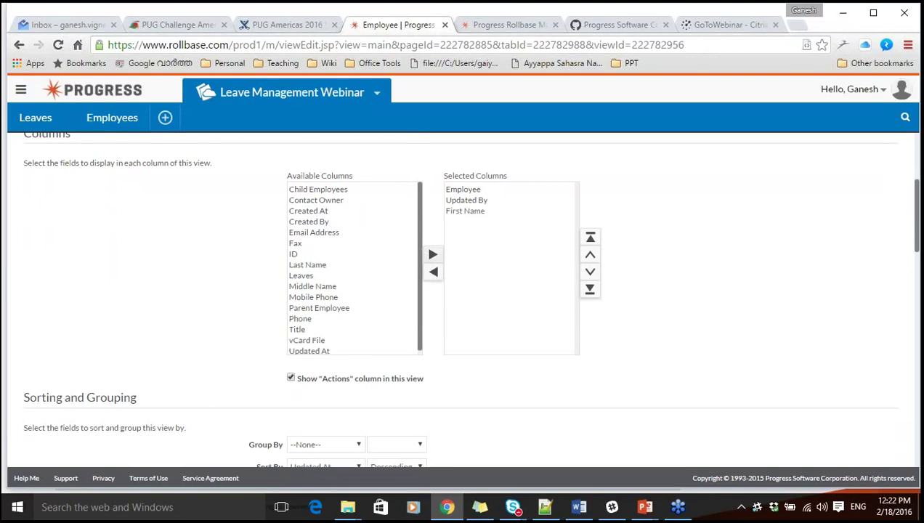
click(306, 266)
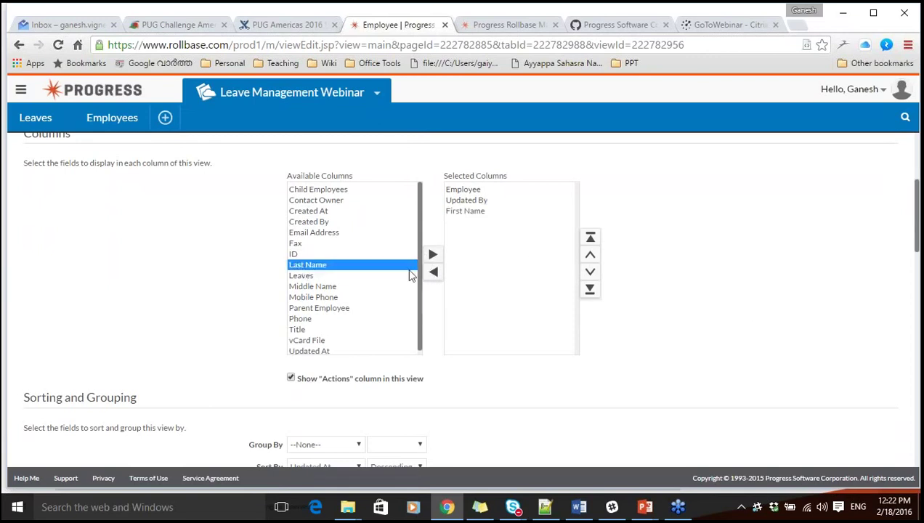
click(432, 256)
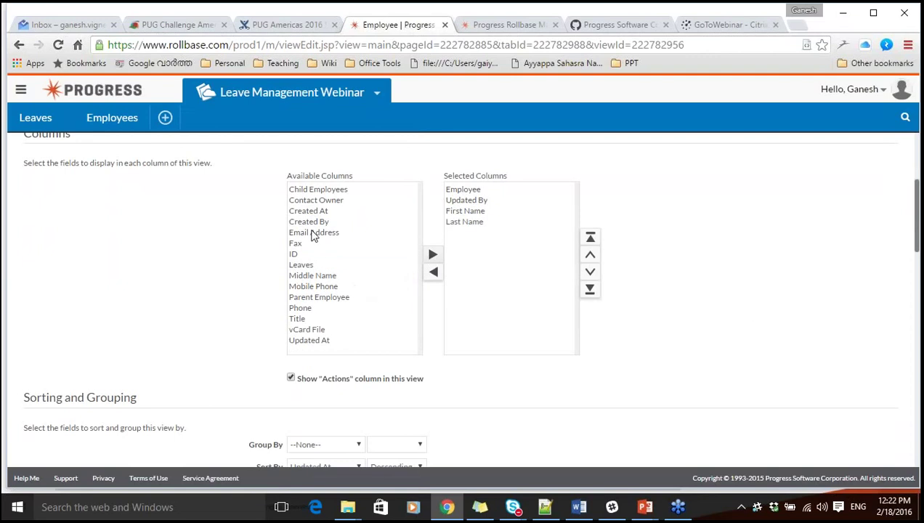
click(314, 234)
click(432, 255)
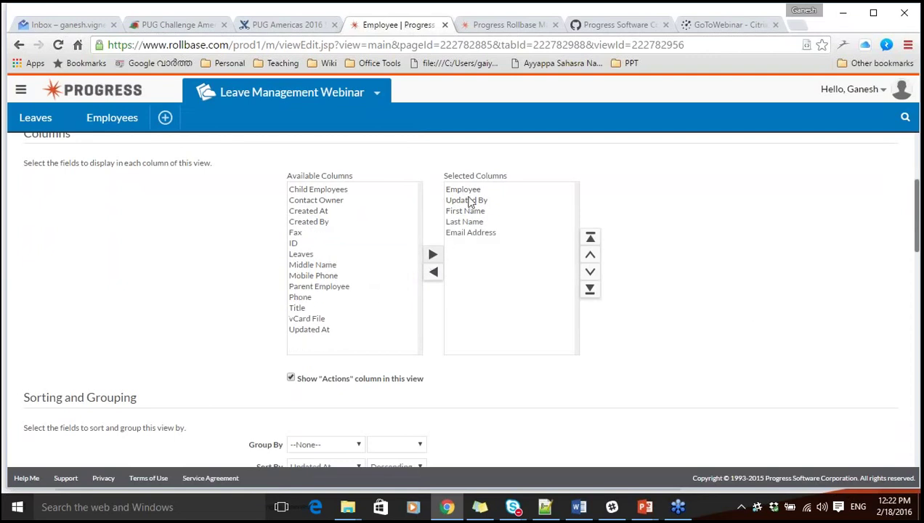
Remove the Employee column and move Updated By to the end of the column order.
click(469, 191)
click(434, 273)
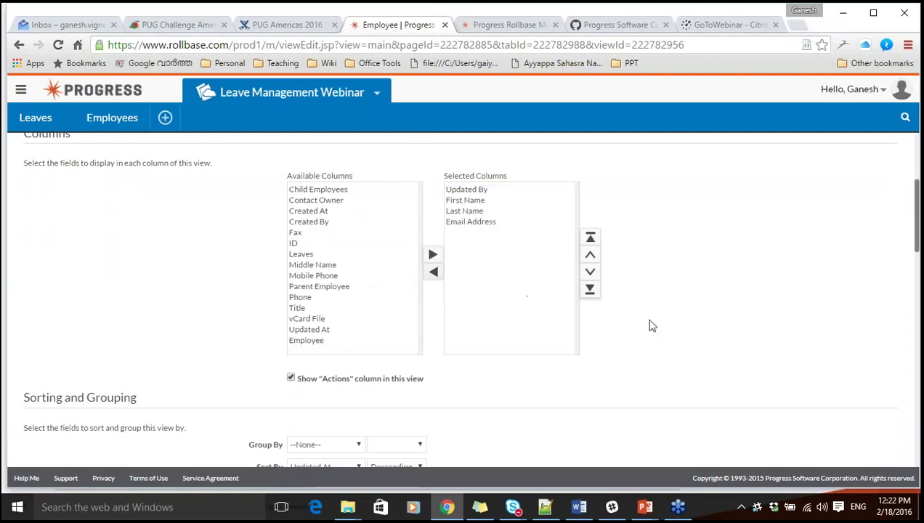
click(484, 190)
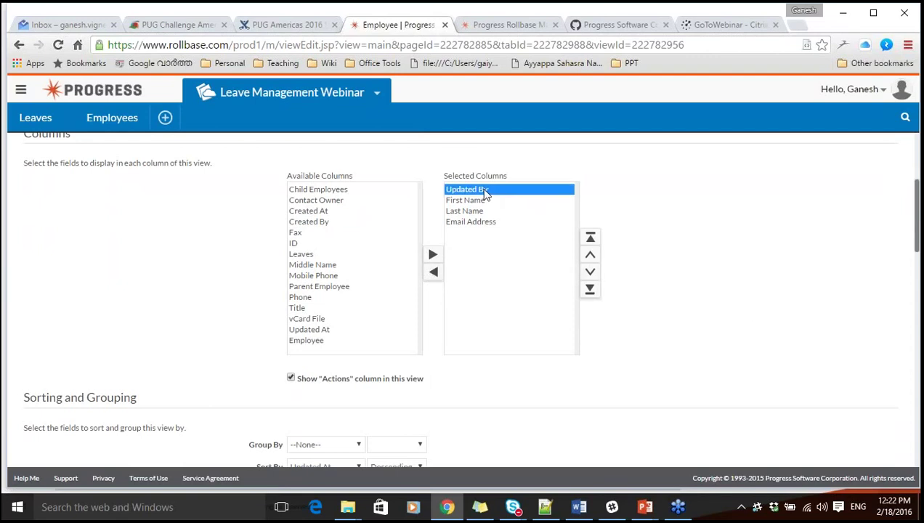
click(590, 273)
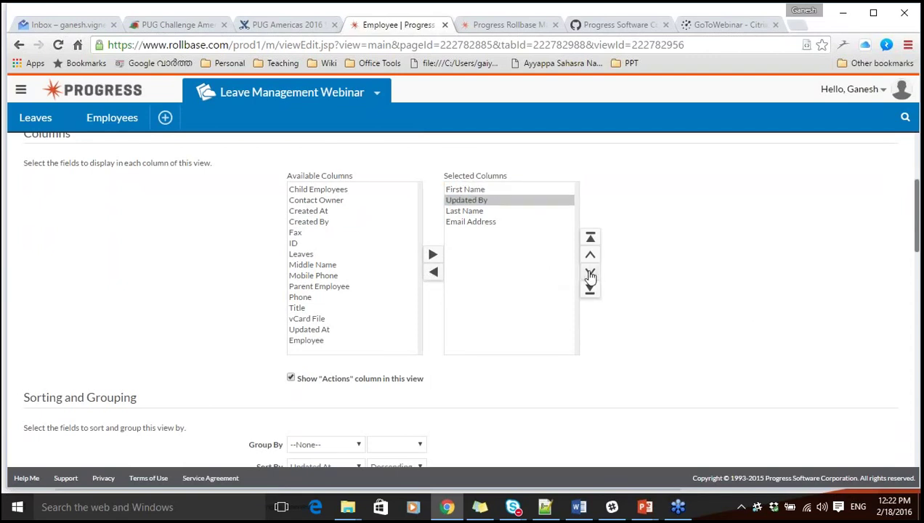
click(590, 273)
click(590, 273)
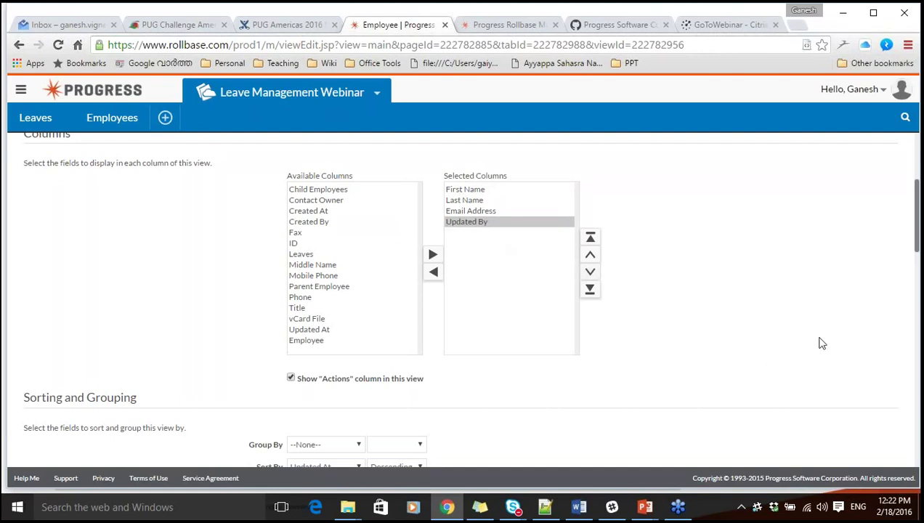
scroll(822, 343, down, 3)
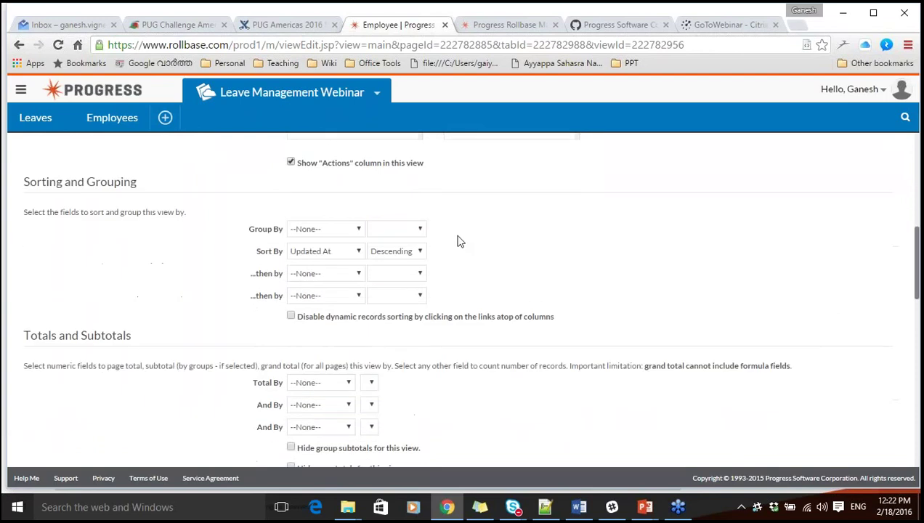
Keep the All Employees view ungrouped and sorted by Updated At, then save it.
click(319, 230)
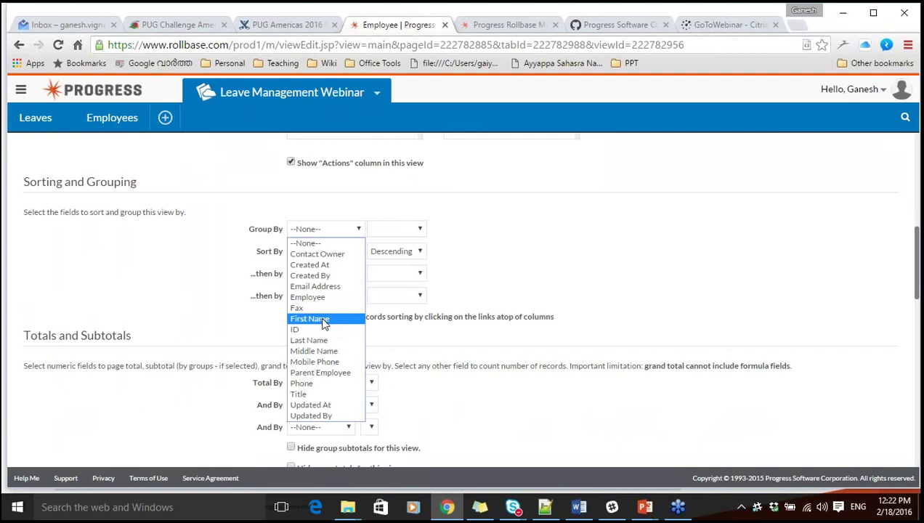
click(202, 299)
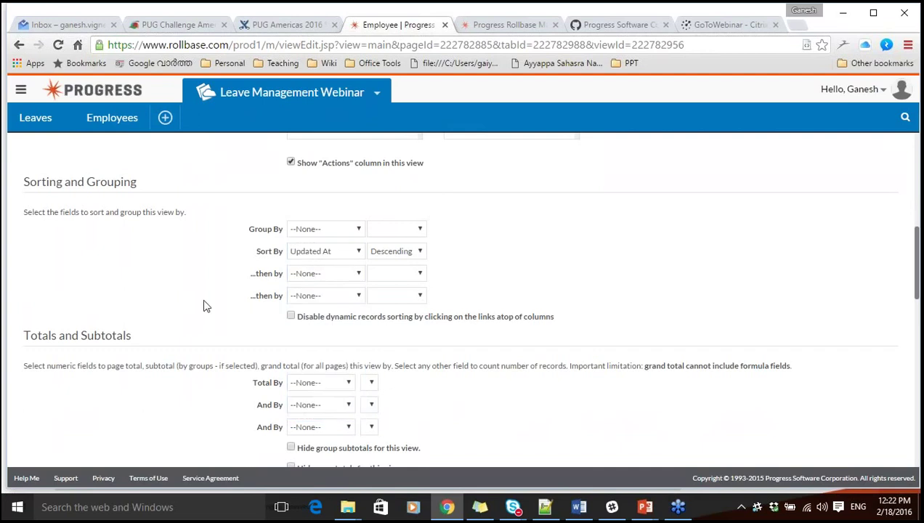
click(301, 255)
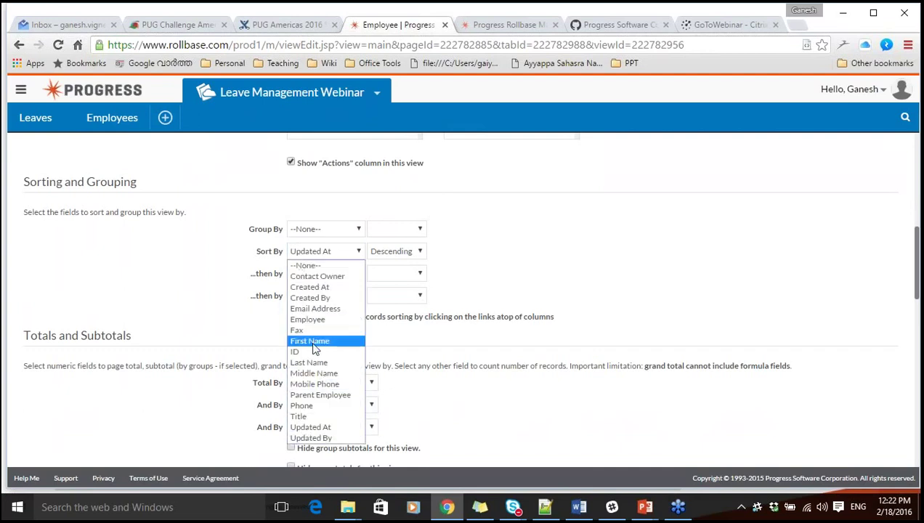
click(185, 302)
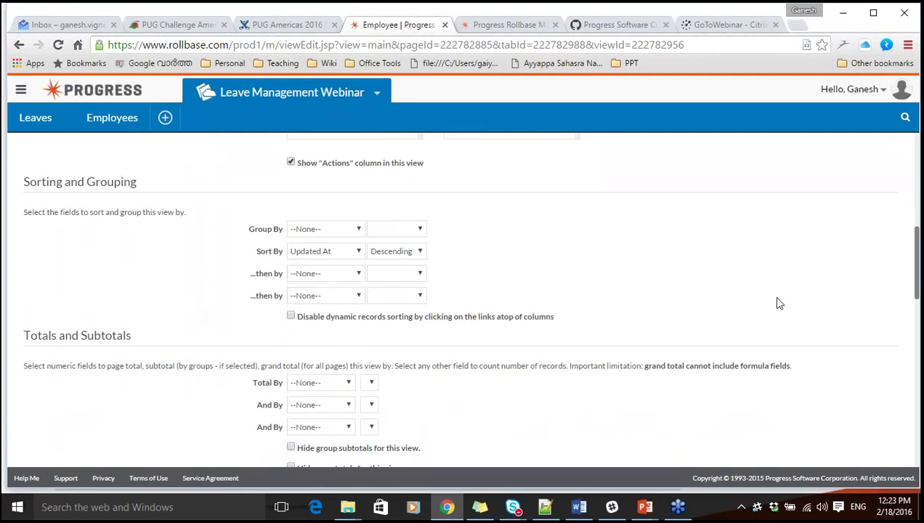
scroll(778, 301, down, 3)
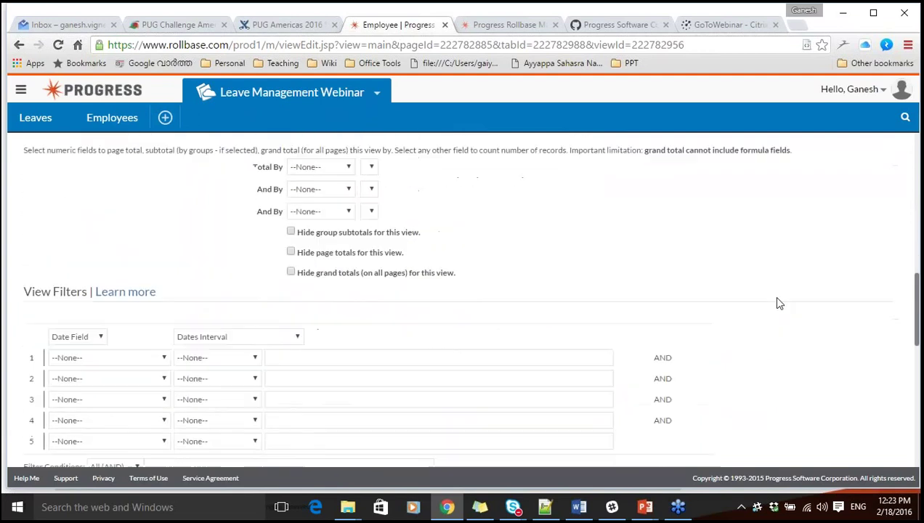
scroll(777, 303, down, 10)
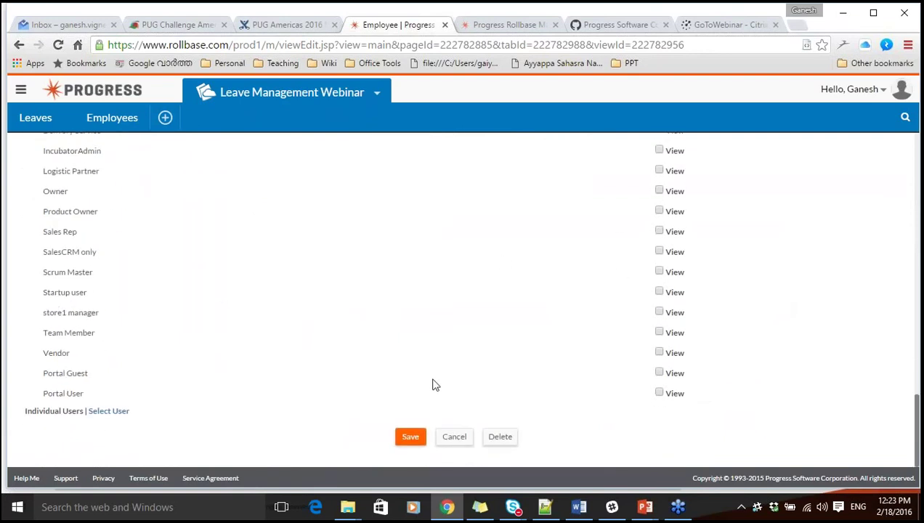
click(411, 439)
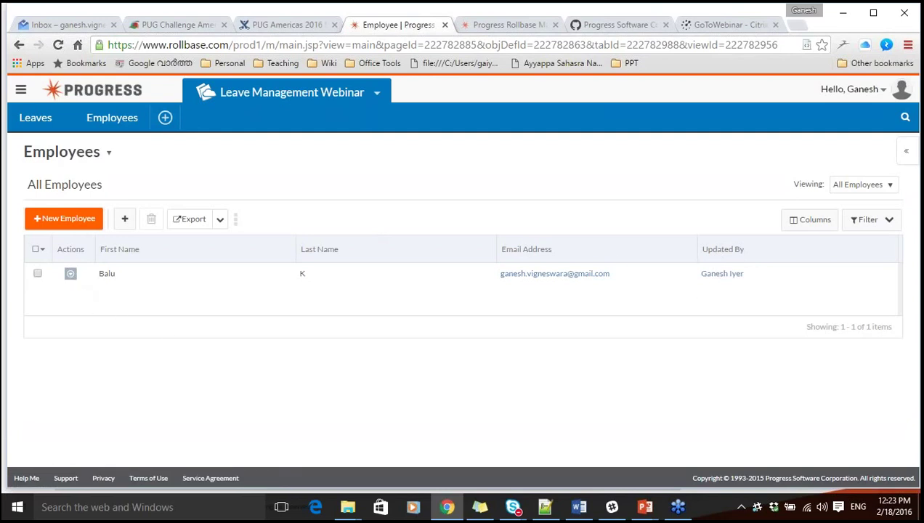
View the sample employee's full record, then return and switch to the empty Leaves list.
click(70, 280)
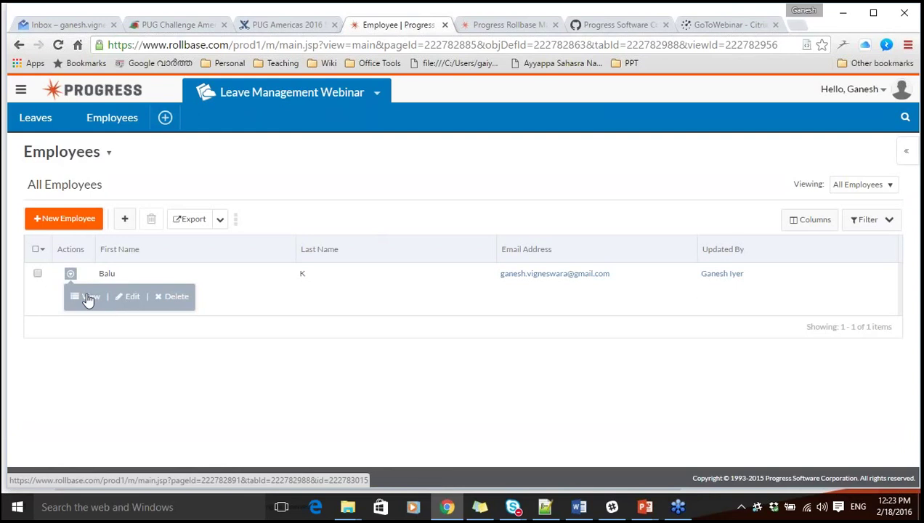
click(89, 299)
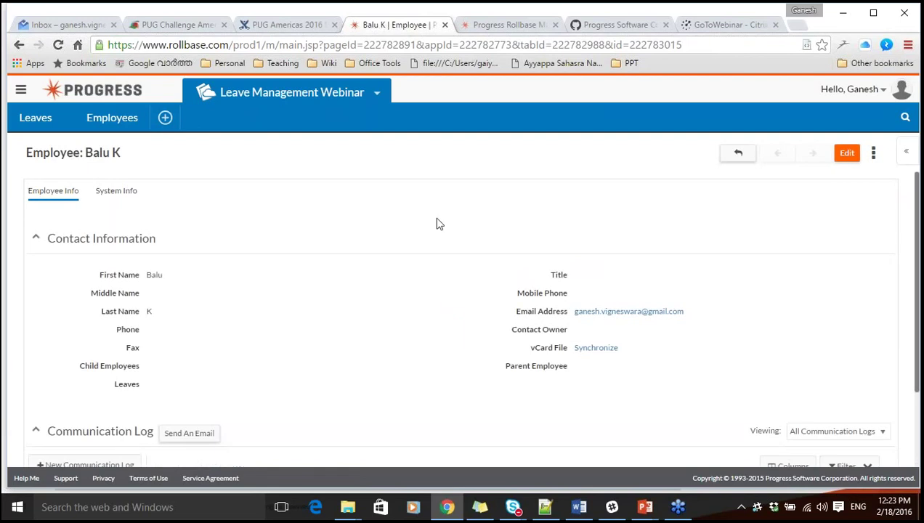
click(738, 154)
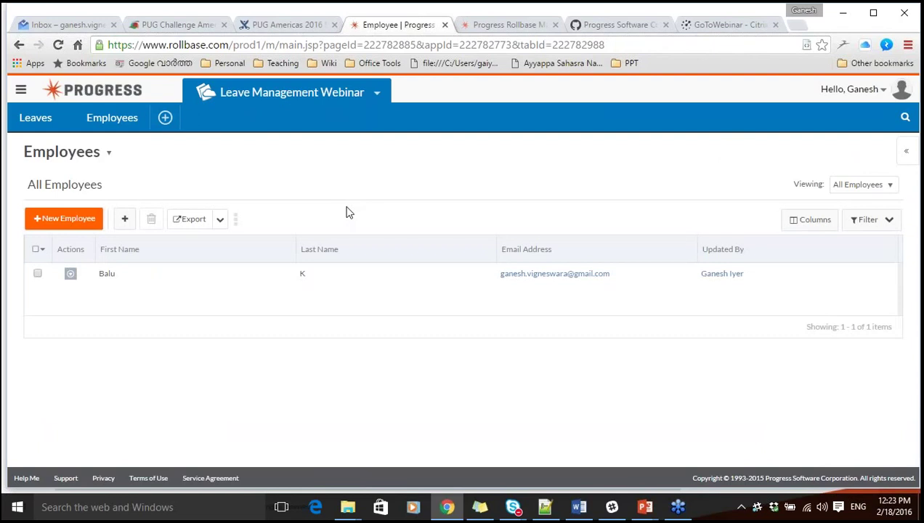
click(41, 120)
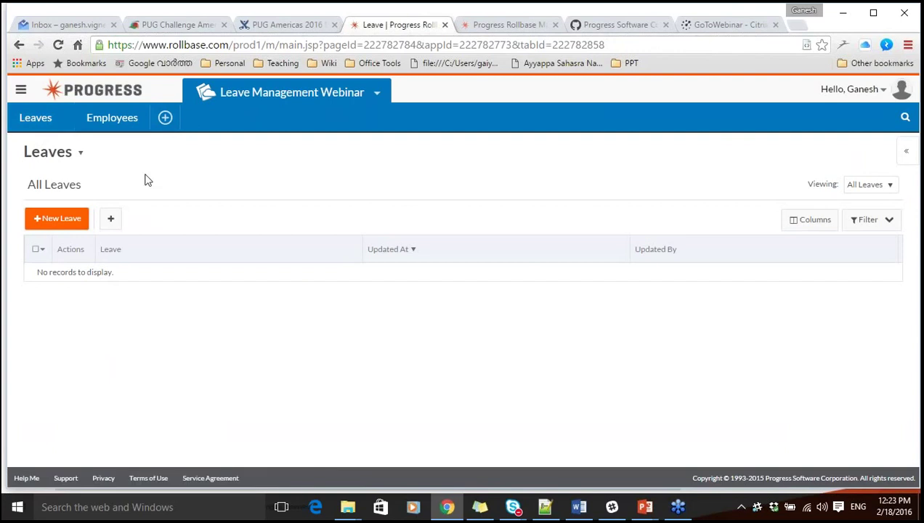
Open the Leave object's Object Definition from the Leaves title dropdown.
click(82, 156)
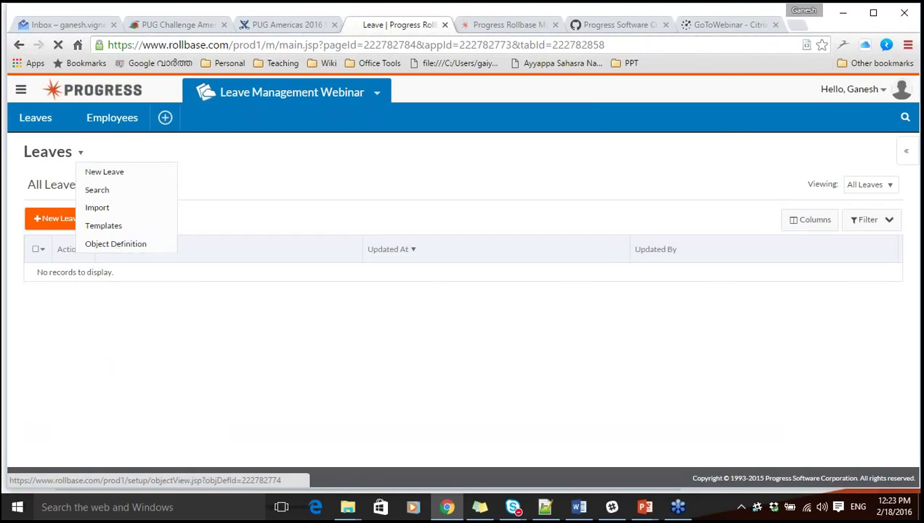
click(114, 245)
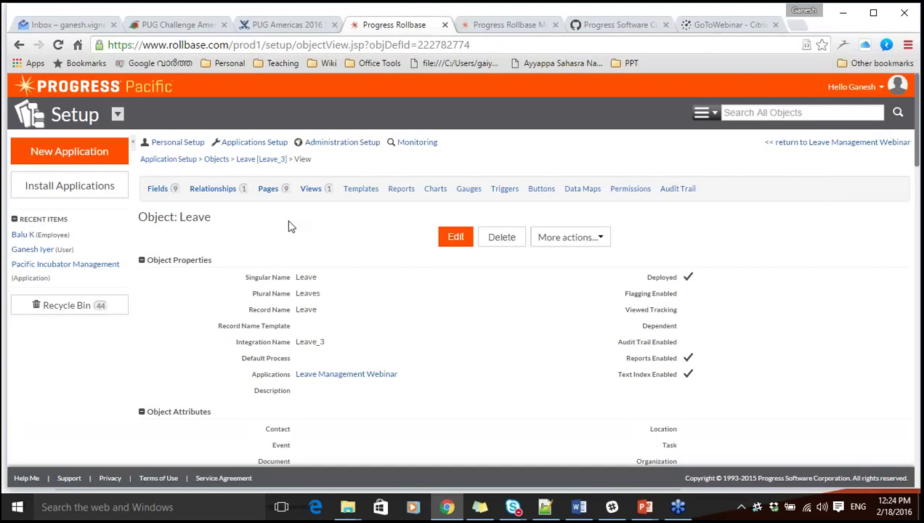
Edit the Leave object definition and tick Workflow under Advanced Attributes.
click(452, 245)
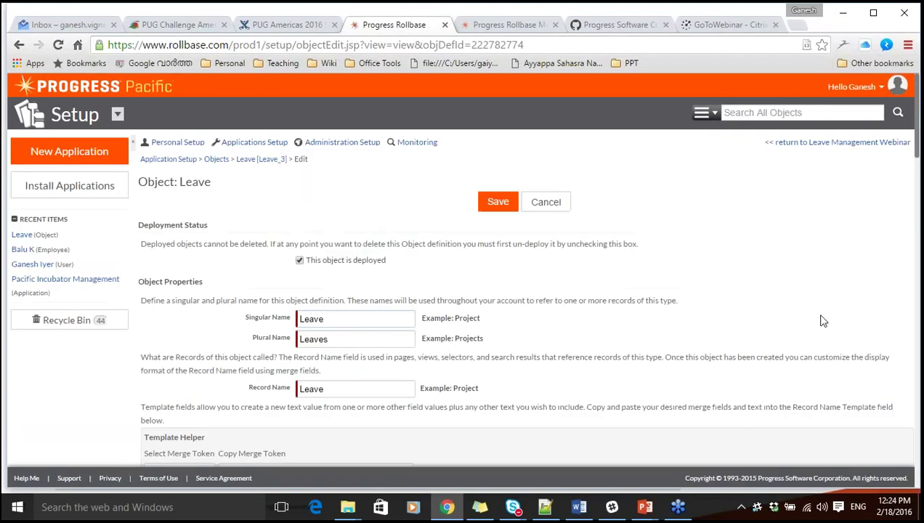
scroll(822, 321, down, 1)
scroll(823, 321, down, 4)
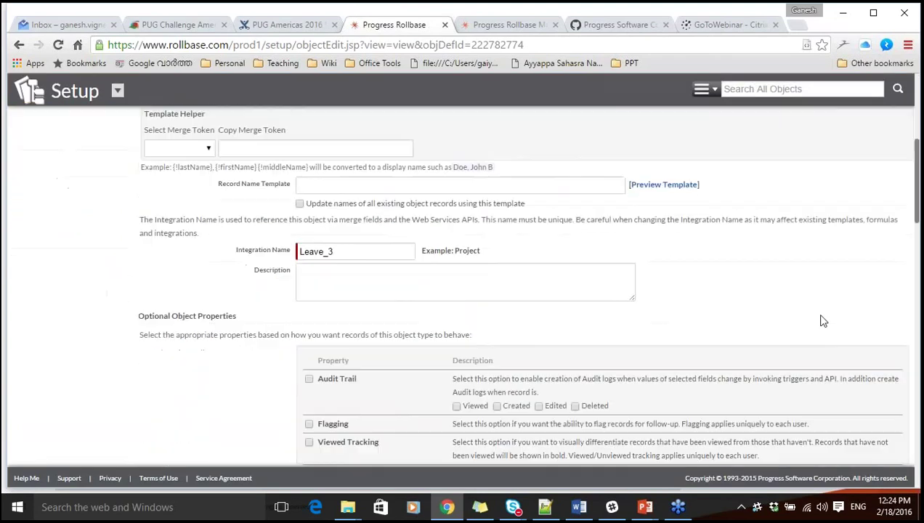
scroll(823, 321, down, 3)
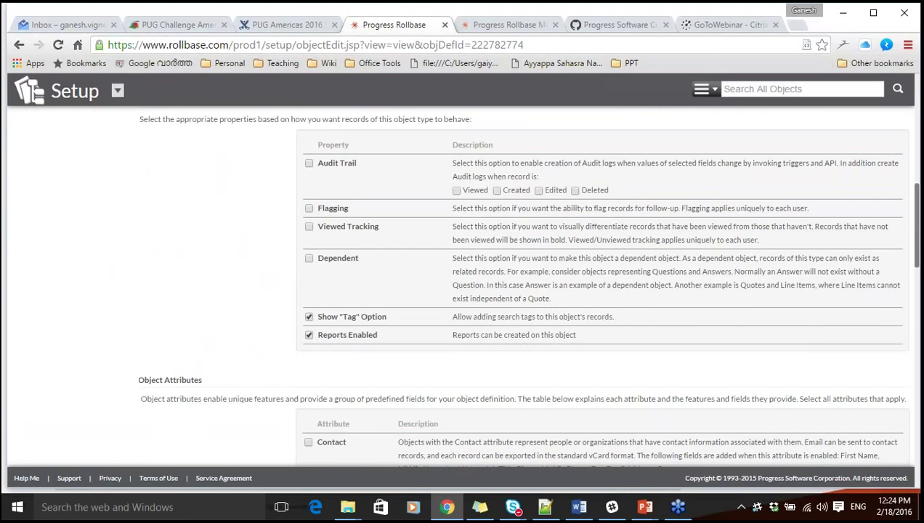
scroll(823, 321, down, 5)
scroll(337, 291, down, 2)
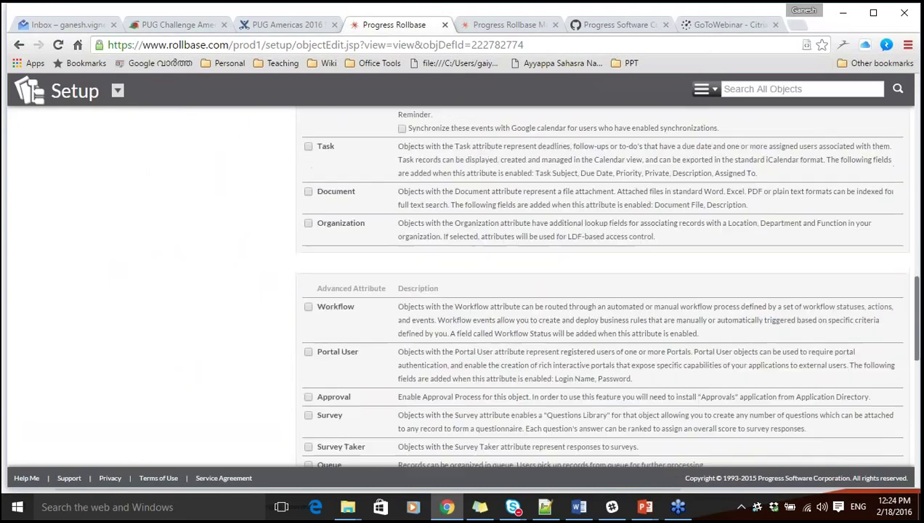
click(308, 303)
scroll(337, 247, down, 1)
scroll(219, 299, down, 1)
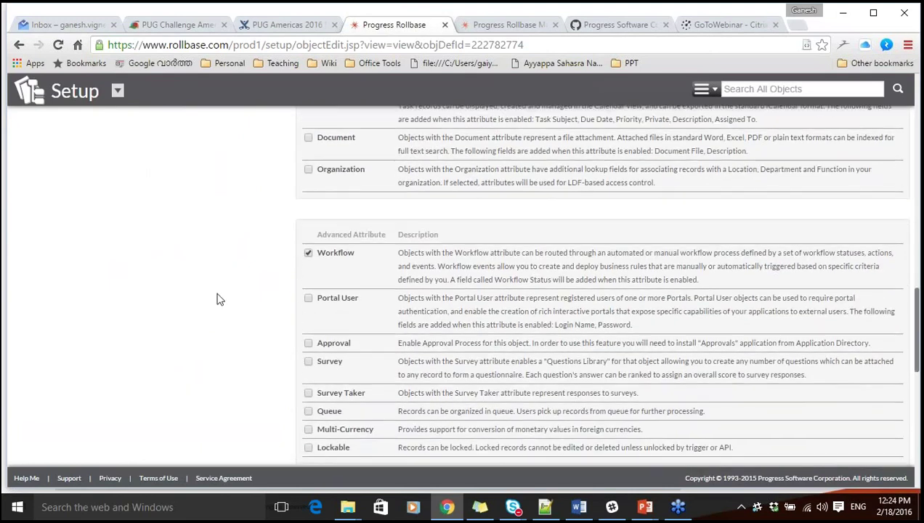
scroll(220, 299, down, 7)
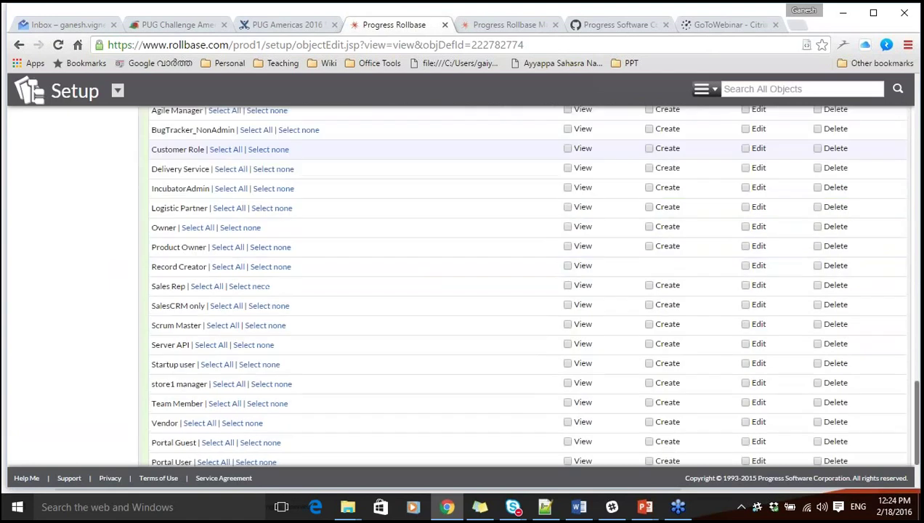
scroll(436, 290, down, 3)
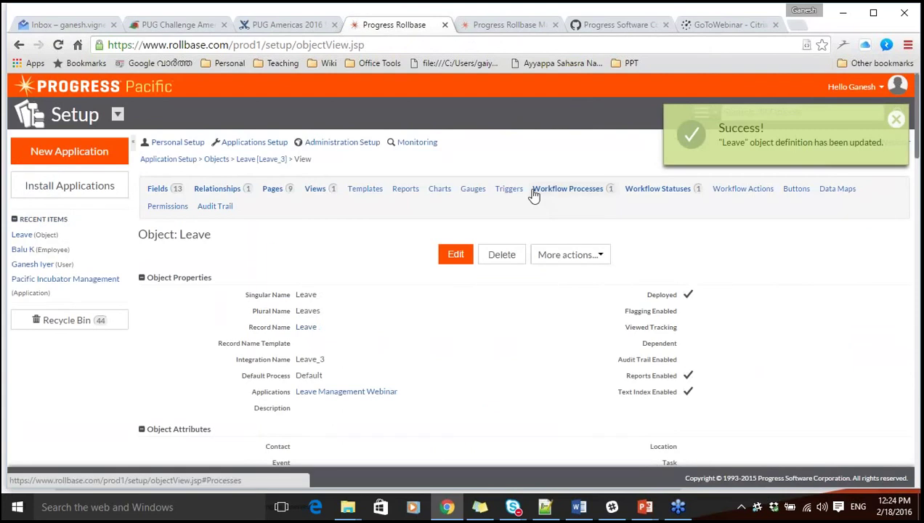
Clear the stray text selection and go to the Leave object's Fields list.
drag(552, 189, 774, 199)
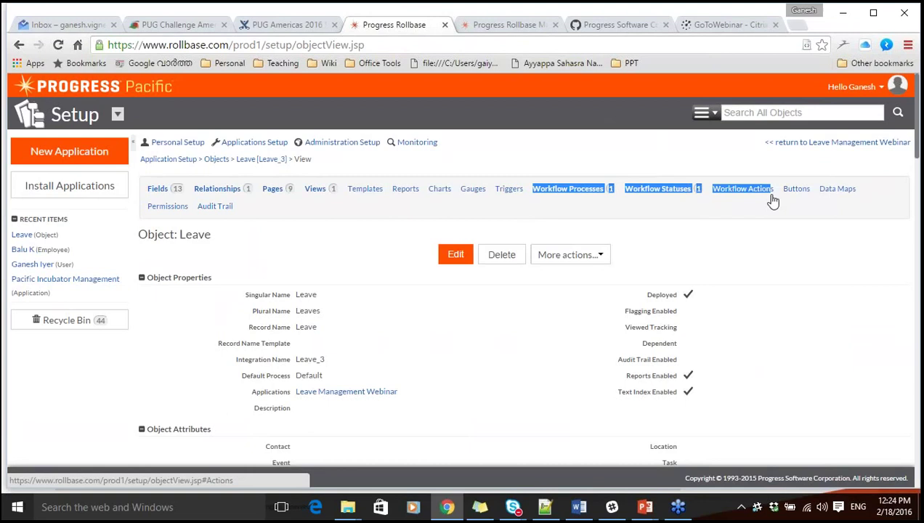
click(784, 256)
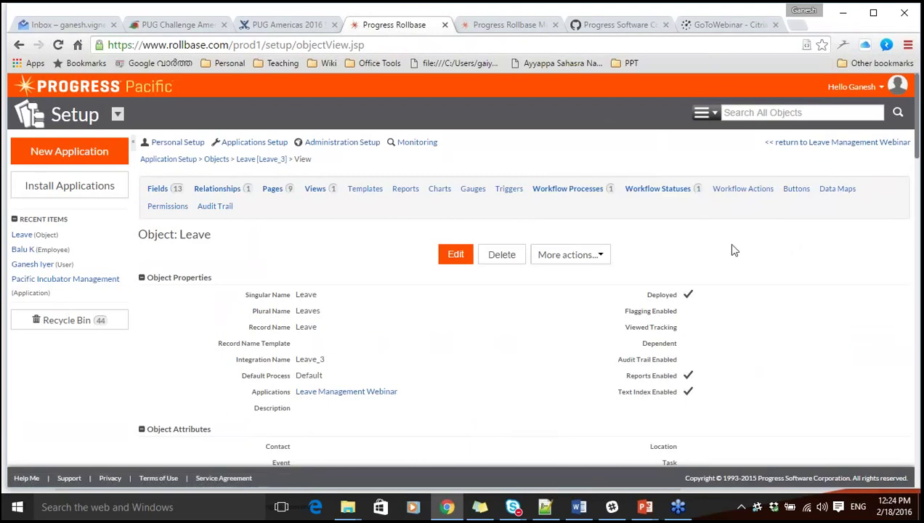
click(159, 190)
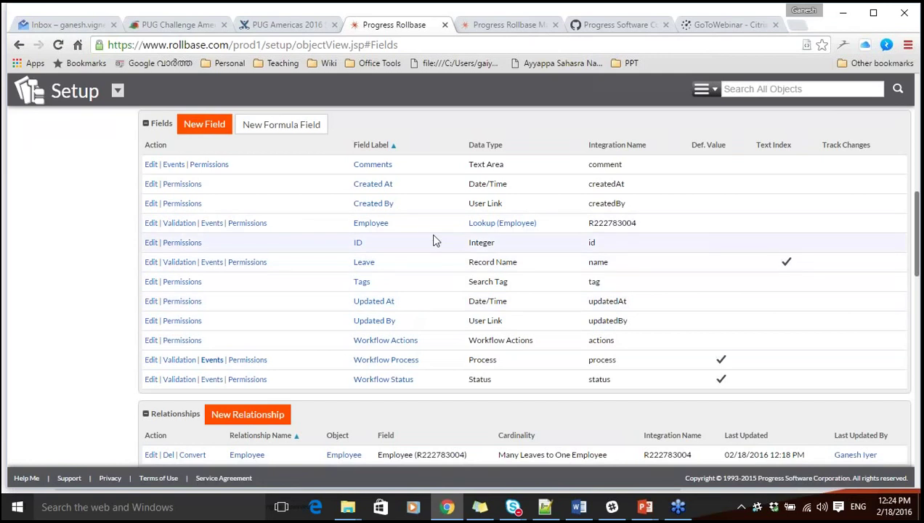
Start a new Leave field of type Picklist and proceed to its Field Properties form.
click(204, 124)
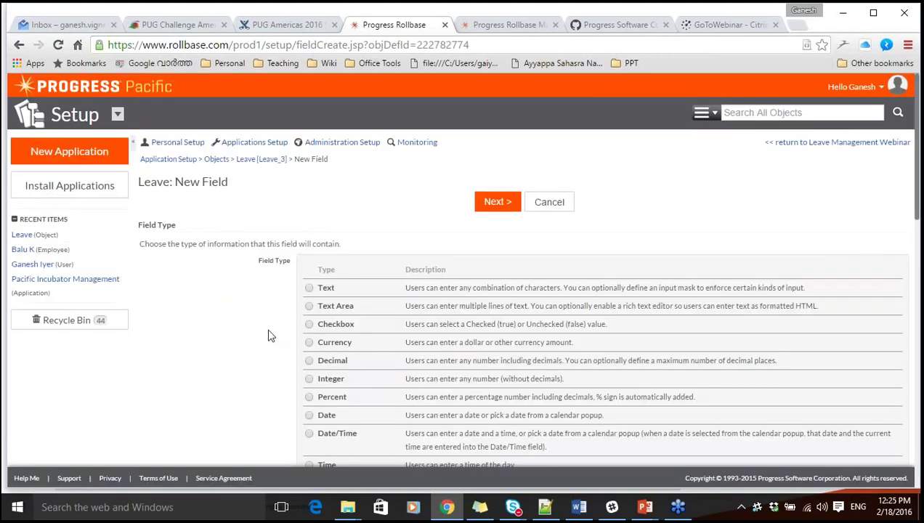
scroll(268, 335, down, 2)
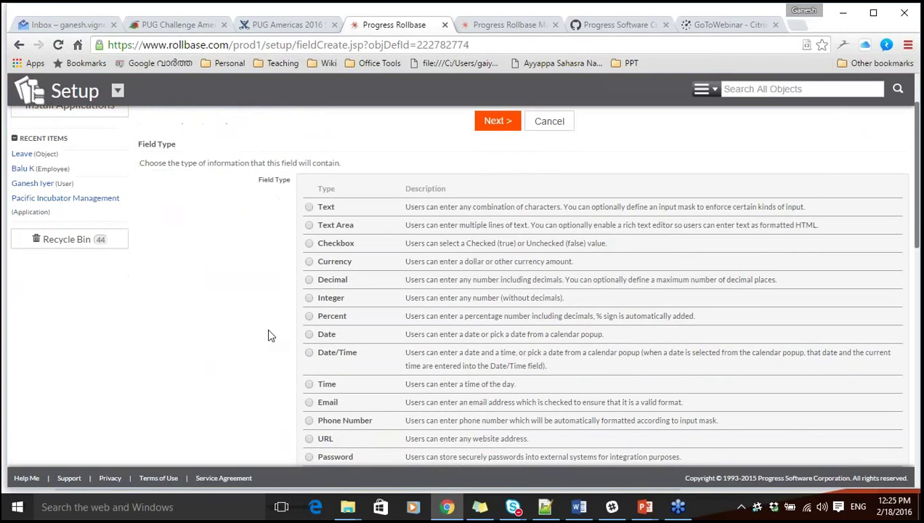
scroll(268, 335, down, 3)
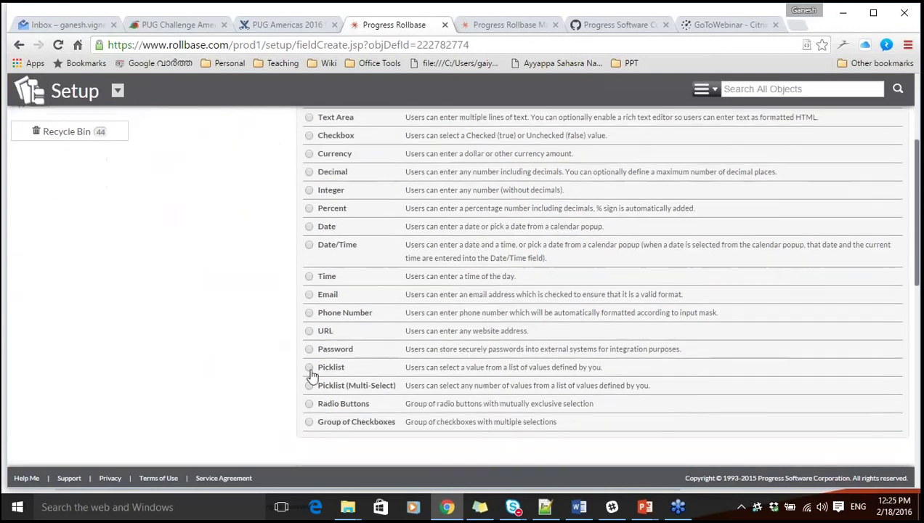
click(309, 368)
scroll(208, 392, up, 5)
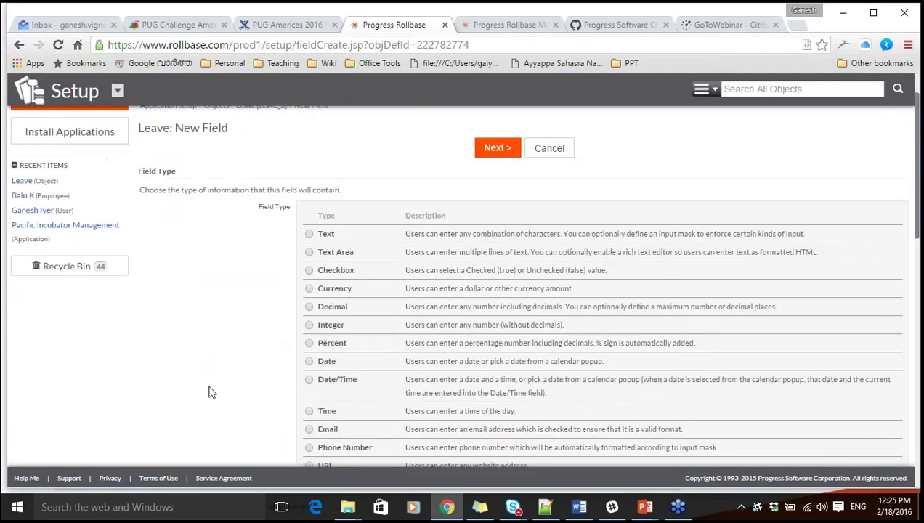
click(498, 203)
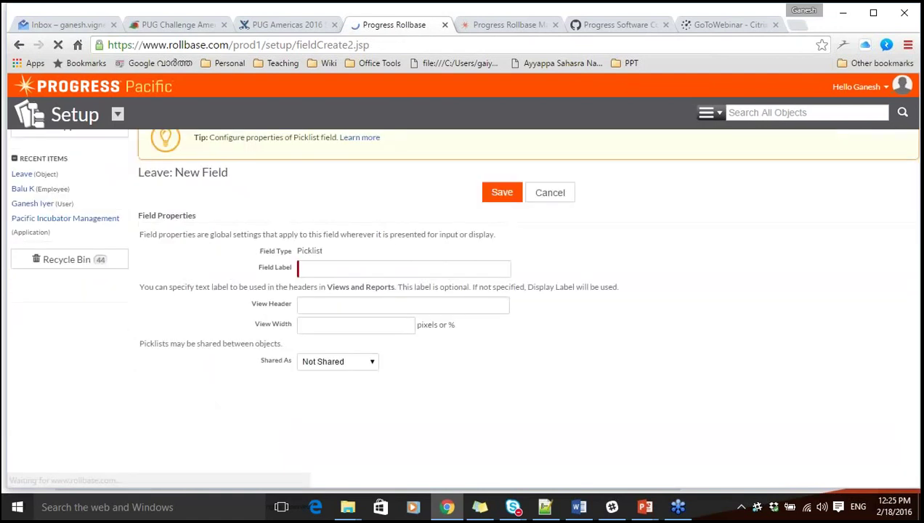
click(324, 327)
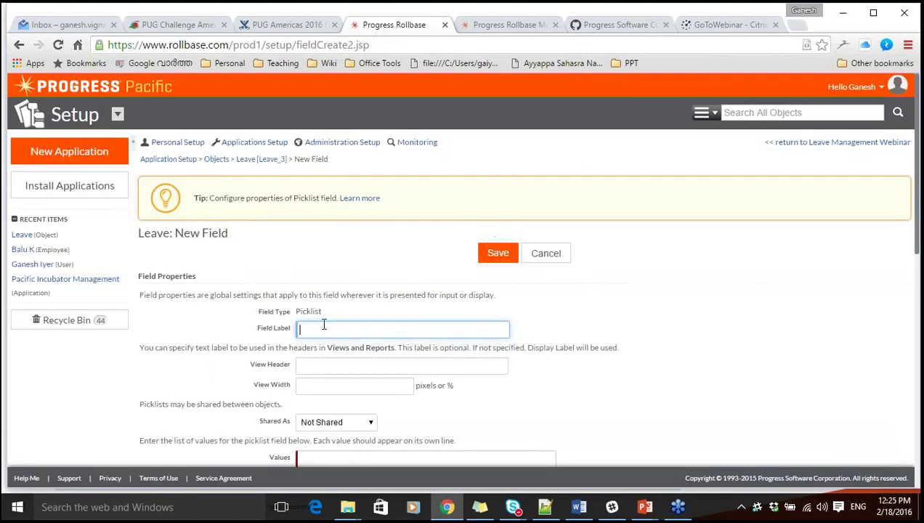
Label the field 'Leave Type' and enter picklist values Earned, Sick and Loss of pay.
text(Leave Type)
click(580, 306)
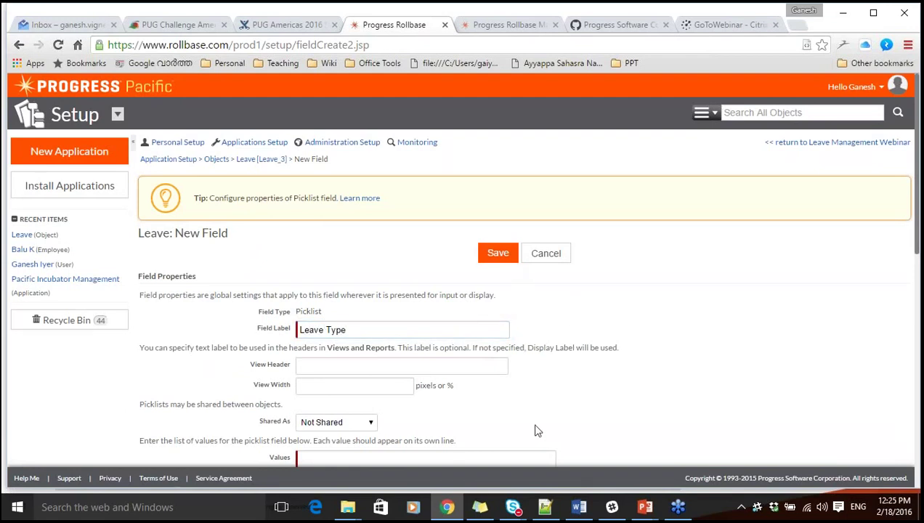
scroll(536, 429, down, 3)
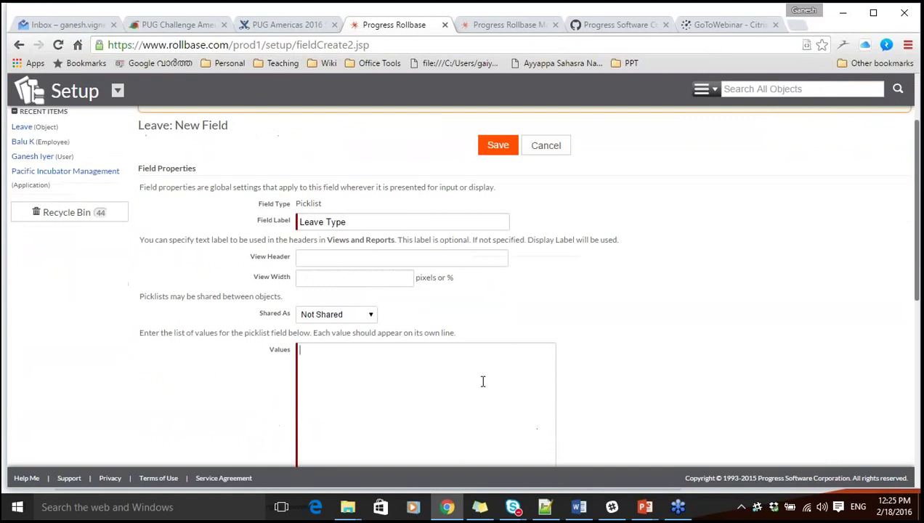
click(482, 382)
text(Earned)
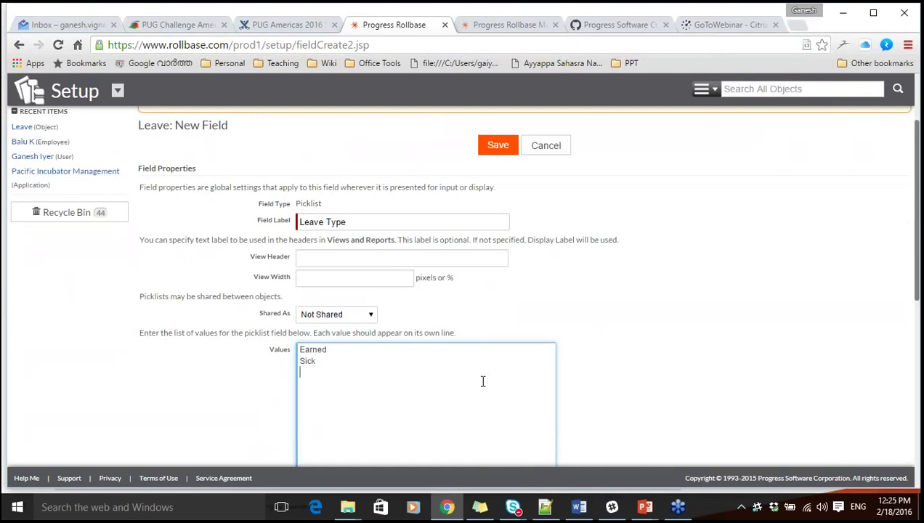
text( Sick Loss)
click(911, 278)
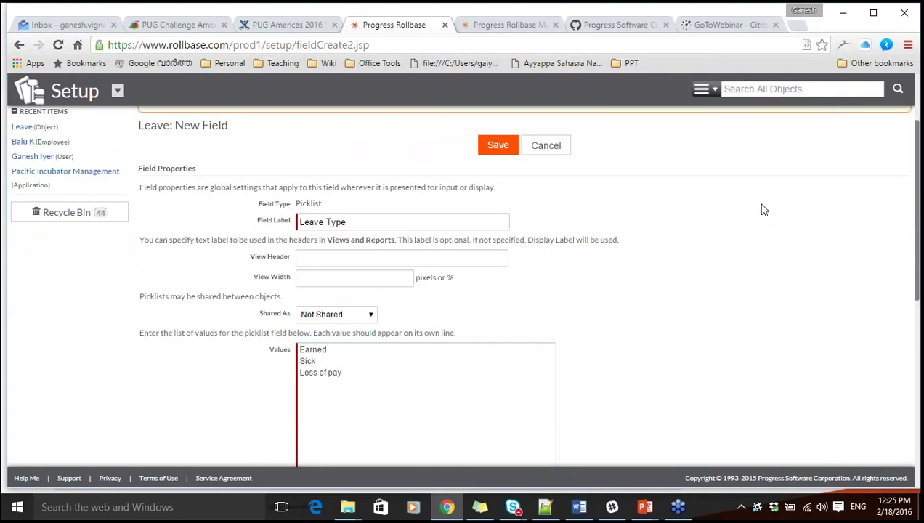
scroll(764, 209, down, 1)
scroll(764, 210, down, 3)
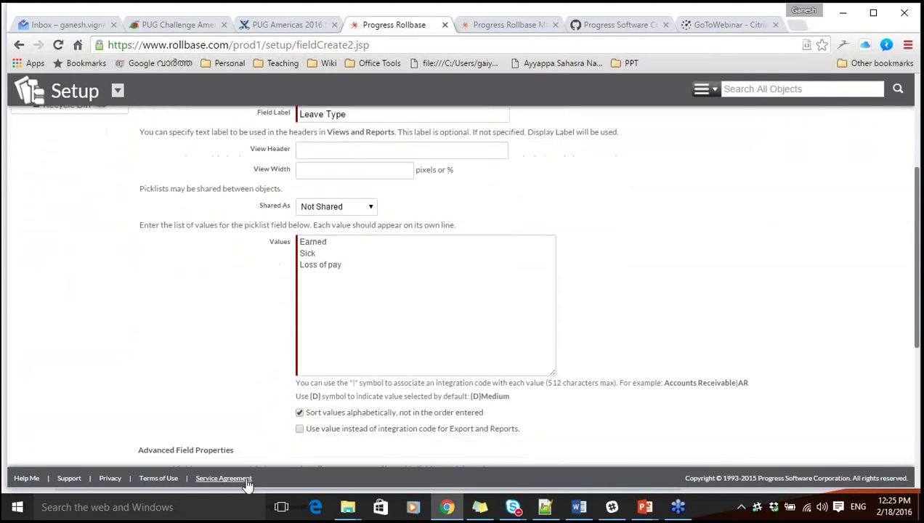
Mark Earned as the default with a {D} prefix and save the picklist field.
click(301, 242)
text({D)
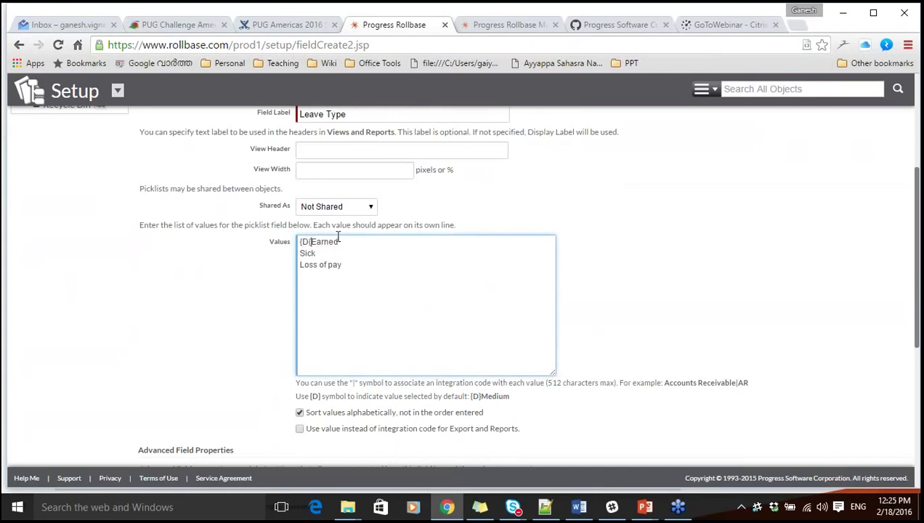
text(})
click(595, 294)
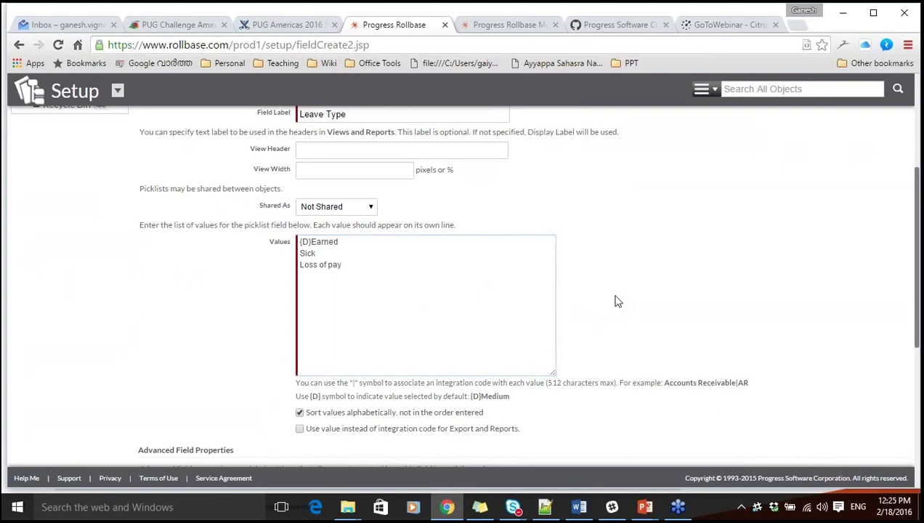
scroll(694, 328, down, 1)
scroll(695, 330, down, 1)
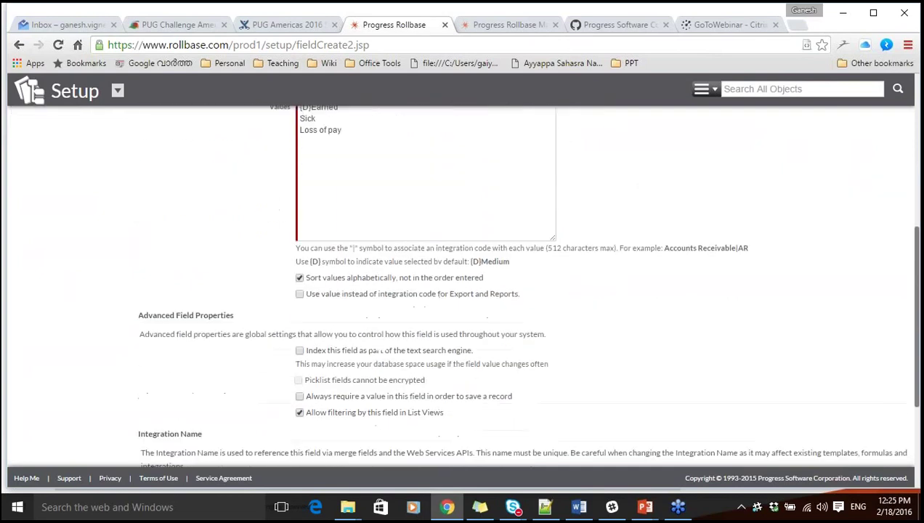
scroll(526, 305, down, 1)
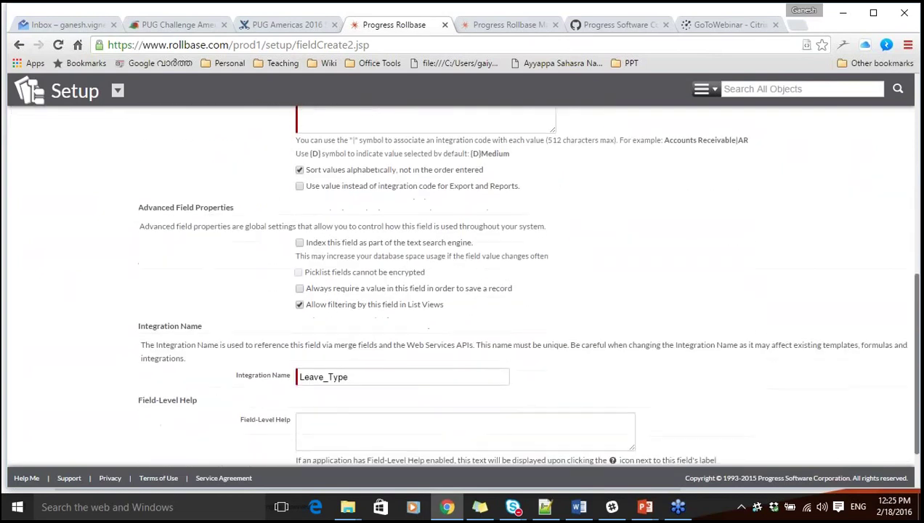
scroll(526, 305, down, 2)
click(496, 415)
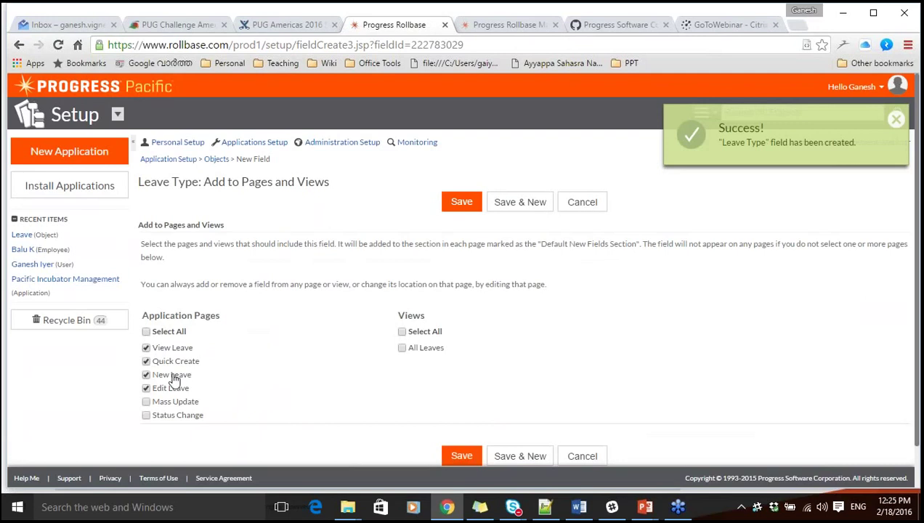
Add Leave Type to all views, save and start a new field, and check the demo plan slide.
click(403, 332)
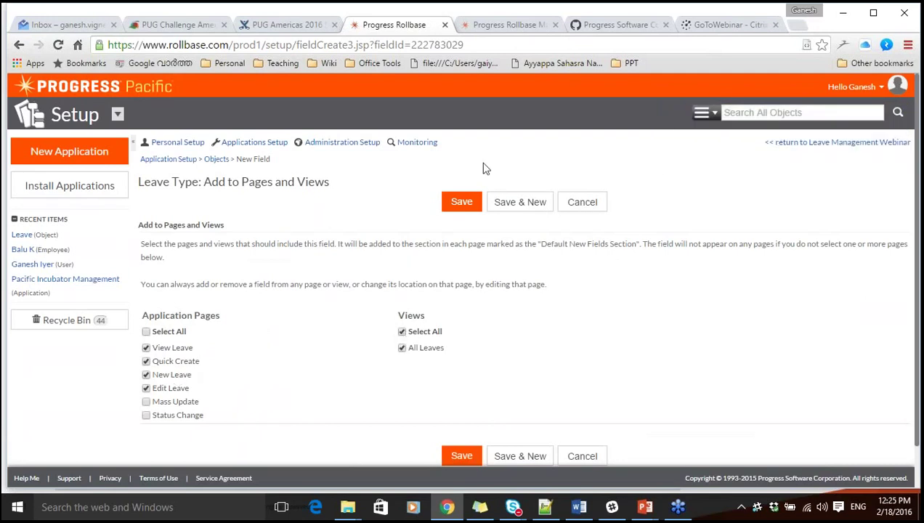
click(509, 202)
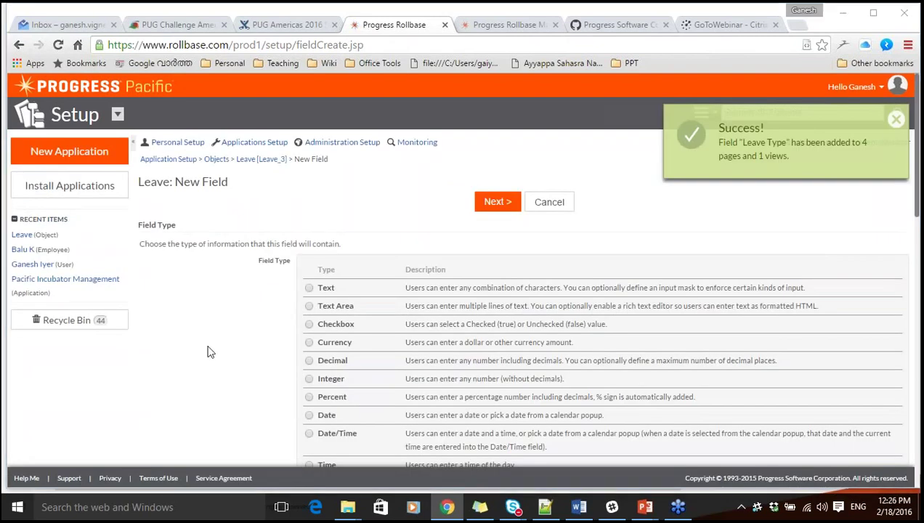
key(alt+Tab)
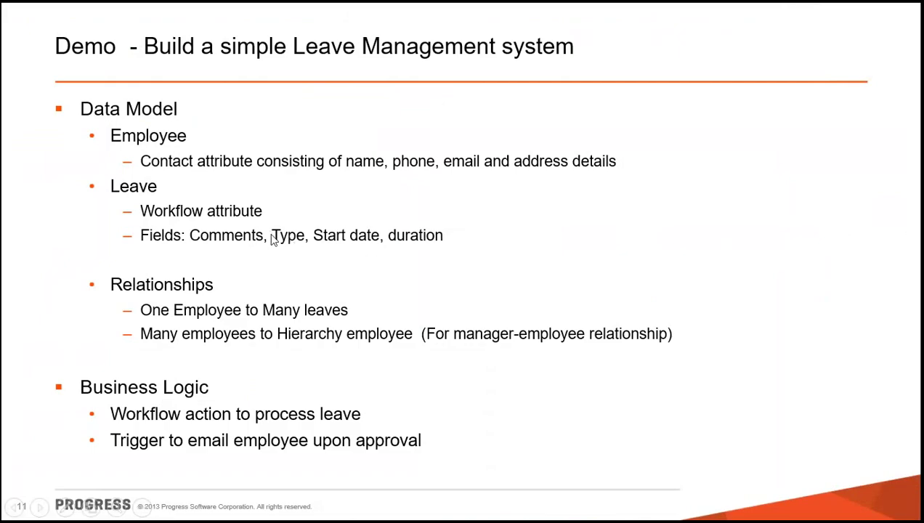
key(alt+Tab)
key(alt+Tab)
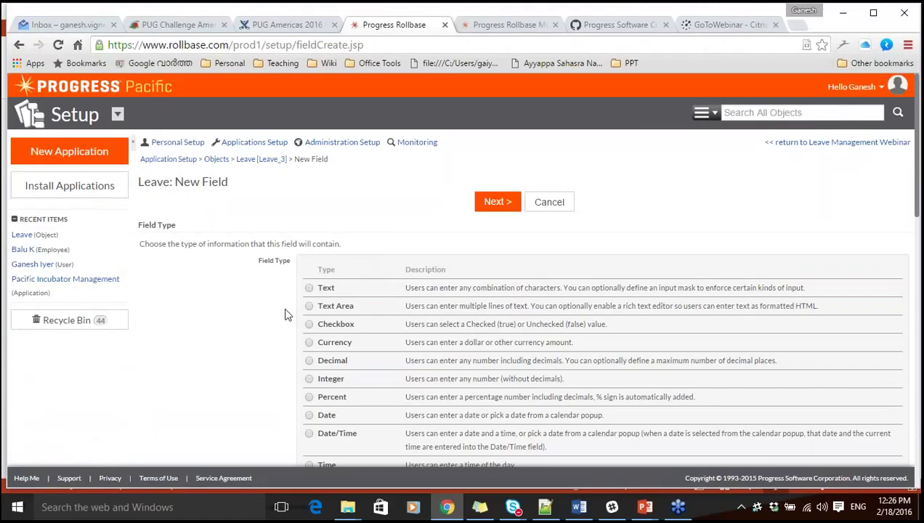
Create a Date field labelled 'Start date' on the Leave object.
scroll(264, 324, down, 3)
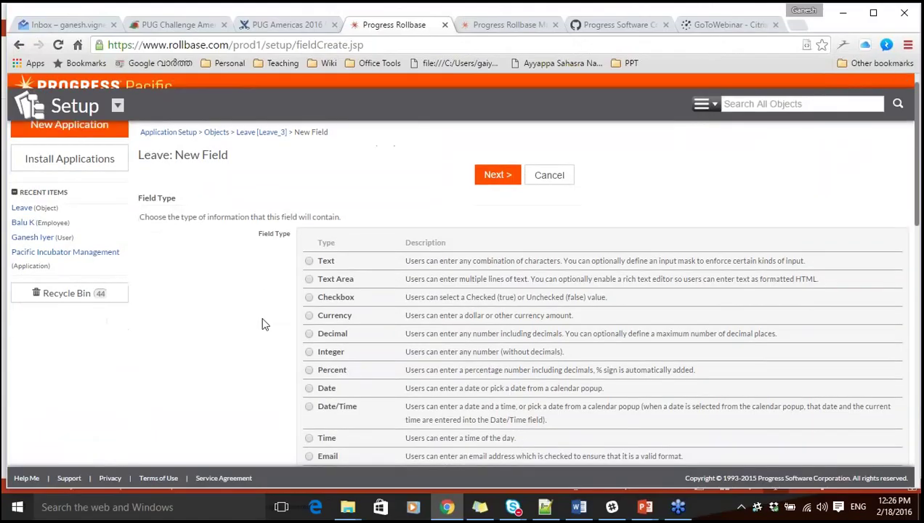
scroll(226, 308, up, 3)
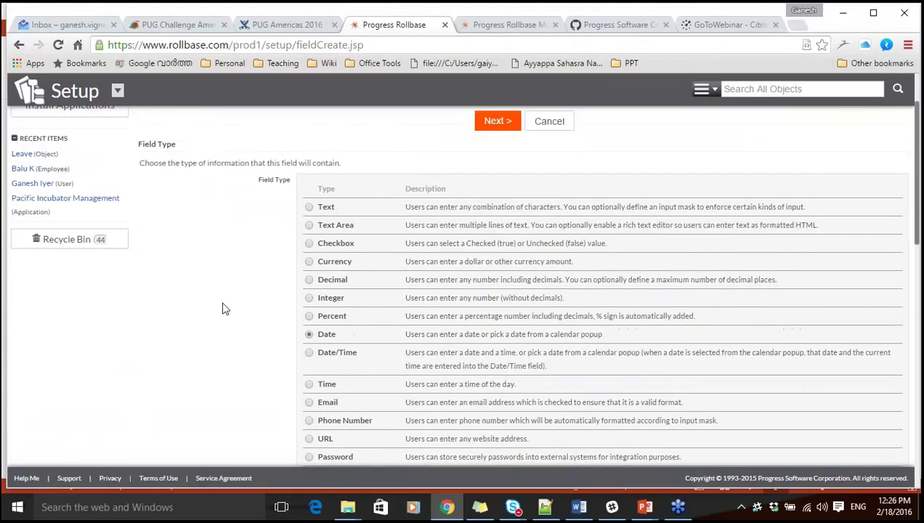
click(496, 175)
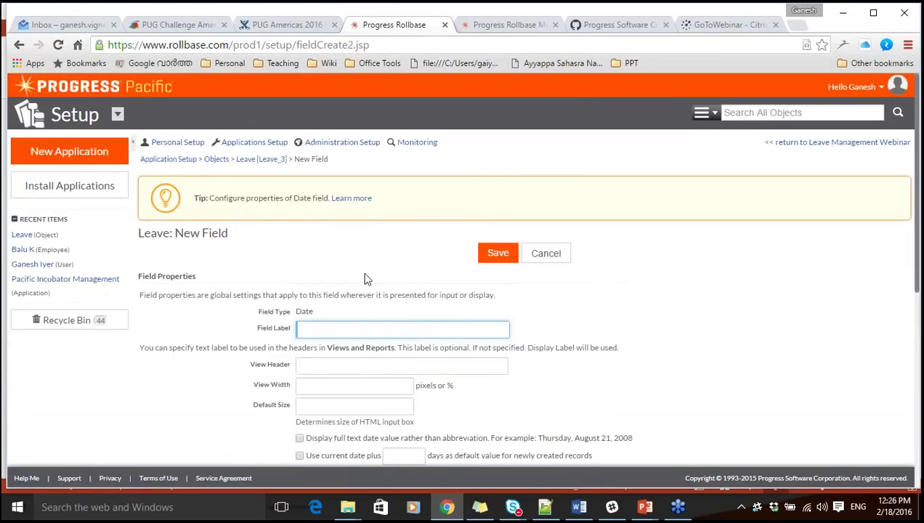
click(315, 332)
text(Start date)
click(568, 310)
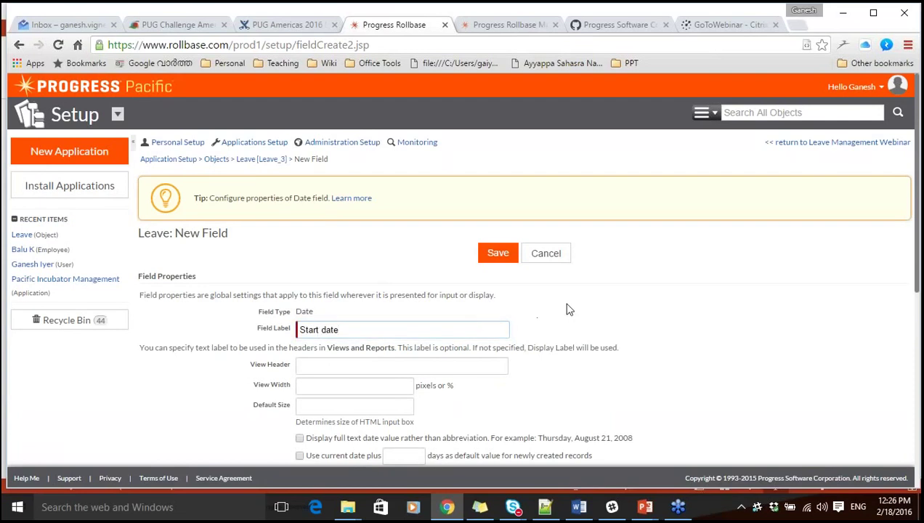
scroll(569, 309, down, 2)
scroll(569, 309, down, 1)
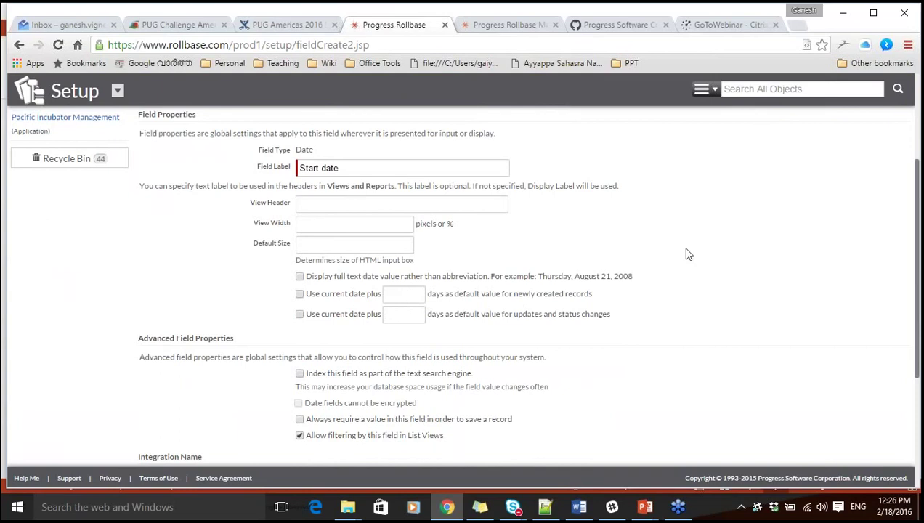
scroll(724, 278, down, 3)
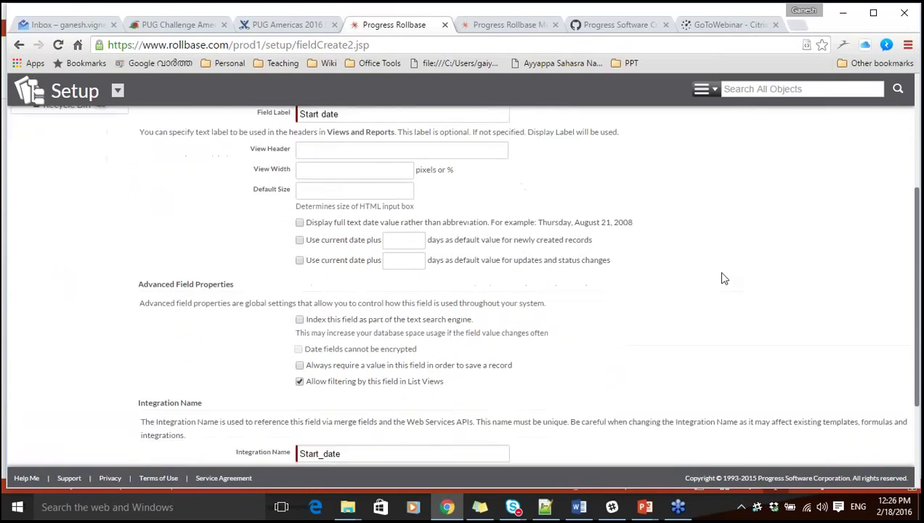
scroll(723, 279, down, 3)
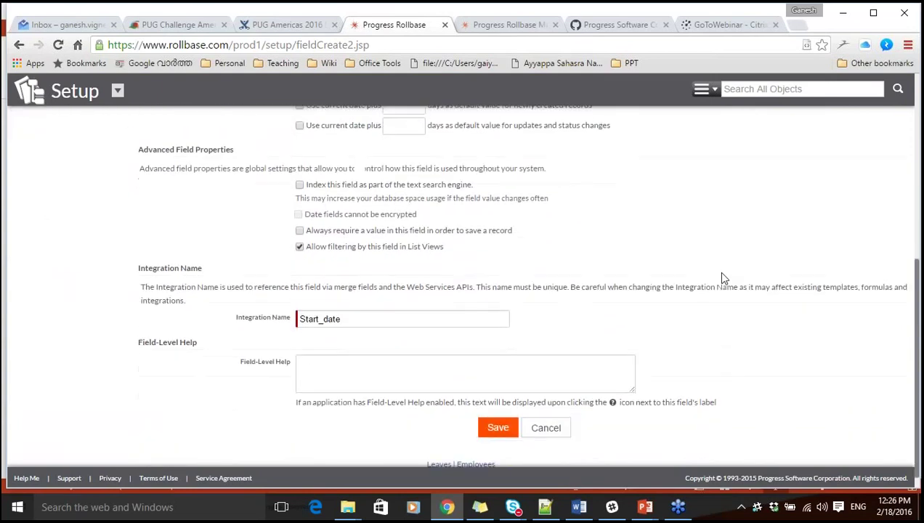
click(497, 409)
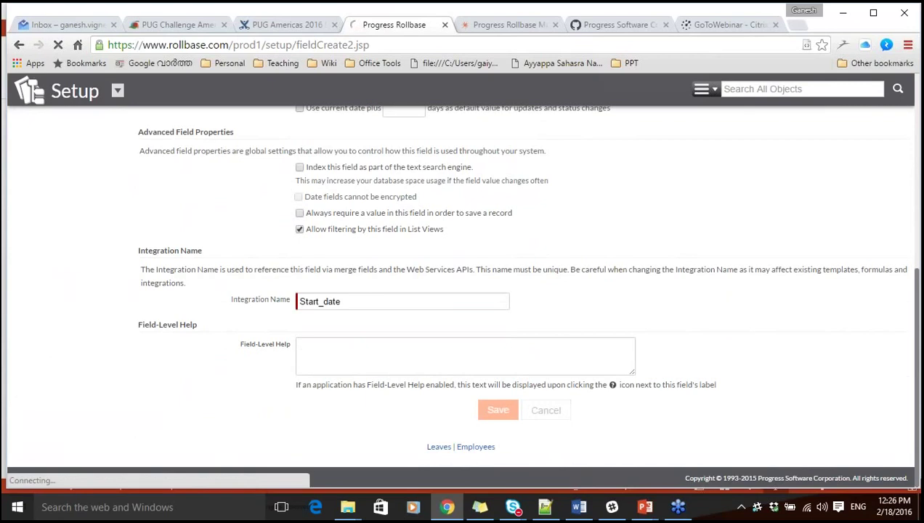
Add Start date to all views and save, beginning another new field.
click(401, 334)
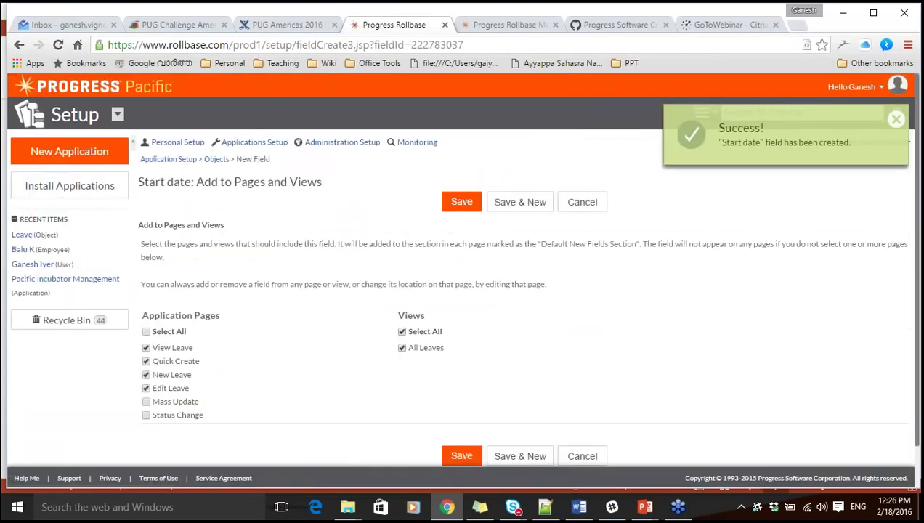
click(513, 206)
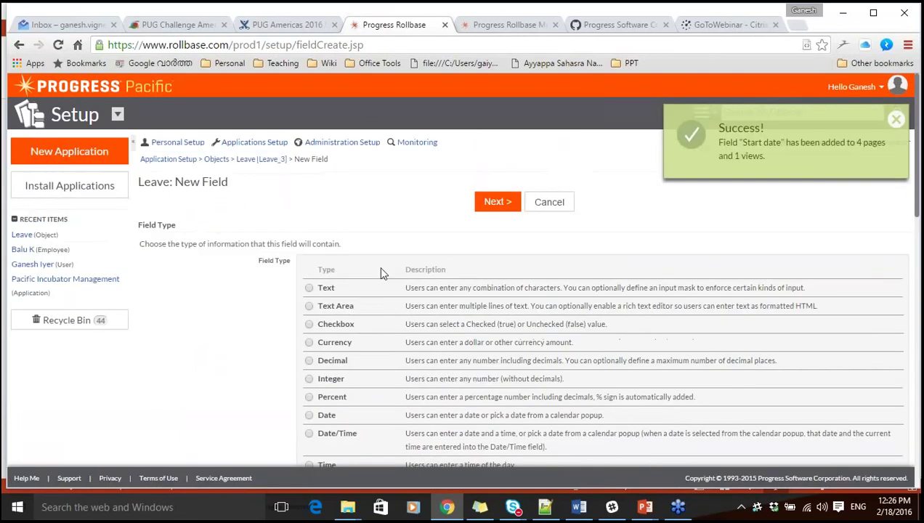
scroll(234, 371, down, 2)
Create a Decimal 'Duration' field, set its decimal places, and add it to all views.
click(308, 298)
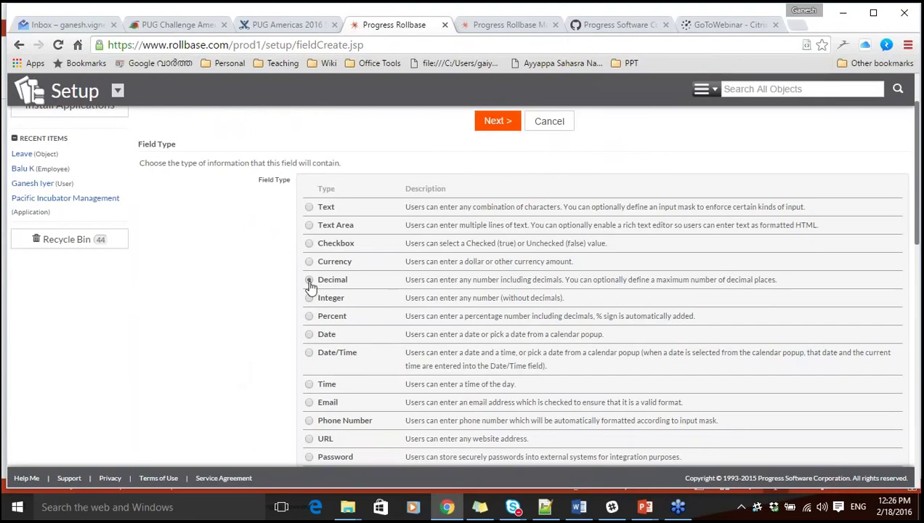
click(309, 280)
click(497, 120)
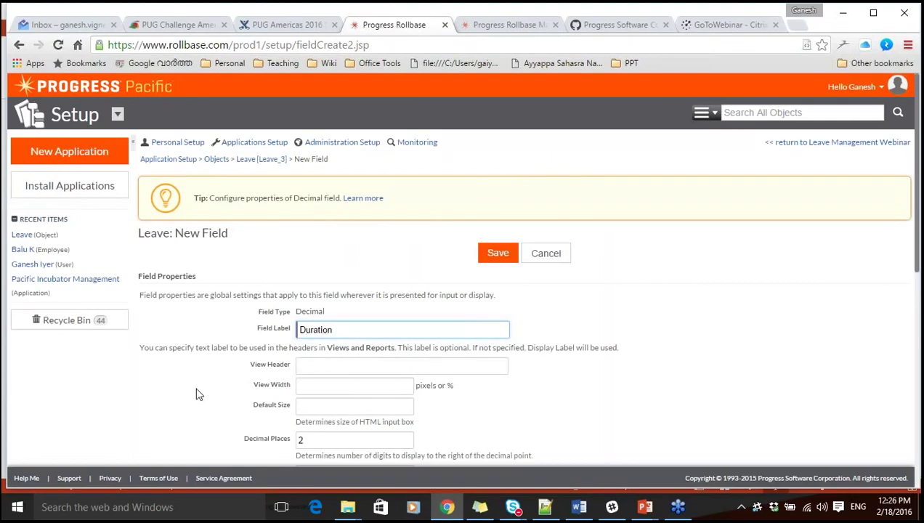
click(197, 393)
scroll(198, 393, down, 2)
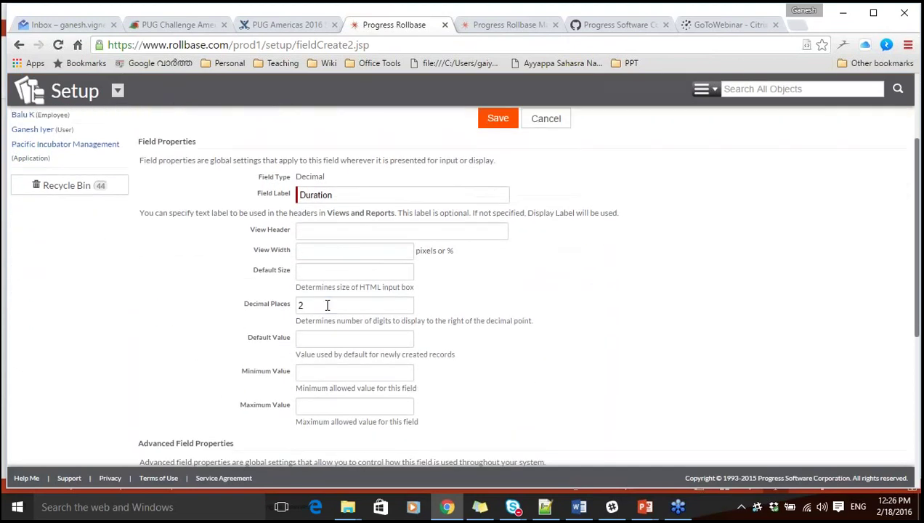
click(327, 305)
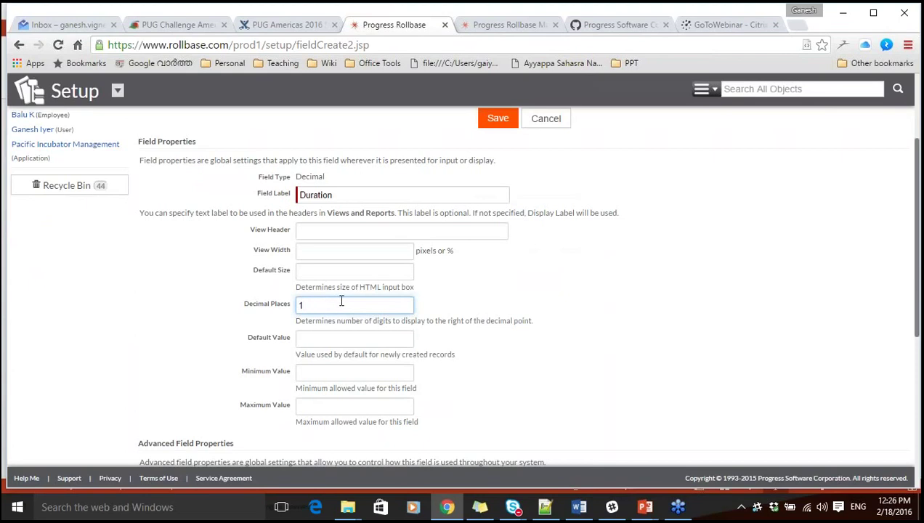
click(496, 118)
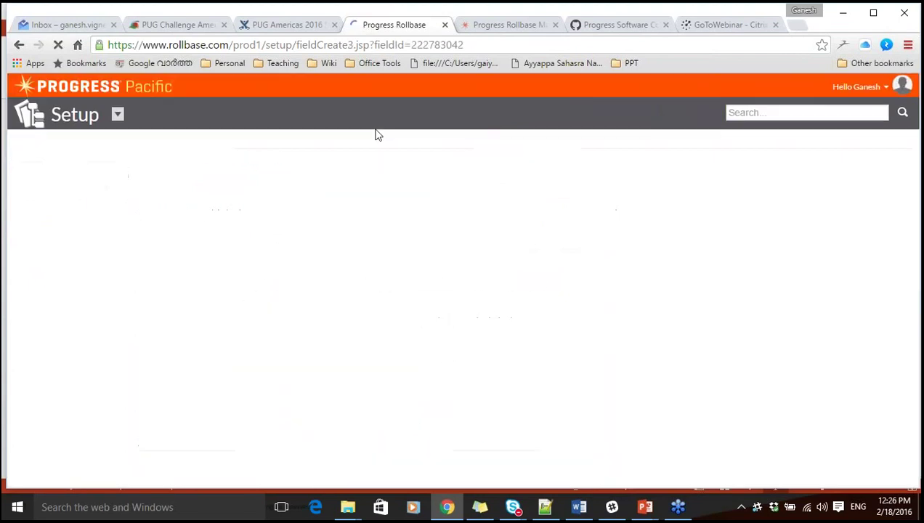
click(402, 332)
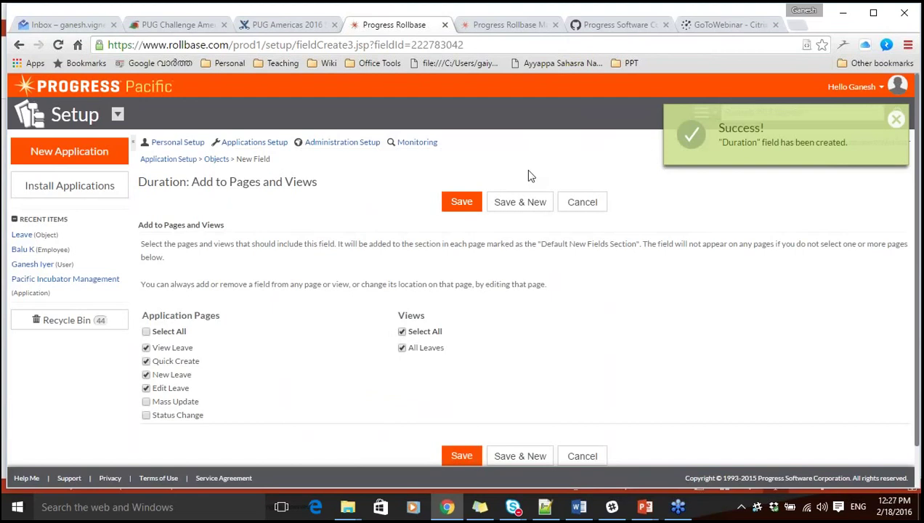
click(516, 206)
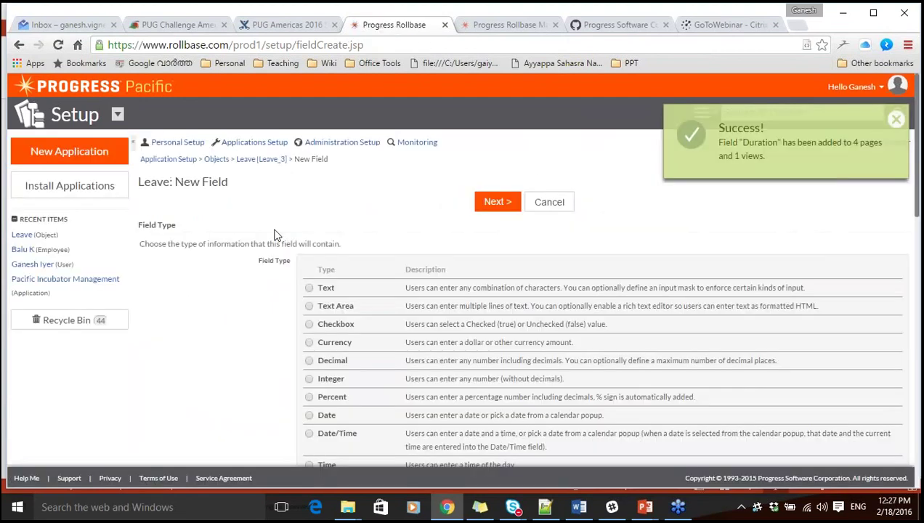
Create a 'Comments' text-area field and include it in all Leave views.
click(309, 306)
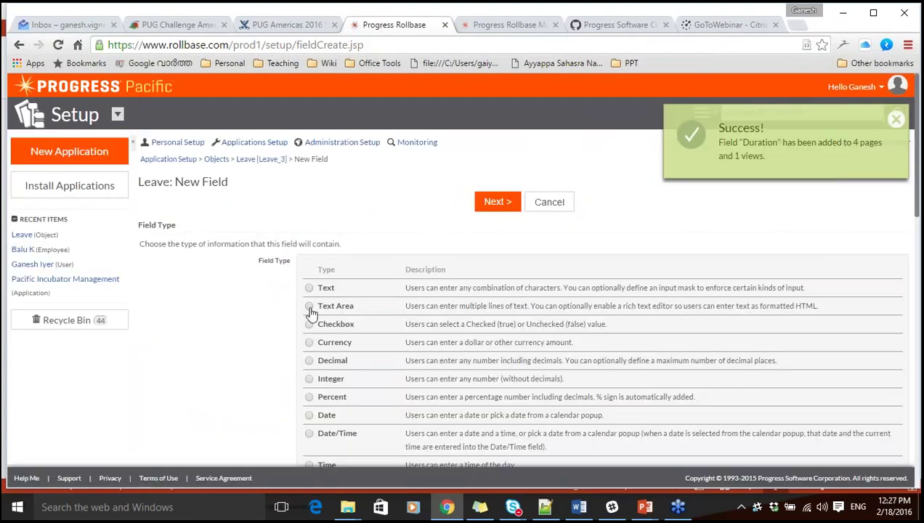
click(506, 203)
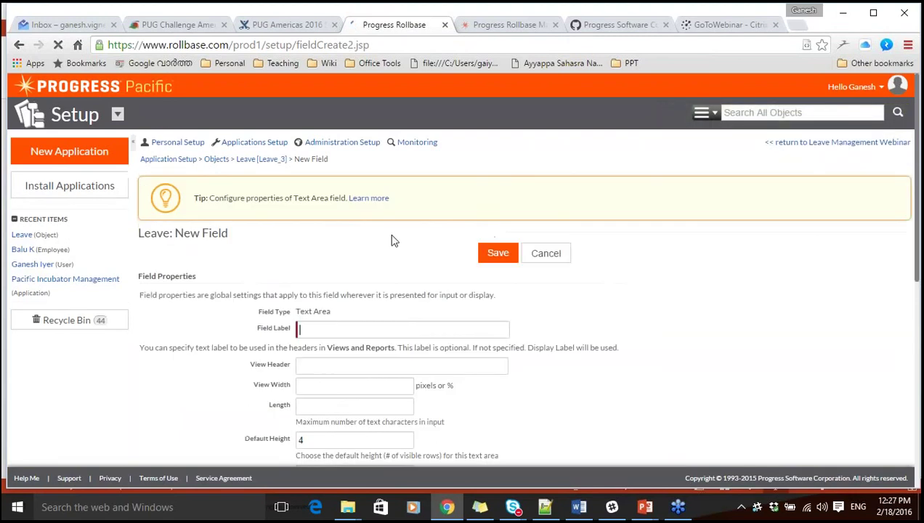
text(Comments)
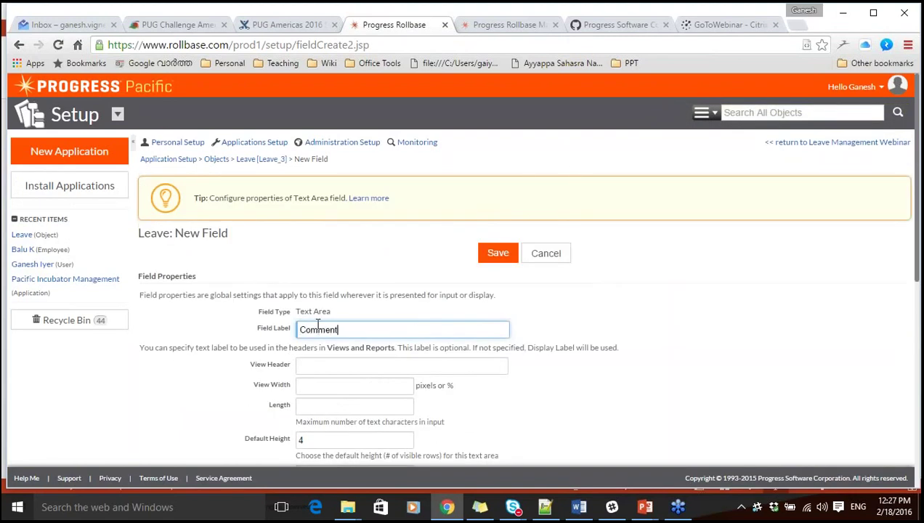
click(507, 257)
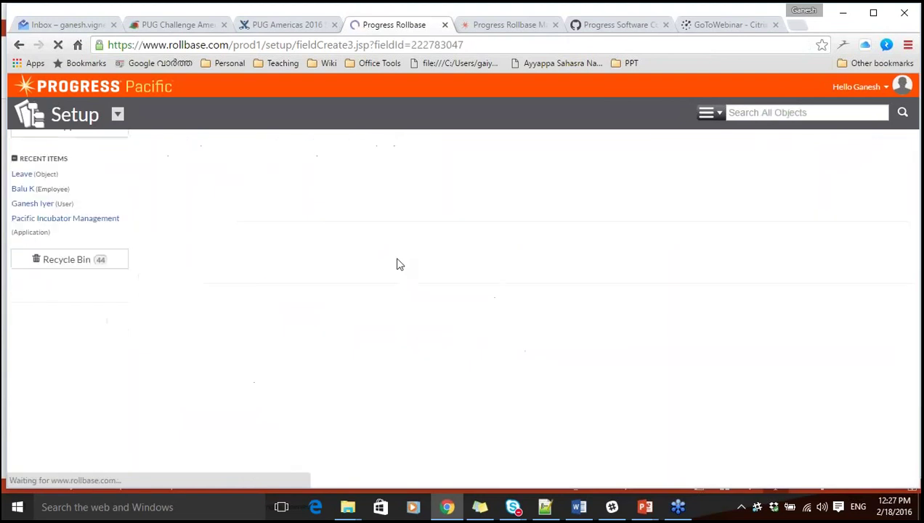
click(402, 332)
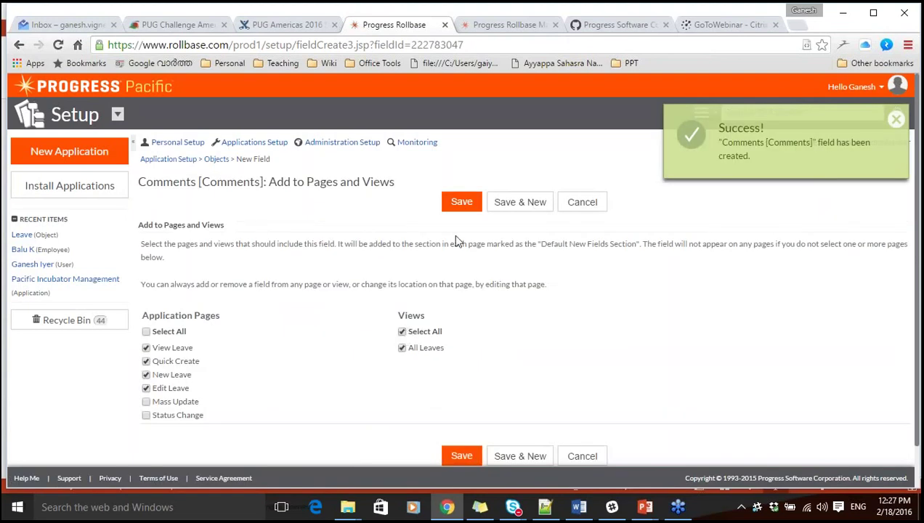
click(463, 206)
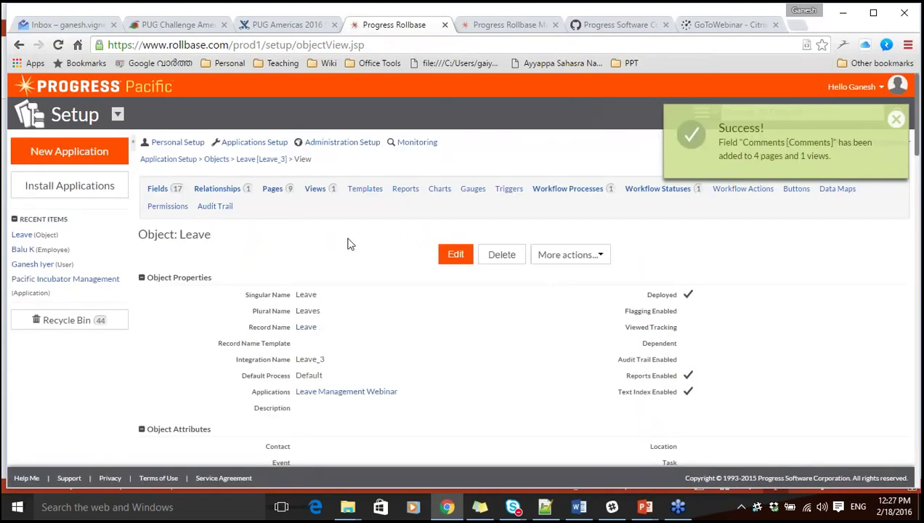
Add an HTML component between Leave Type and Start date in the New Leave page design.
click(895, 119)
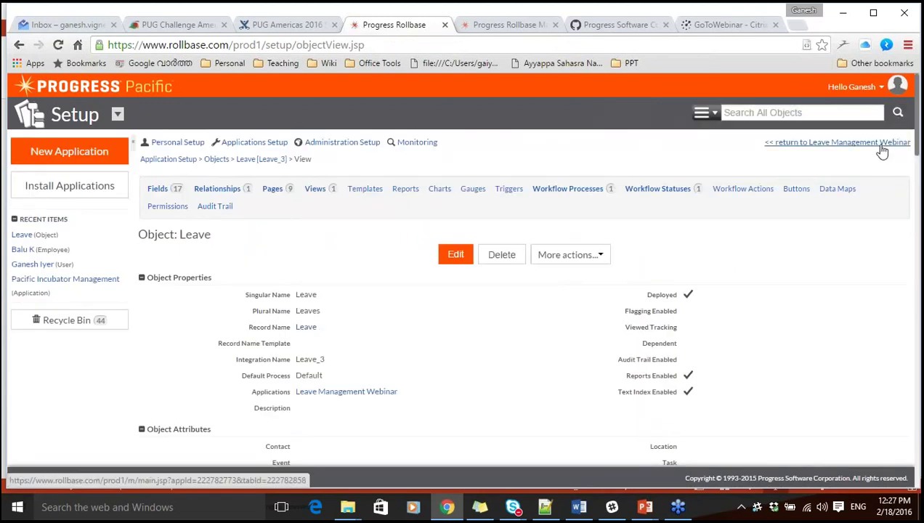
click(819, 144)
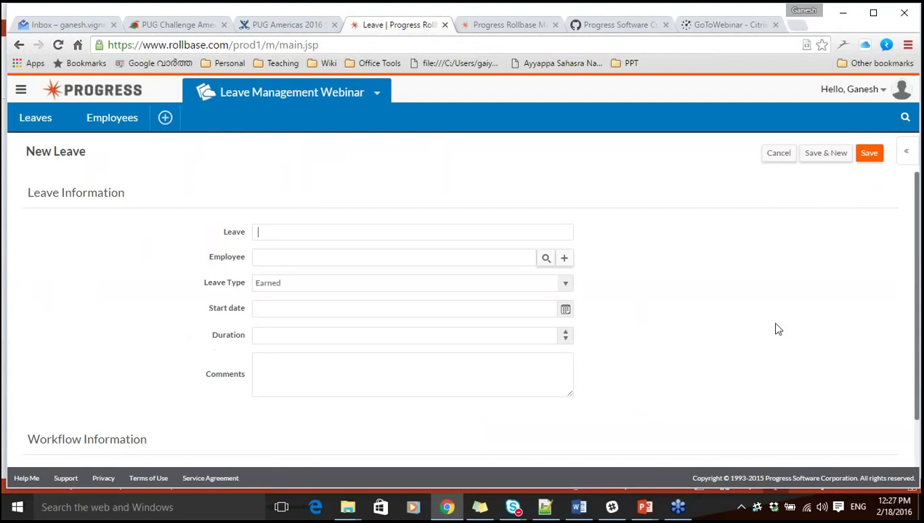
click(907, 153)
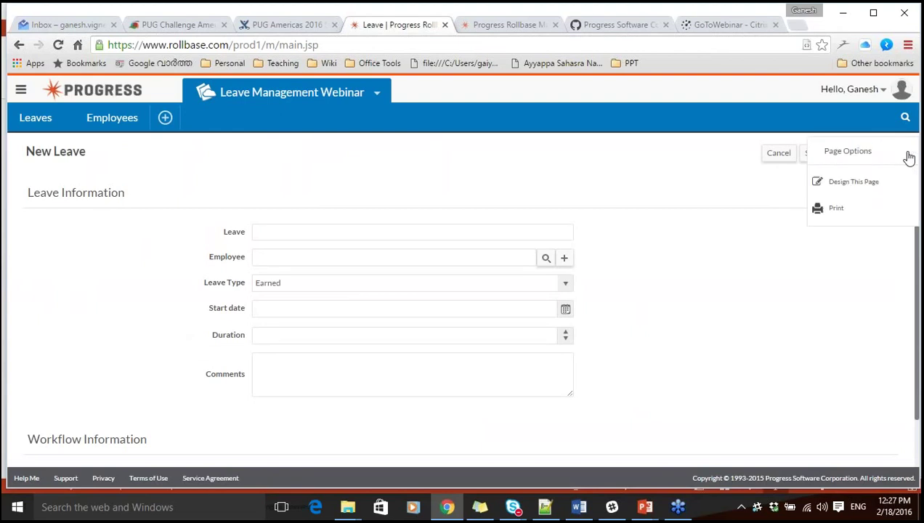
click(843, 182)
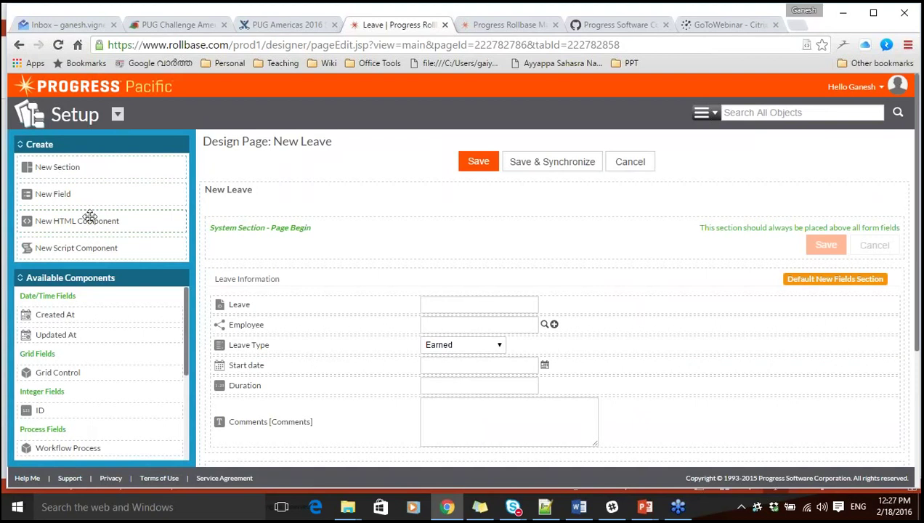
drag(89, 216, 126, 219)
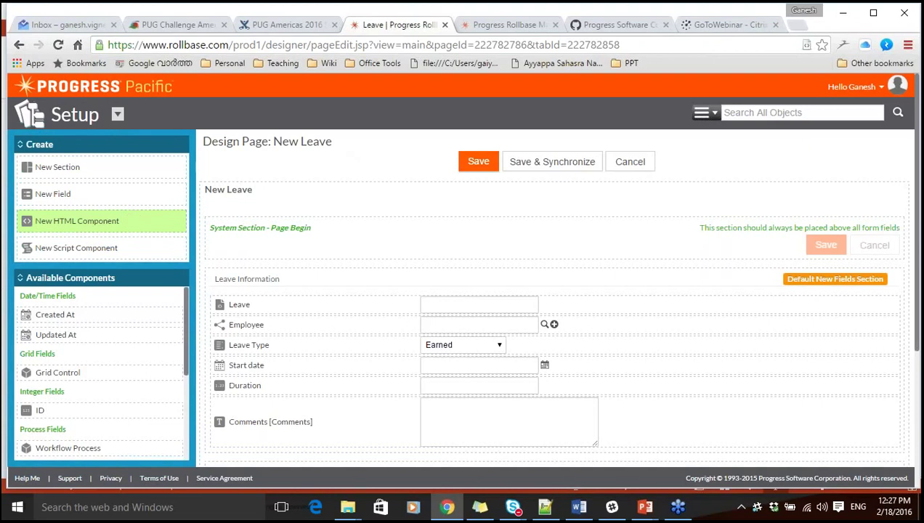
click(626, 169)
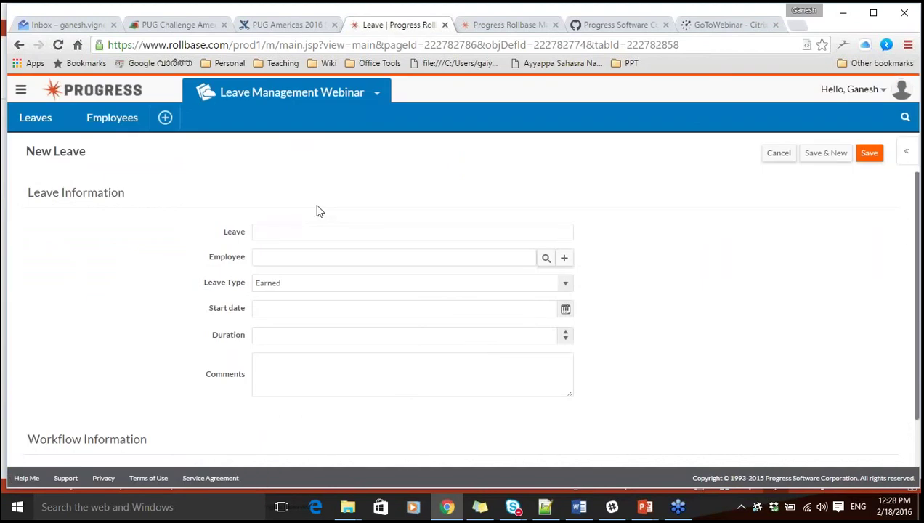
Cancel the empty New Leave form and go to the Leave object's Object Definition page.
key(alt+Tab)
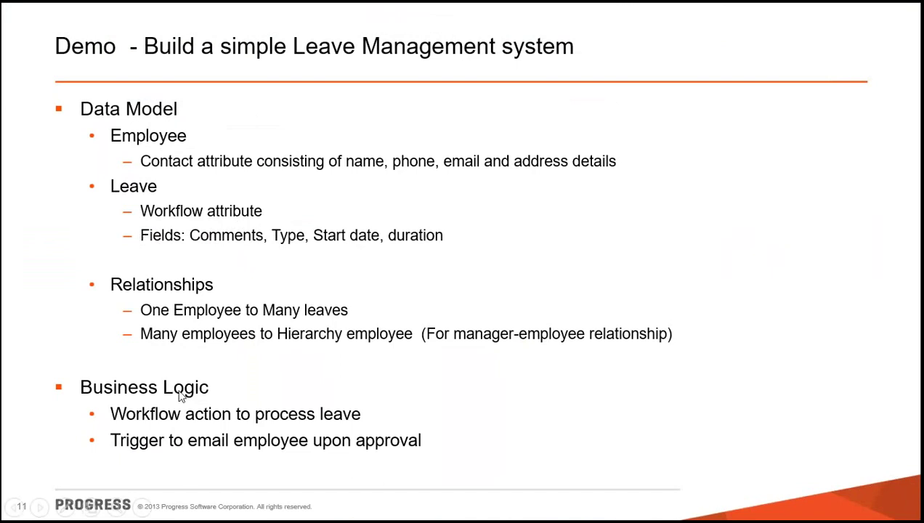
key(alt+Tab)
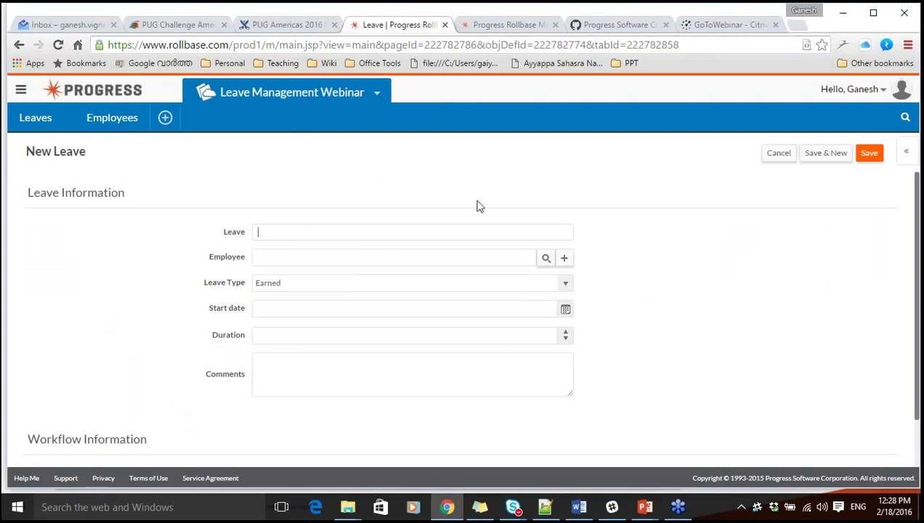
click(779, 154)
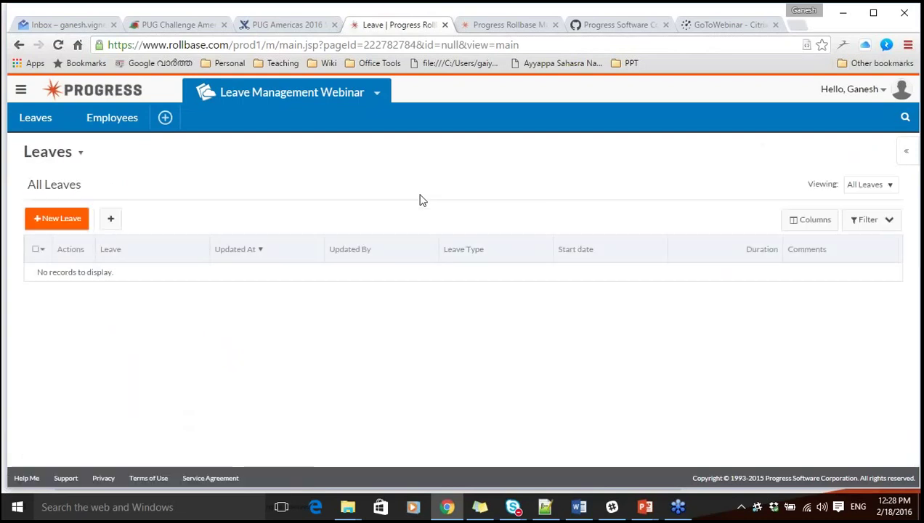
click(80, 154)
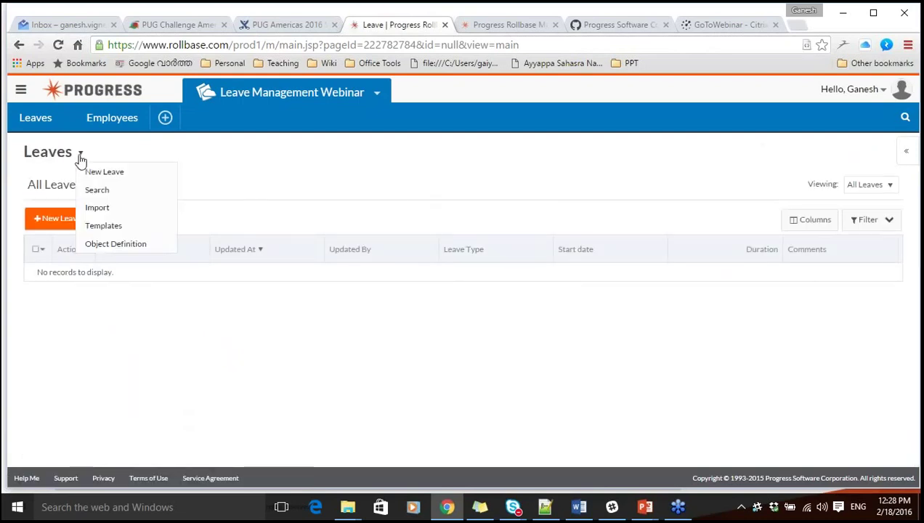
click(108, 245)
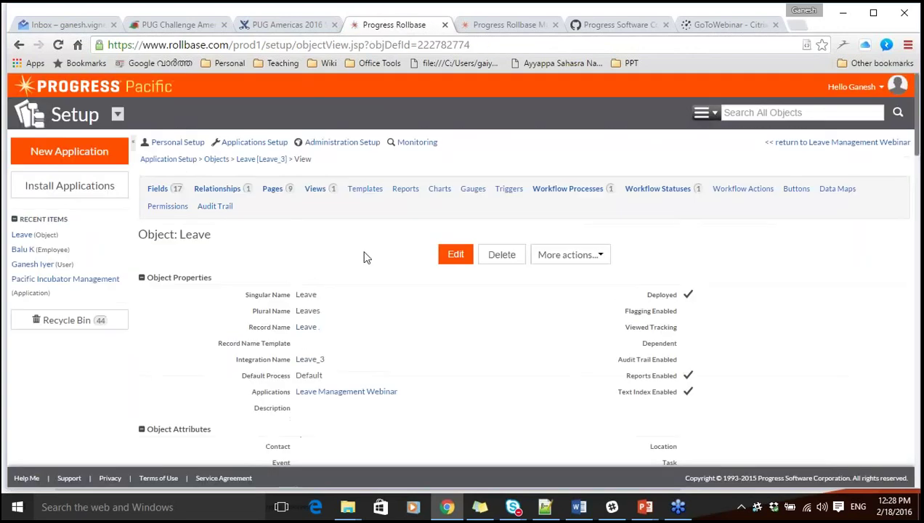
Add an Applied workflow status that also creates a matching workflow action.
click(635, 191)
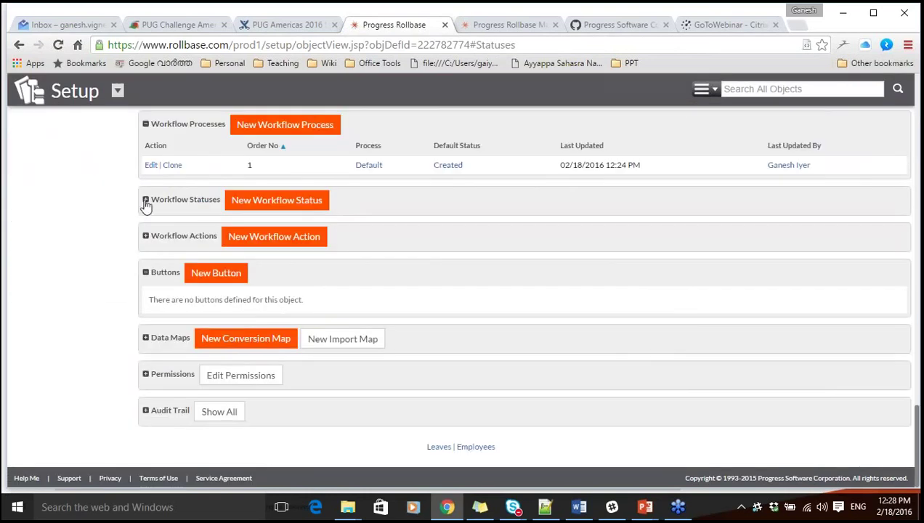
click(145, 200)
click(145, 276)
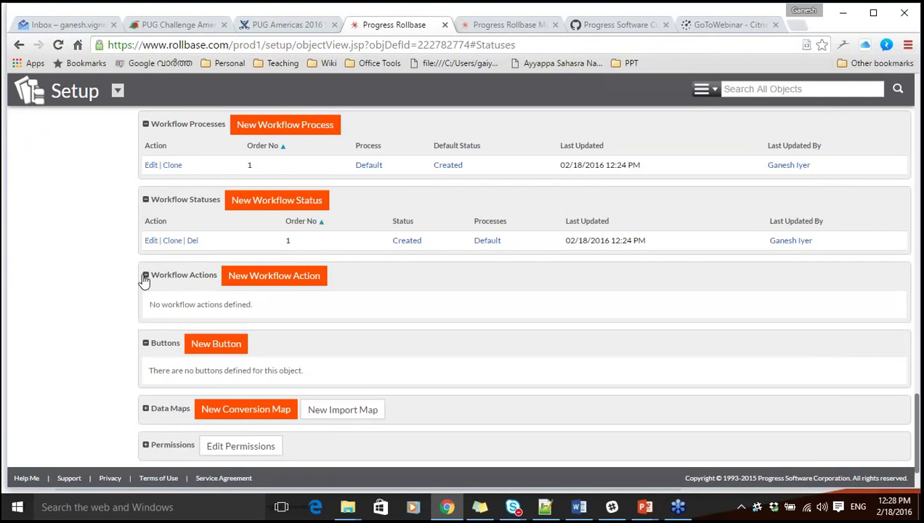
click(260, 200)
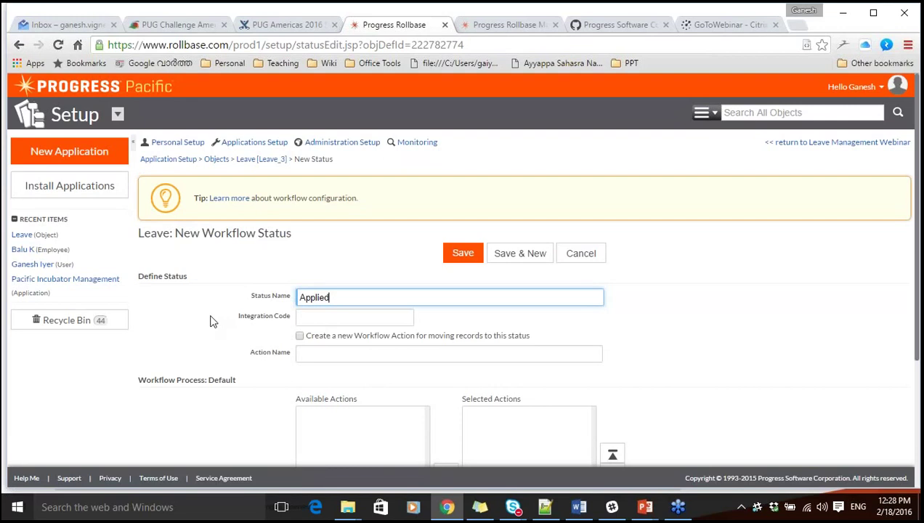
click(299, 336)
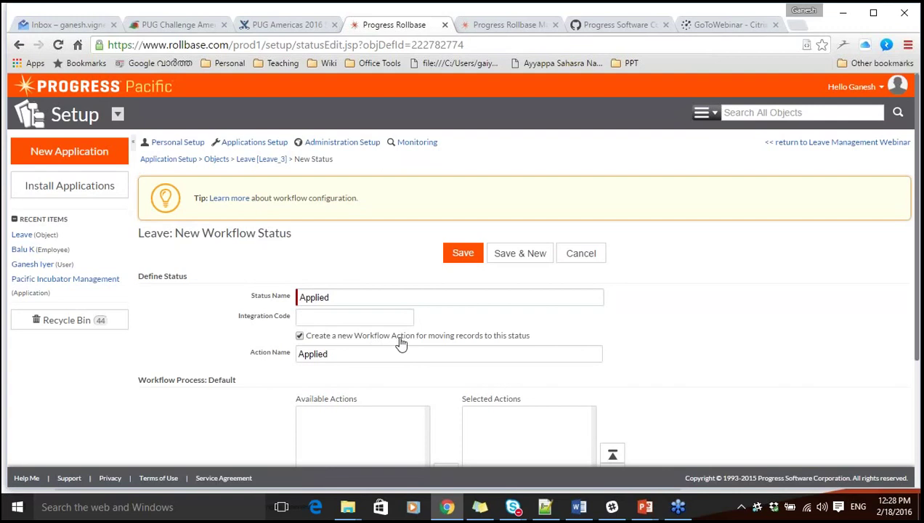
click(504, 255)
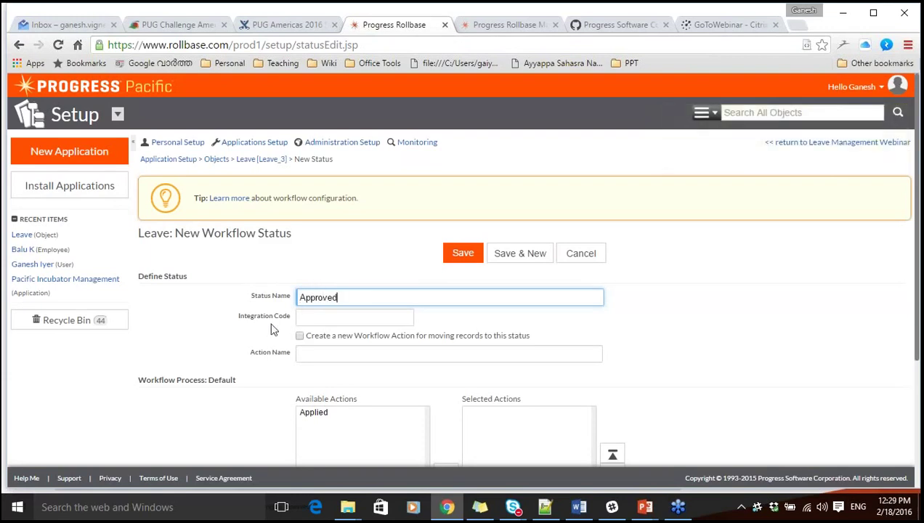
Add Approved, Cancelled and Rejected statuses, each creating its own workflow action.
click(300, 337)
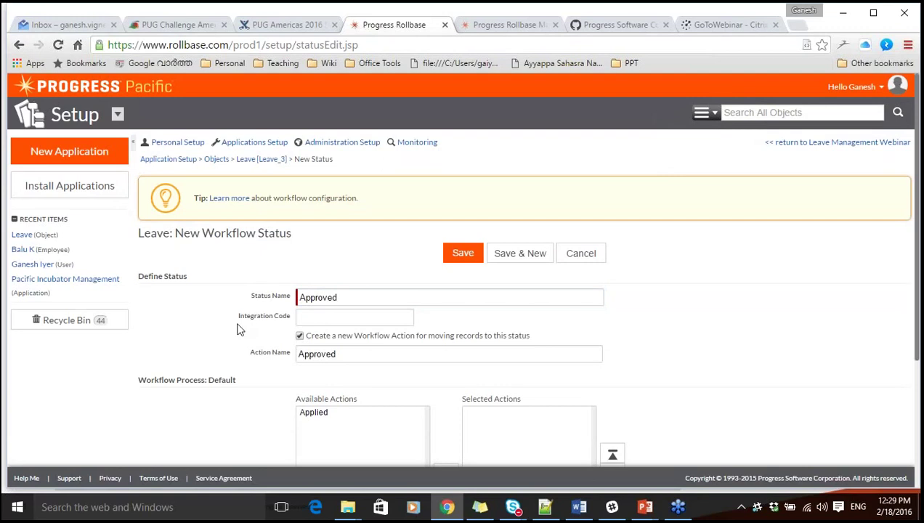
click(500, 254)
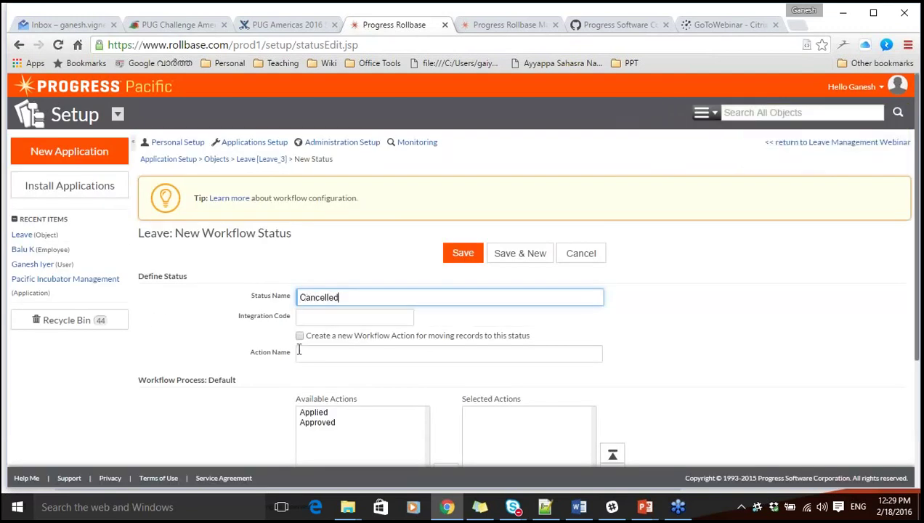
click(299, 336)
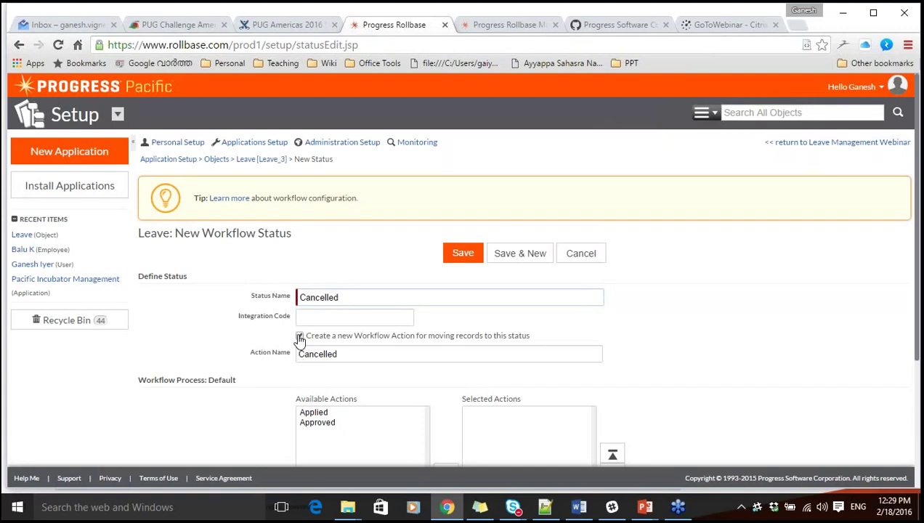
click(515, 256)
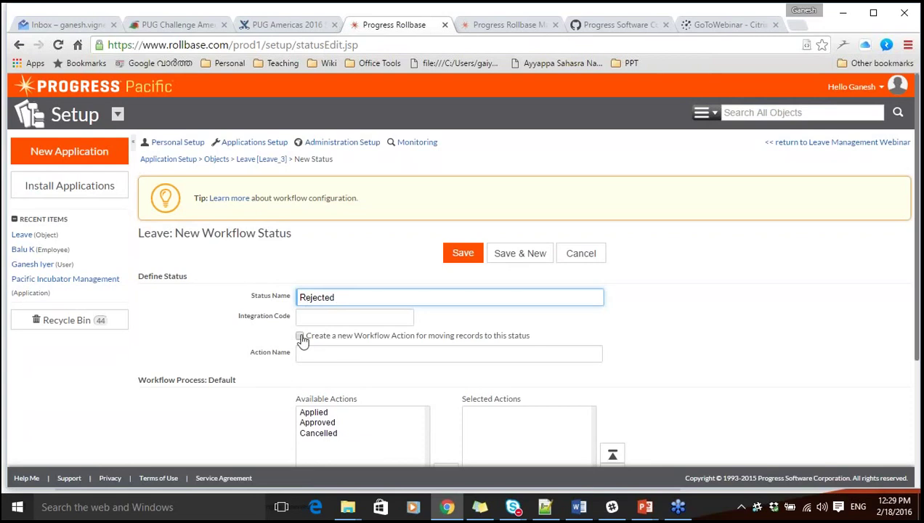
click(301, 337)
click(456, 255)
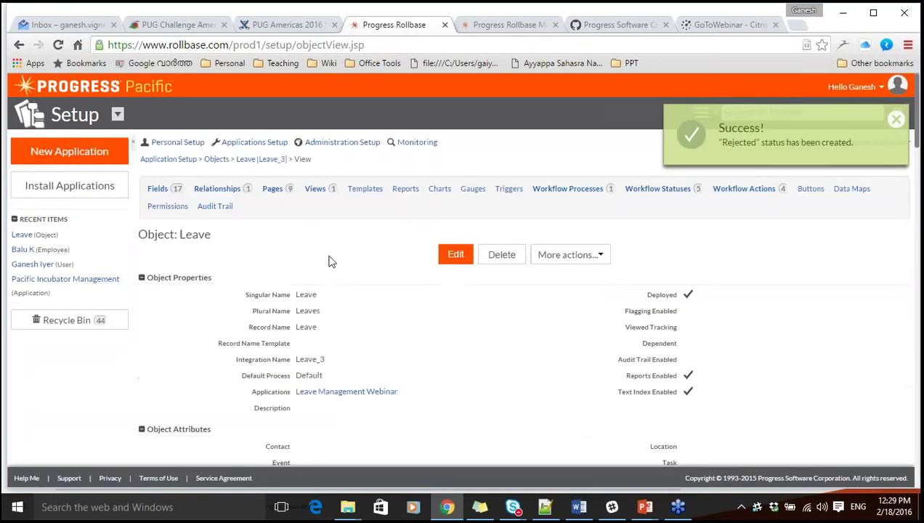
Change the Default workflow process's default status from Created to Applied and save.
click(652, 193)
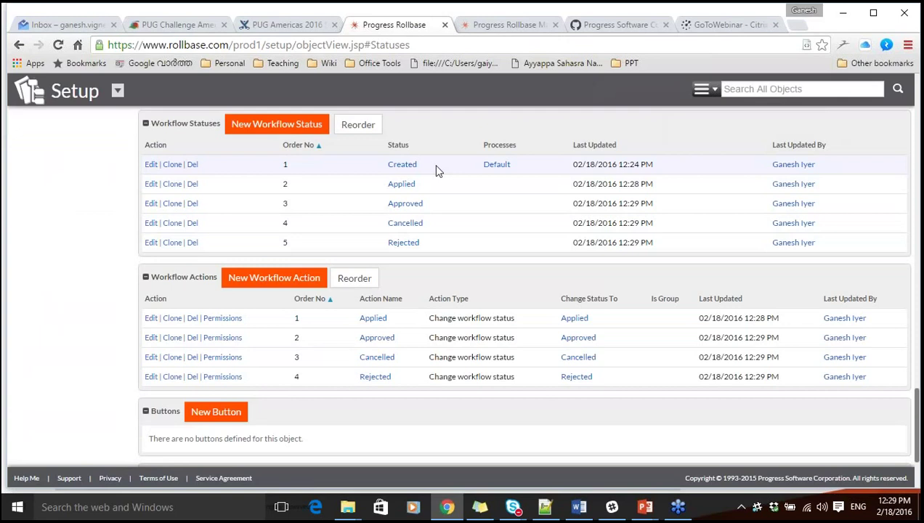
drag(918, 419, 916, 396)
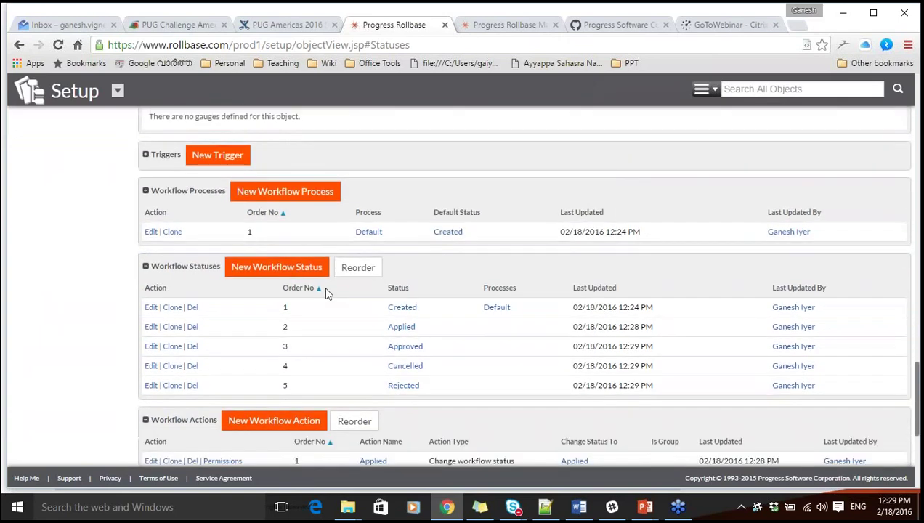
click(150, 232)
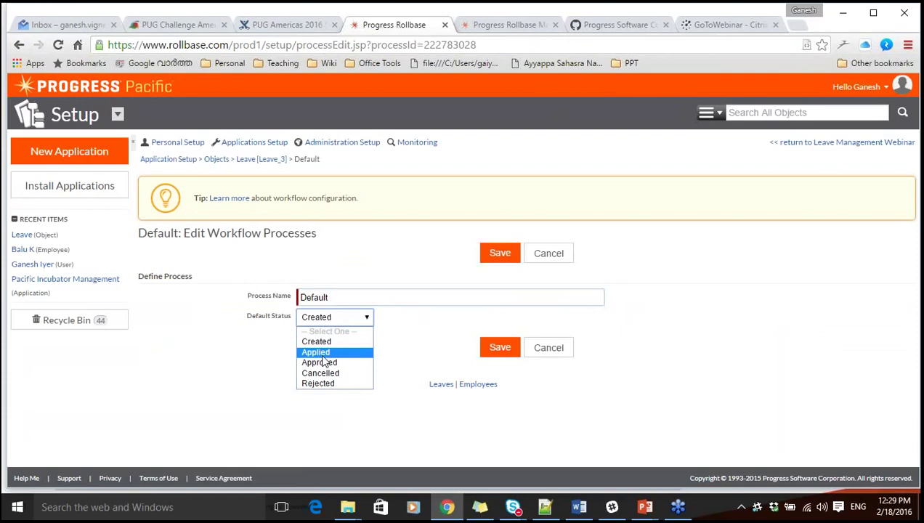
click(324, 353)
click(500, 348)
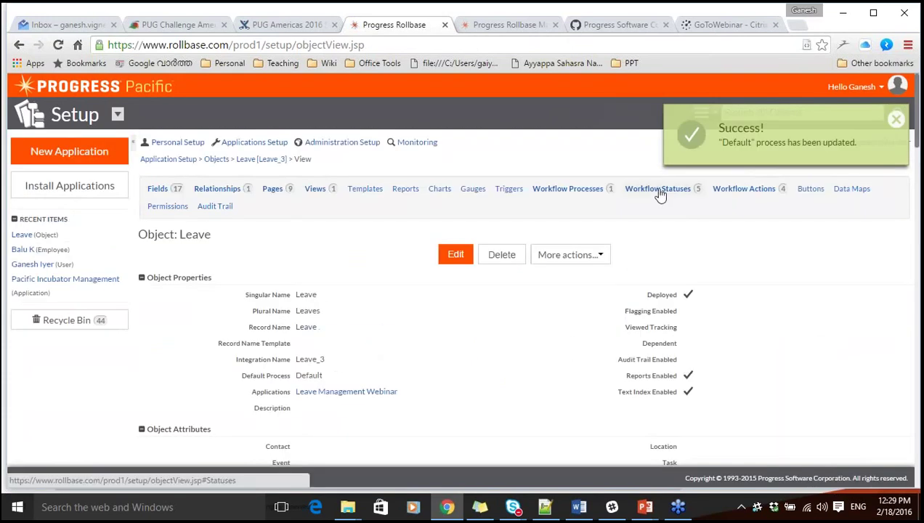
click(658, 189)
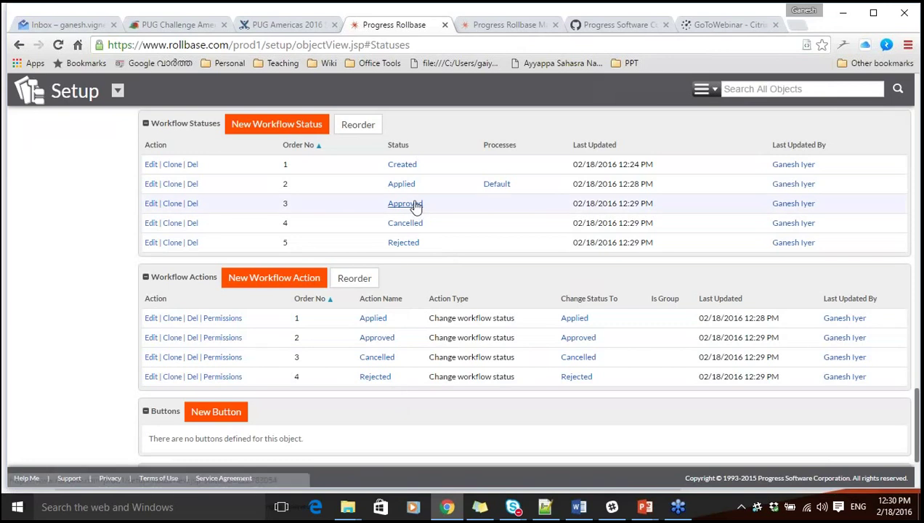
click(151, 318)
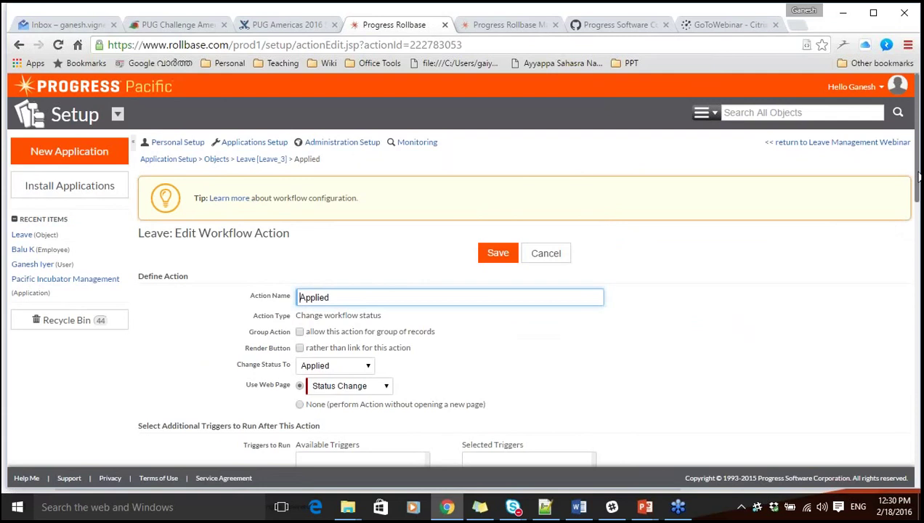
scroll(437, 362, down, 2)
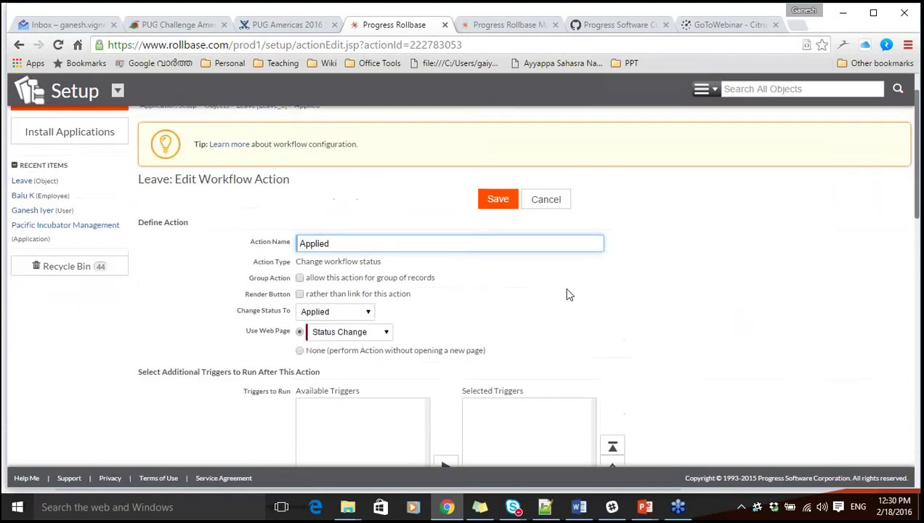
click(552, 202)
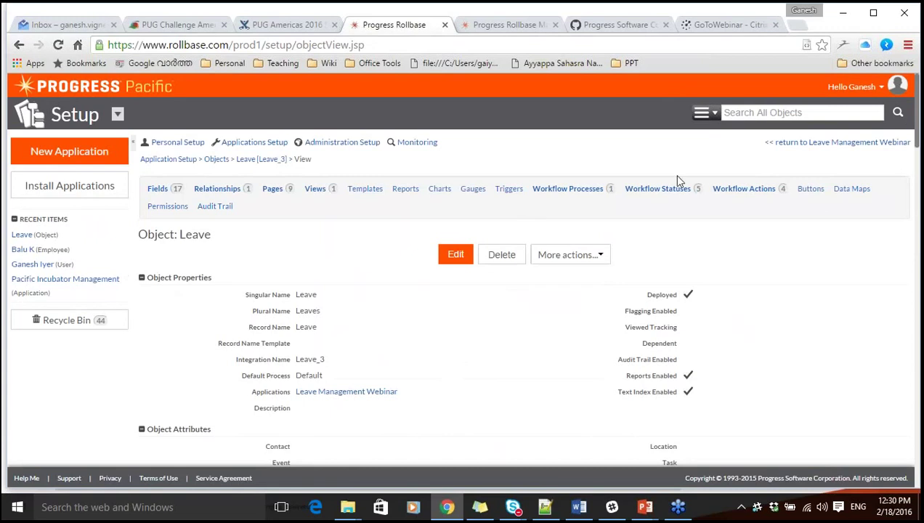
Give the Applied status Approved, Cancelled and Rejected as selected actions and save.
click(673, 190)
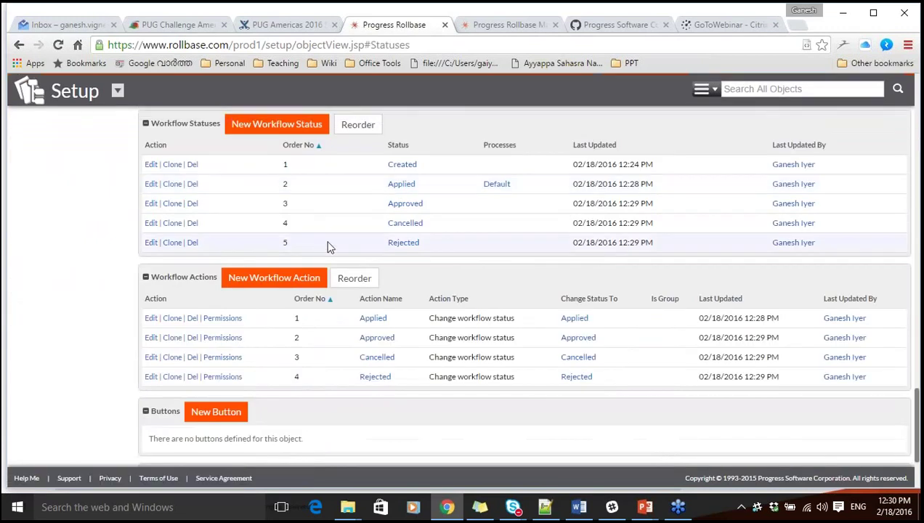
click(151, 186)
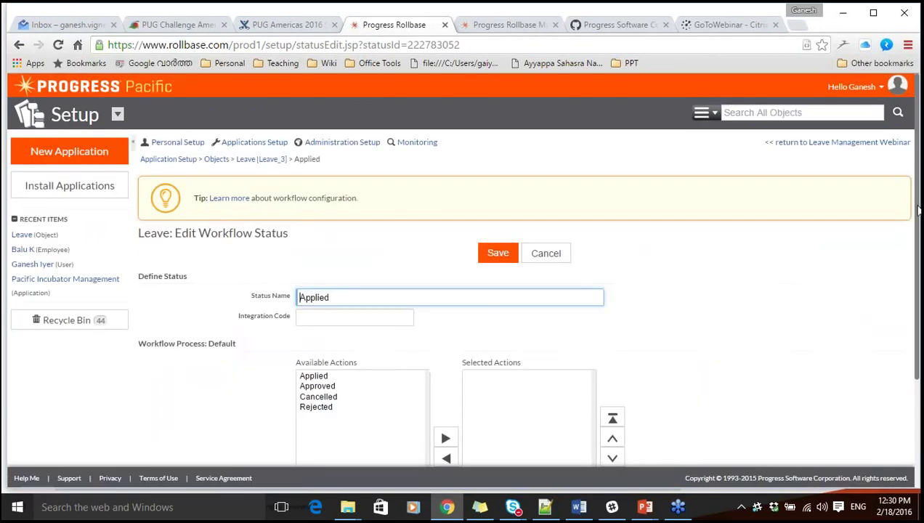
scroll(336, 332, down, 1)
click(324, 302)
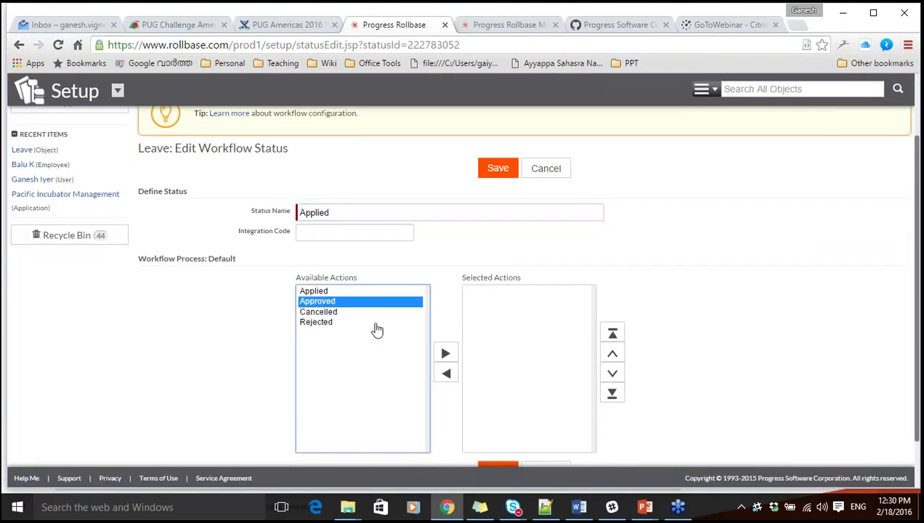
click(446, 356)
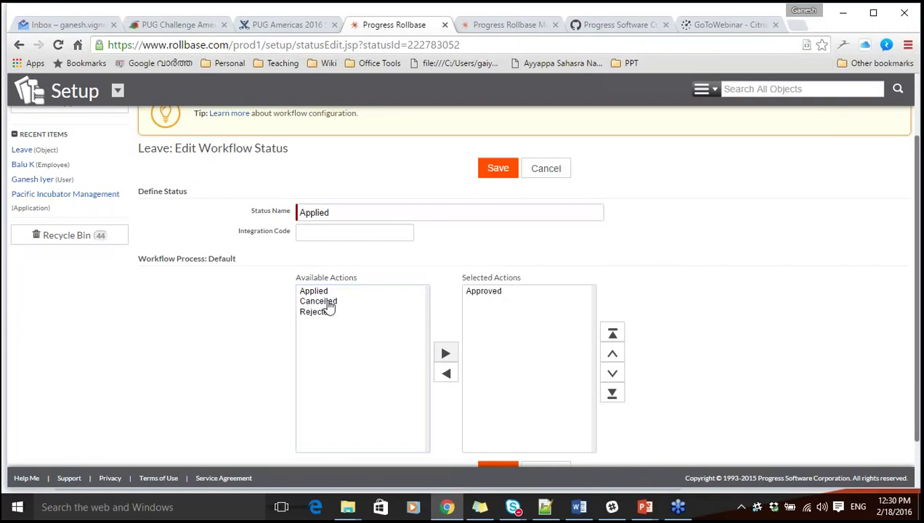
click(325, 302)
click(446, 355)
click(328, 303)
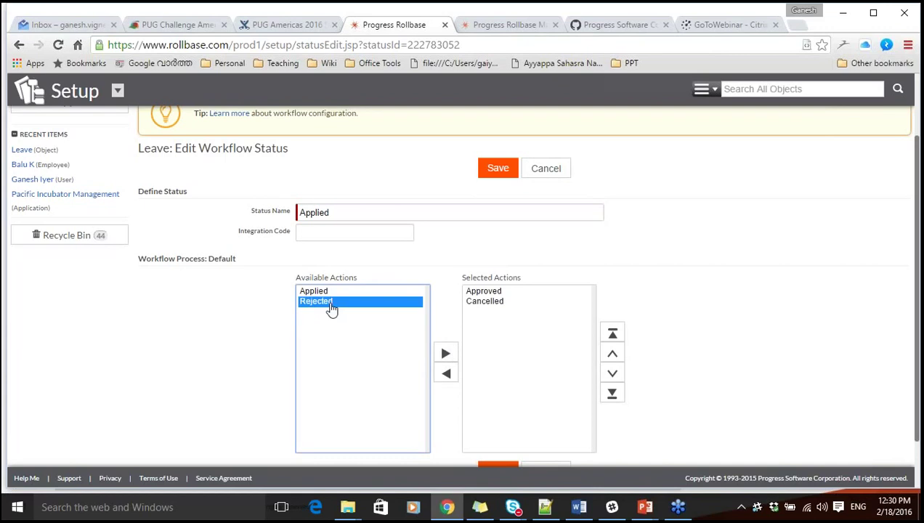
click(447, 354)
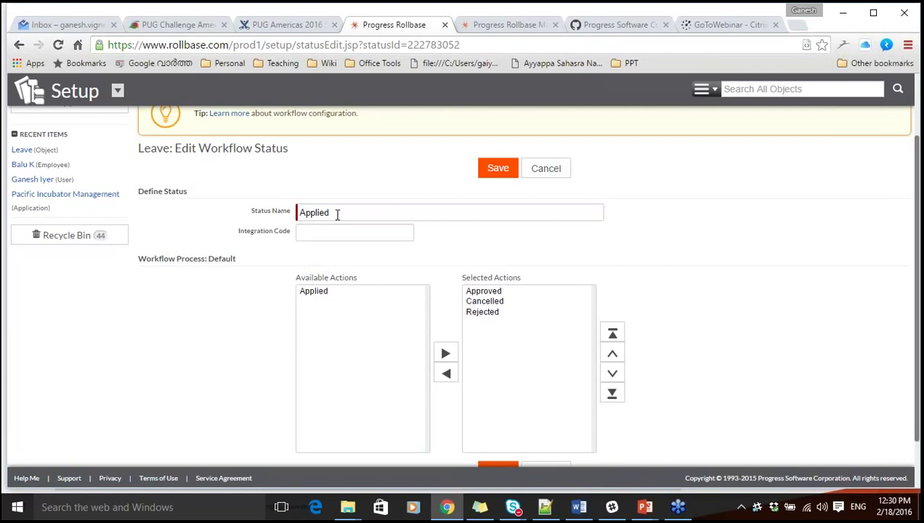
click(499, 170)
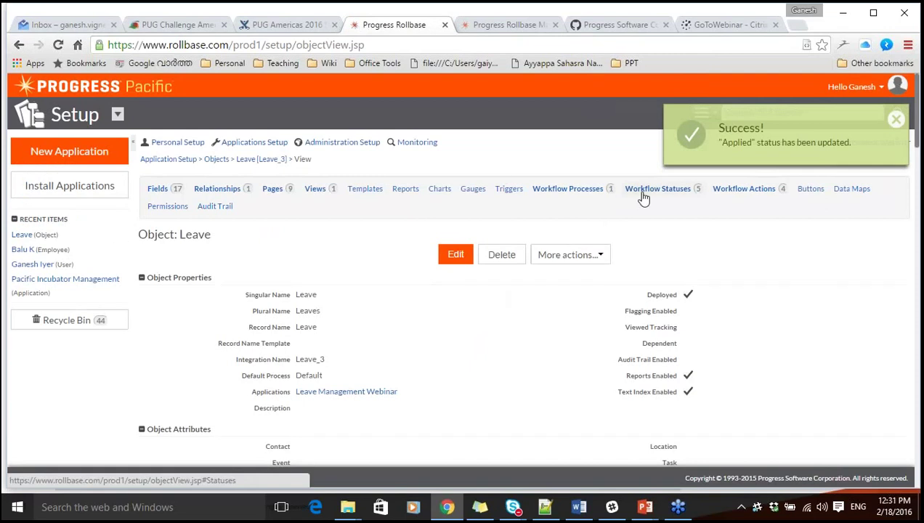
click(668, 191)
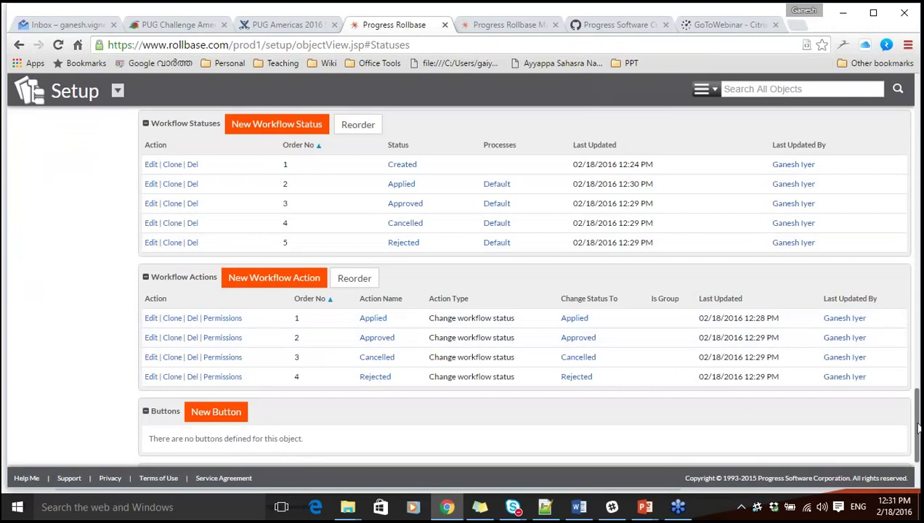
drag(912, 426, 918, 109)
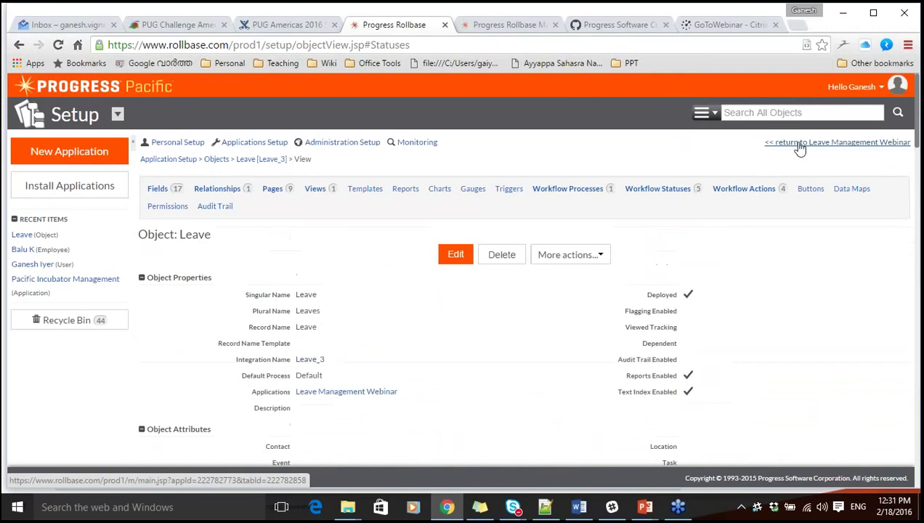
Edit the All Leaves view, removing the Leave, Updated At and Updated By columns.
click(794, 146)
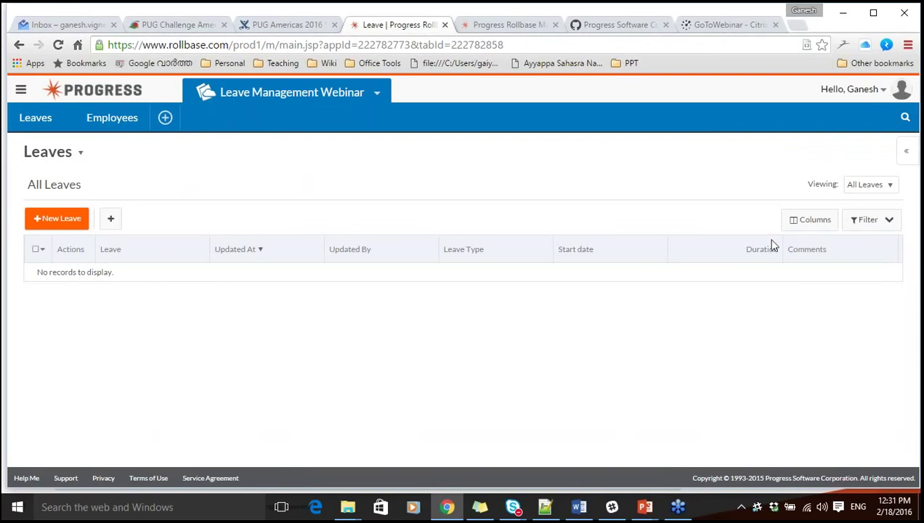
click(880, 190)
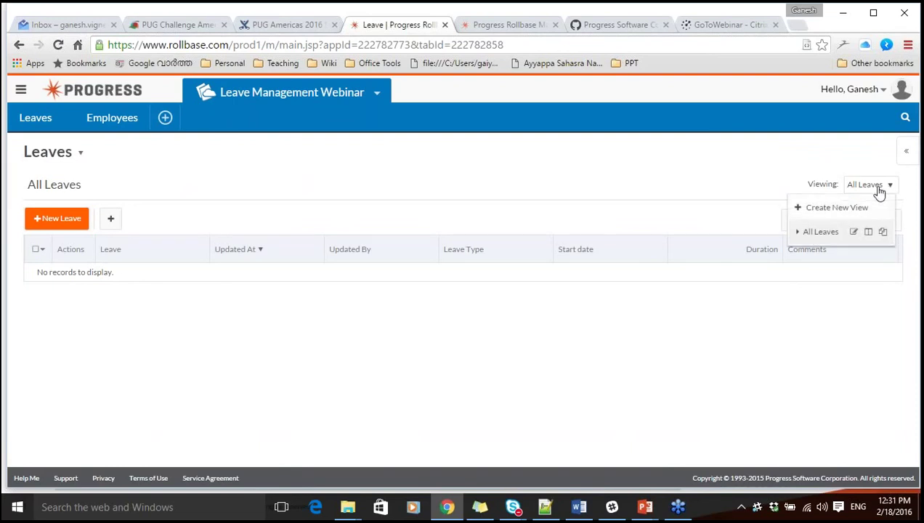
click(855, 233)
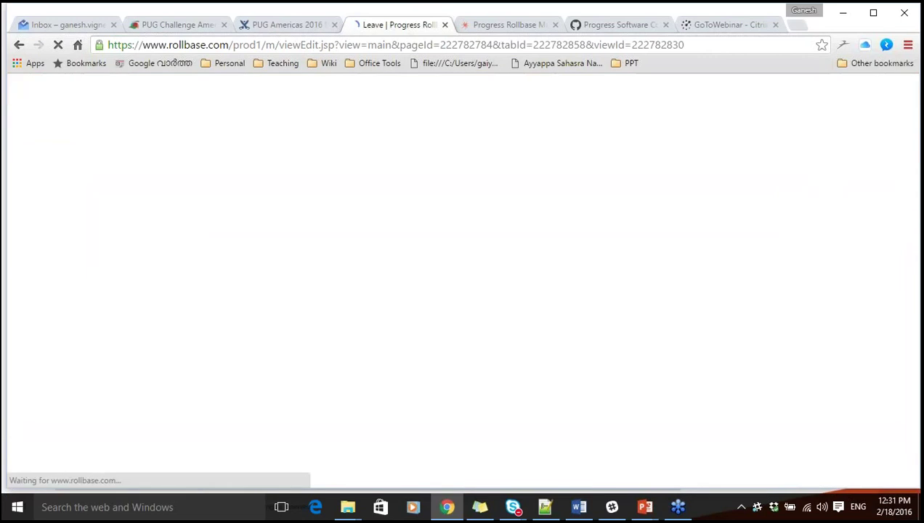
scroll(211, 299, down, 2)
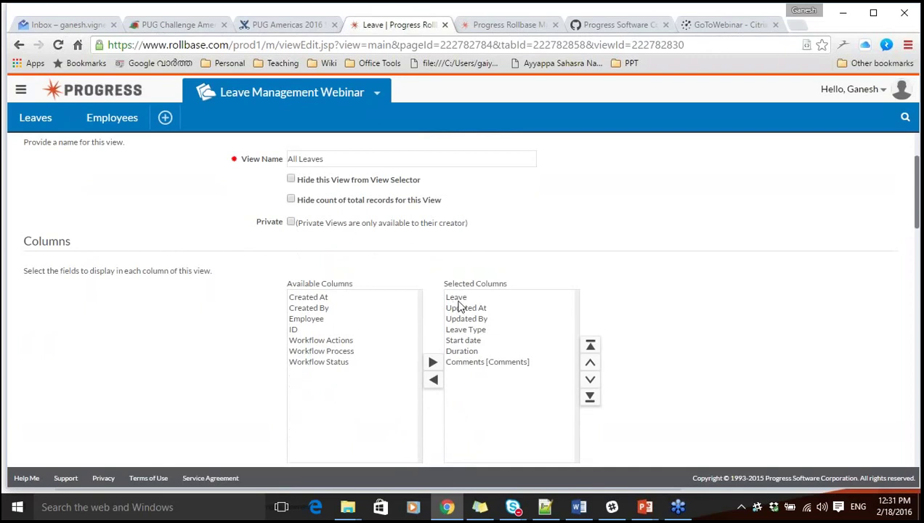
click(456, 298)
click(434, 381)
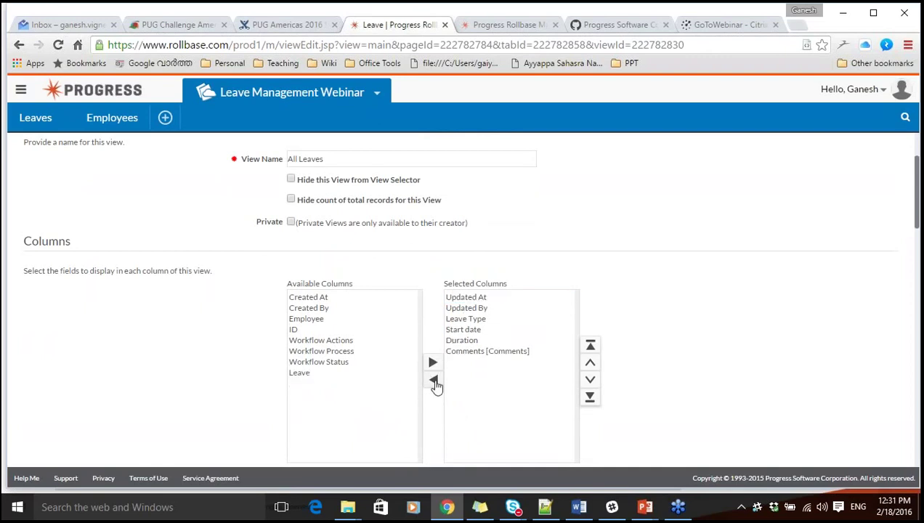
click(465, 298)
click(433, 380)
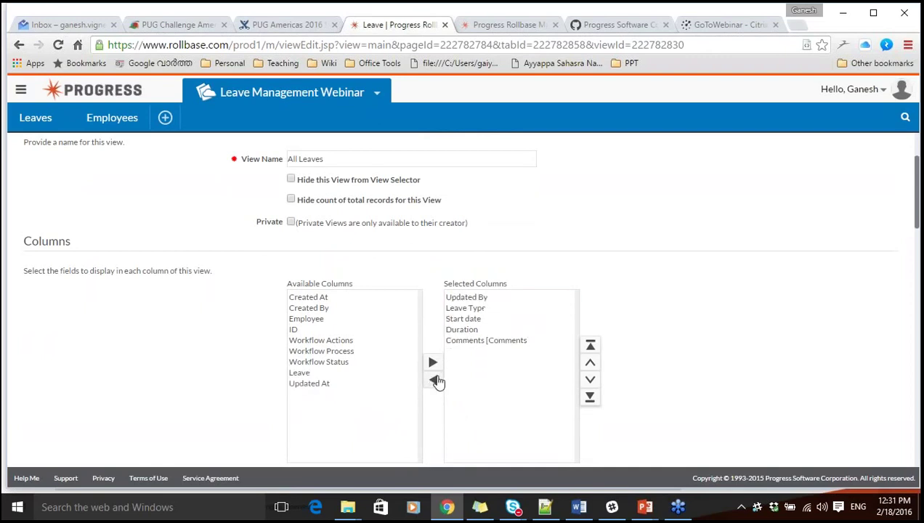
click(465, 298)
click(434, 380)
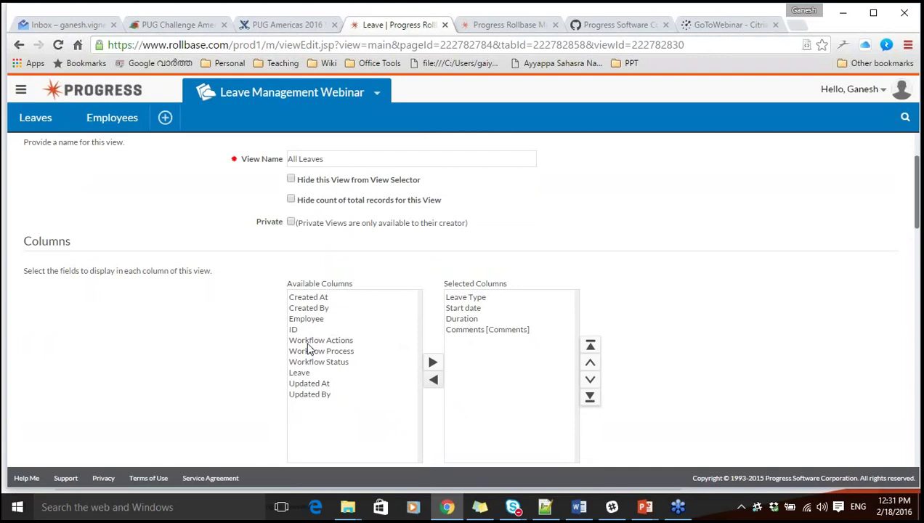
Add Workflow Actions and Workflow Status columns to the view and save it.
click(307, 342)
click(432, 363)
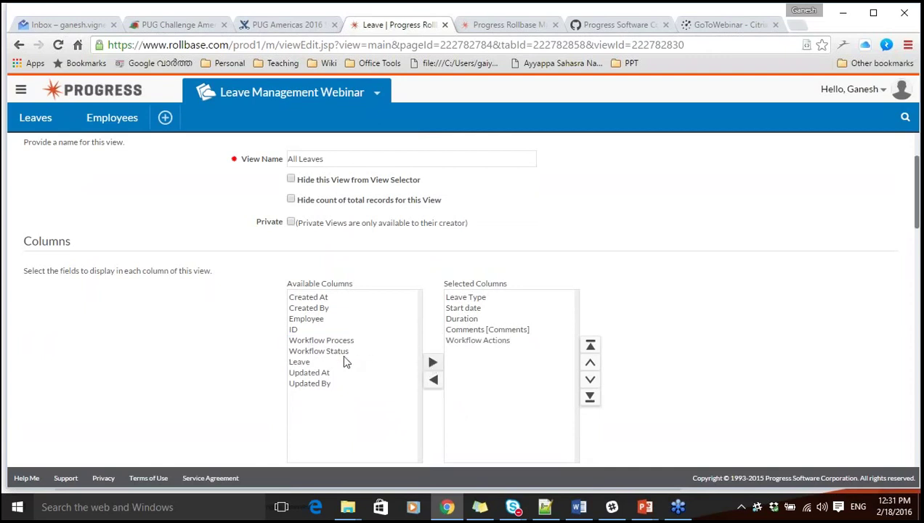
click(342, 351)
click(433, 365)
scroll(714, 345, up, 1)
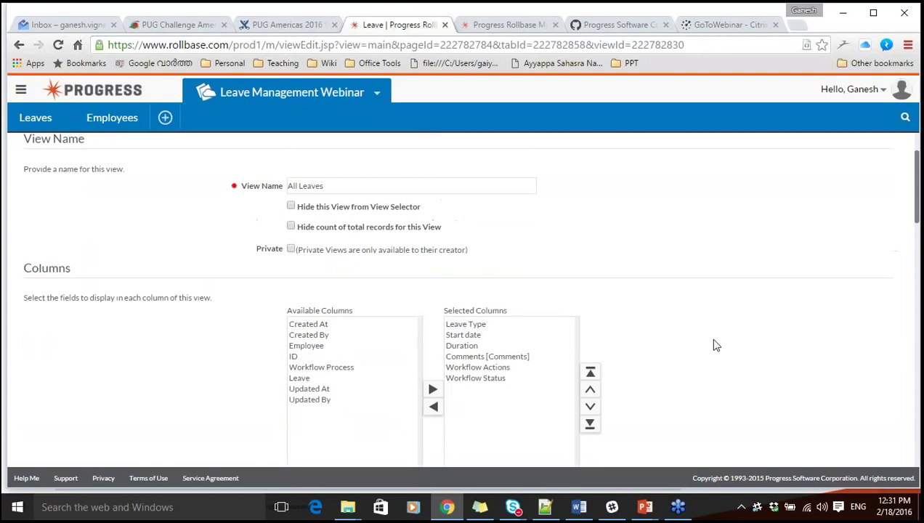
scroll(714, 345, up, 3)
click(454, 187)
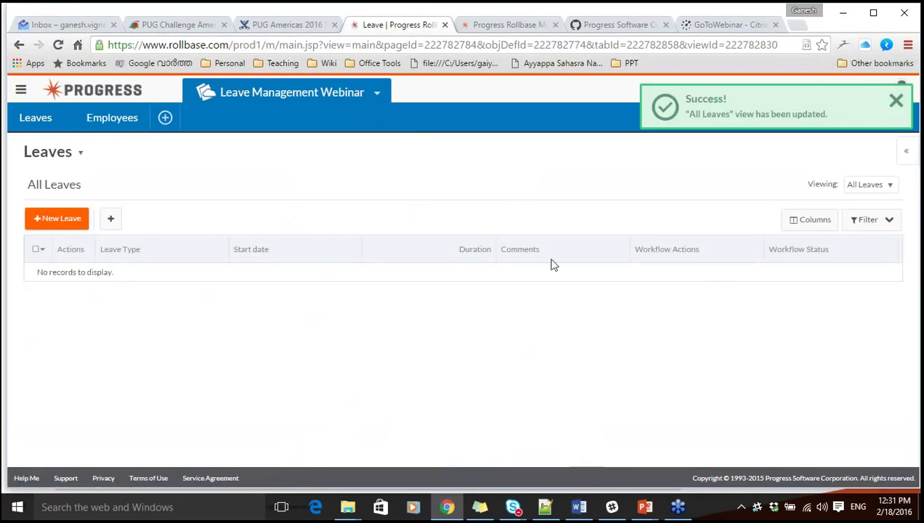
Start a new leave, select the employee and set Leave Type to Earned.
click(72, 227)
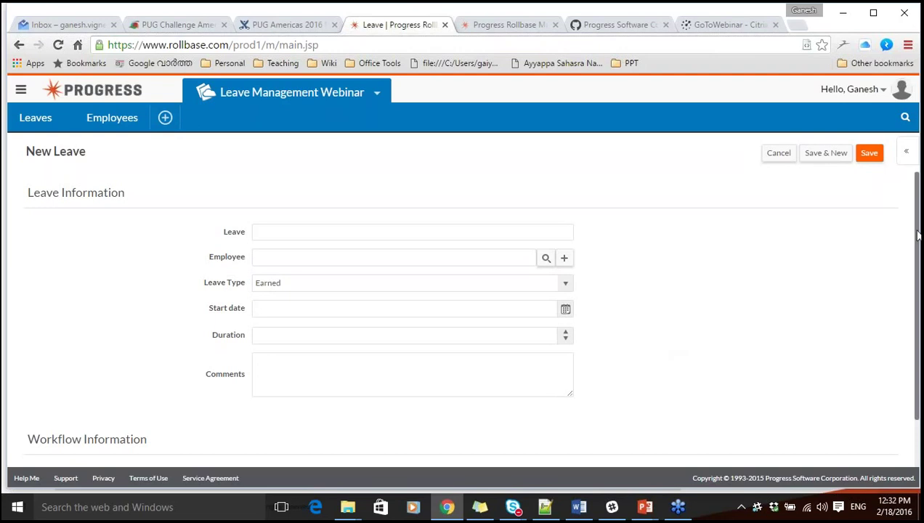
scroll(918, 235, down, 2)
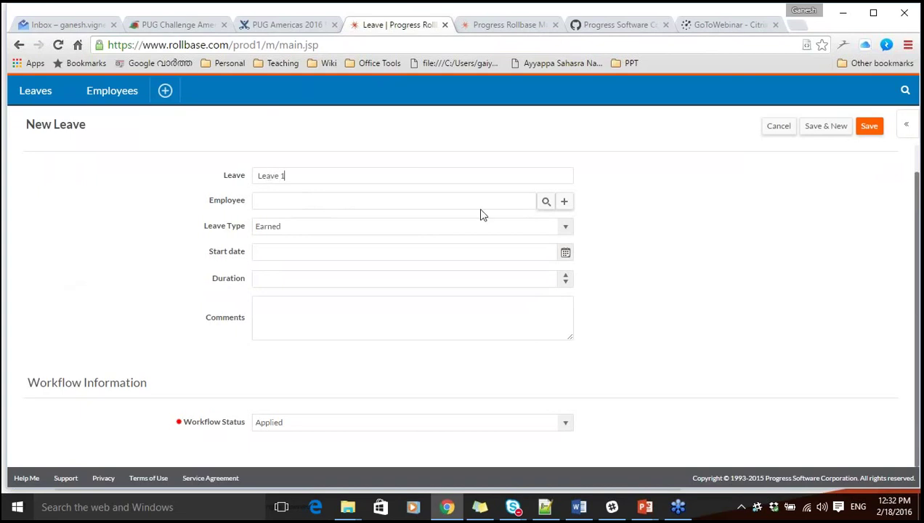
click(547, 203)
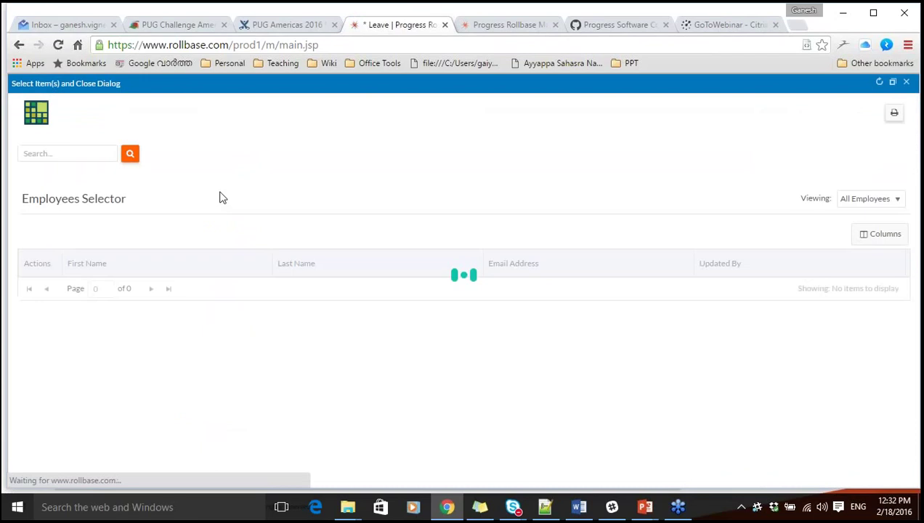
click(34, 287)
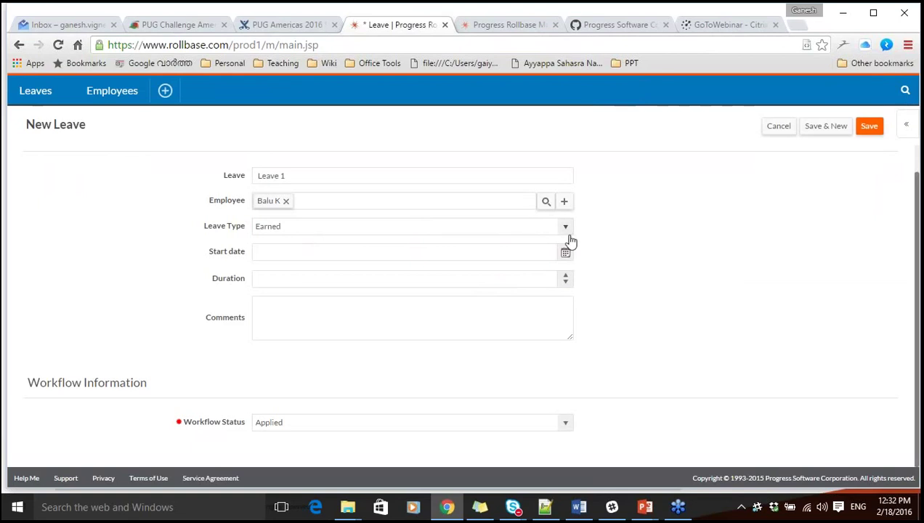
click(564, 229)
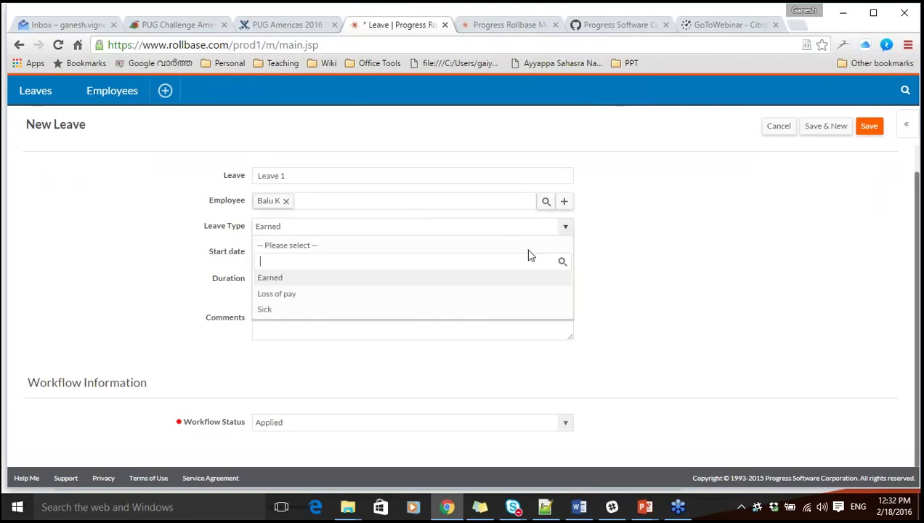
click(450, 296)
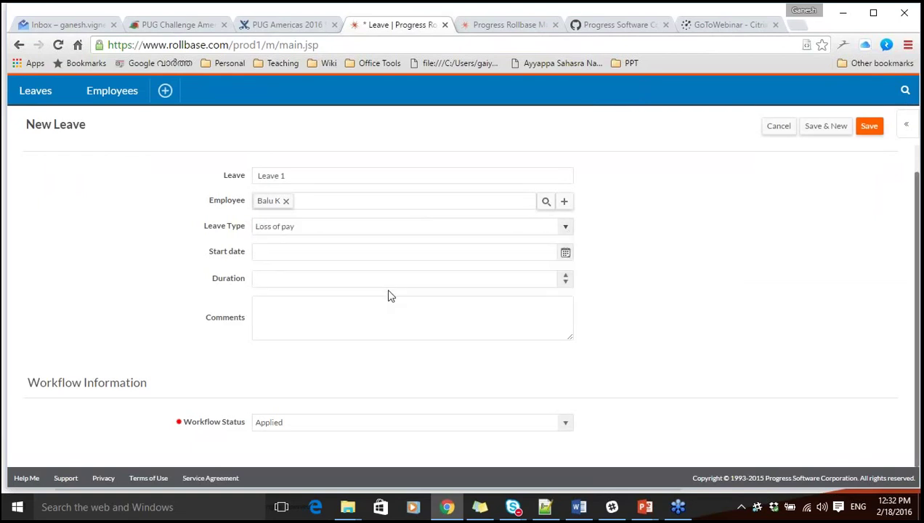
click(565, 230)
click(451, 281)
Set start date 2/19/2016, duration 1.0 and comment 'Personal work', then save.
click(565, 252)
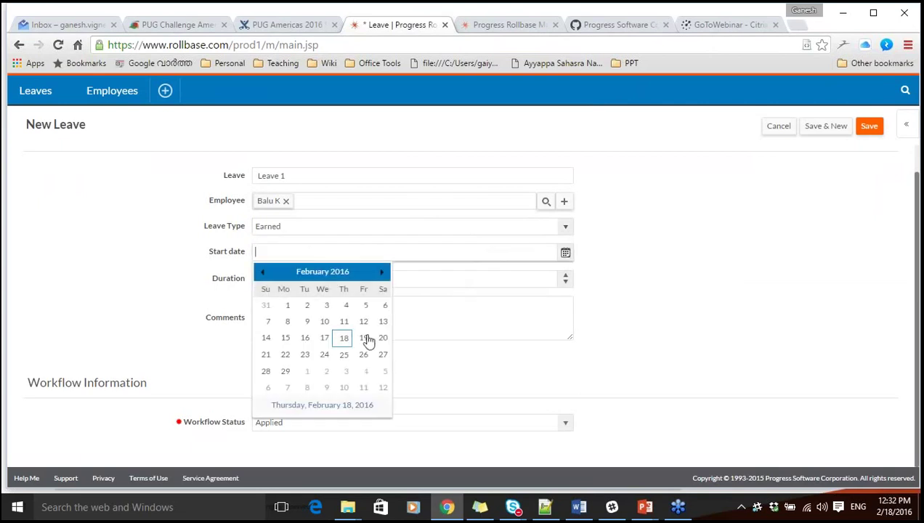
click(364, 337)
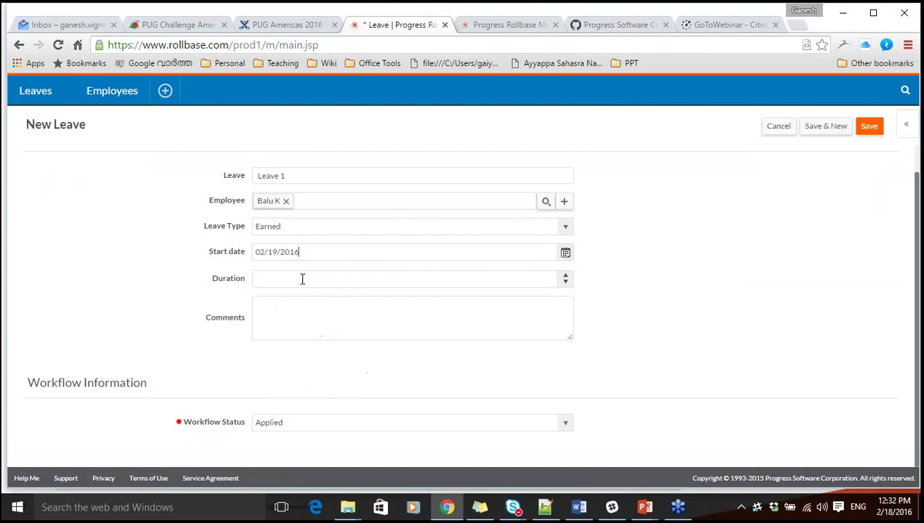
click(302, 279)
click(866, 126)
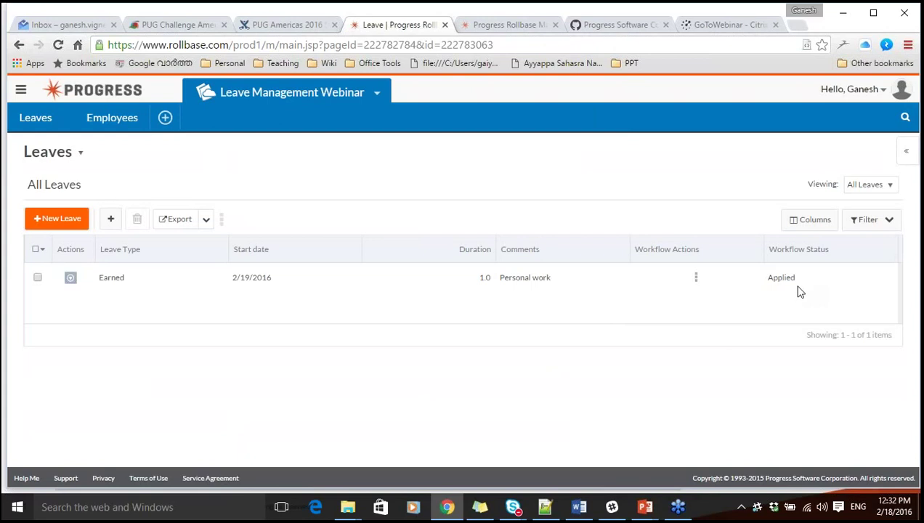
Check the leave's Workflow Actions menu, close it, and go to the Leave Object Definition.
click(697, 280)
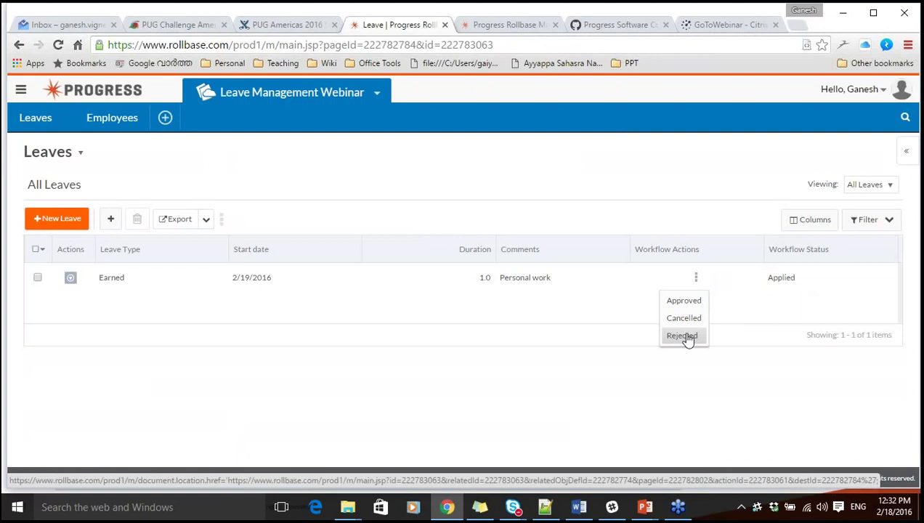
click(568, 372)
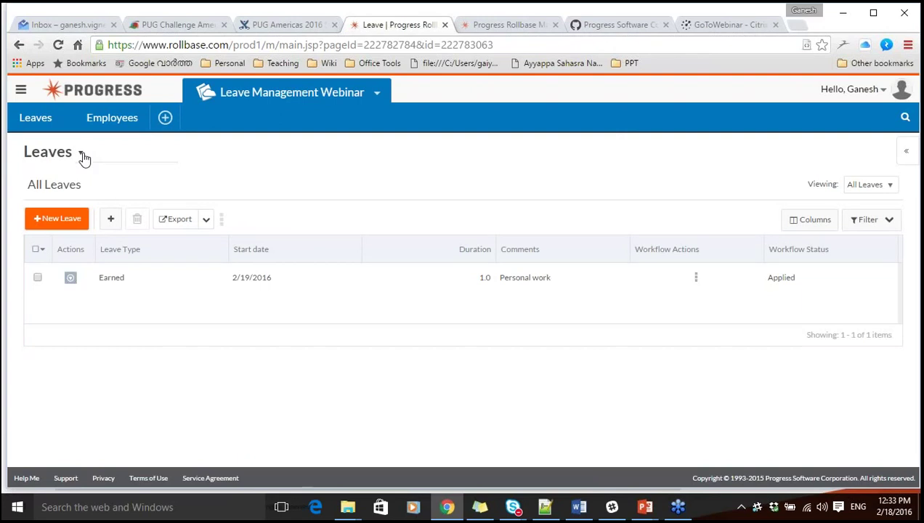
click(83, 156)
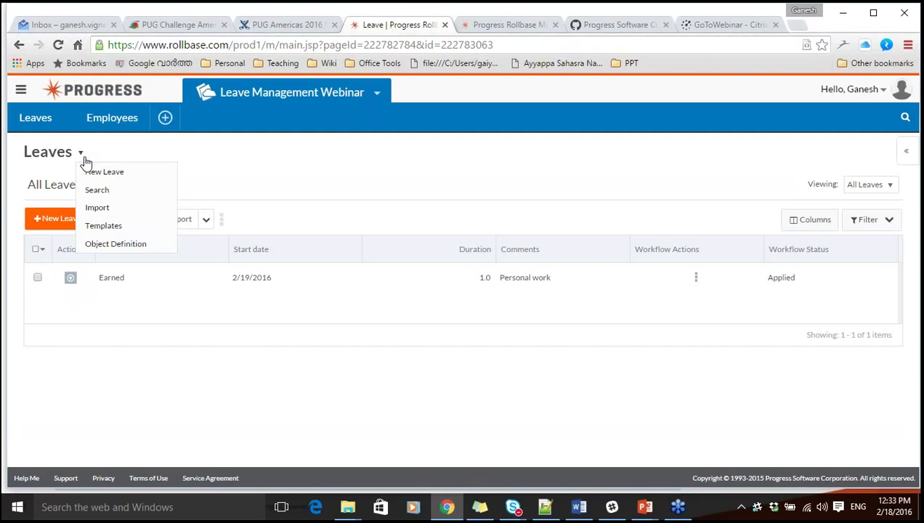
click(109, 244)
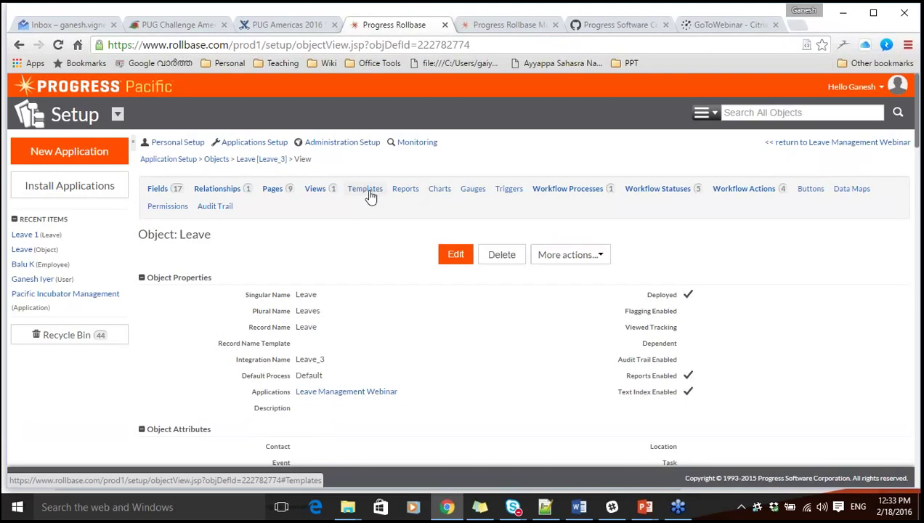
Start a new Leave mail template named 'Email for leave approval'.
click(370, 197)
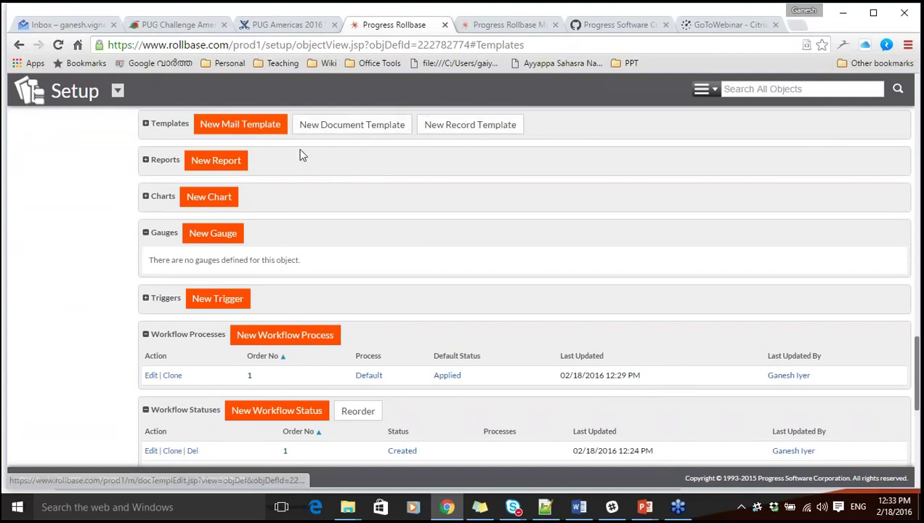
click(244, 130)
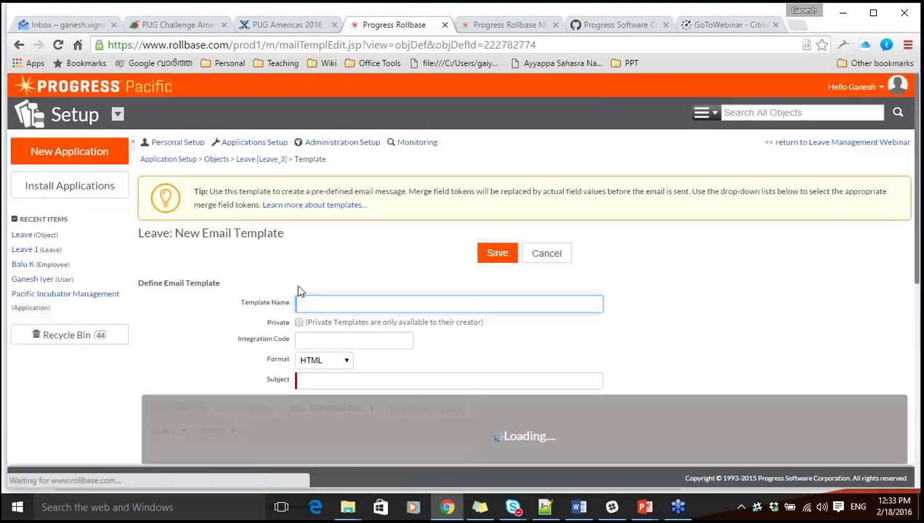
text(Email)
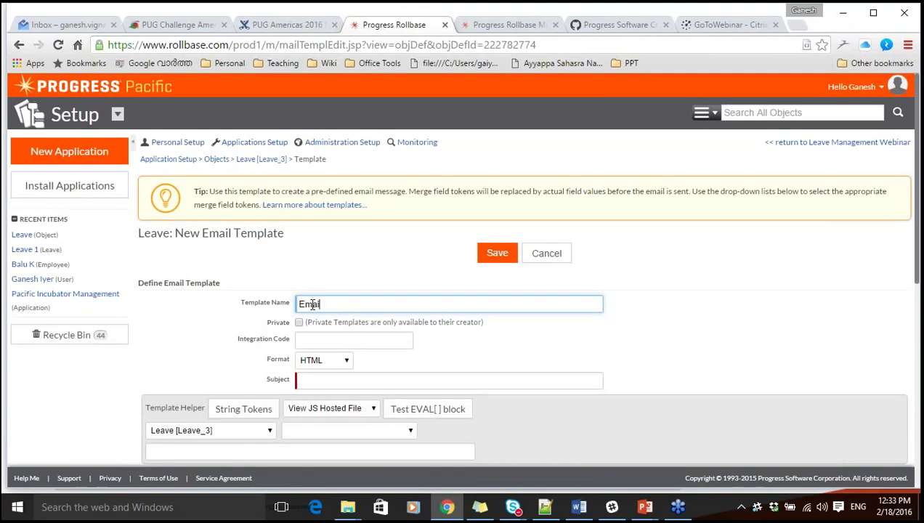
text( for leave approval)
click(209, 330)
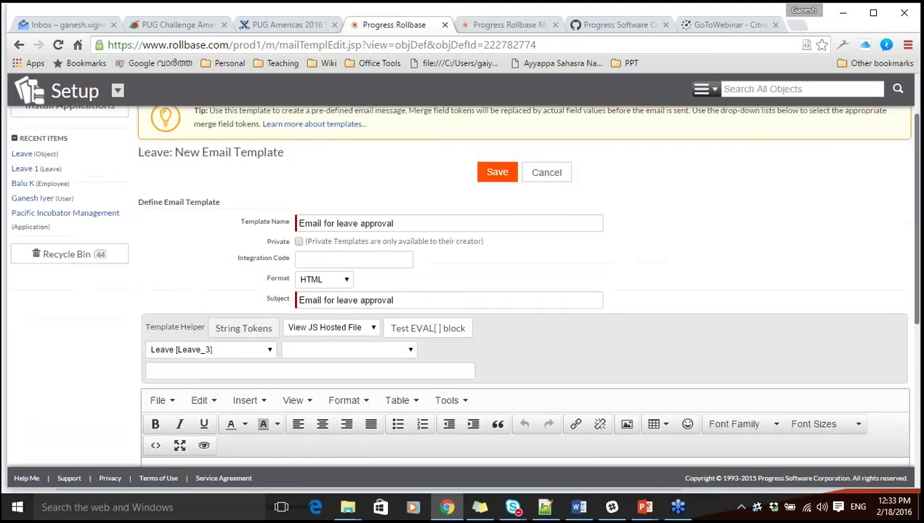
Replace the template subject with 'Your leave has been approved'.
scroll(327, 327, down, 2)
triple_click(429, 269)
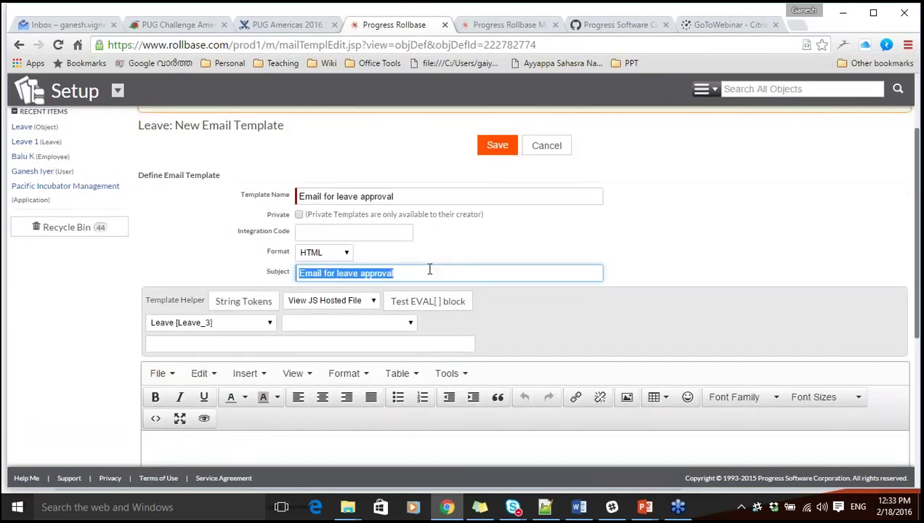
text(Your )
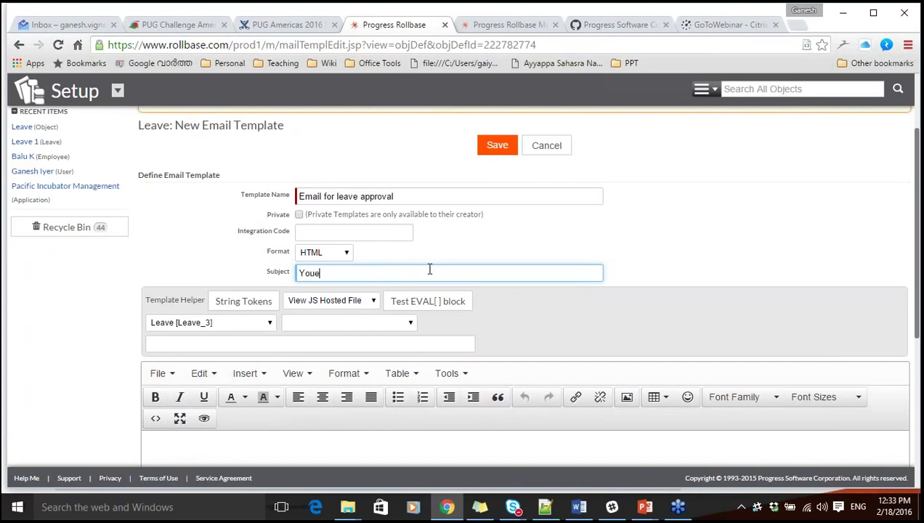
text(leave has been approved)
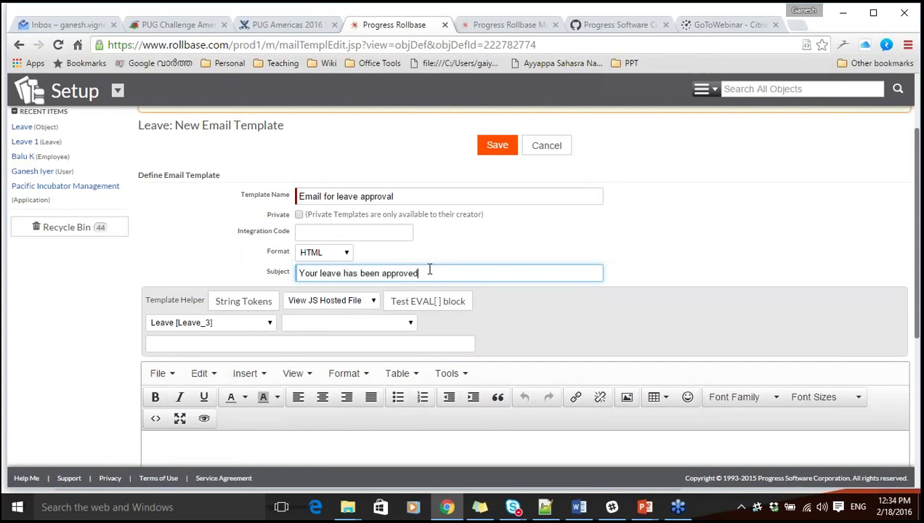
key(ctrl+a)
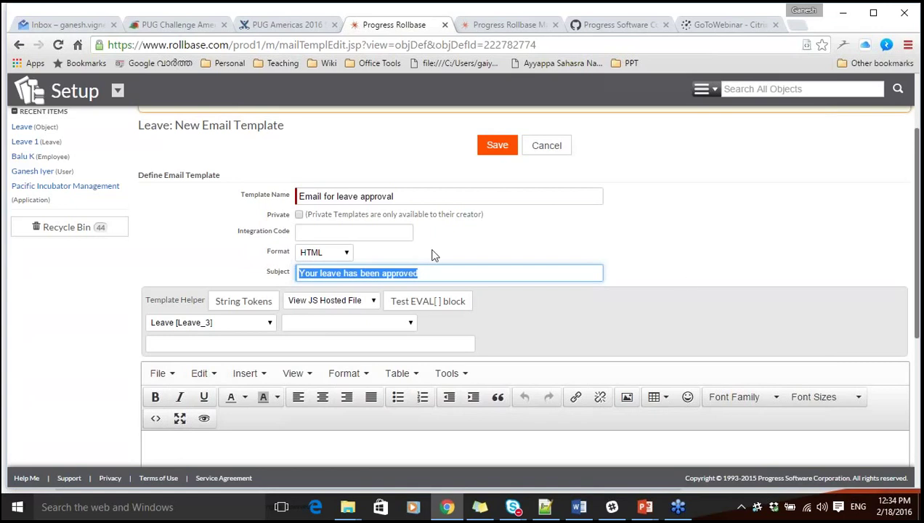
click(690, 283)
scroll(690, 283, down, 3)
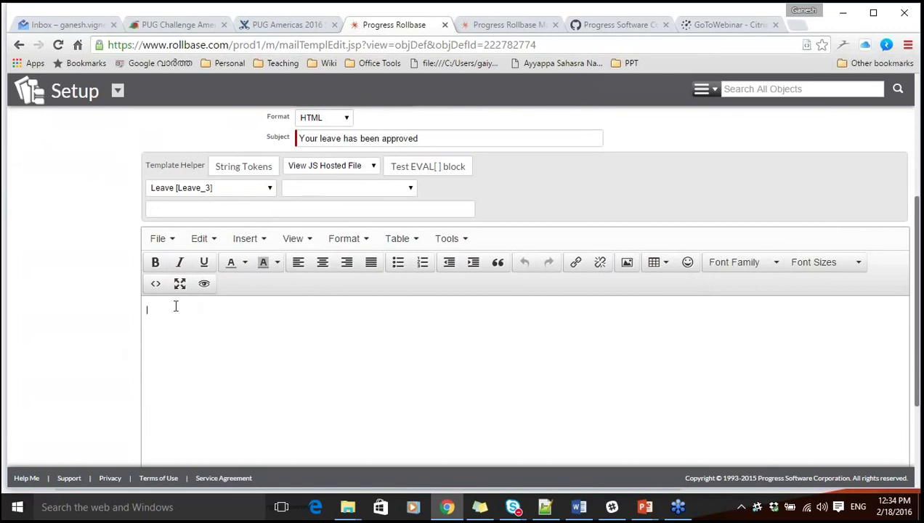
Greet with 'Dear' followed by the Related Employee First Name merge token.
text(Dear)
click(227, 191)
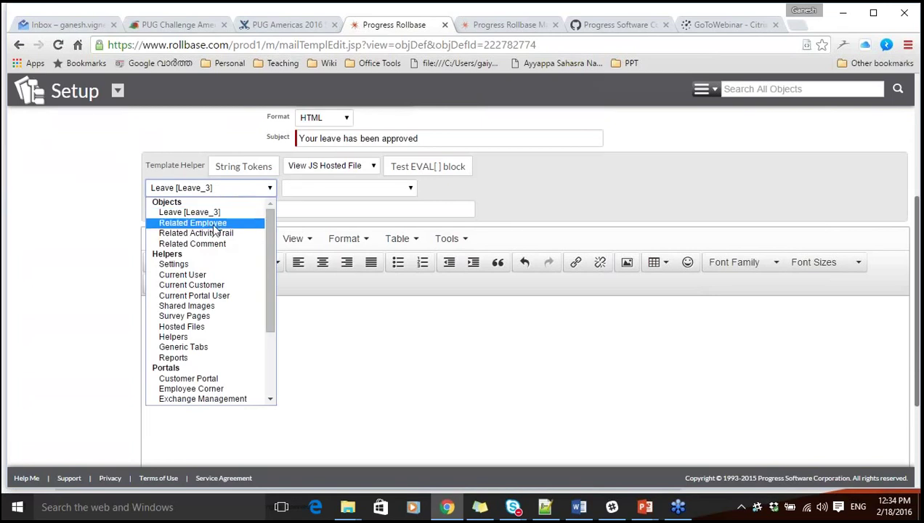
click(214, 225)
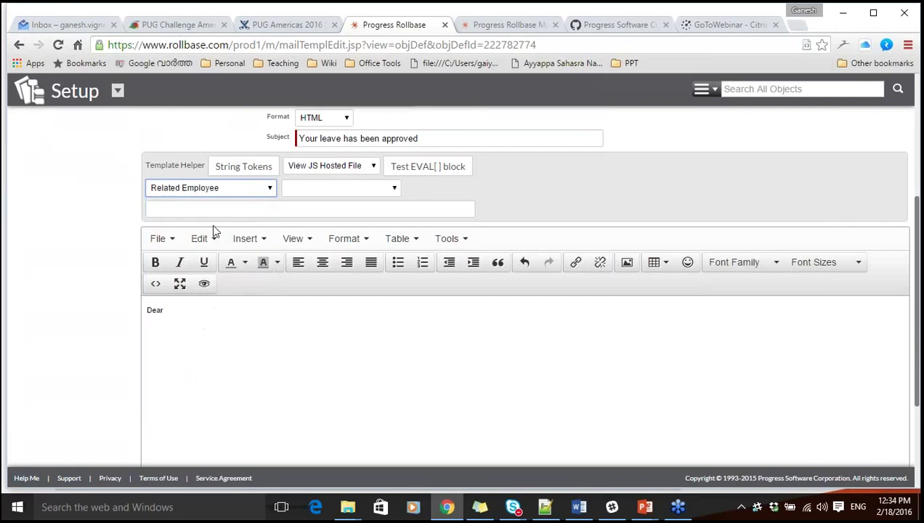
click(305, 190)
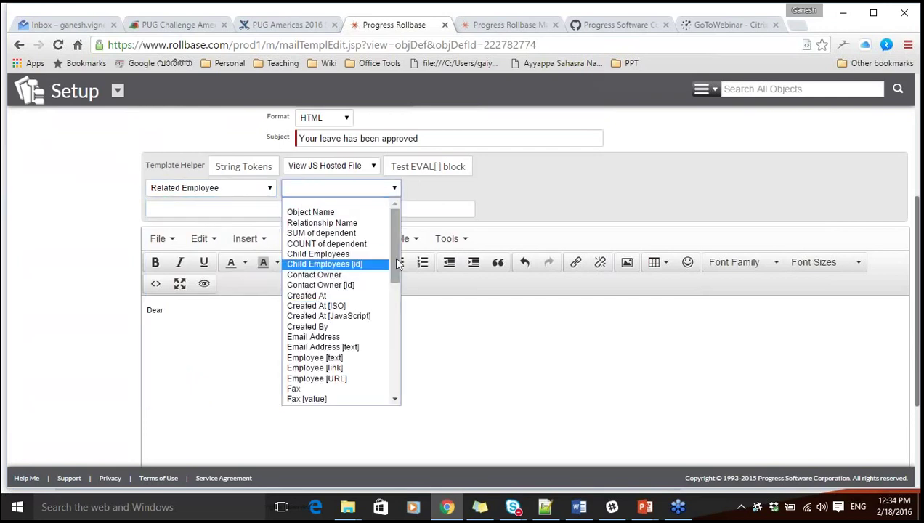
drag(396, 252, 392, 281)
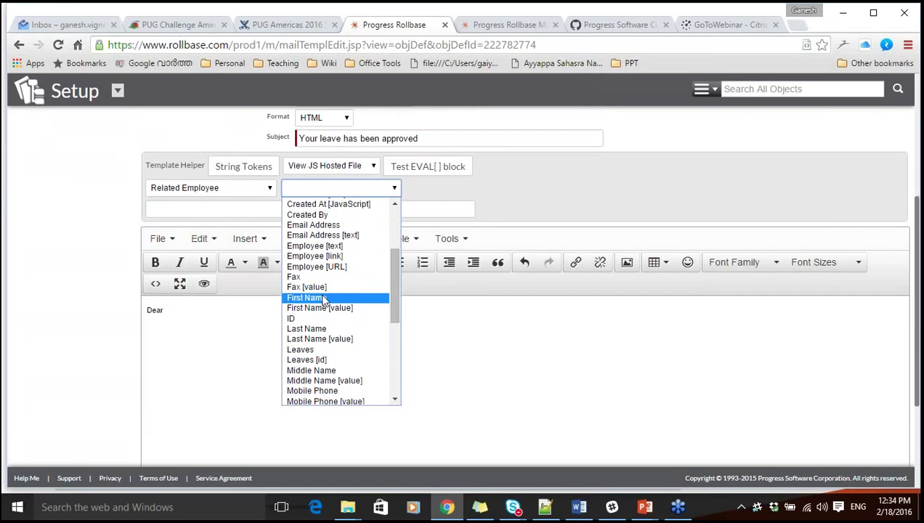
click(312, 239)
key(ctrl+c)
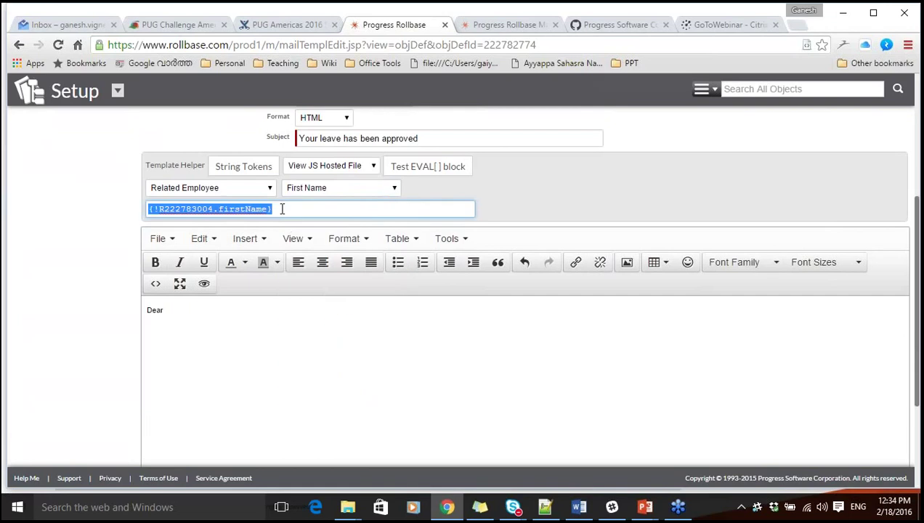
click(197, 309)
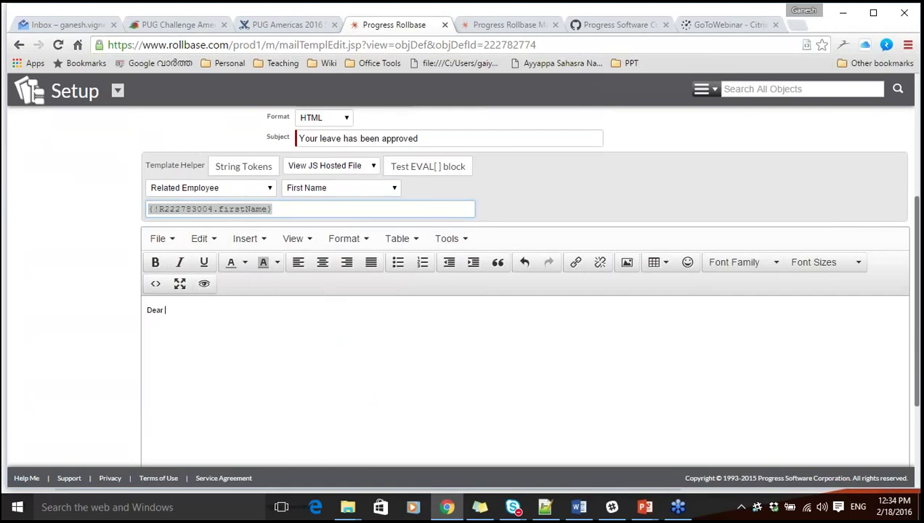
key(ctrl+v)
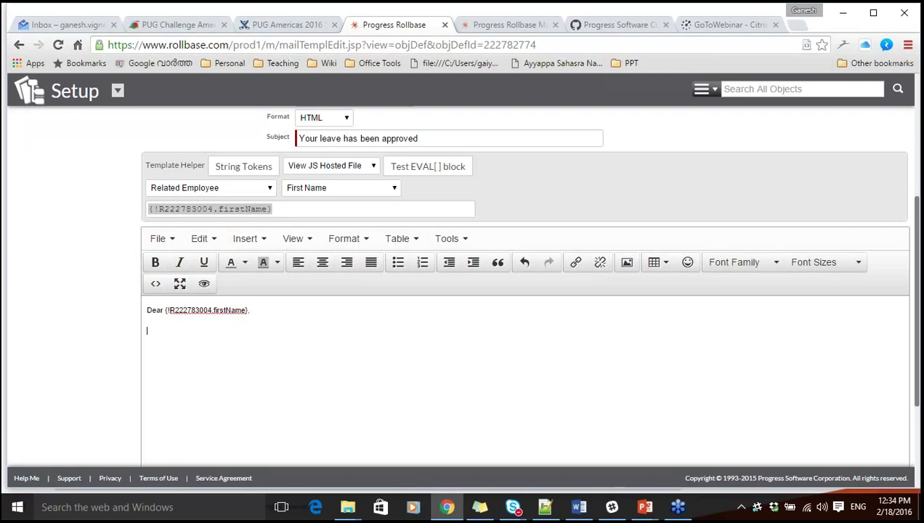
Type 'Your leave has been approved. Regards LMS' and insert 'for the duration' after 'Your leave'.
text(Your leave has been approved. )
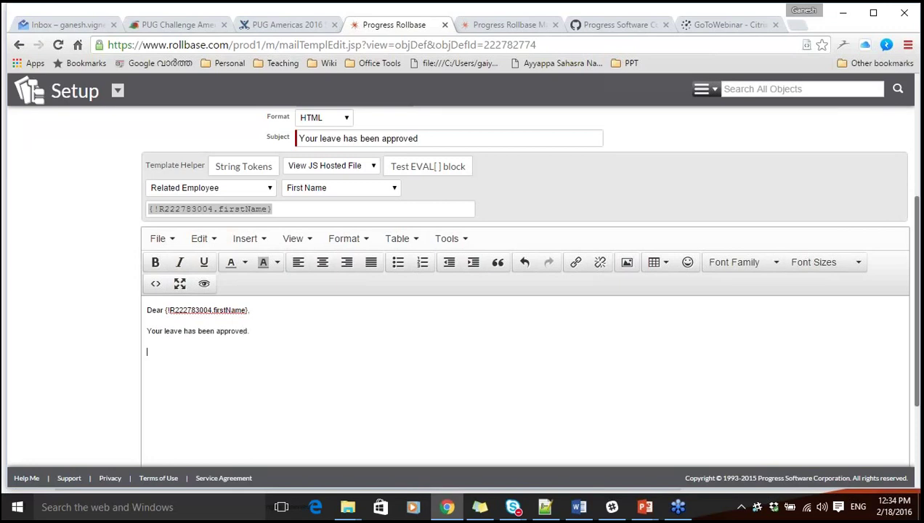
text(Regards )
text(LMS)
click(546, 188)
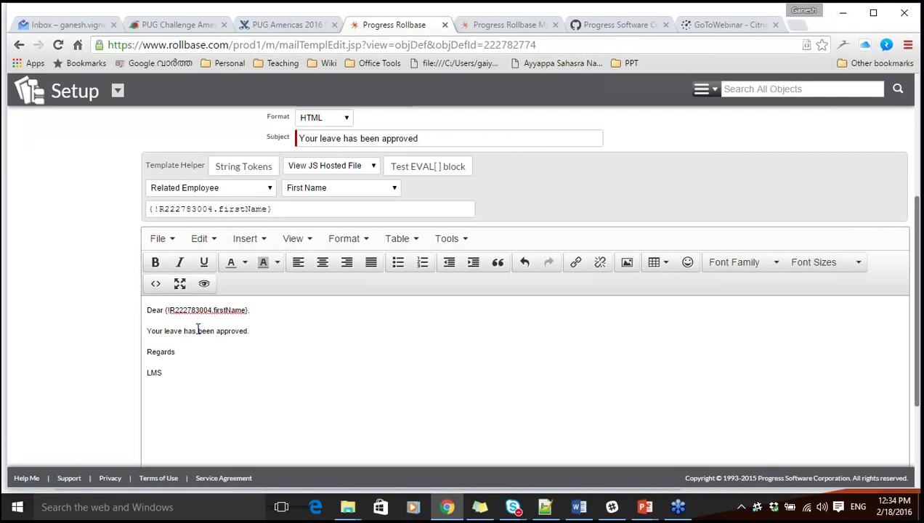
text(for )
text(the duration )
text(tion)
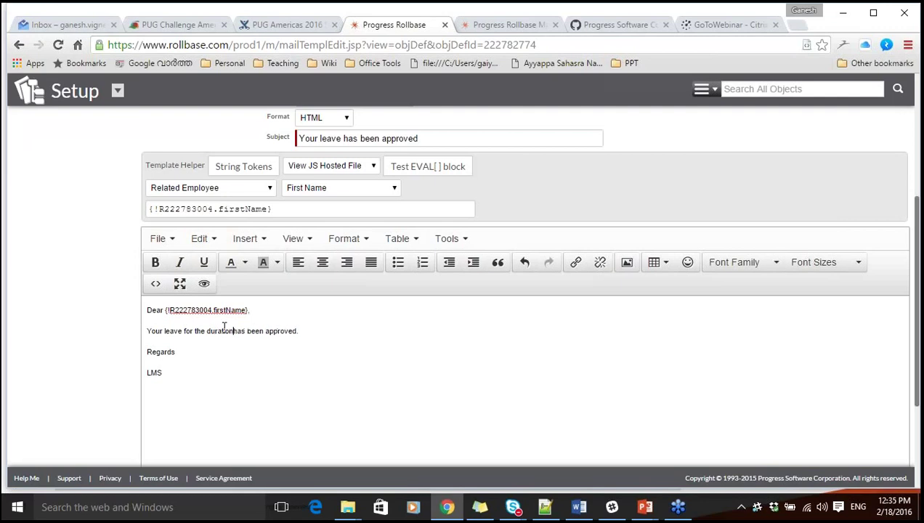
Insert the Leave {!Duration} token into the approval sentence, followed by 'from'.
click(216, 189)
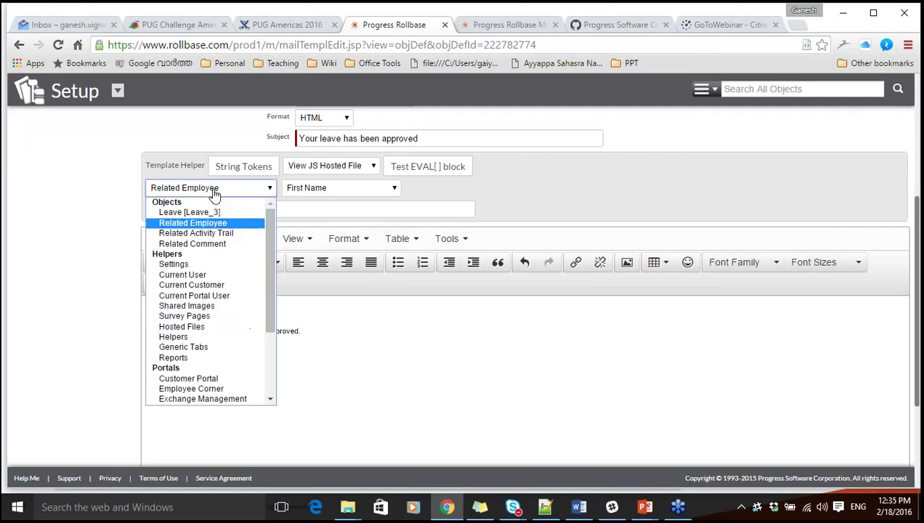
click(186, 212)
click(308, 194)
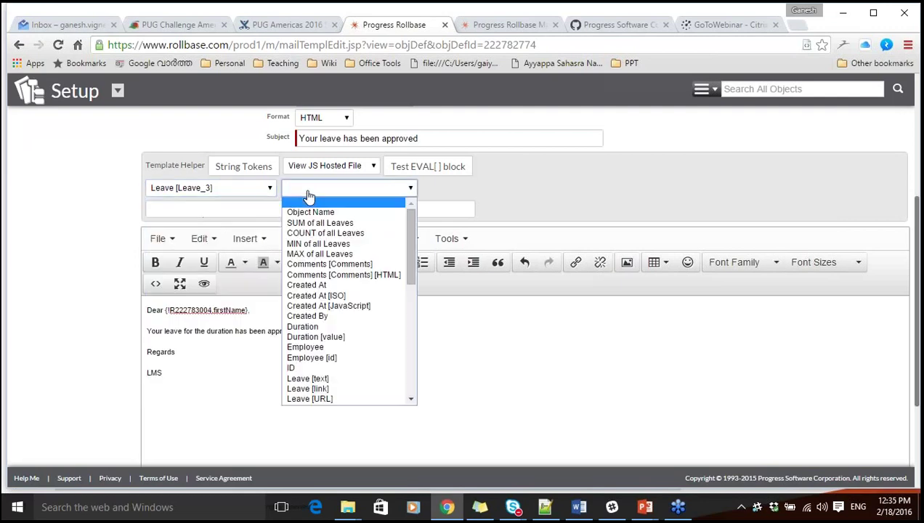
click(303, 326)
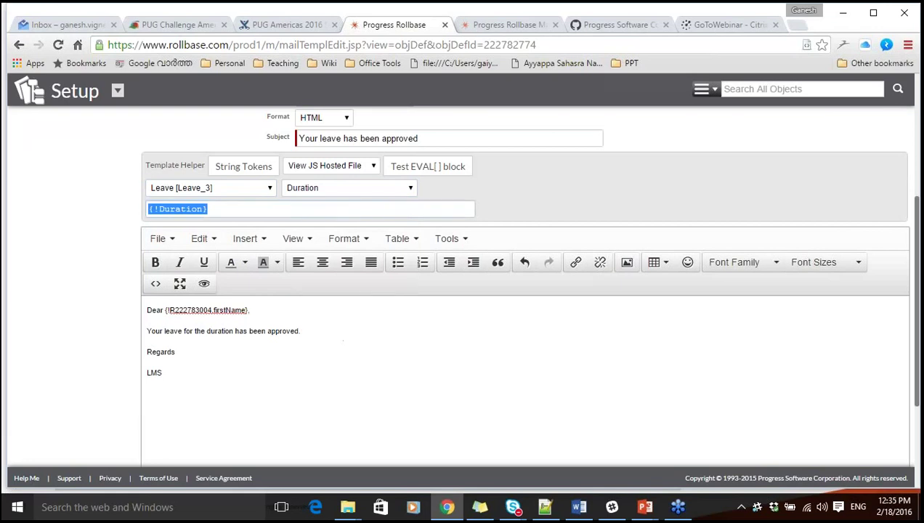
click(234, 331)
text({!Duration})
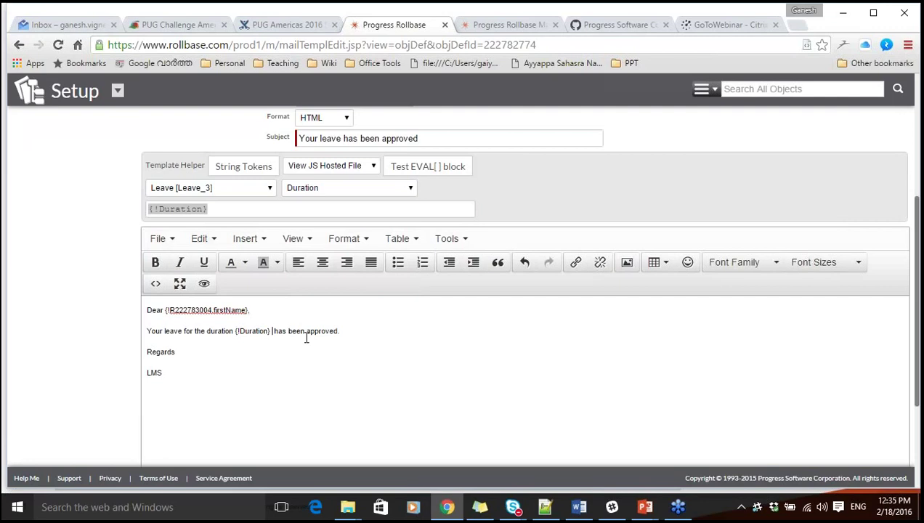
text(from)
Add the {!Start_date} token after 'from' and save the email template.
click(330, 187)
scroll(407, 271, down, 3)
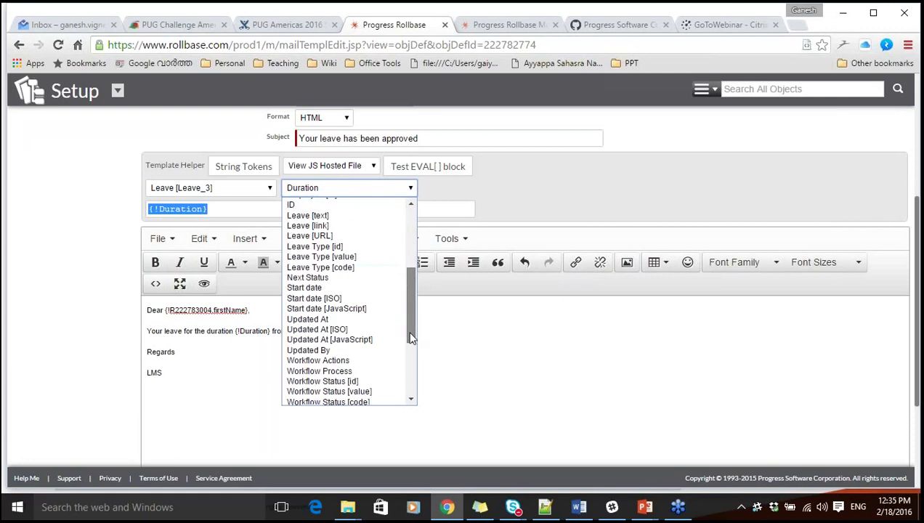
click(332, 281)
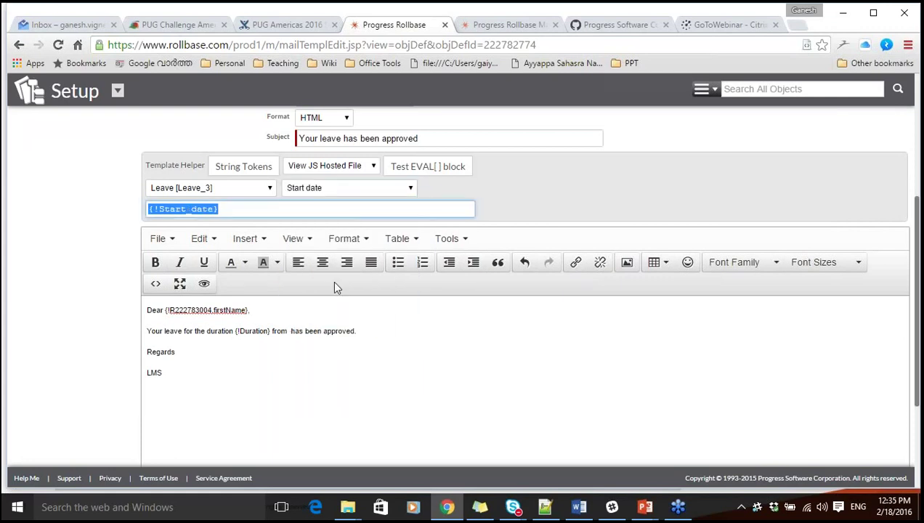
key(ctrl+c)
click(286, 331)
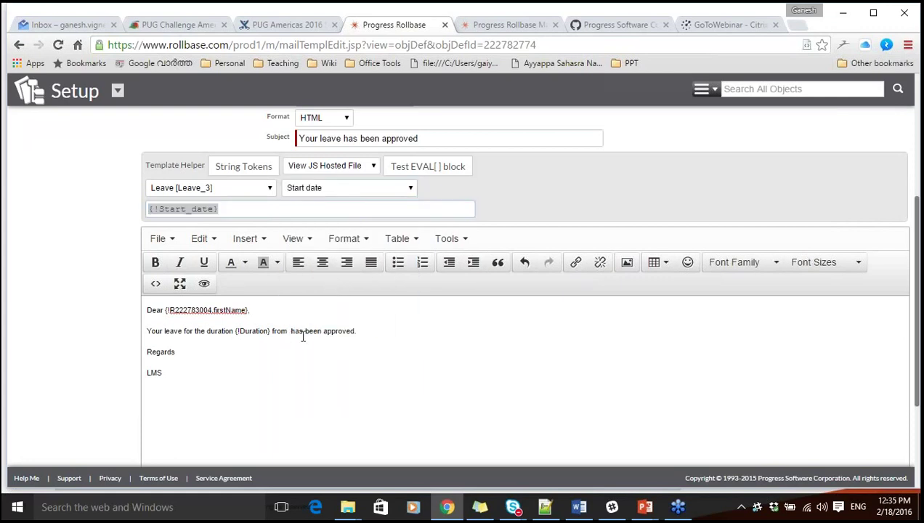
key(ctrl+v)
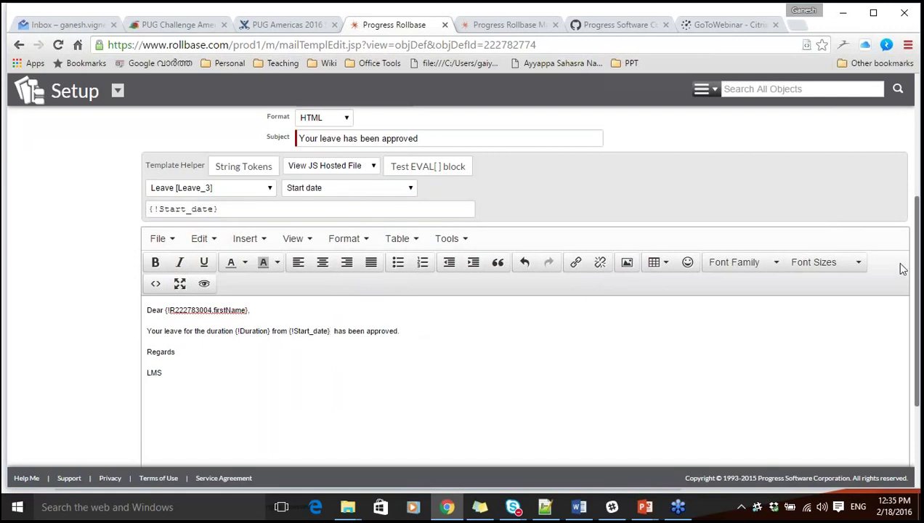
drag(916, 275, 918, 156)
scroll(918, 156, down, 2)
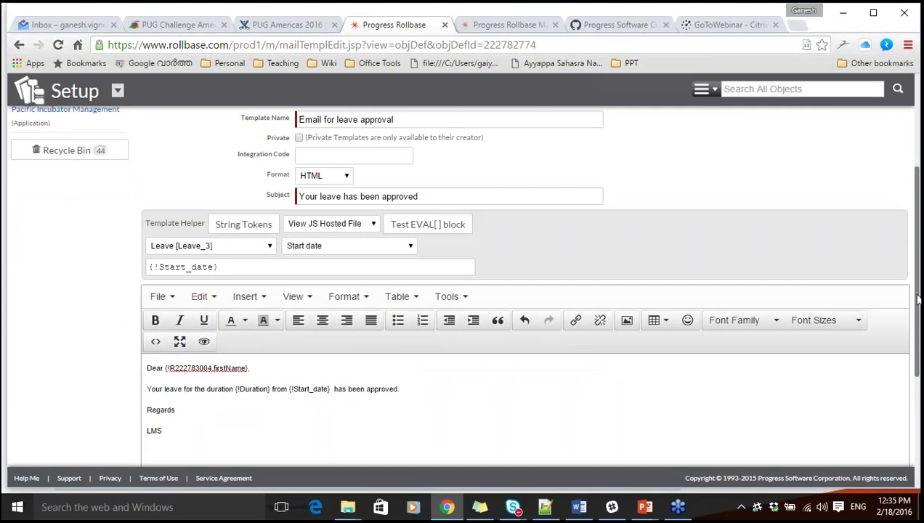
drag(917, 294, 917, 218)
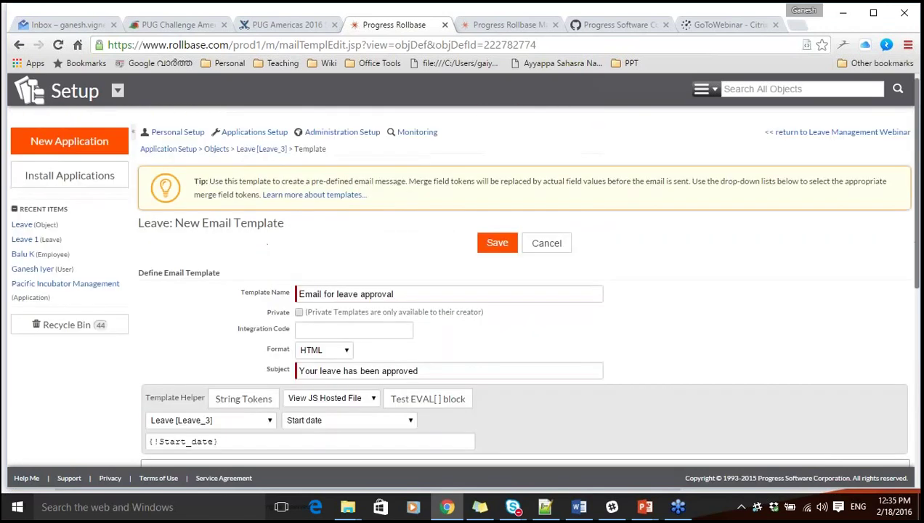
click(497, 242)
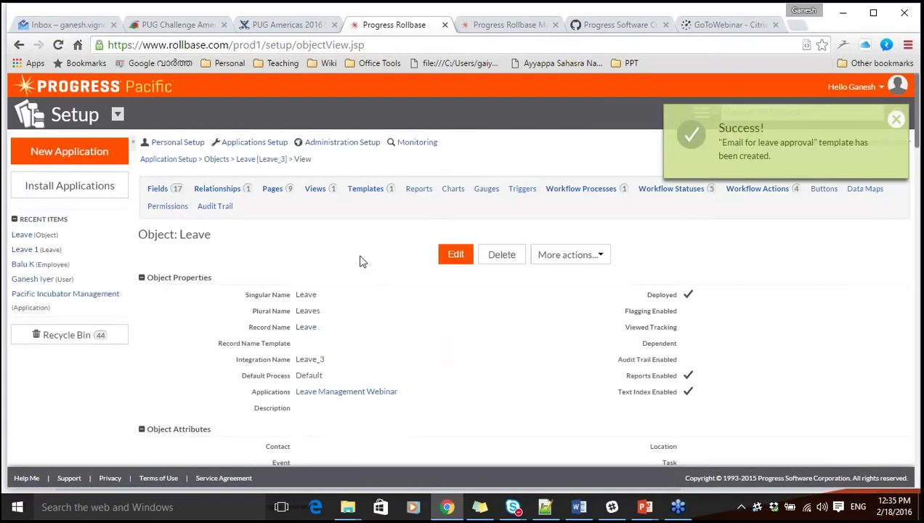
From the Leave object's Triggers section, create a new trigger of type Send Email.
click(522, 189)
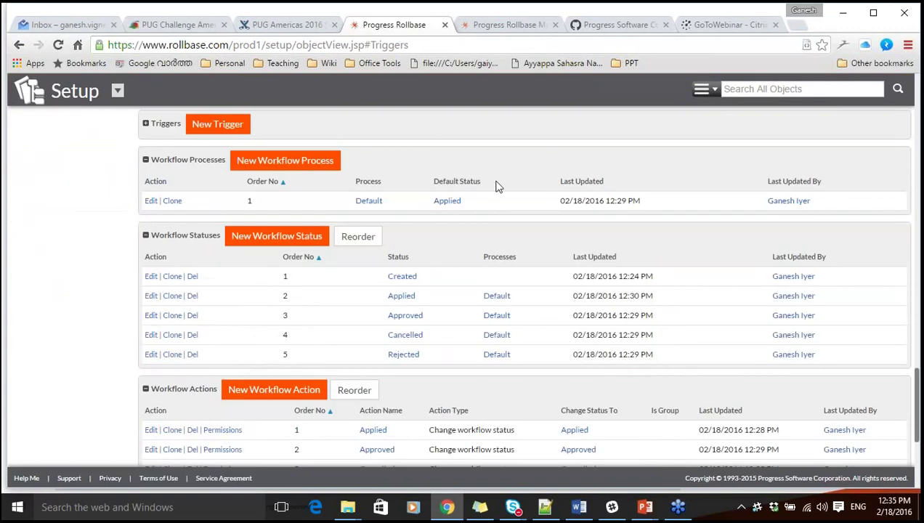
click(201, 126)
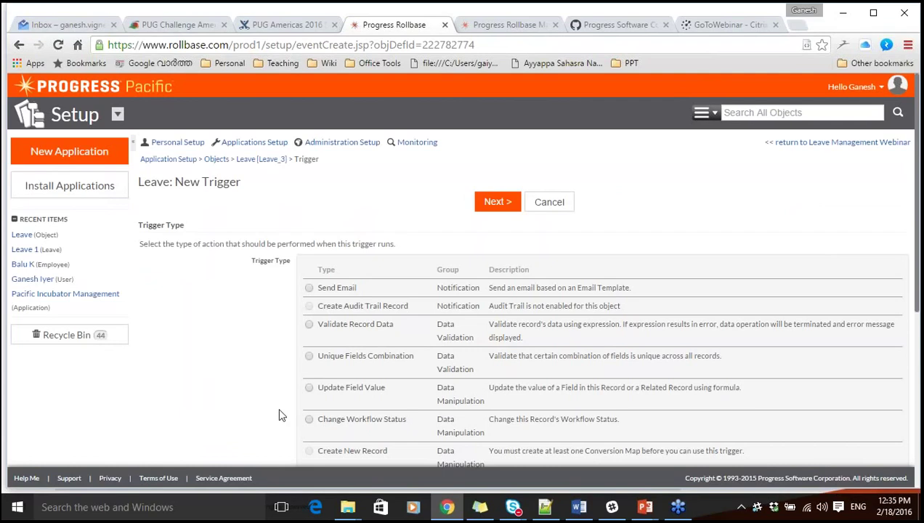
scroll(282, 416, down, 4)
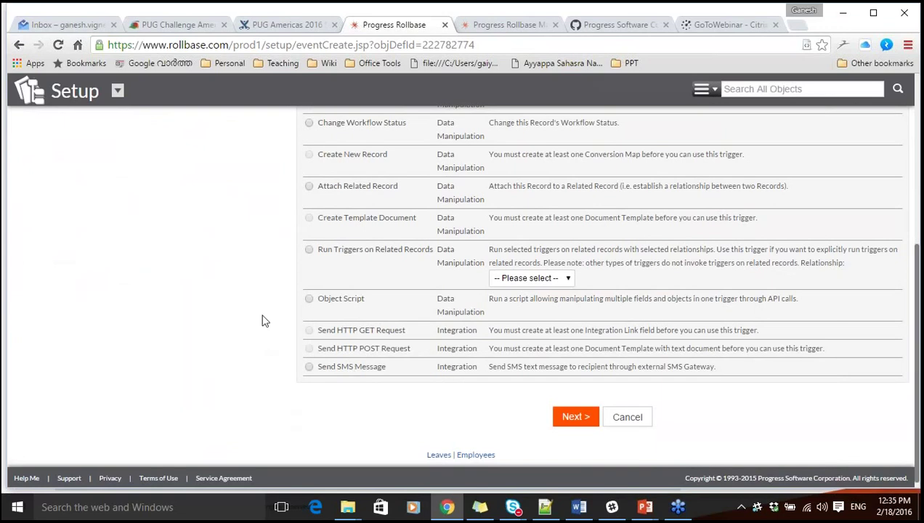
scroll(263, 321, up, 1)
scroll(263, 321, up, 3)
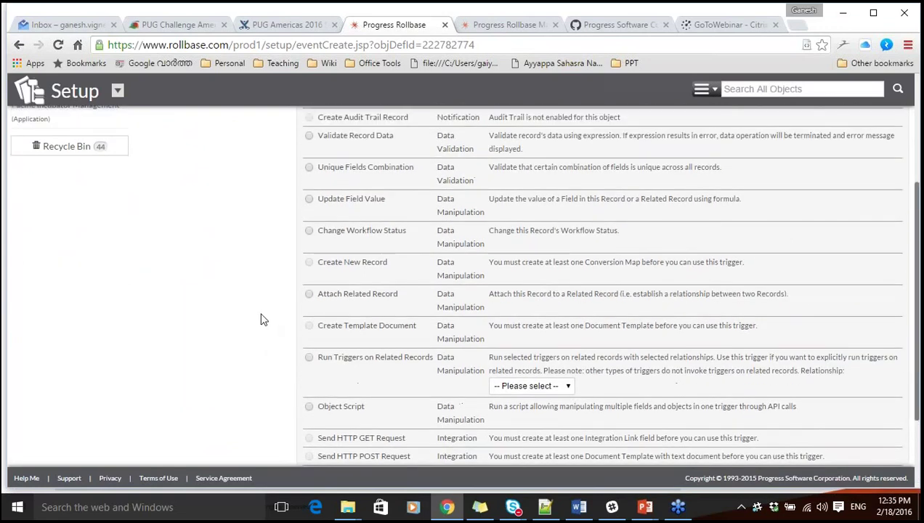
scroll(263, 319, up, 1)
scroll(263, 319, up, 2)
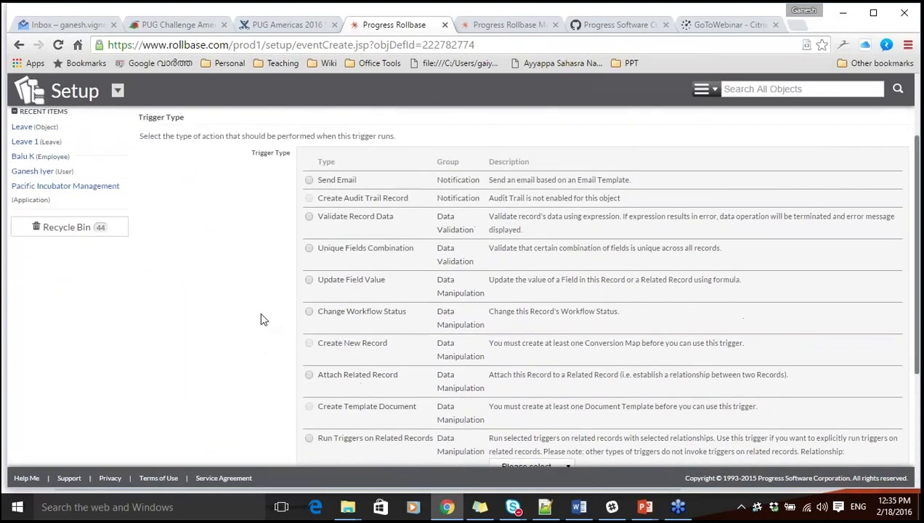
click(309, 180)
scroll(244, 221, up, 3)
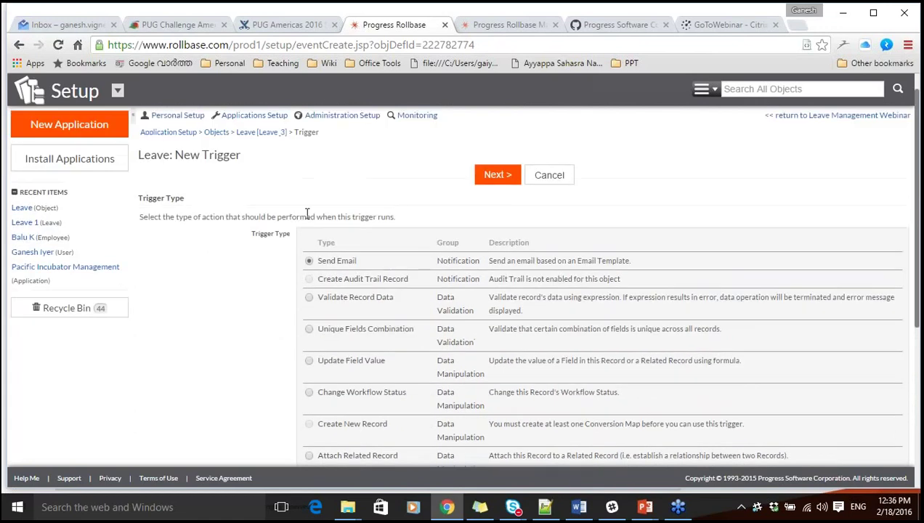
Name the trigger 'Email trigger for leave approval' and open the Use Field recipient list.
click(498, 174)
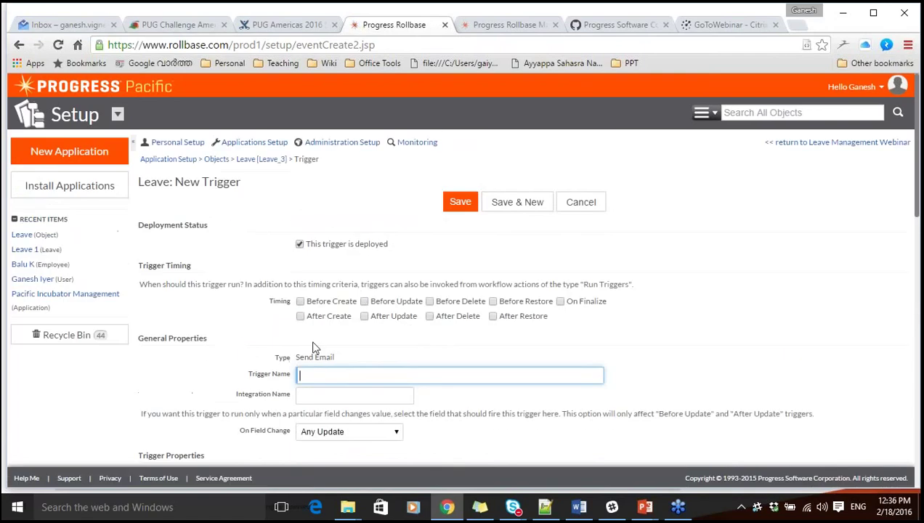
scroll(244, 332, down, 3)
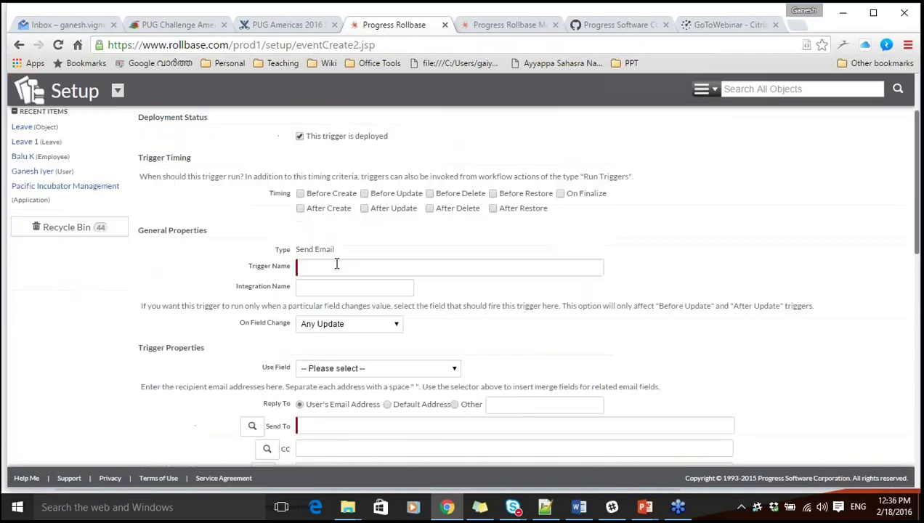
click(336, 265)
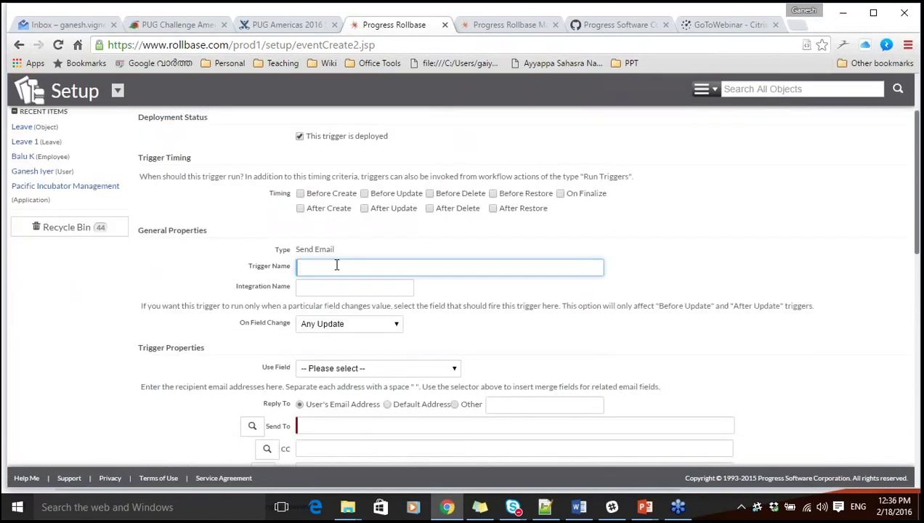
text(Email trigger for leave approval)
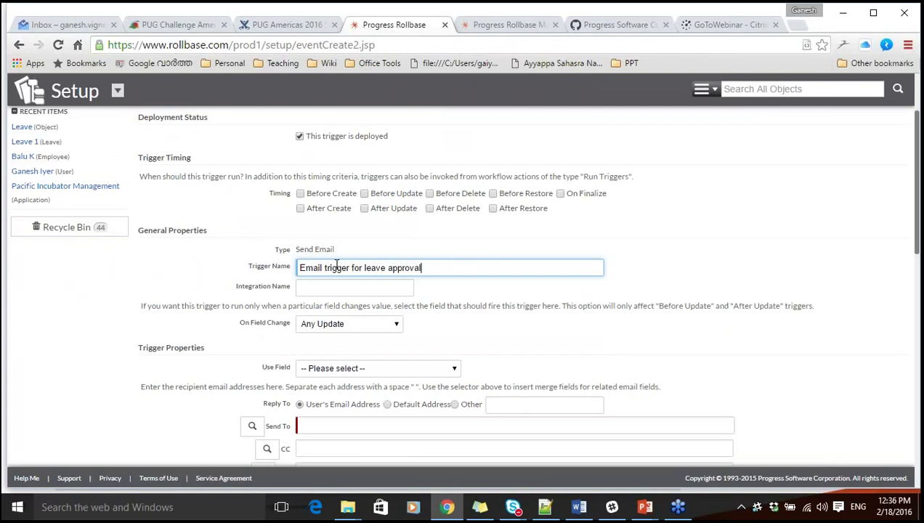
click(209, 252)
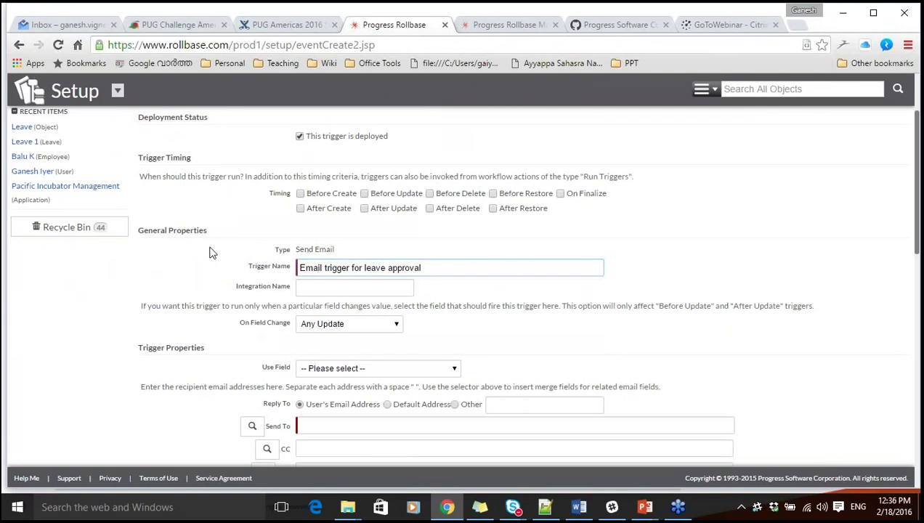
scroll(209, 252, down, 1)
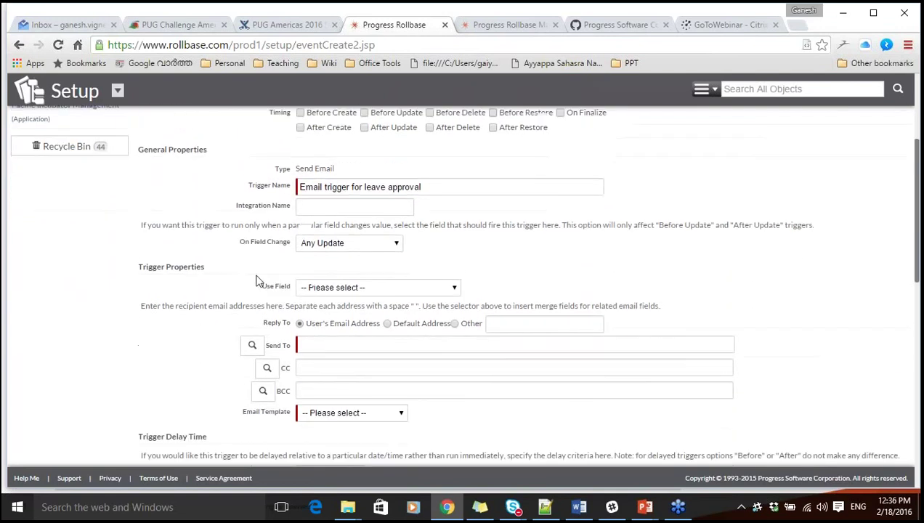
click(321, 293)
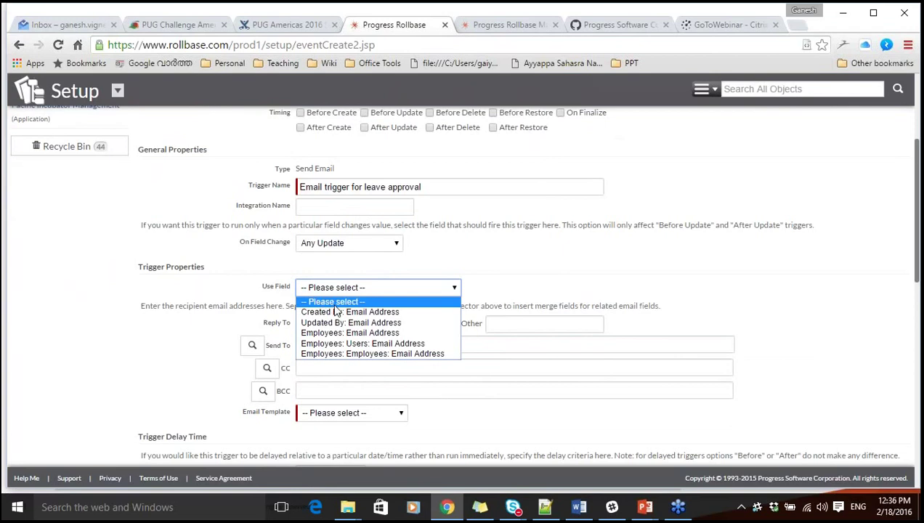
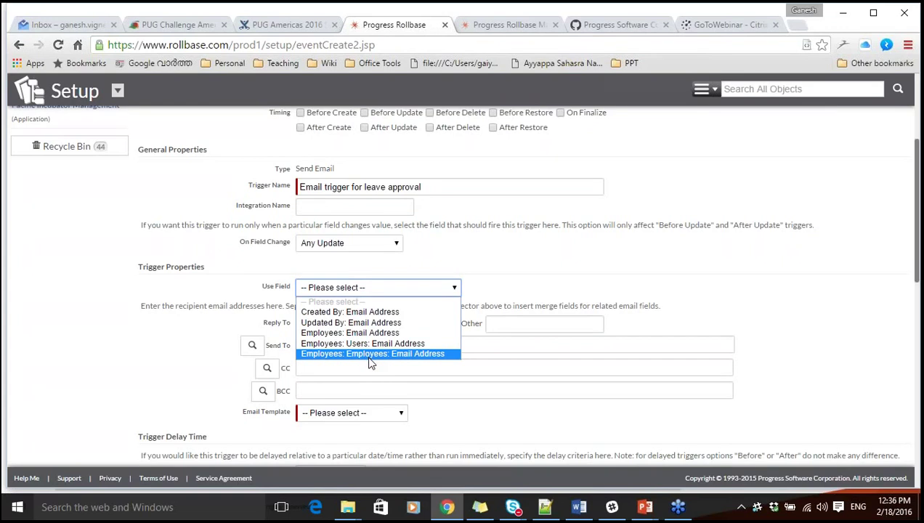
Address the trigger to Employees: Email Address with the 'Email for leave approval' template, then save it.
click(348, 334)
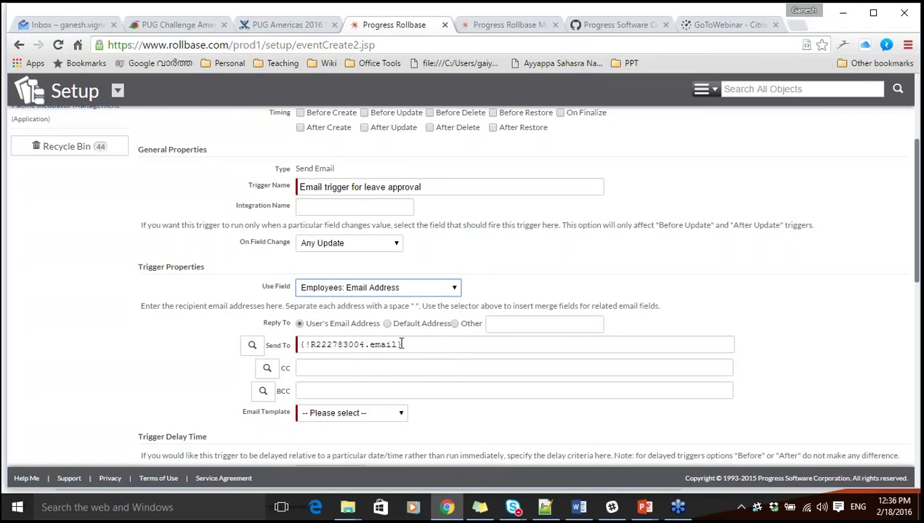
click(196, 382)
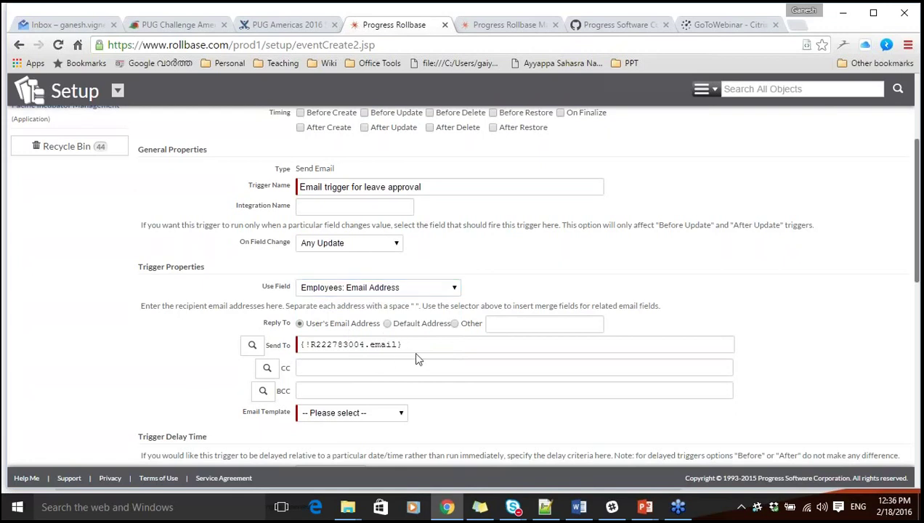
click(345, 413)
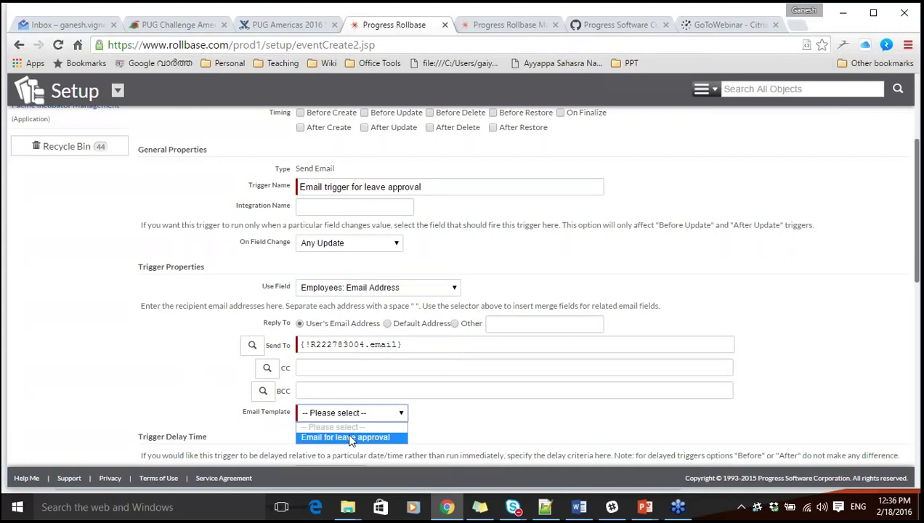
click(350, 438)
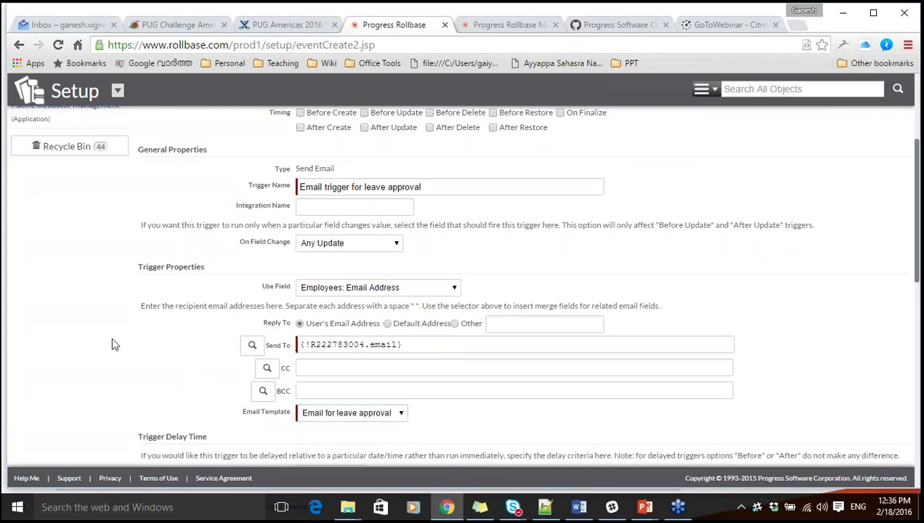
scroll(112, 344, down, 2)
scroll(113, 345, down, 2)
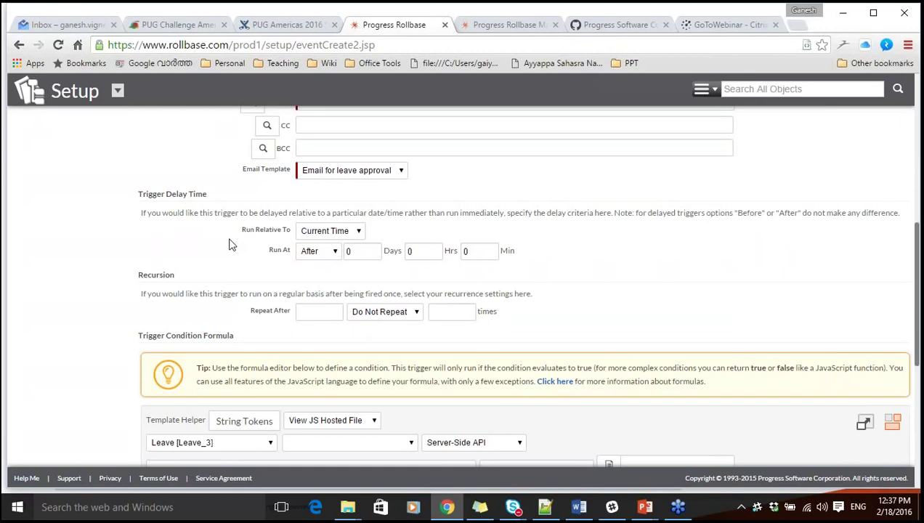
scroll(229, 245, down, 4)
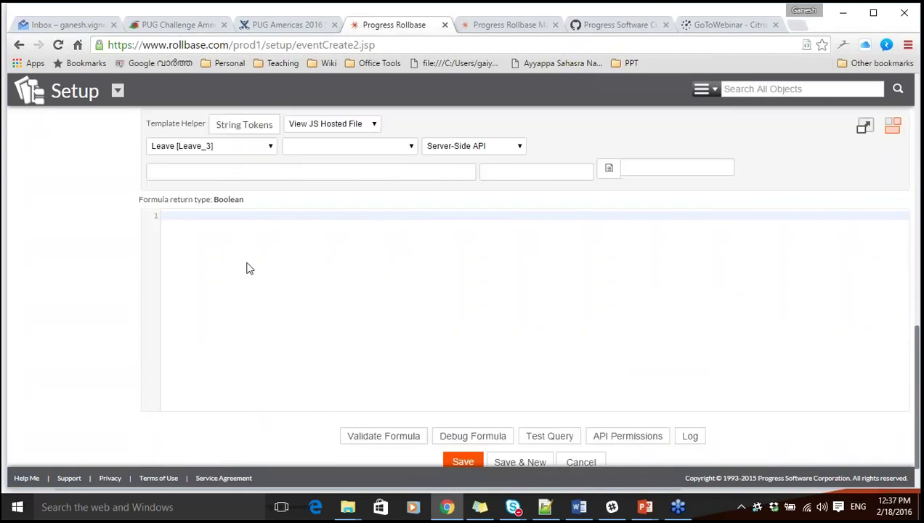
click(472, 463)
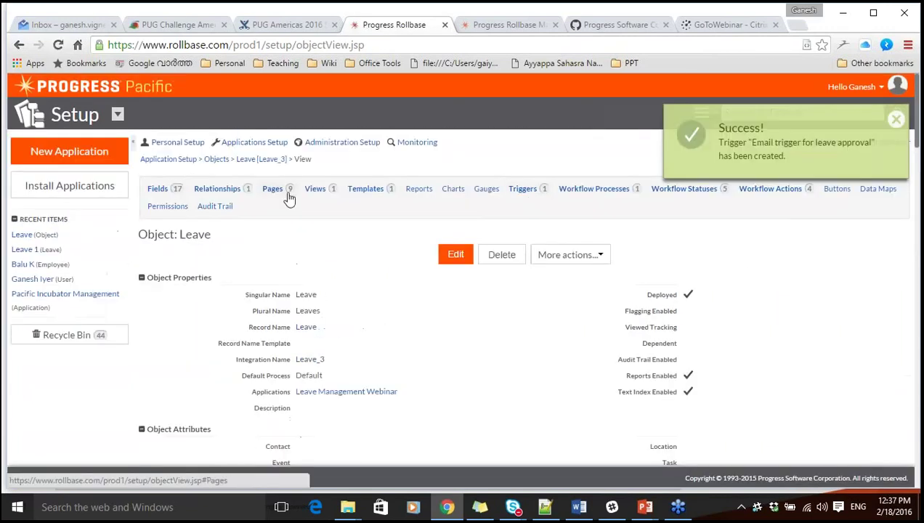
Return to Leave Management Webinar, check the leave's workflow options, then reopen the Leave object definition.
click(895, 120)
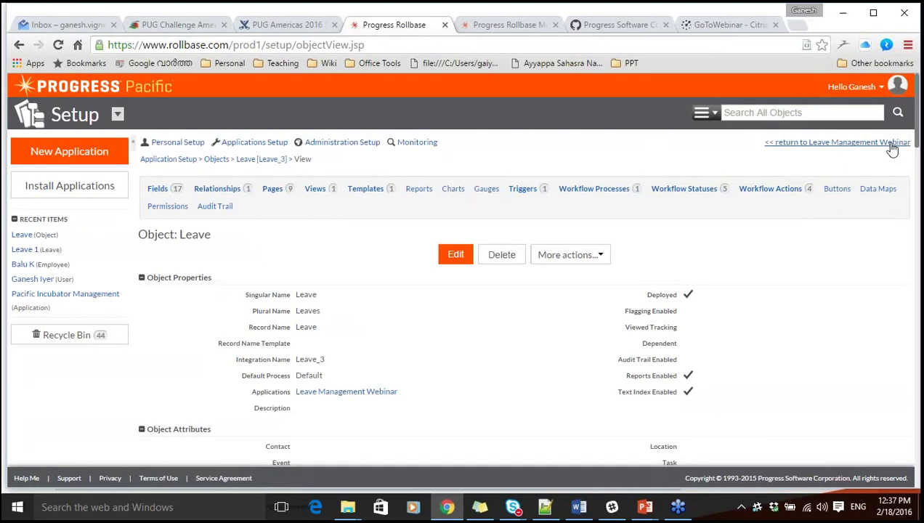
click(886, 143)
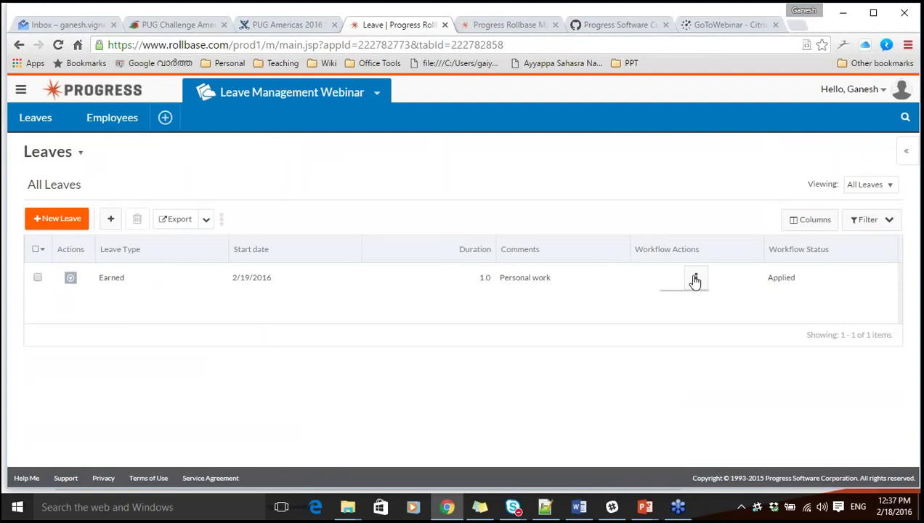
click(694, 279)
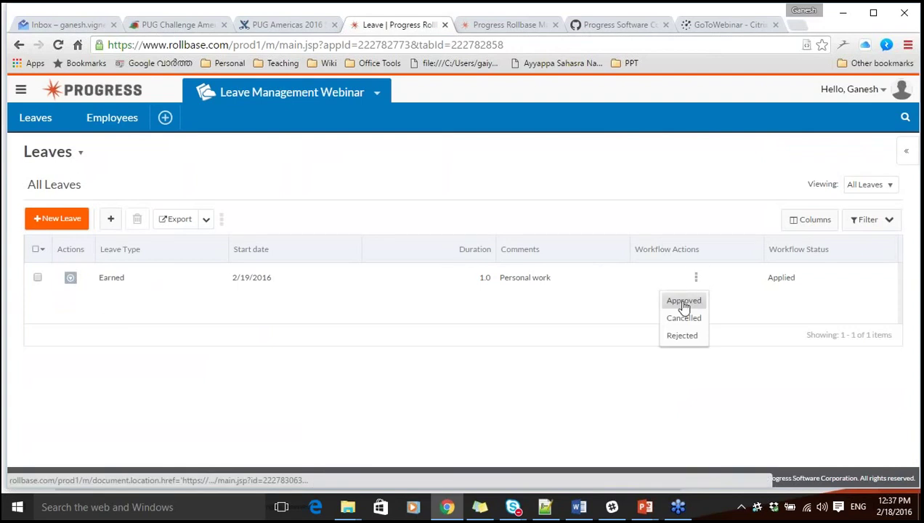
click(683, 302)
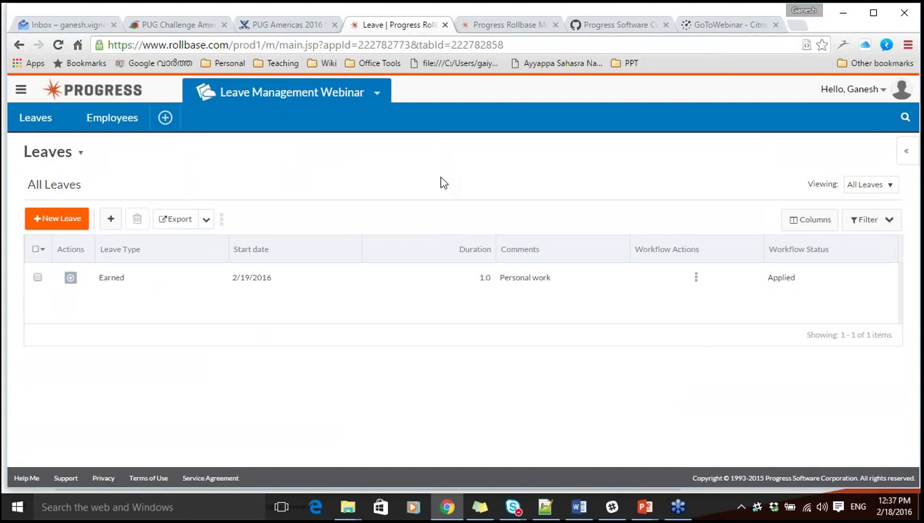
click(79, 154)
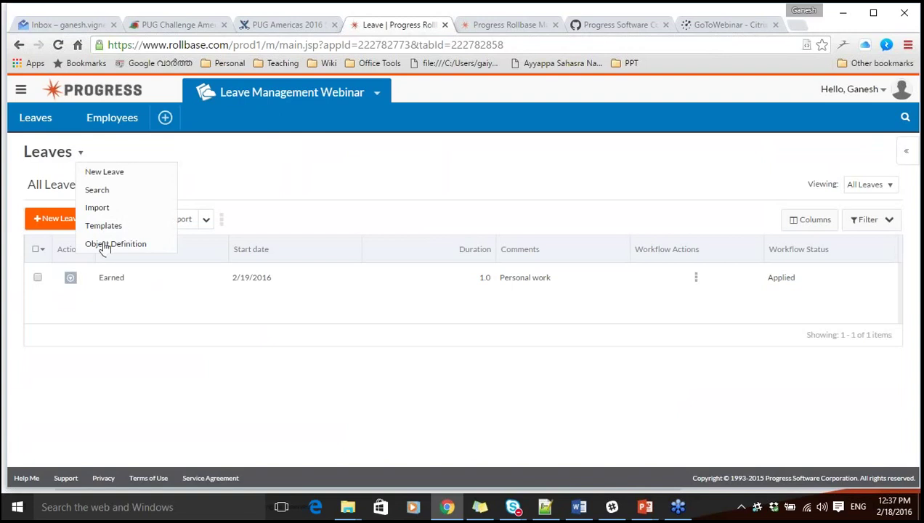
click(125, 245)
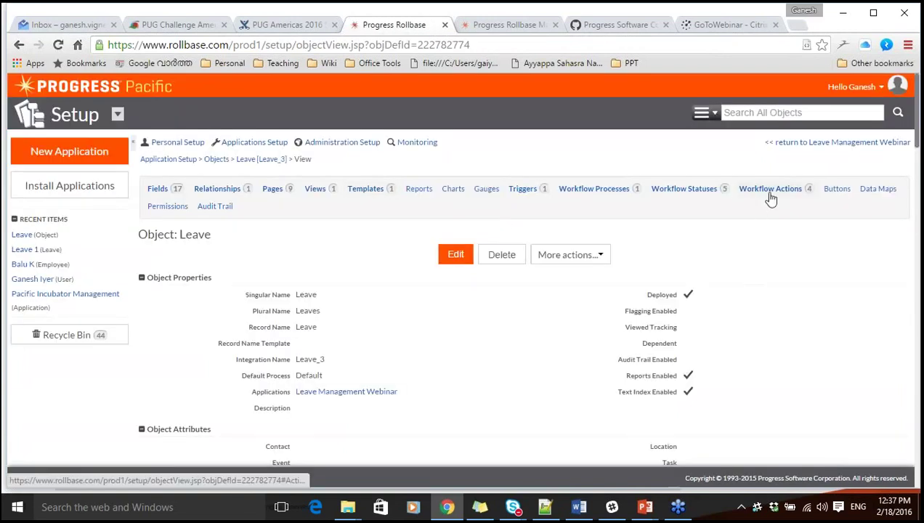
click(769, 192)
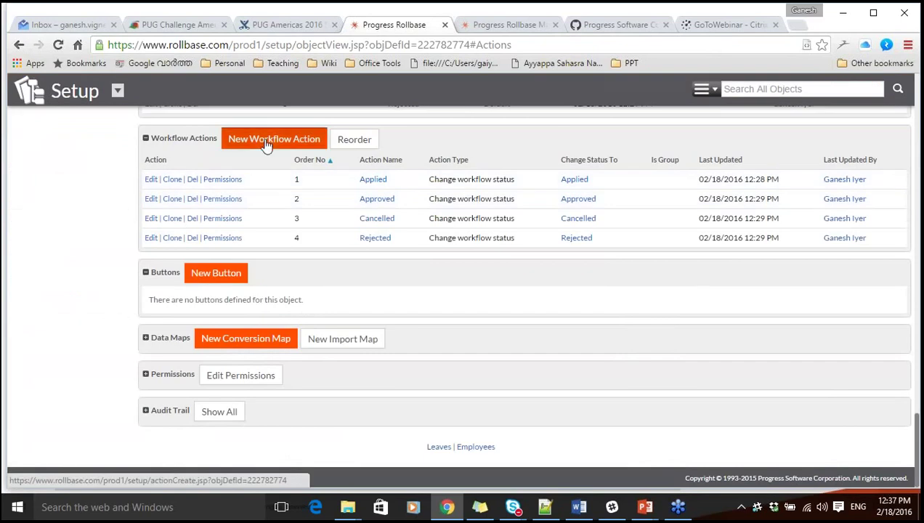
click(265, 144)
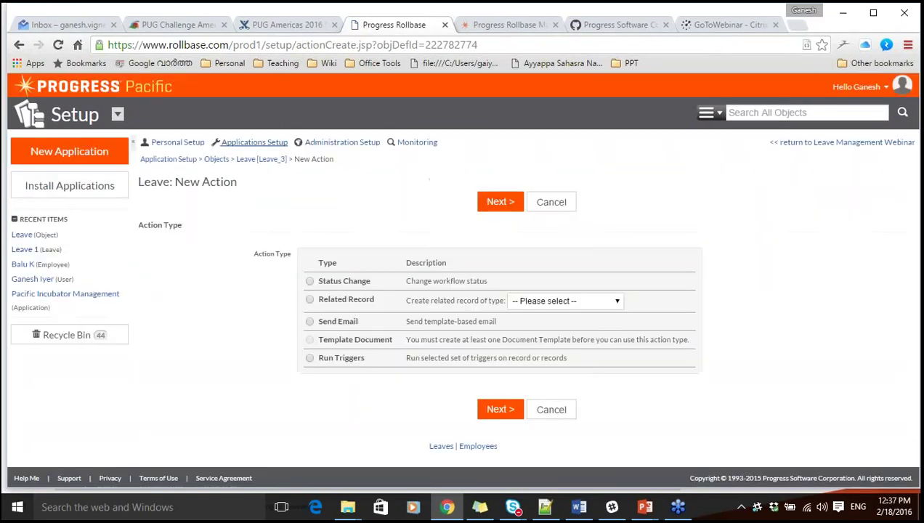
click(310, 322)
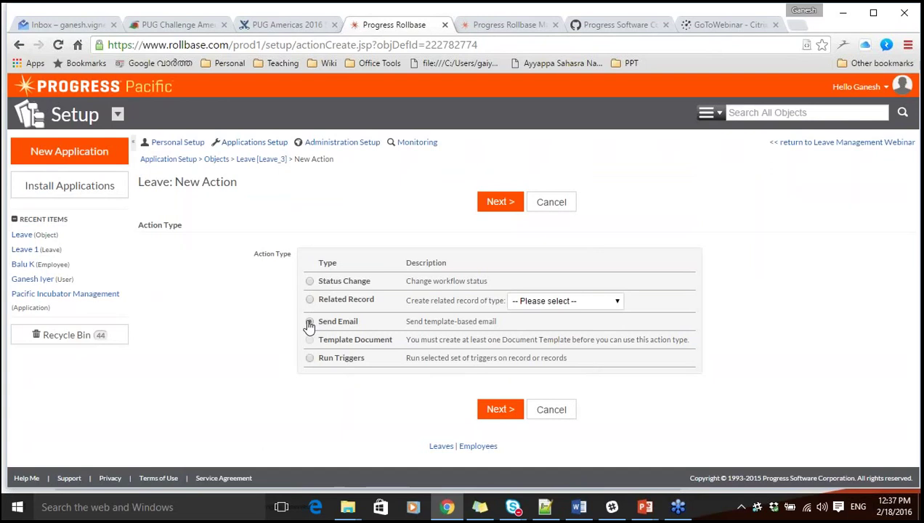
click(499, 204)
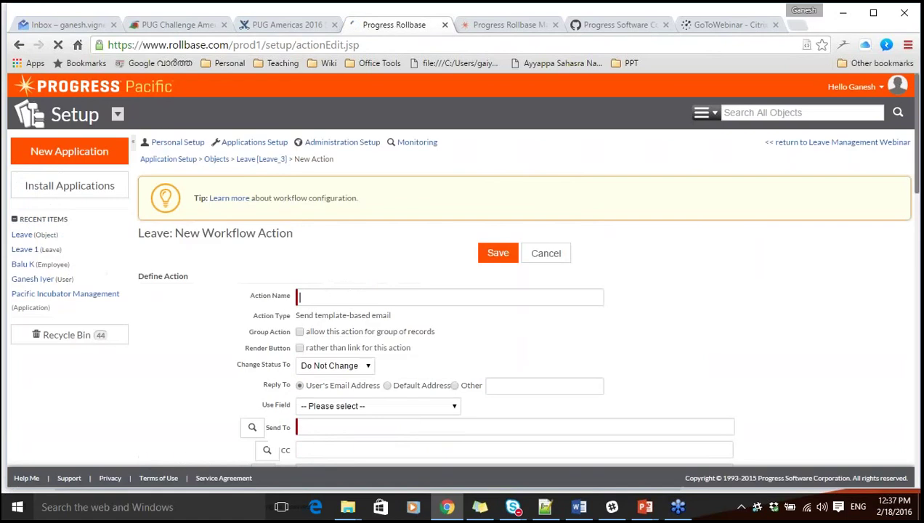
click(546, 254)
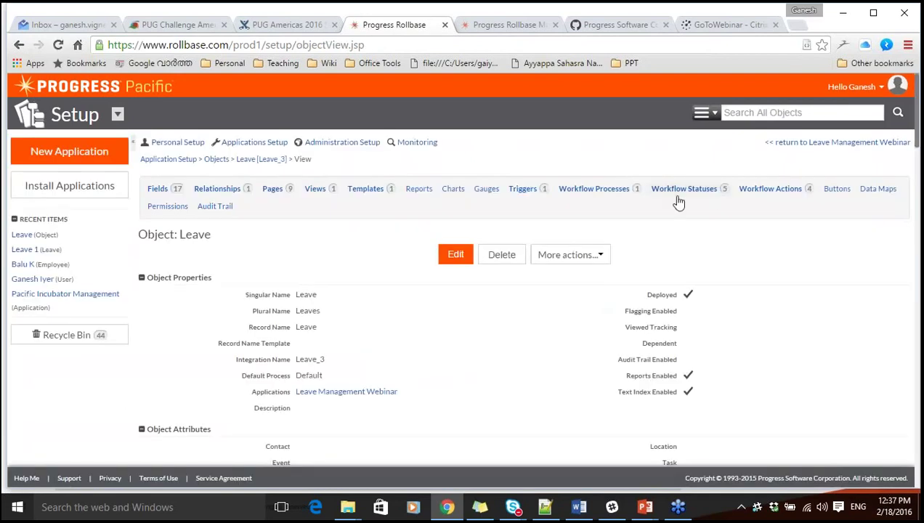
click(760, 190)
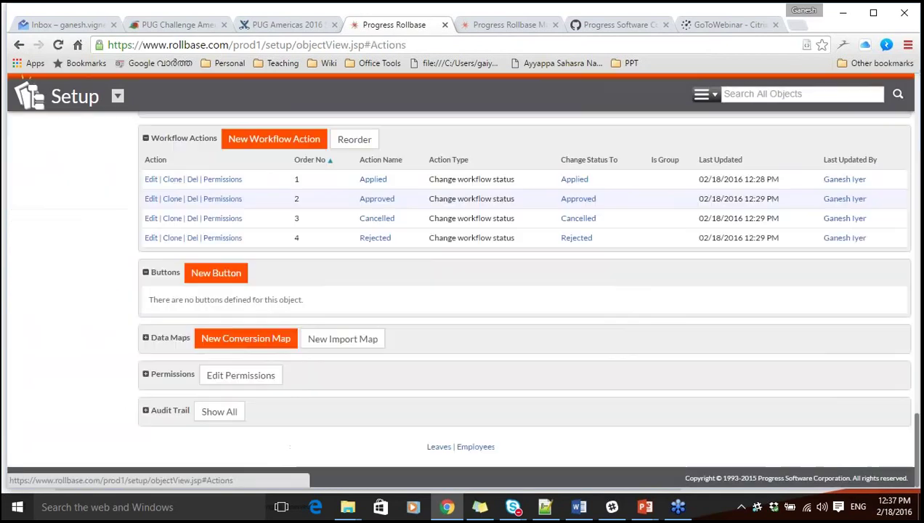
Start a new Run Triggers workflow action named 'Email for leave approval action'.
click(274, 141)
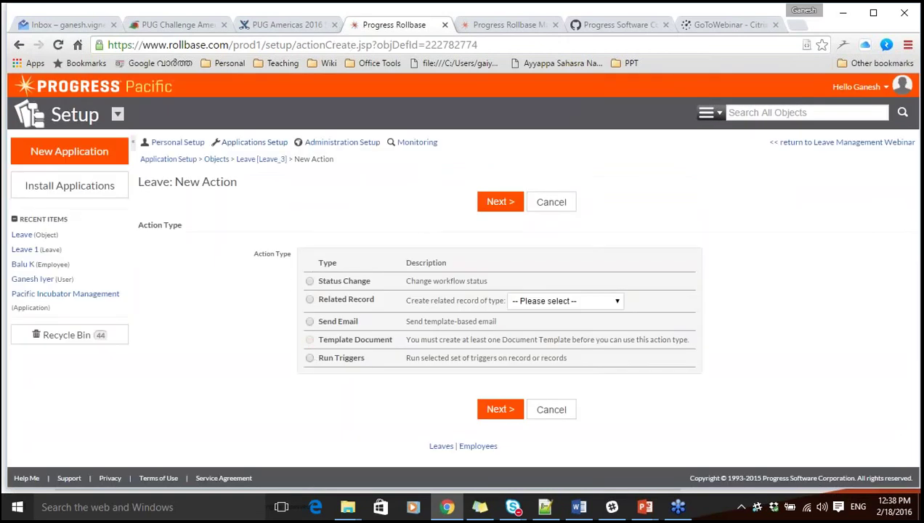
click(309, 358)
click(499, 411)
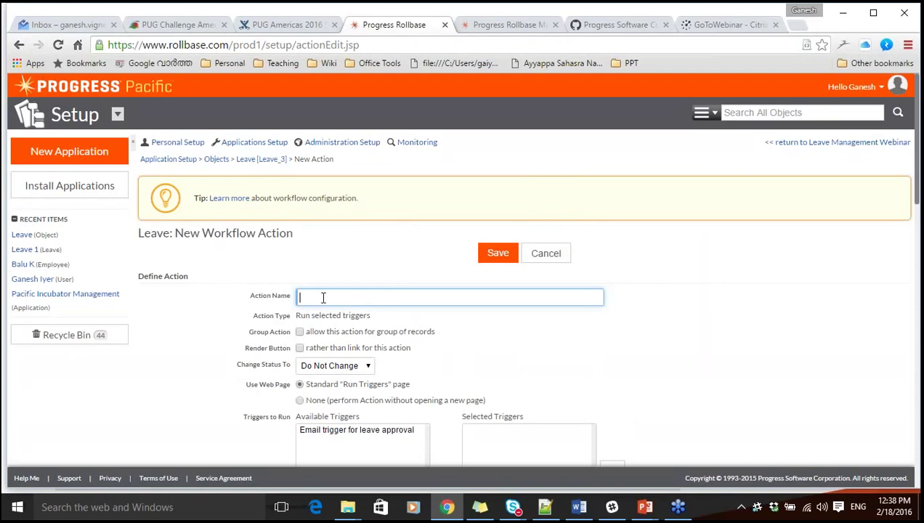
text(Email)
text(for leave approval action)
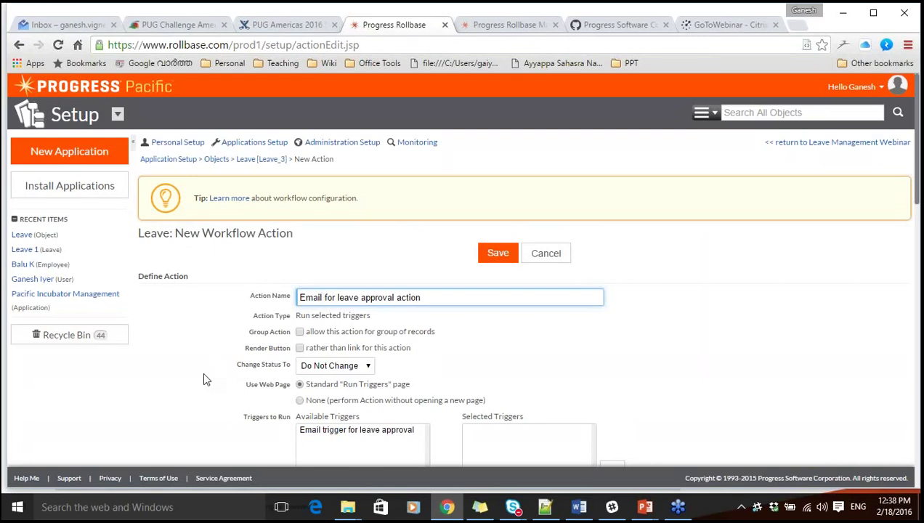
click(203, 378)
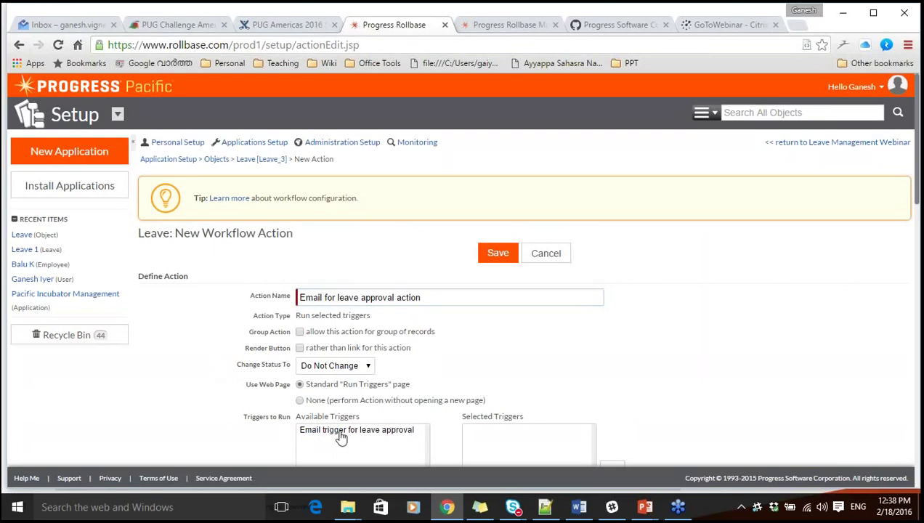
Select 'Email trigger for leave approval' as the action's trigger and save the action.
click(341, 437)
scroll(341, 436, down, 2)
click(444, 387)
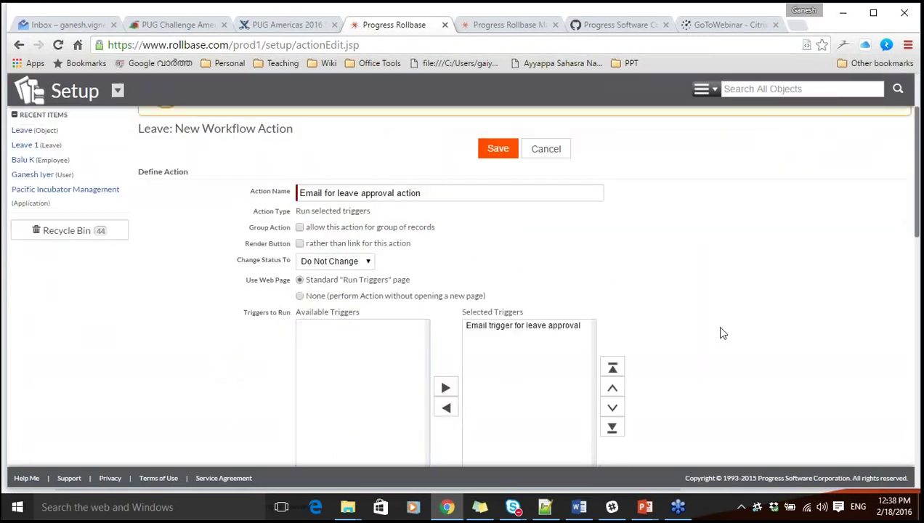
scroll(720, 329, down, 3)
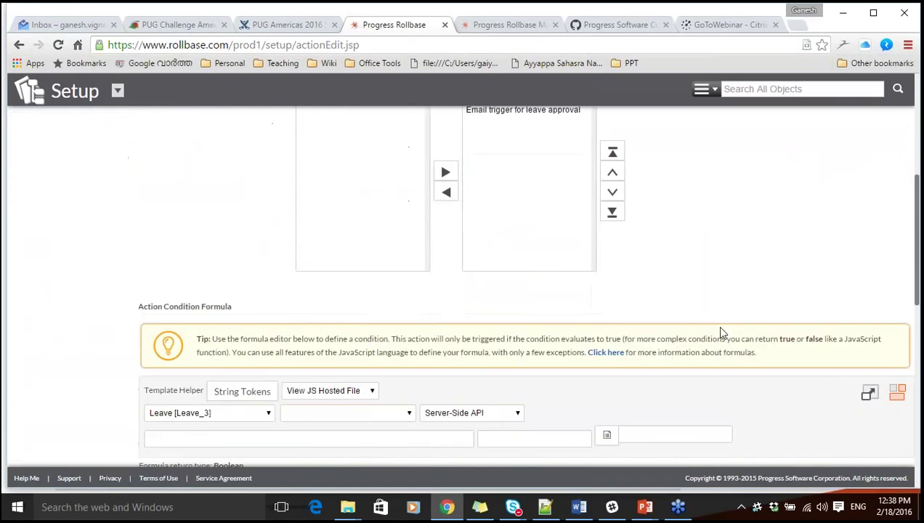
scroll(720, 331, down, 8)
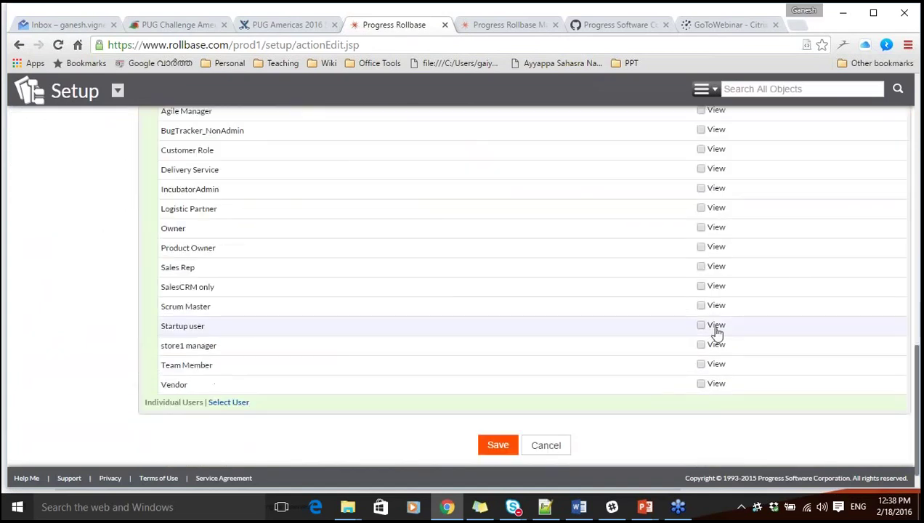
click(498, 445)
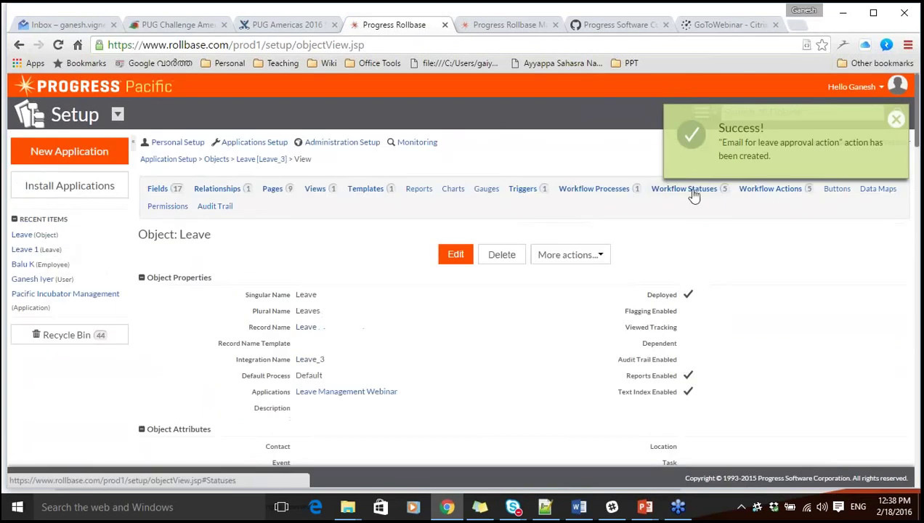
click(768, 189)
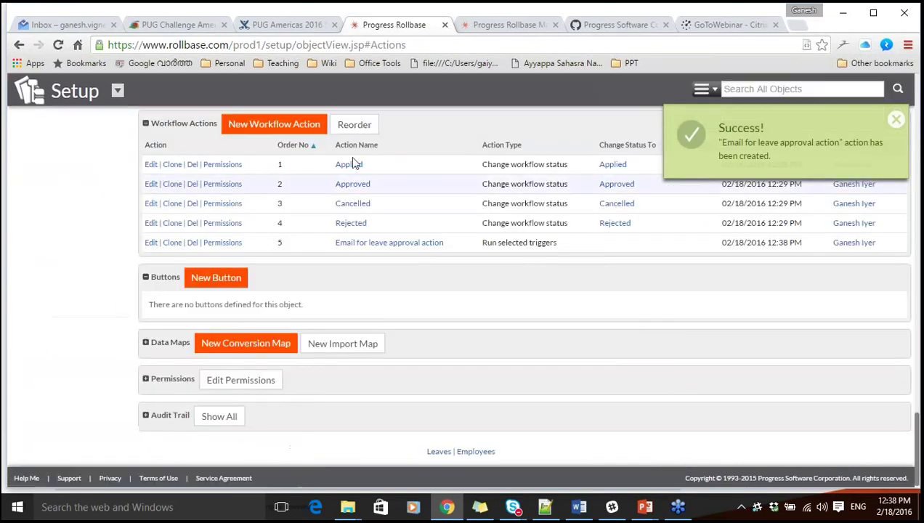
Cancel an extra new workflow action, return to the app, and reopen the Leave object definition.
click(280, 130)
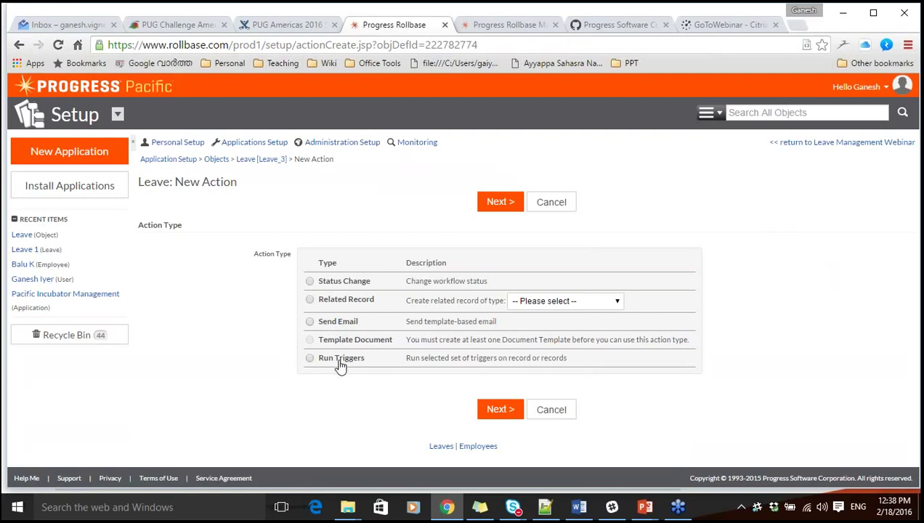
click(551, 410)
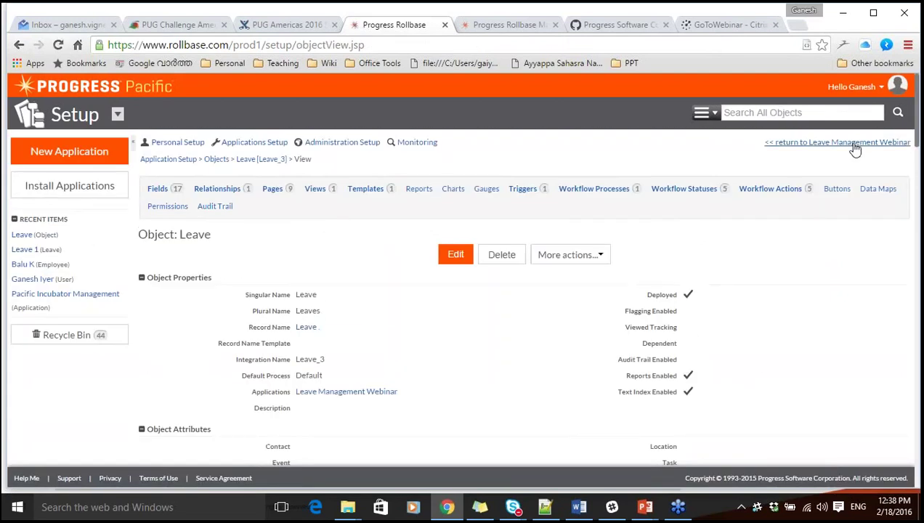
click(855, 143)
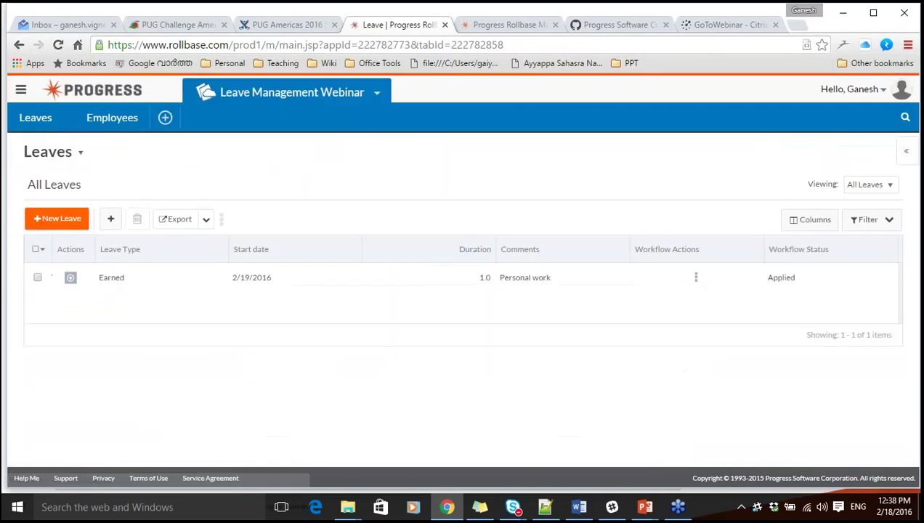
click(78, 154)
click(109, 244)
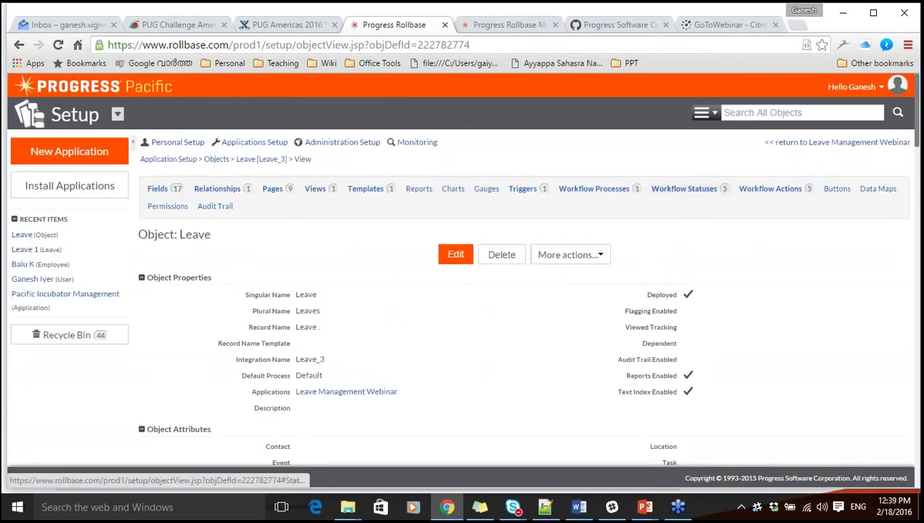
Add 'Email for leave approval action' to the Approved workflow status's selected actions and save.
click(683, 188)
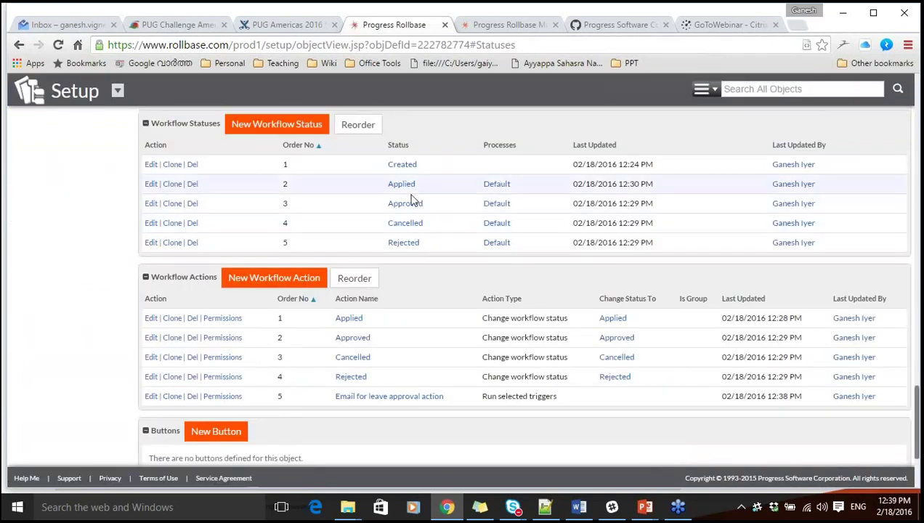
click(150, 204)
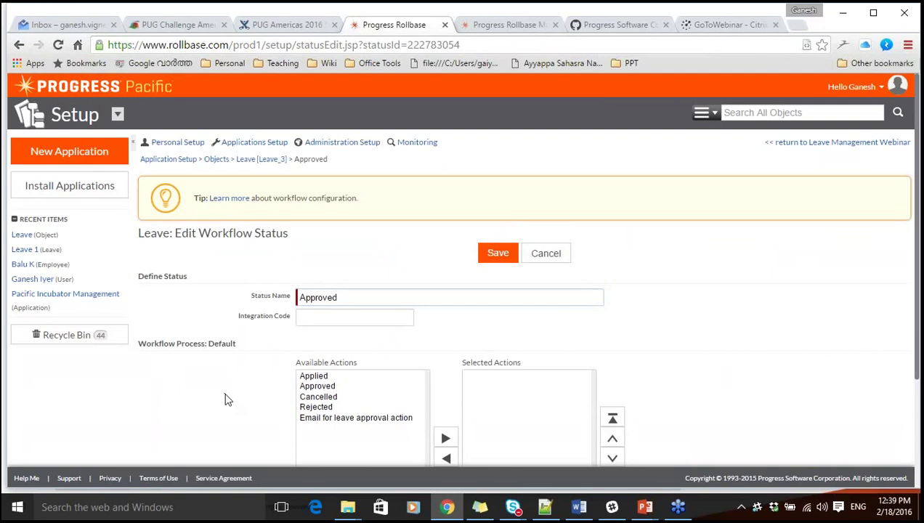
scroll(225, 400, down, 1)
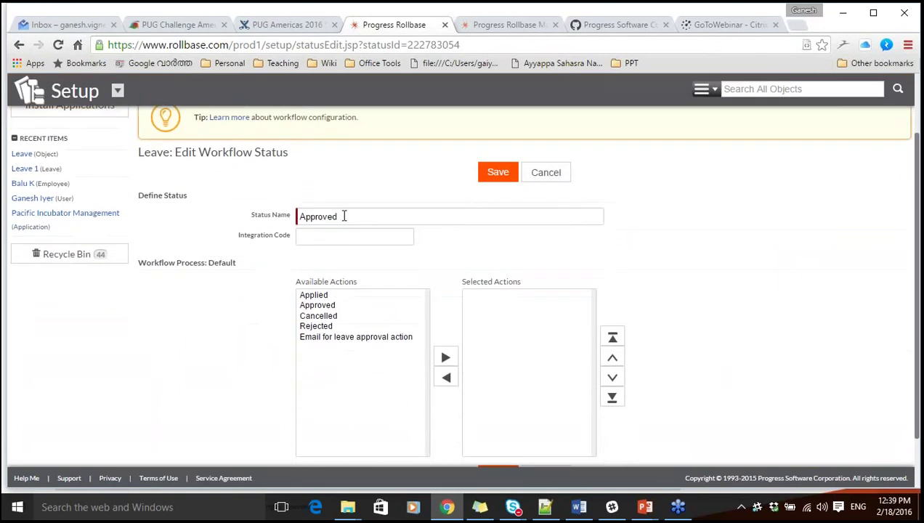
click(347, 338)
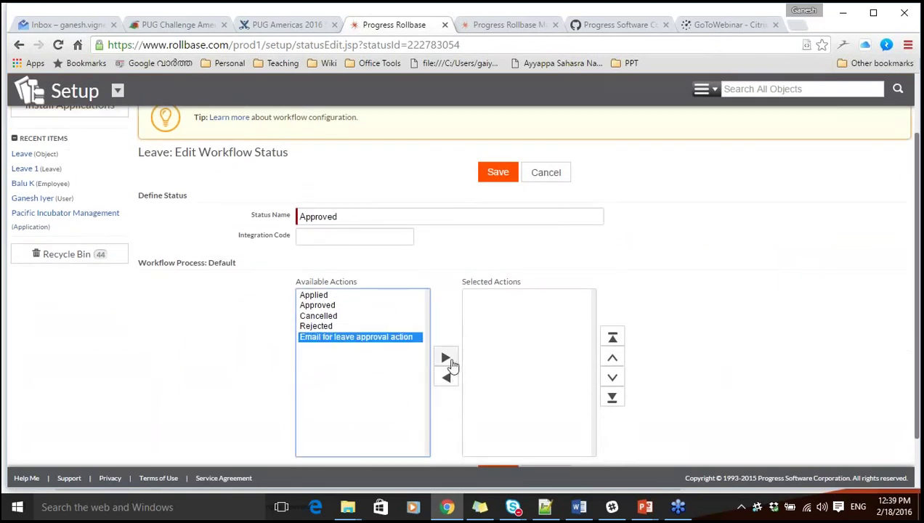
click(448, 359)
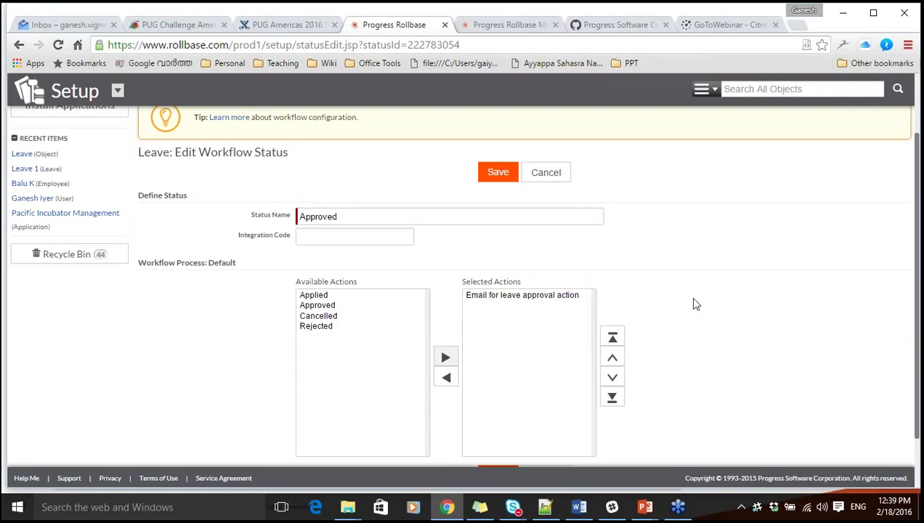
click(497, 172)
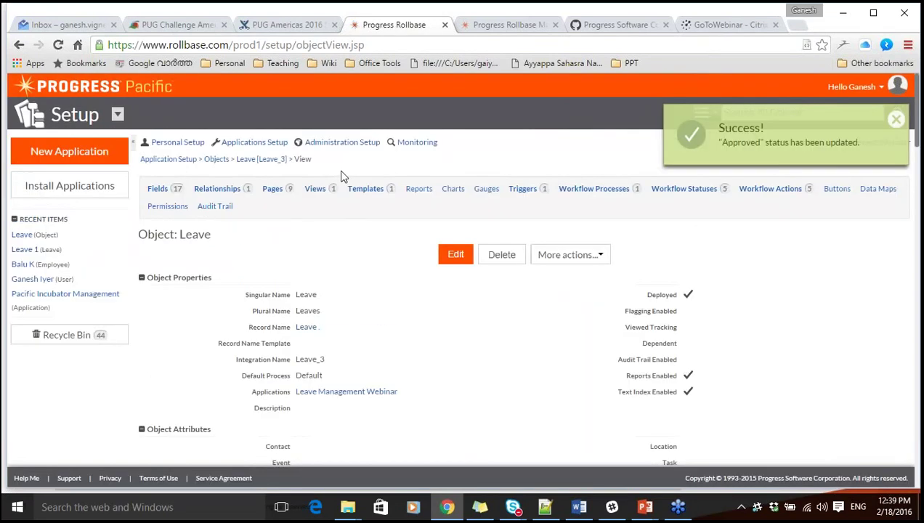
click(896, 119)
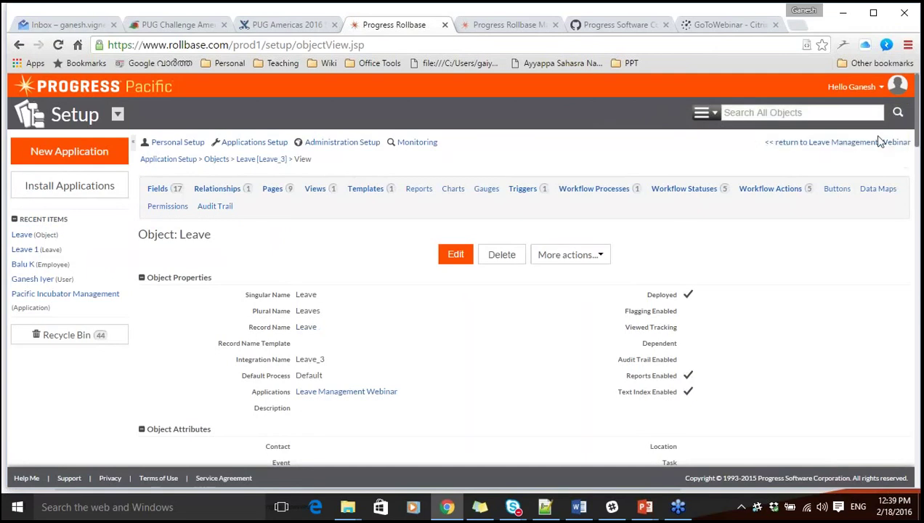
Set Leave 1's workflow status to Approved with the comment 'Approved'.
click(875, 142)
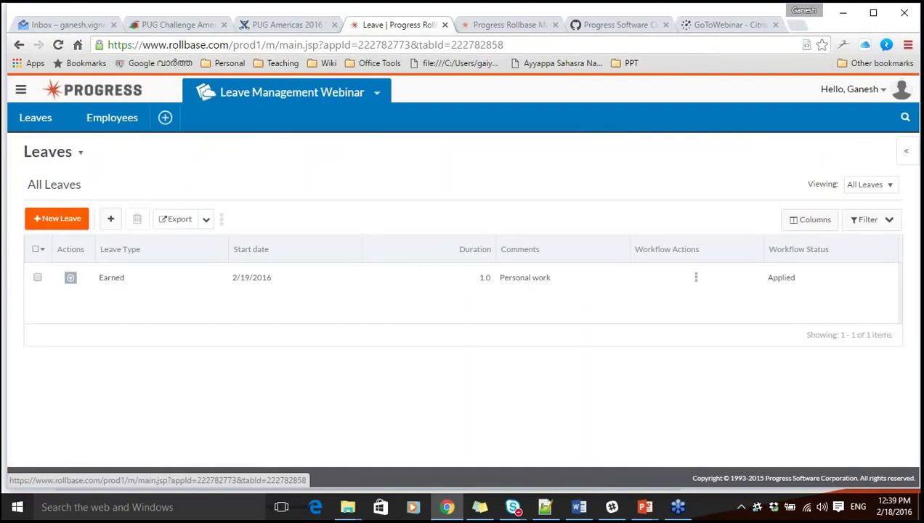
click(695, 279)
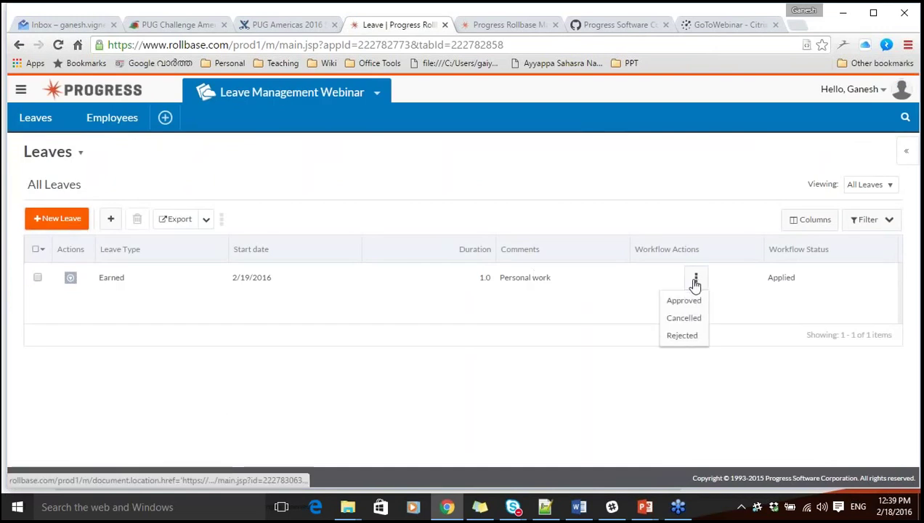
click(684, 300)
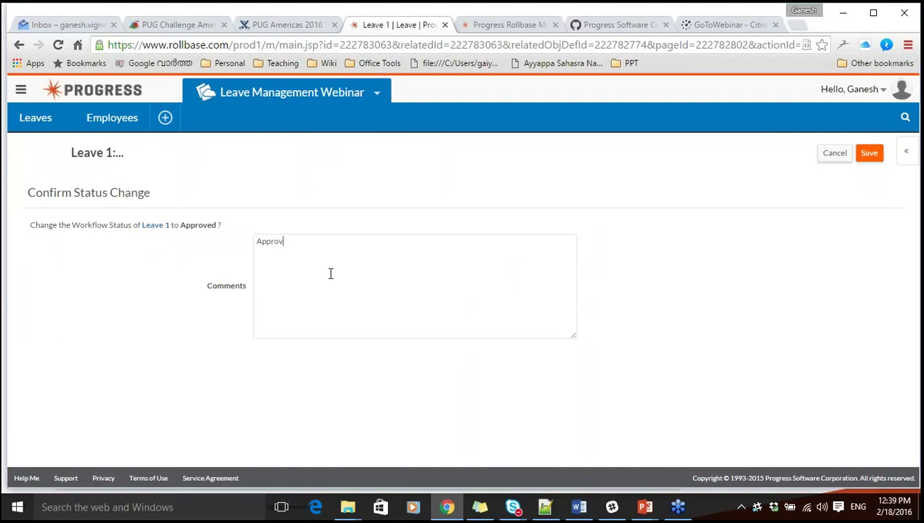
click(870, 155)
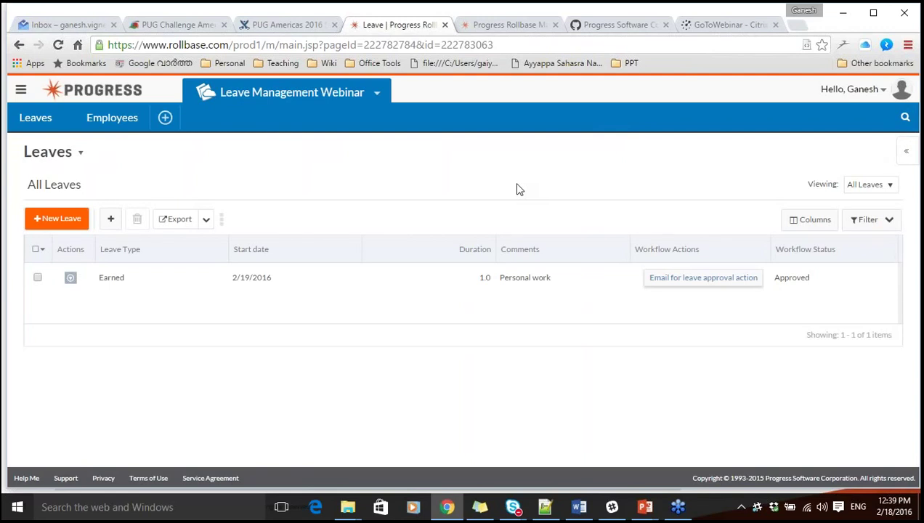
click(65, 25)
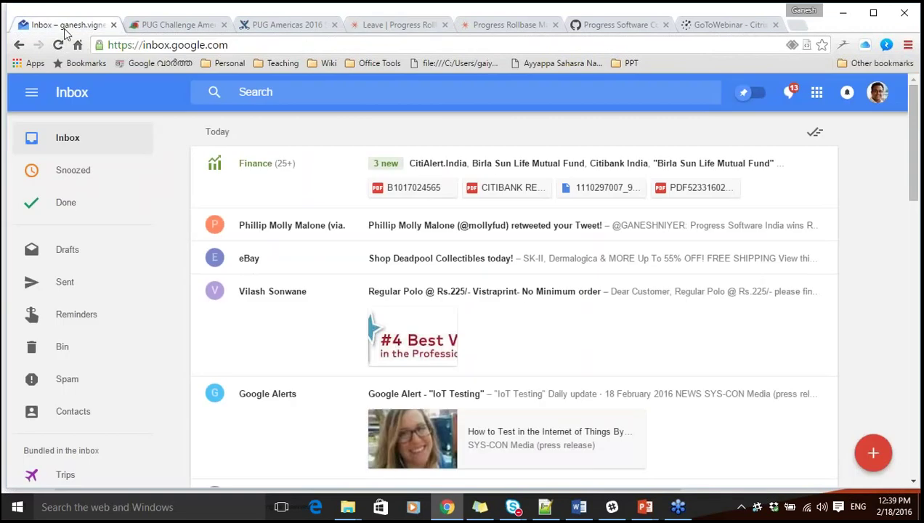
click(58, 46)
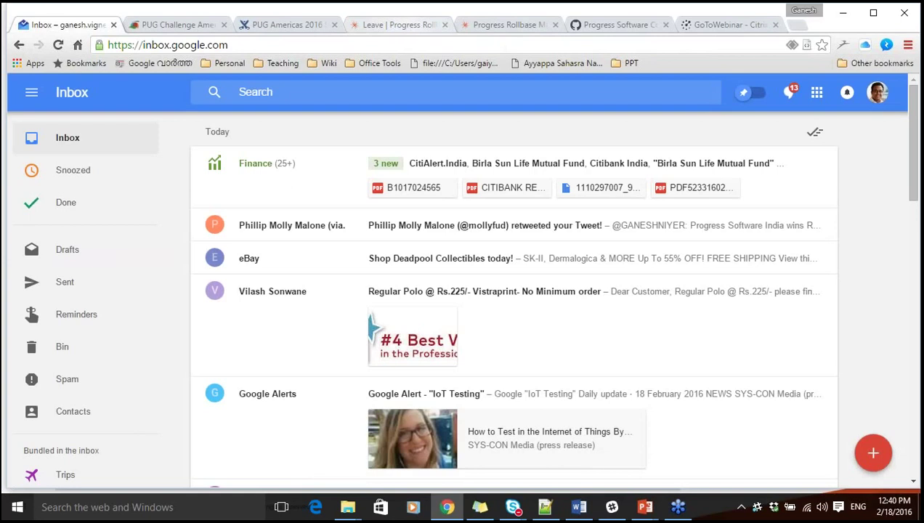
click(404, 26)
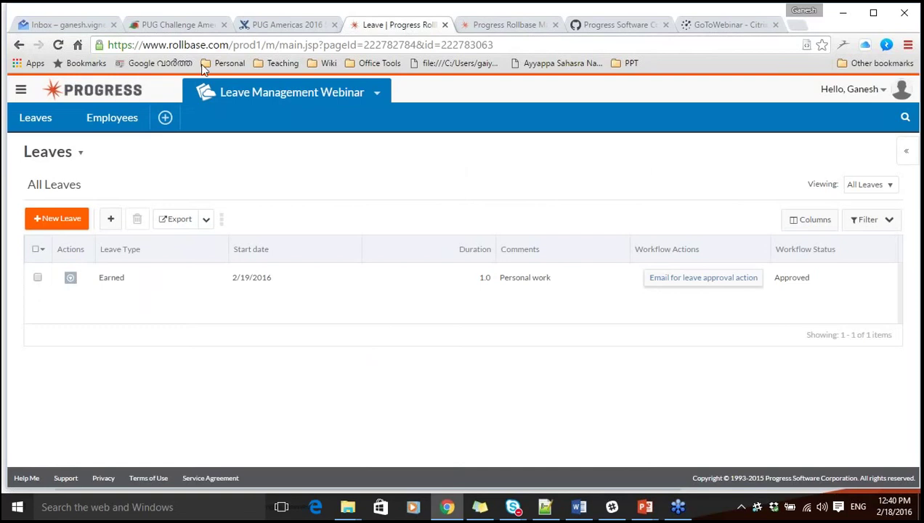
click(67, 28)
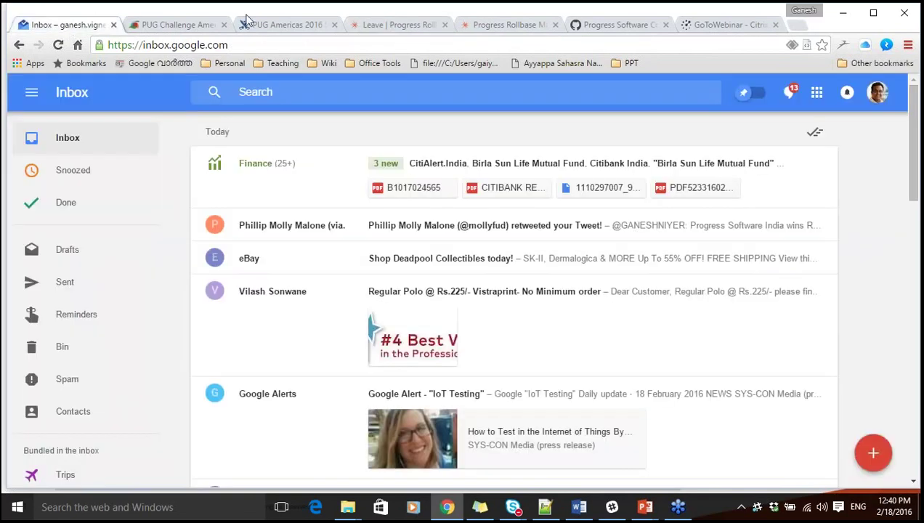
click(397, 27)
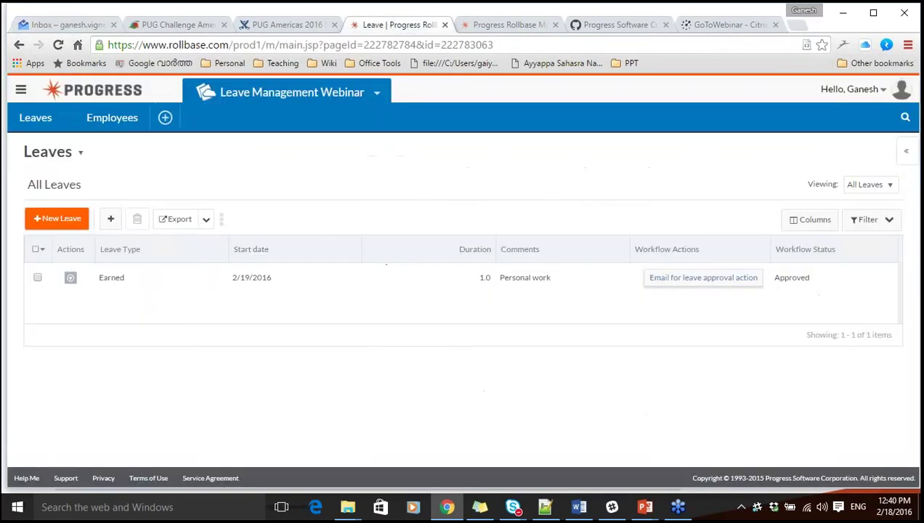
click(79, 155)
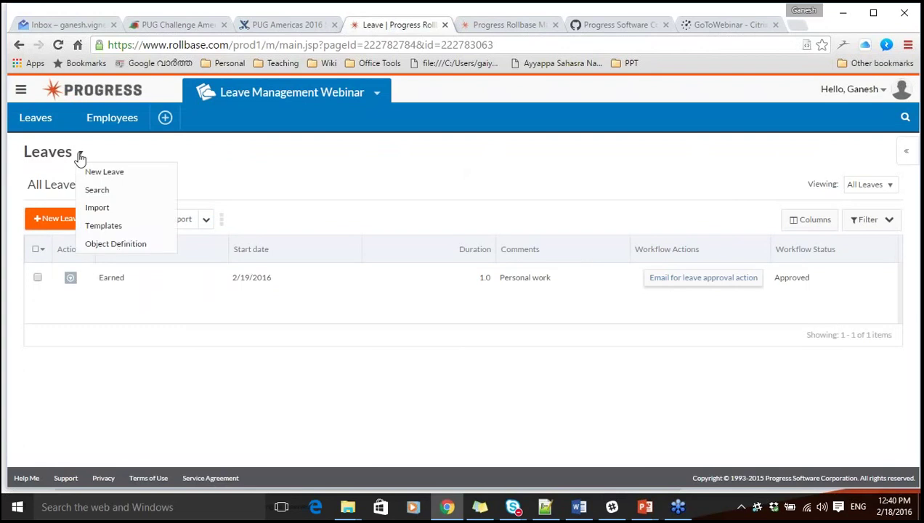
Verify the Approved status lists 'Email for leave approval action', cancel the editor, and go to Inbox.
click(114, 245)
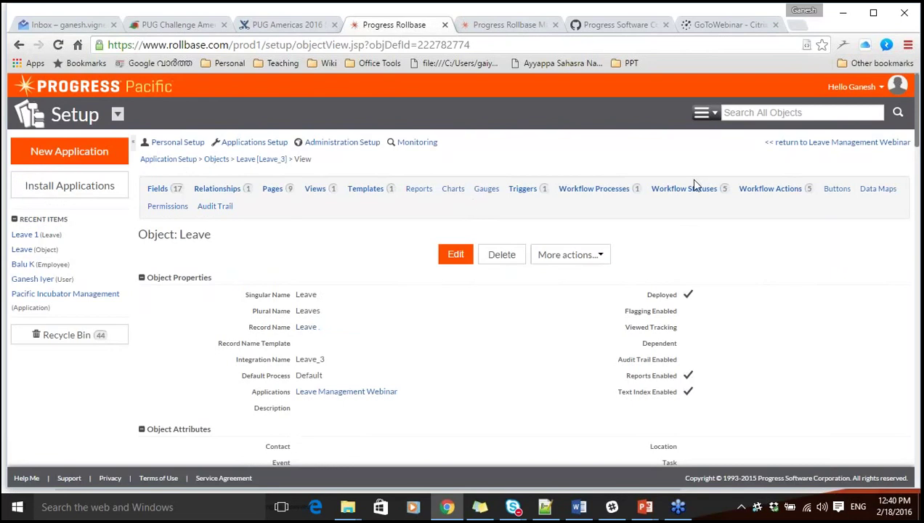
click(691, 188)
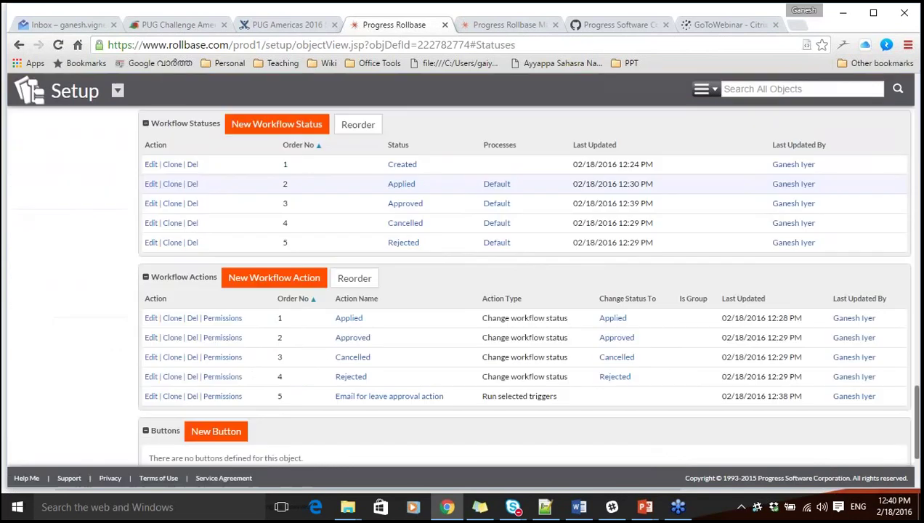
click(151, 203)
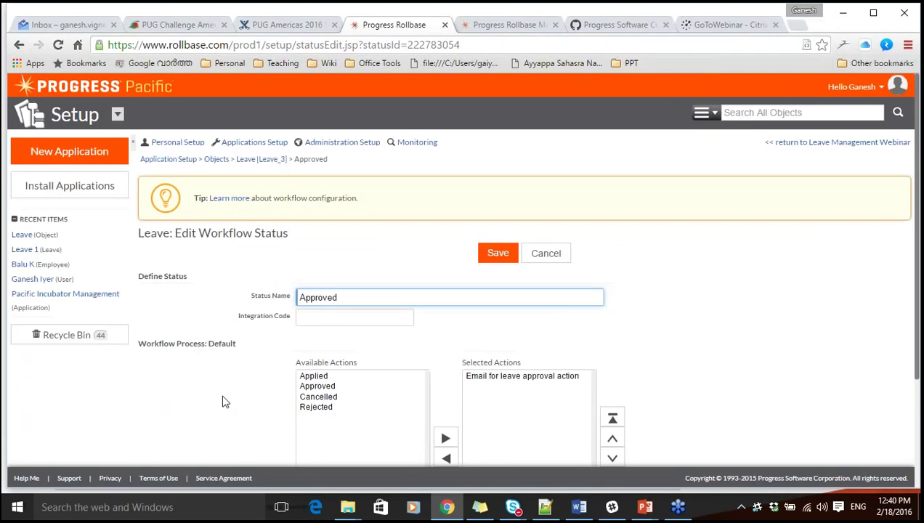
scroll(223, 399, down, 2)
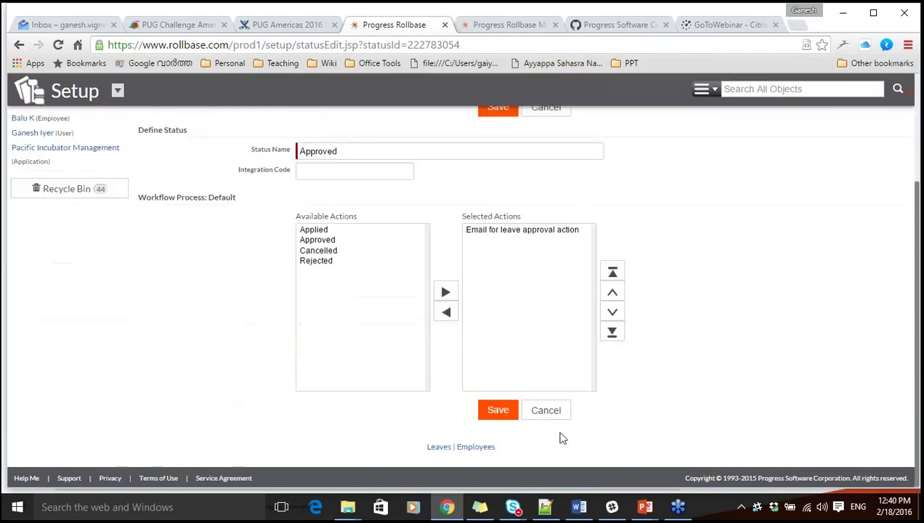
click(553, 411)
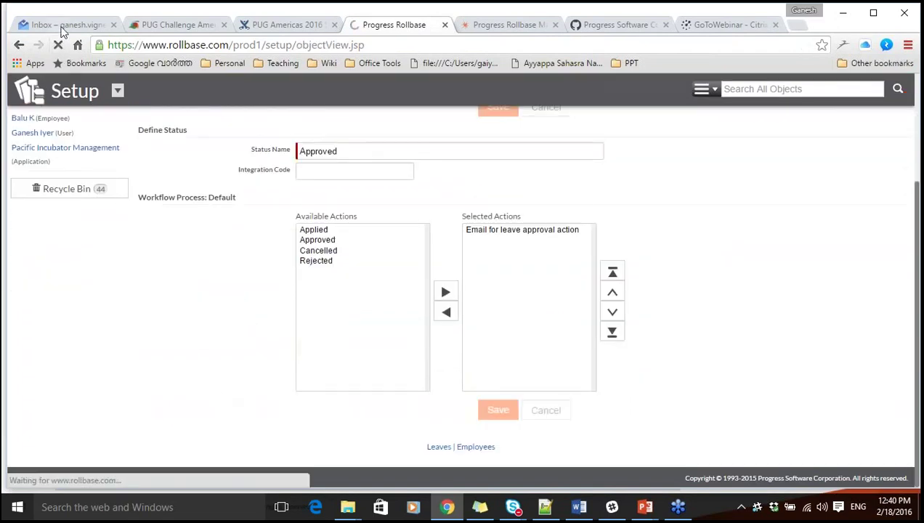
click(63, 26)
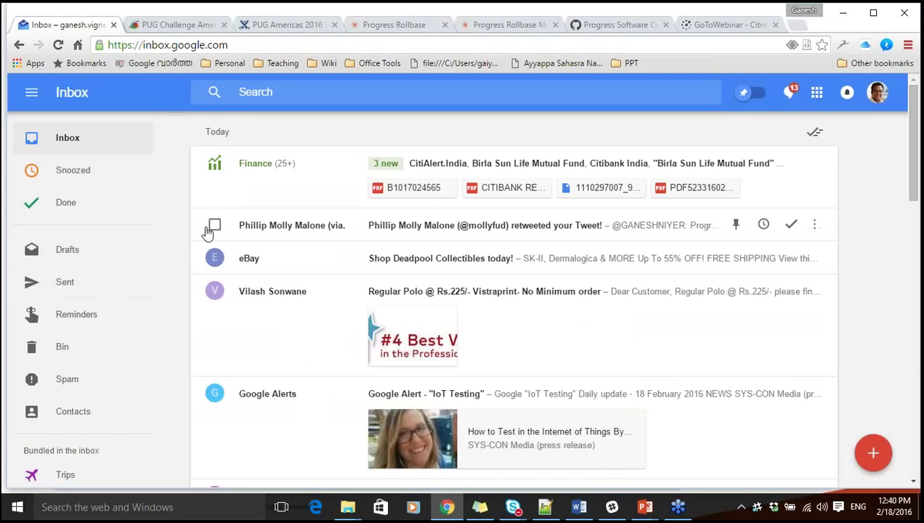
click(63, 388)
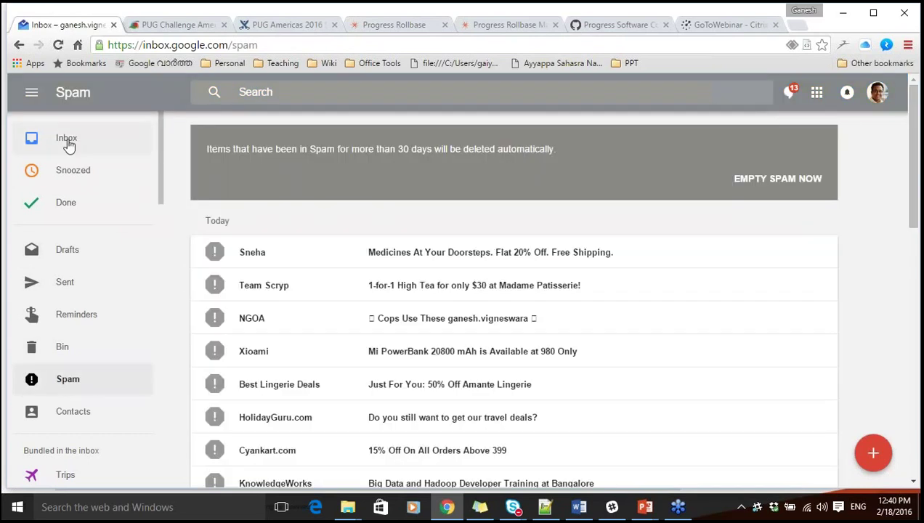
click(69, 144)
Back in Rollbase, run 'Email for leave approval action' on Leave 1 to fire its email trigger.
click(414, 29)
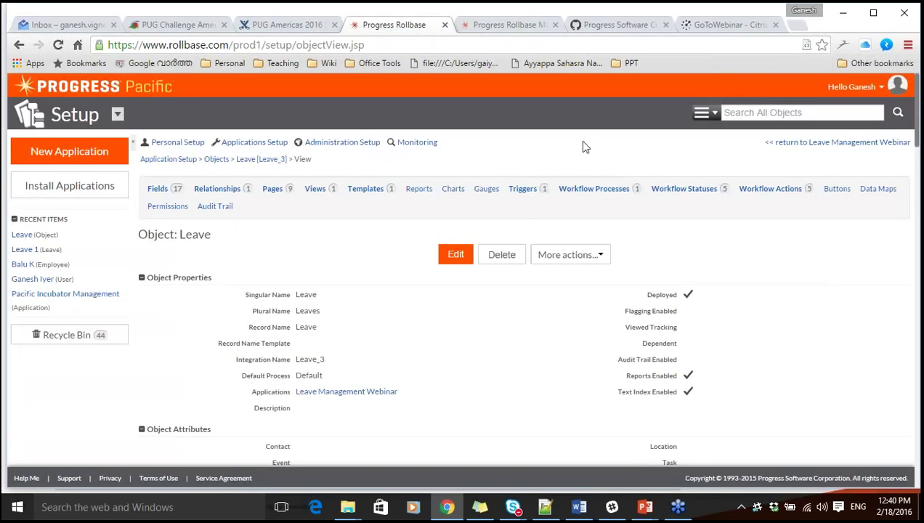
click(816, 142)
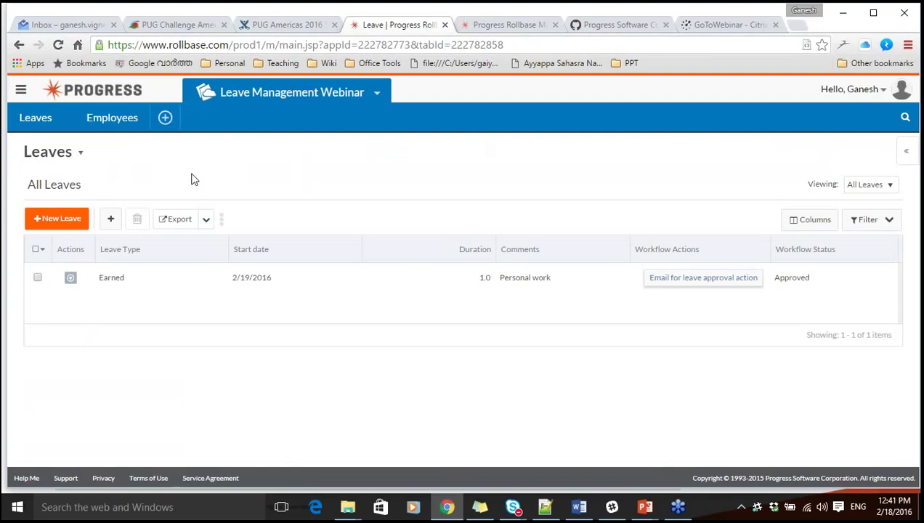
click(654, 279)
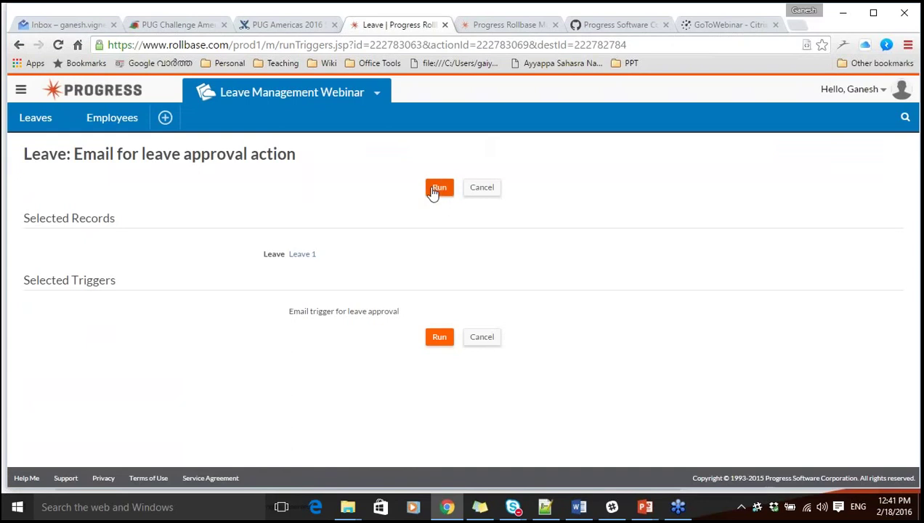
click(436, 188)
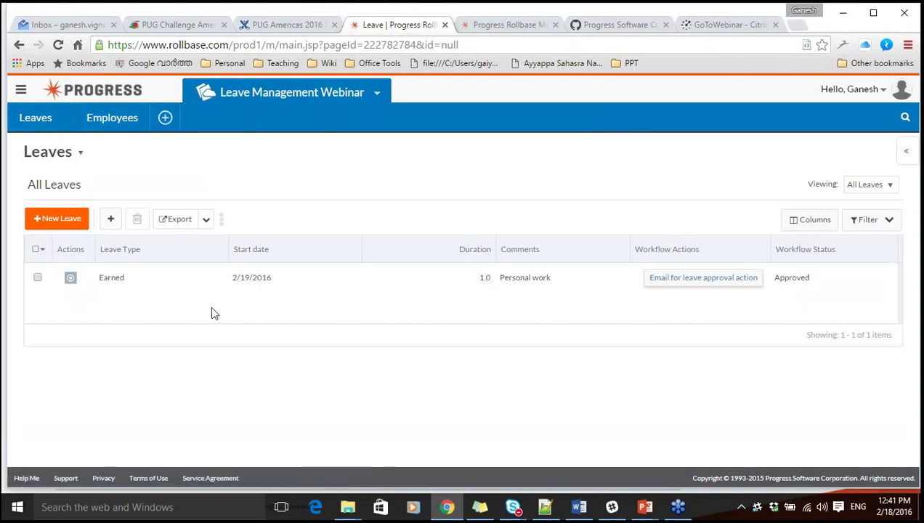
Look over the Viewing and Export dropdowns, then open row-colour settings for the All Leaves view.
click(866, 188)
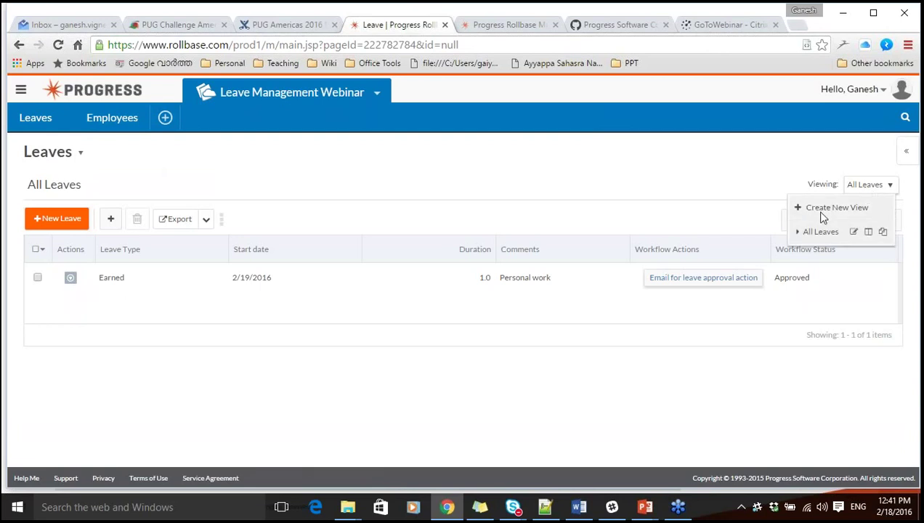
click(570, 193)
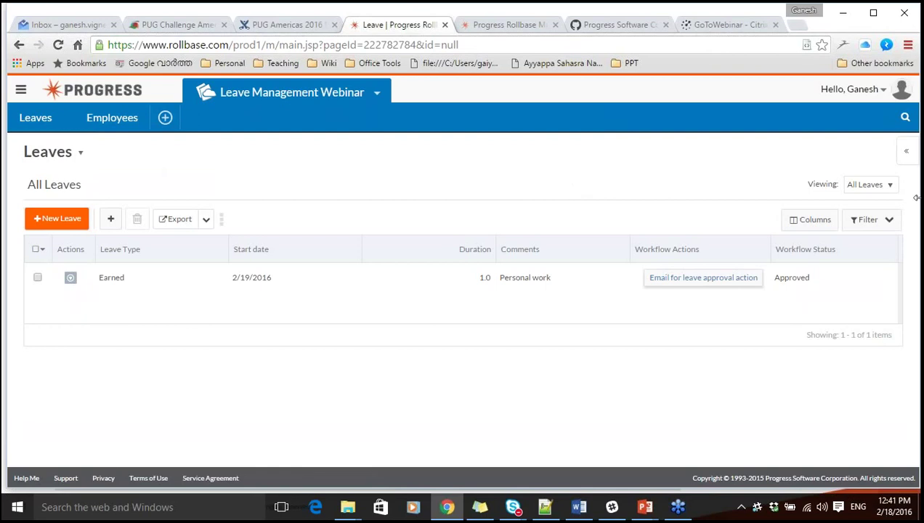
click(869, 190)
click(869, 190)
click(207, 225)
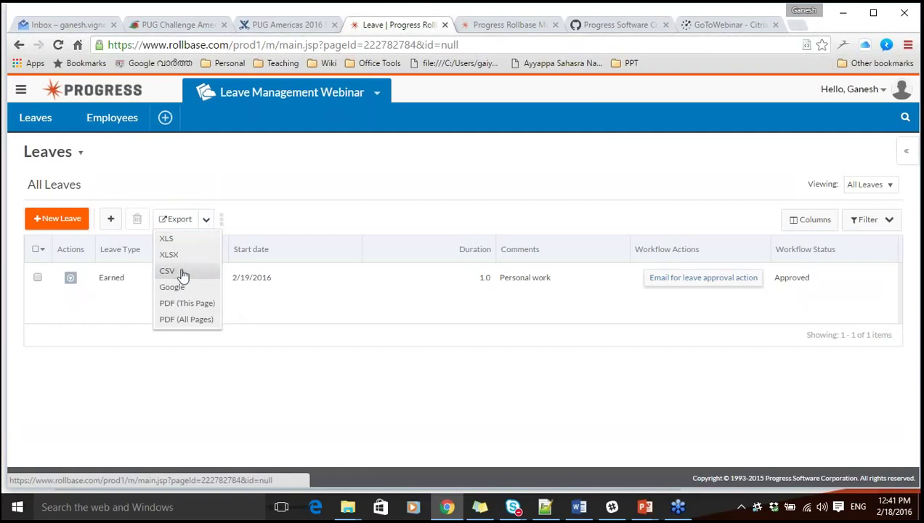
click(320, 376)
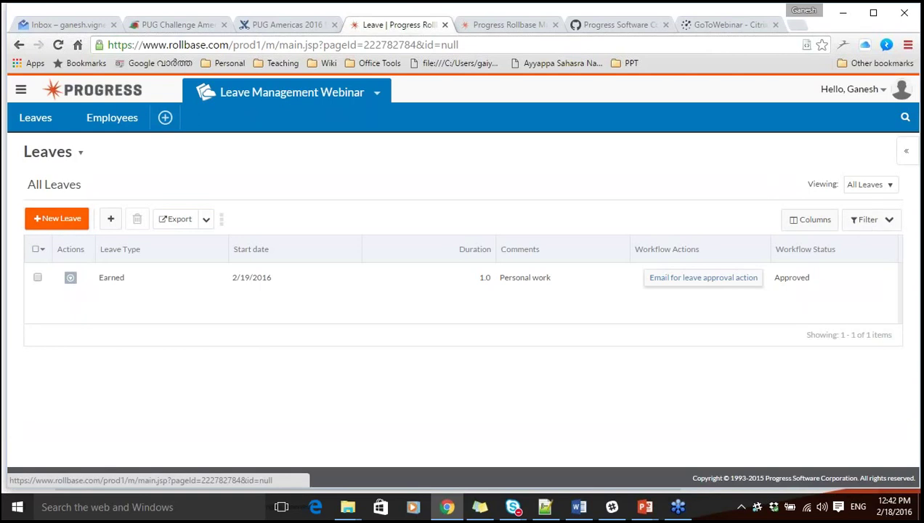
click(866, 186)
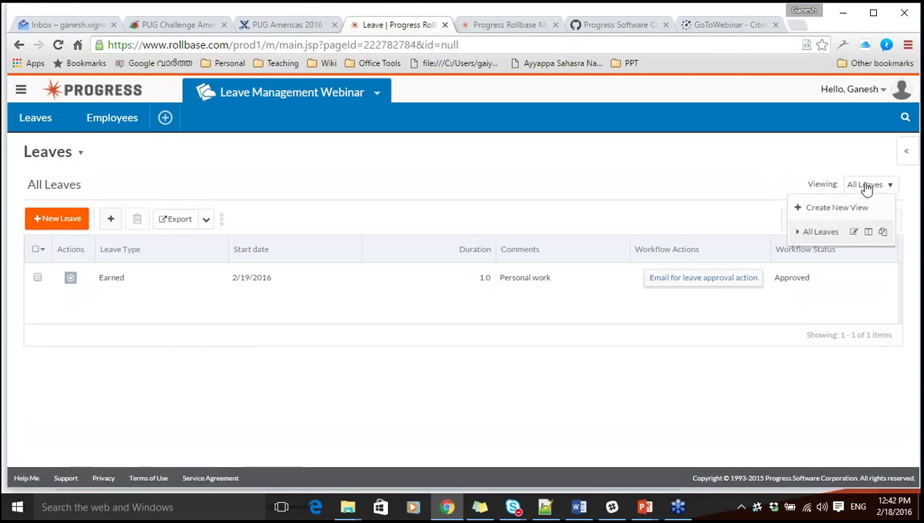
click(868, 233)
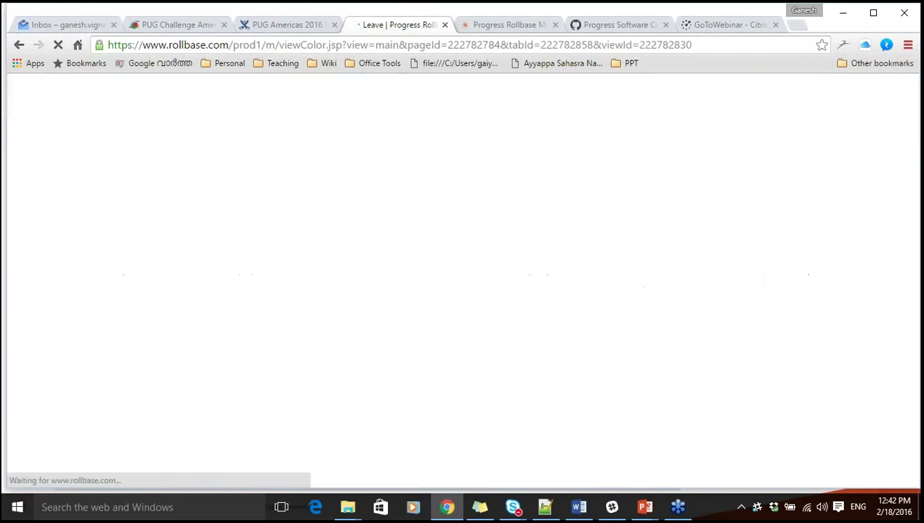
Add a rule colouring rows with Workflow Status equals Applied cyan (26E0CE).
click(88, 313)
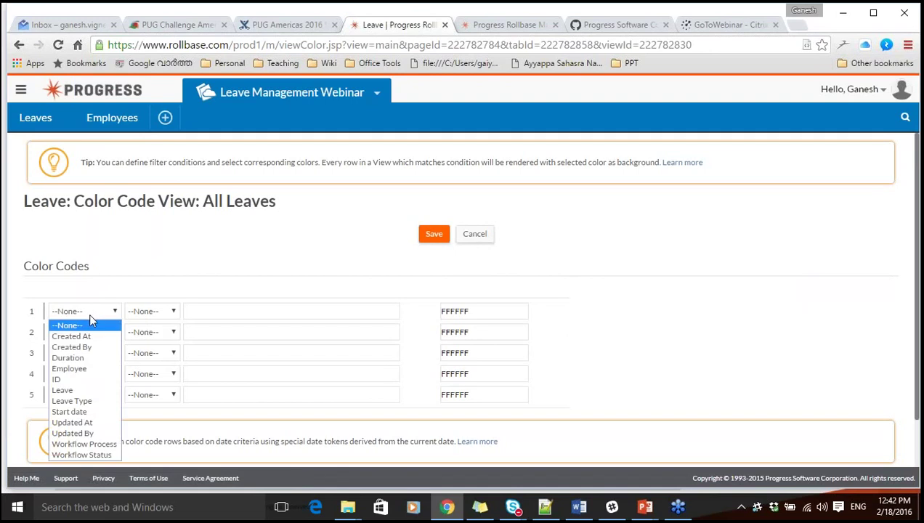
click(98, 455)
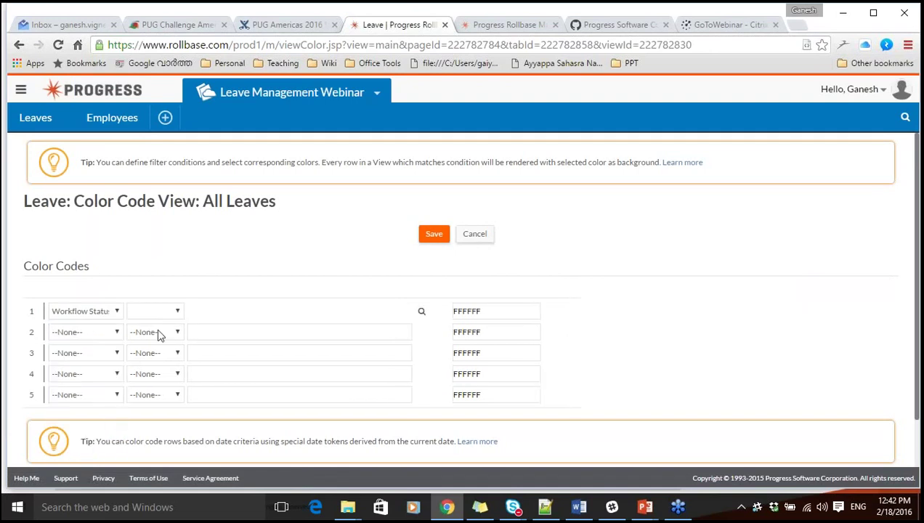
click(154, 312)
click(156, 326)
click(422, 313)
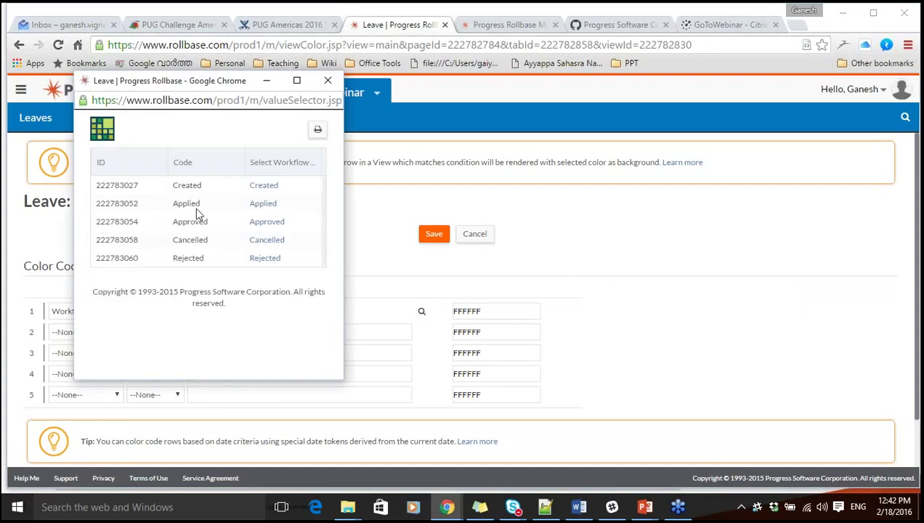
click(265, 205)
click(499, 311)
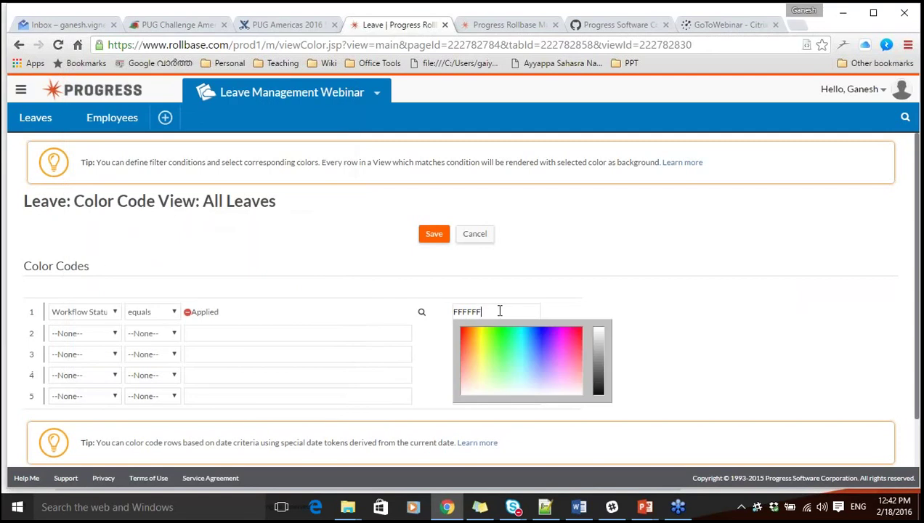
click(520, 335)
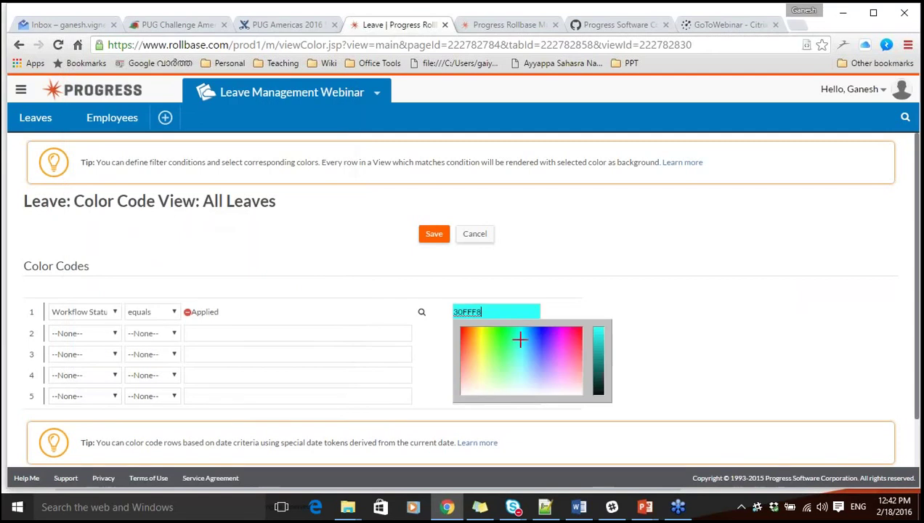
click(599, 343)
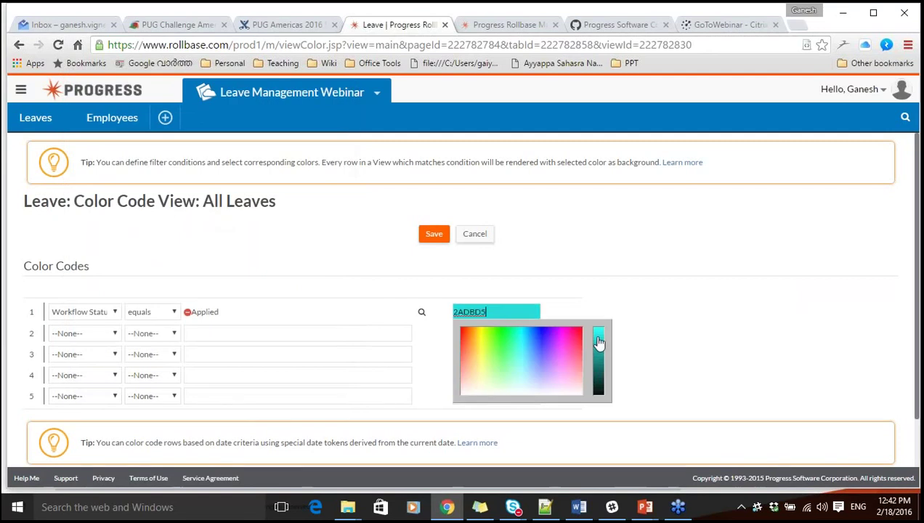
click(520, 340)
click(517, 334)
click(519, 340)
click(528, 344)
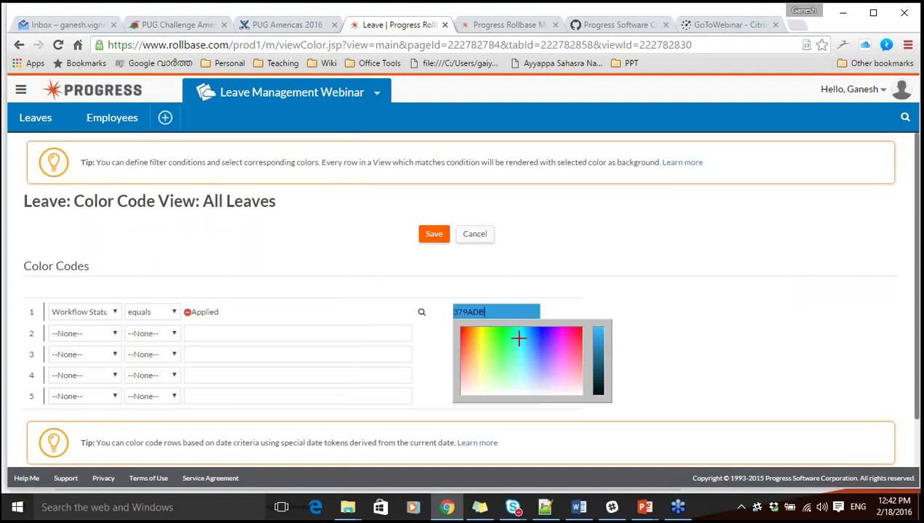
click(519, 336)
click(599, 341)
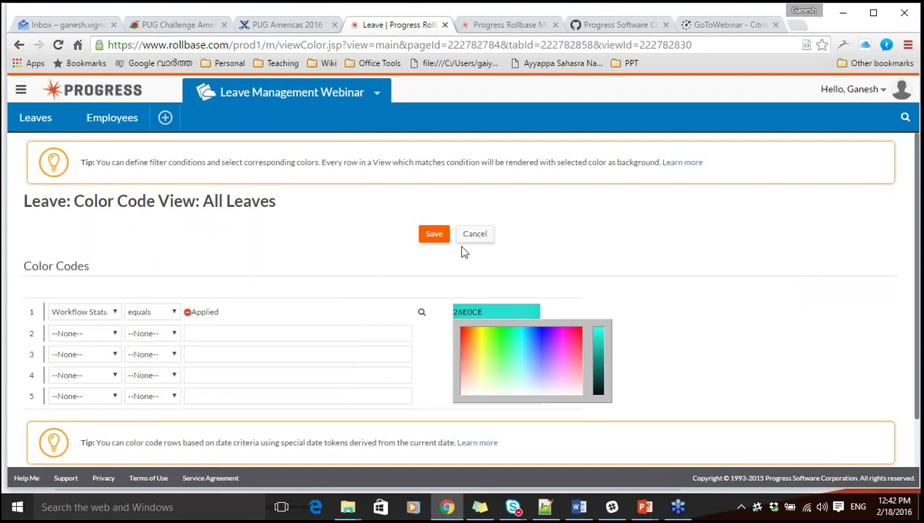
click(550, 293)
Add a second rule colouring Workflow Status equals Approved rows green (3DDE1D).
click(90, 335)
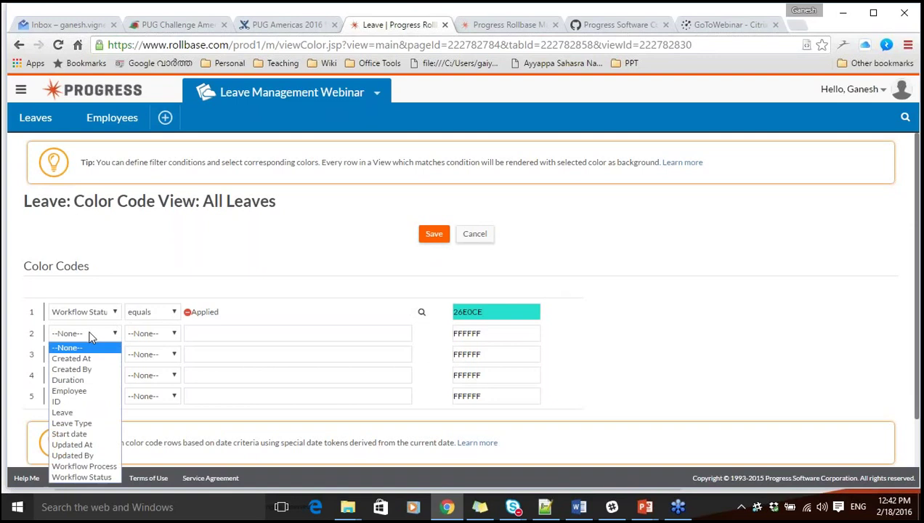
click(88, 476)
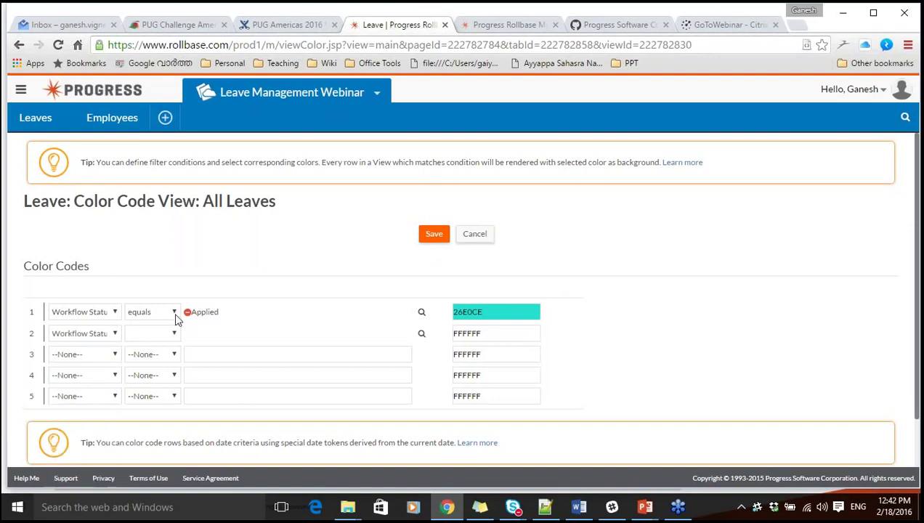
click(149, 334)
click(150, 345)
click(424, 339)
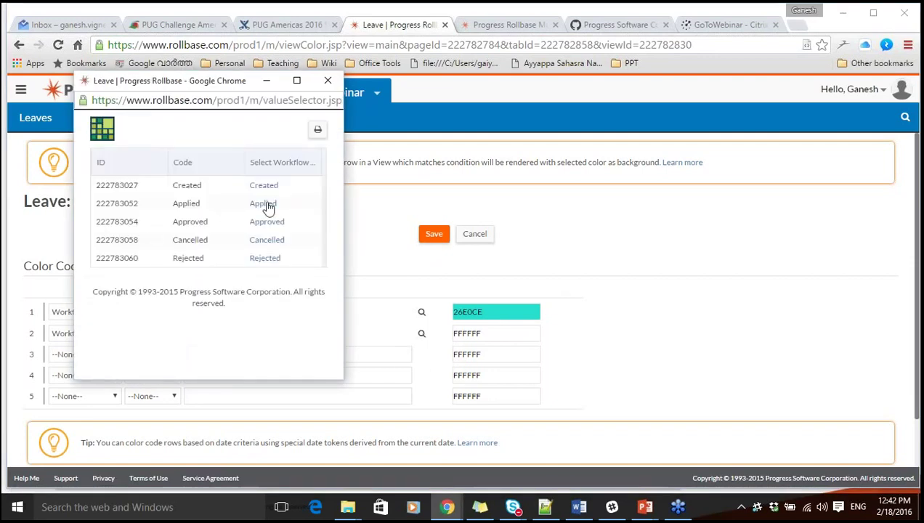
click(267, 222)
click(496, 334)
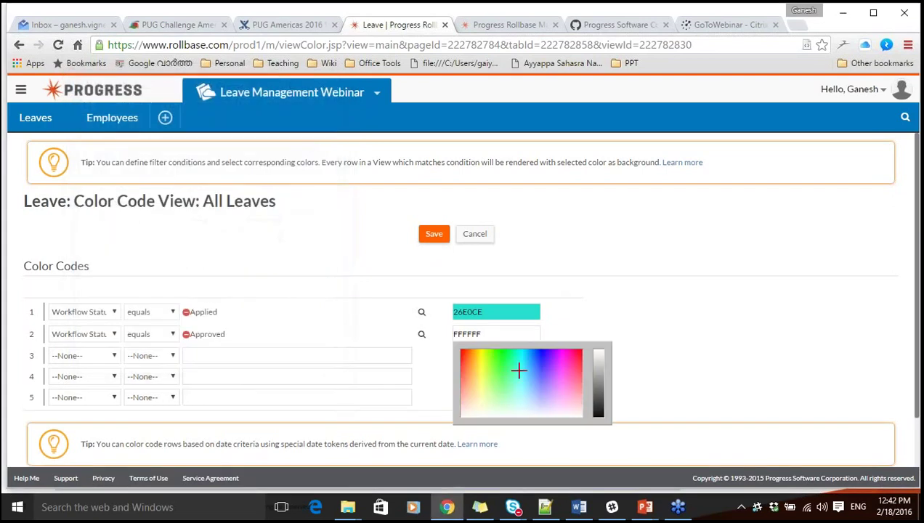
click(497, 359)
click(597, 363)
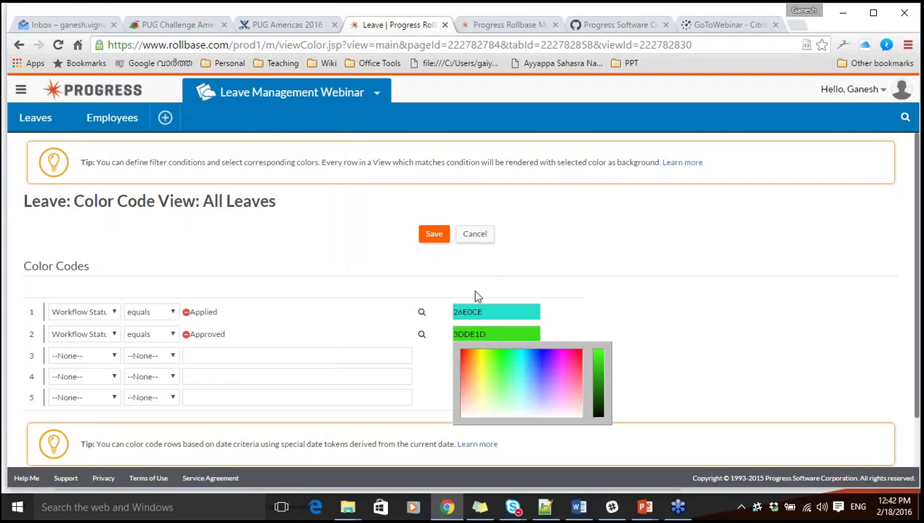
click(538, 291)
Add a third rule colouring Workflow Status equals Cancelled rows light grey, and save the colour rules.
click(86, 355)
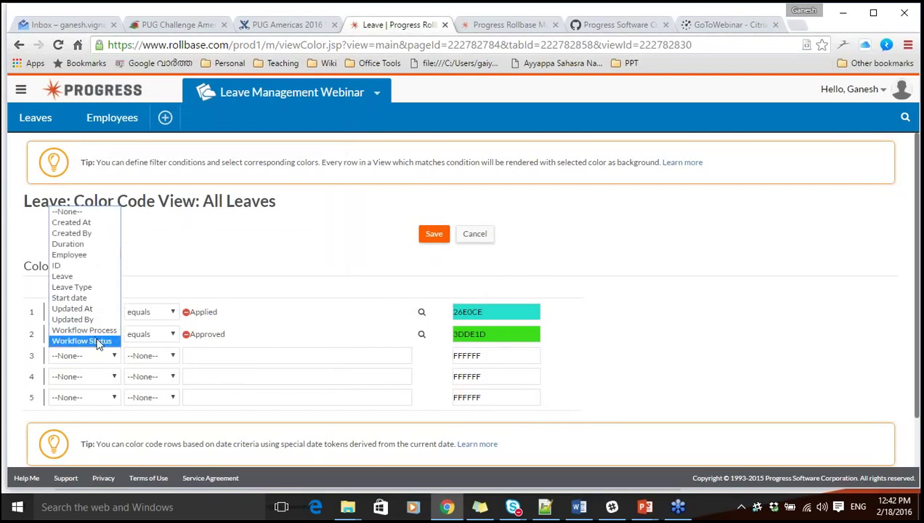
click(98, 344)
click(151, 356)
click(152, 367)
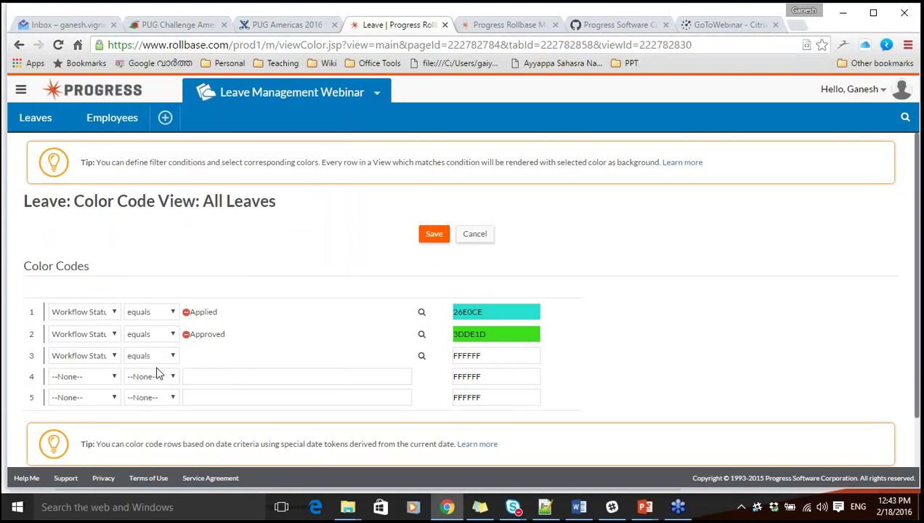
click(421, 357)
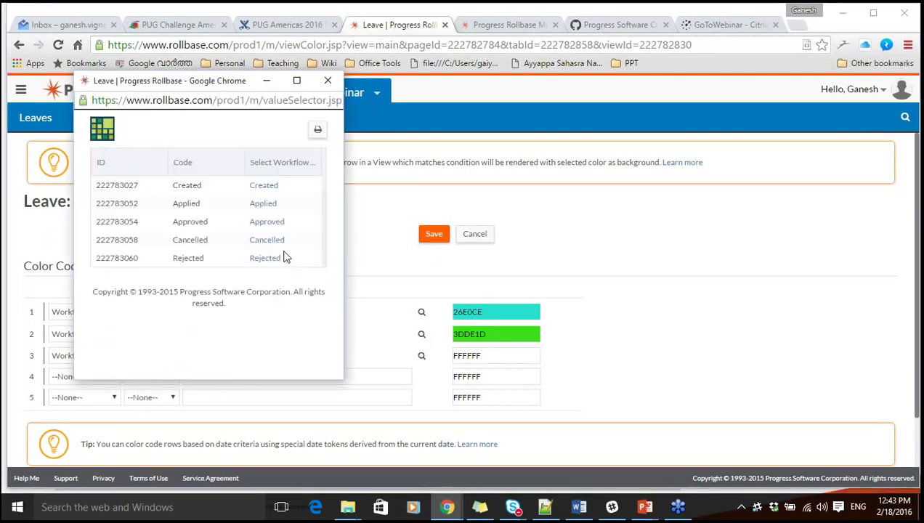
click(262, 241)
click(496, 356)
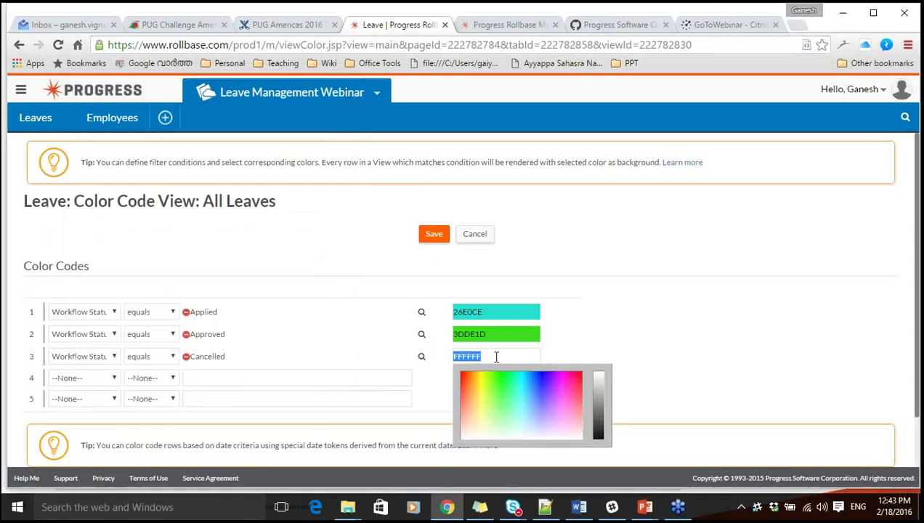
click(599, 414)
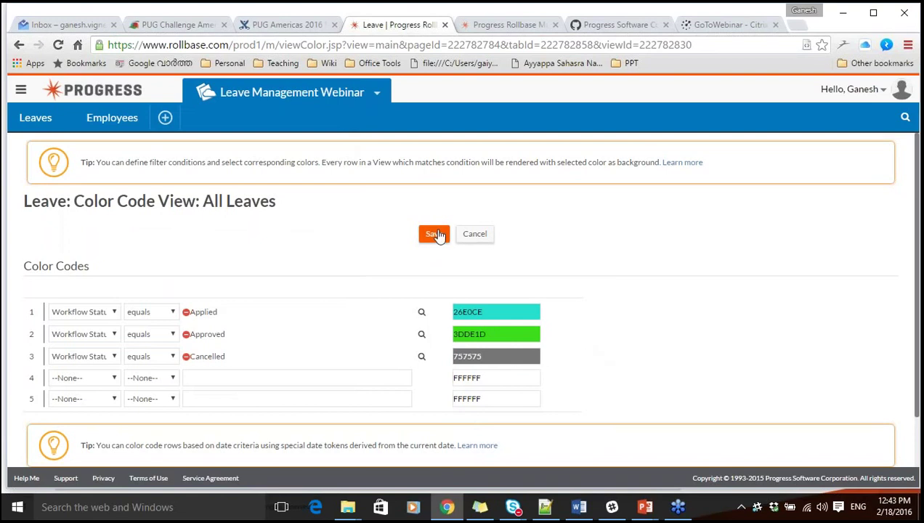
click(496, 356)
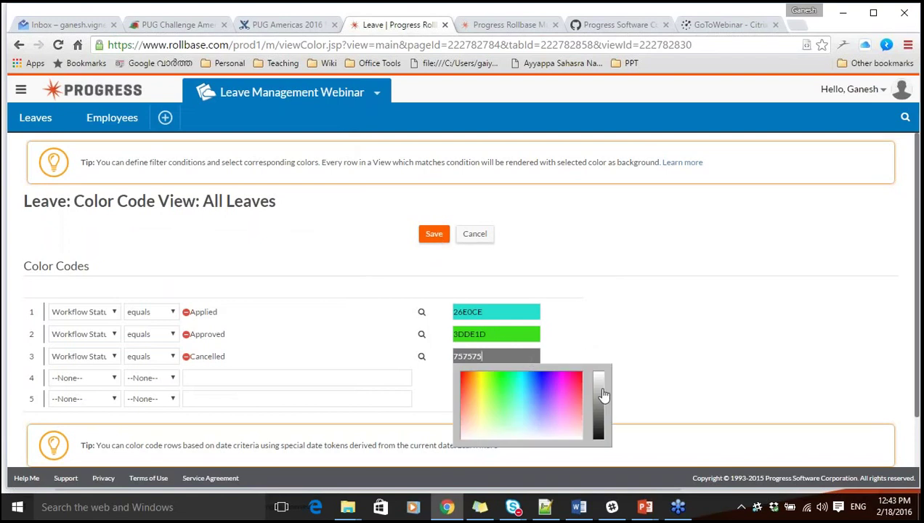
click(601, 386)
click(438, 239)
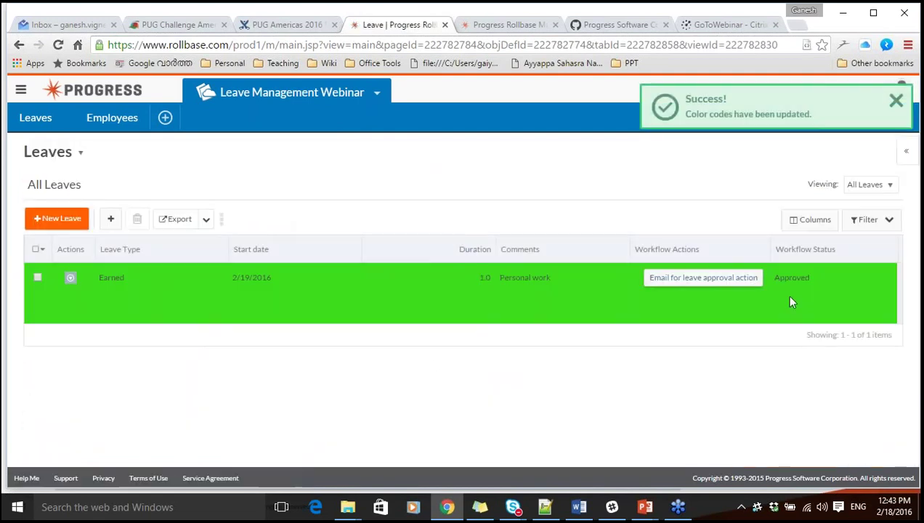
click(62, 221)
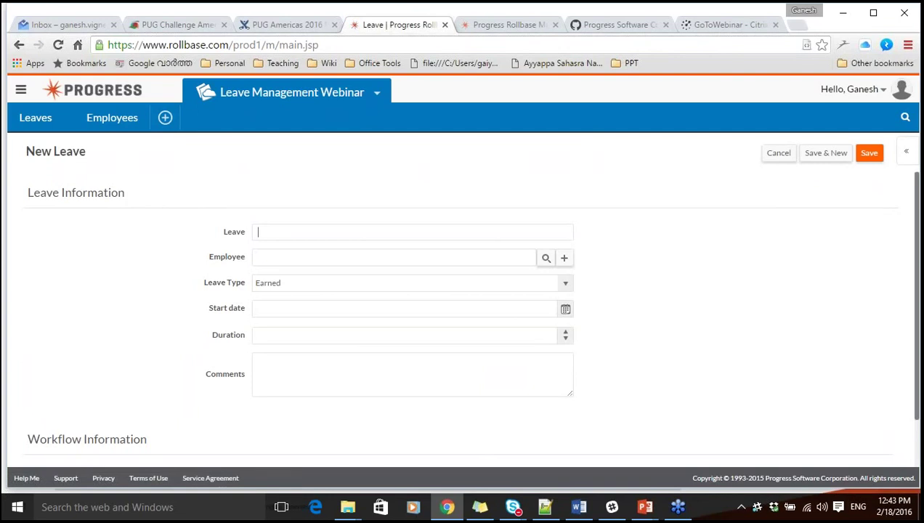
Assign the listed employee and Loss of pay type to the new leave, then view Google Inbox.
click(545, 258)
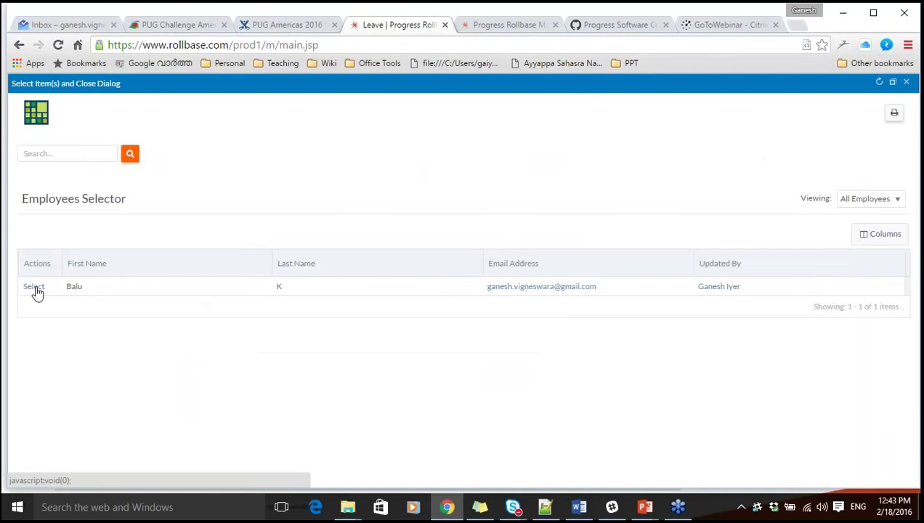
click(35, 287)
click(430, 291)
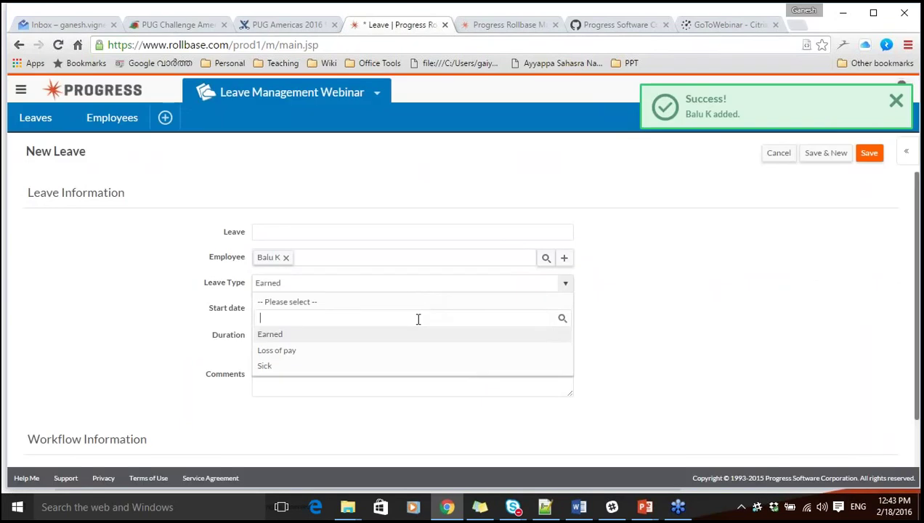
click(406, 350)
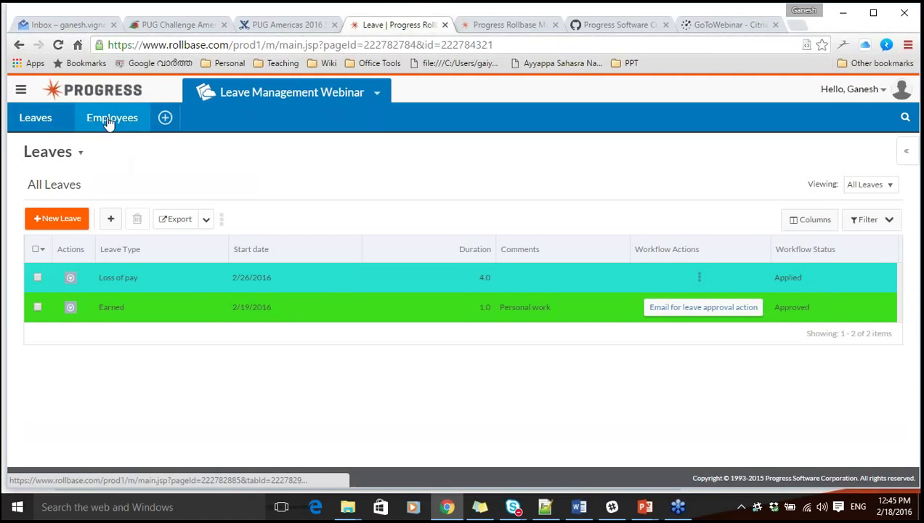
click(69, 25)
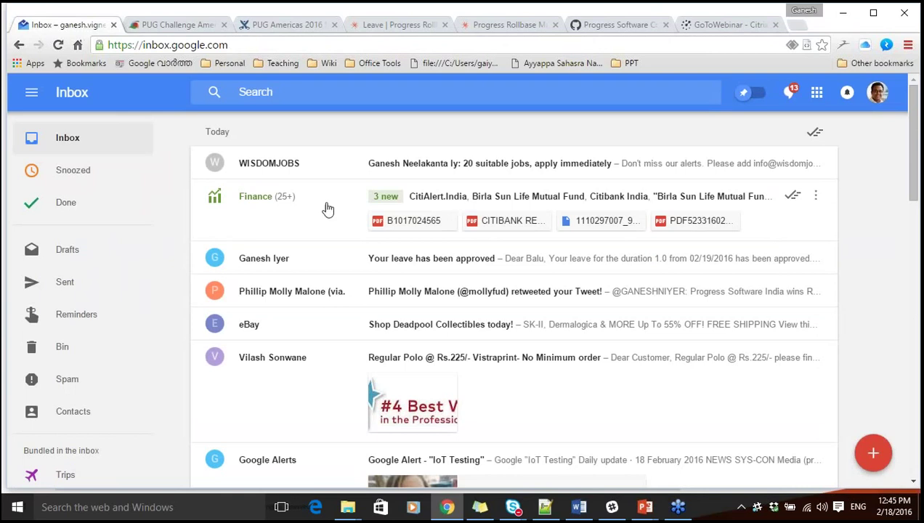
Read the approval email for the 1.0-day 02/19/2016 leave, then return to the Leaves list.
click(398, 261)
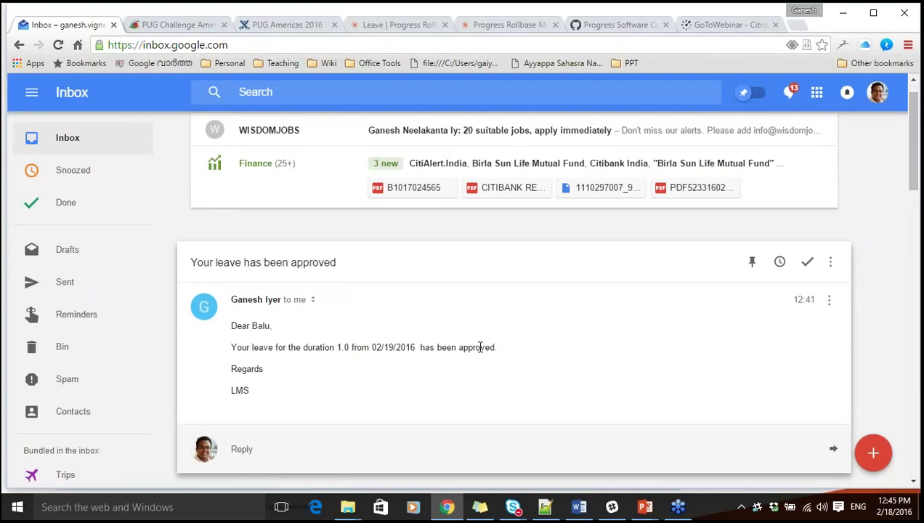
click(348, 256)
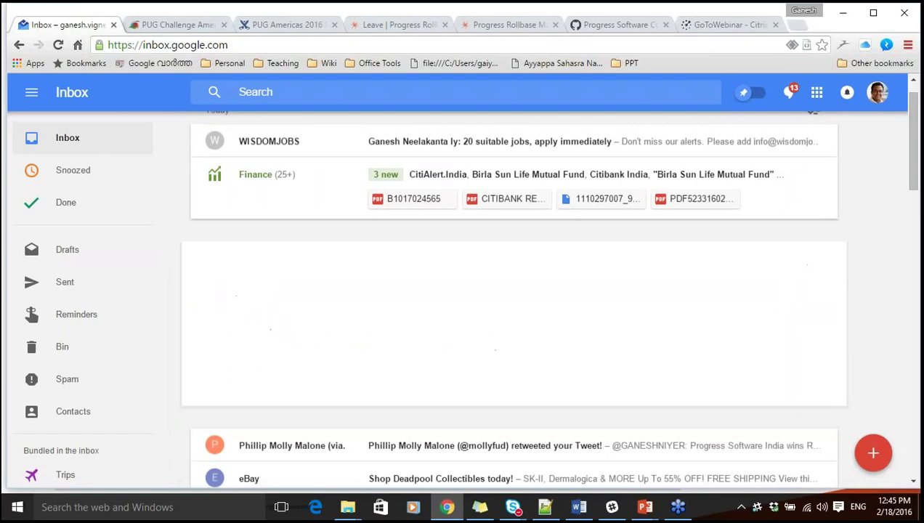
click(396, 25)
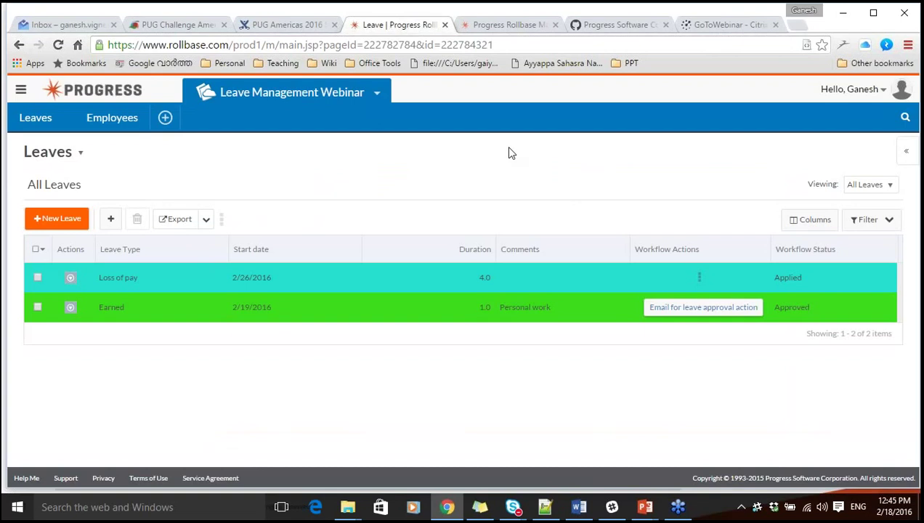
Preview the Default Black theme and then the High Contrast theme from App Settings.
click(377, 95)
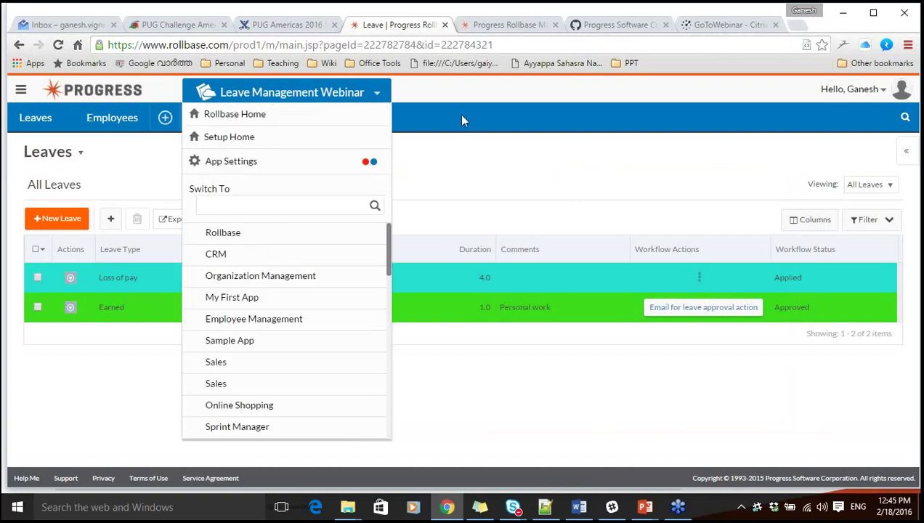
click(377, 166)
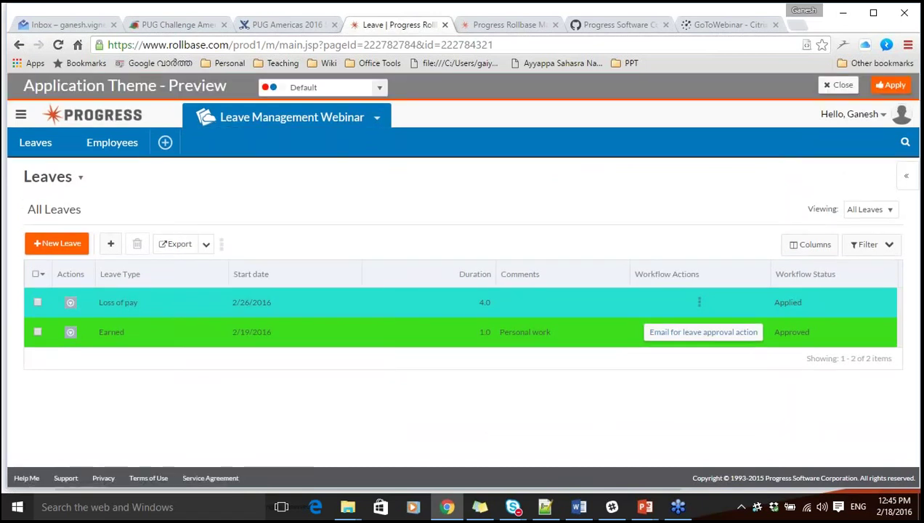
click(377, 88)
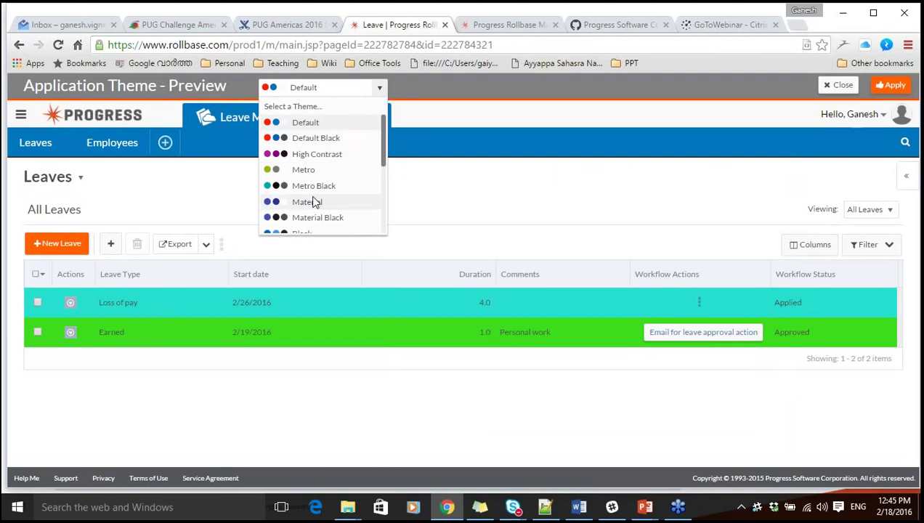
click(325, 137)
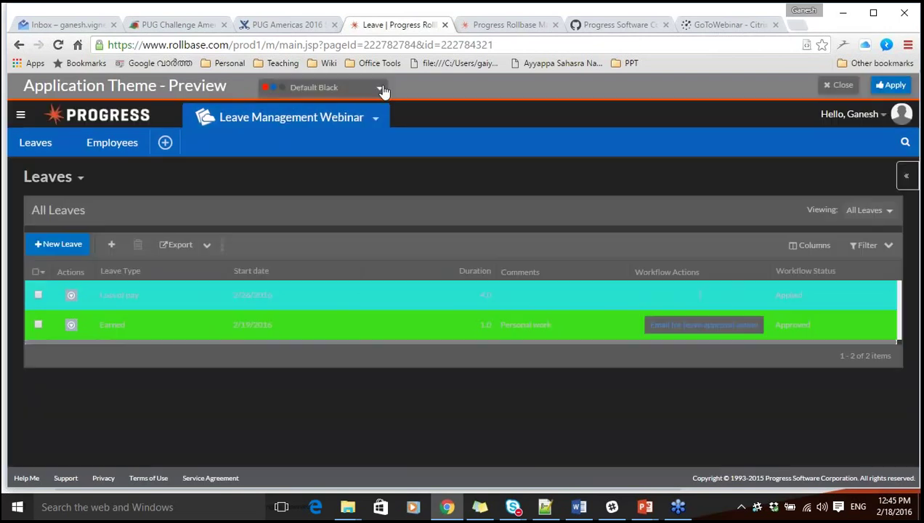
click(381, 88)
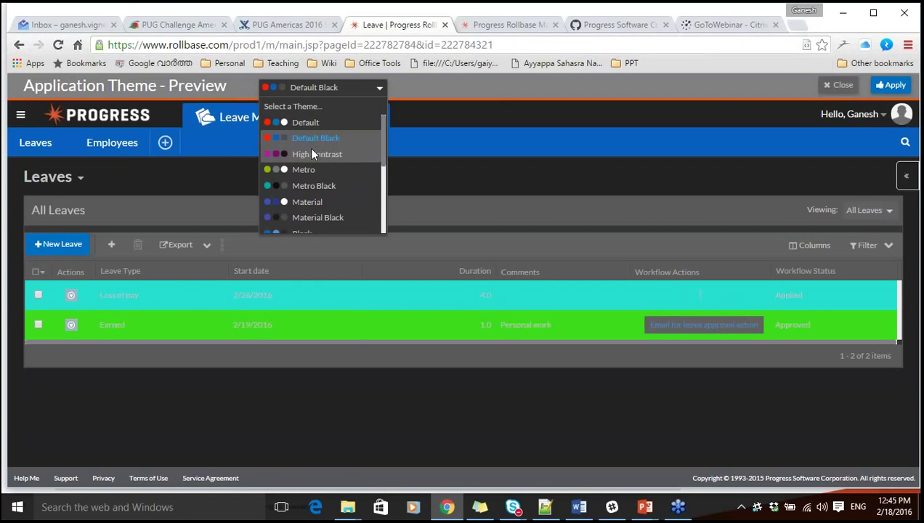
click(311, 153)
Dismiss the theme list and open the Leave object definition from the Leaves menu.
click(387, 88)
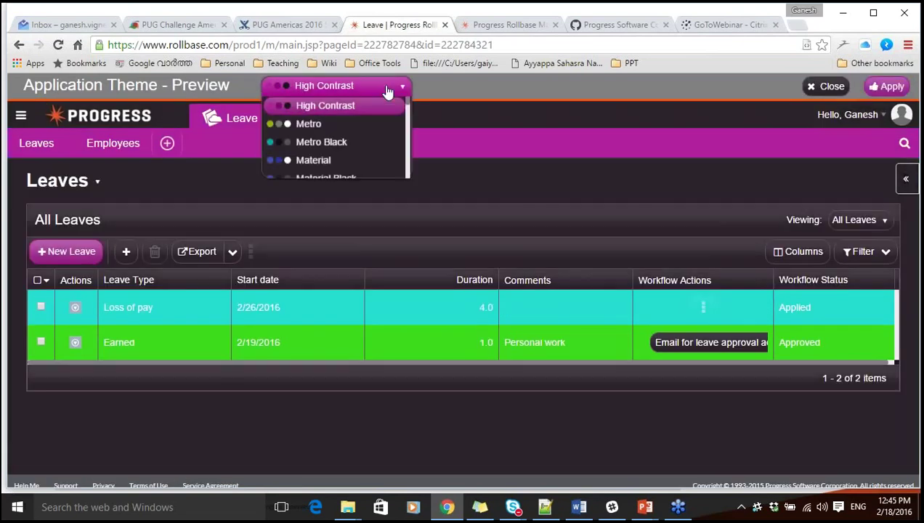
click(447, 167)
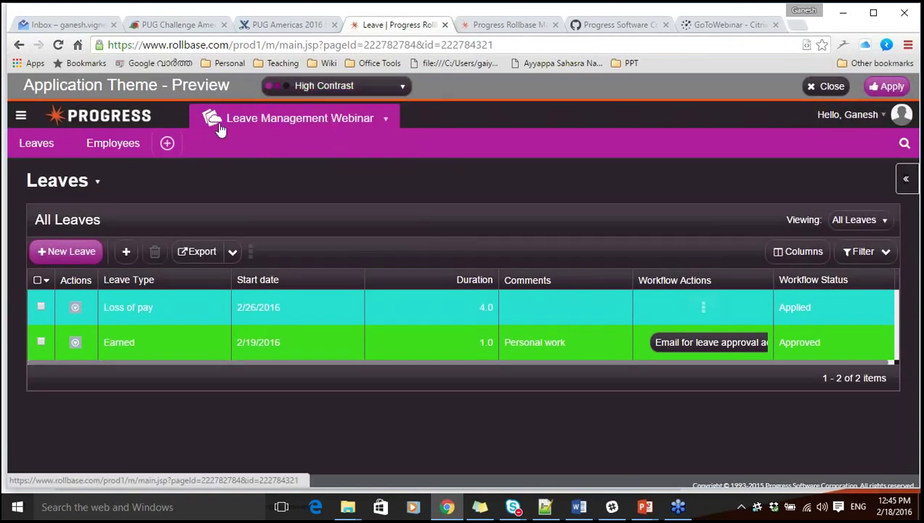
click(97, 181)
click(124, 287)
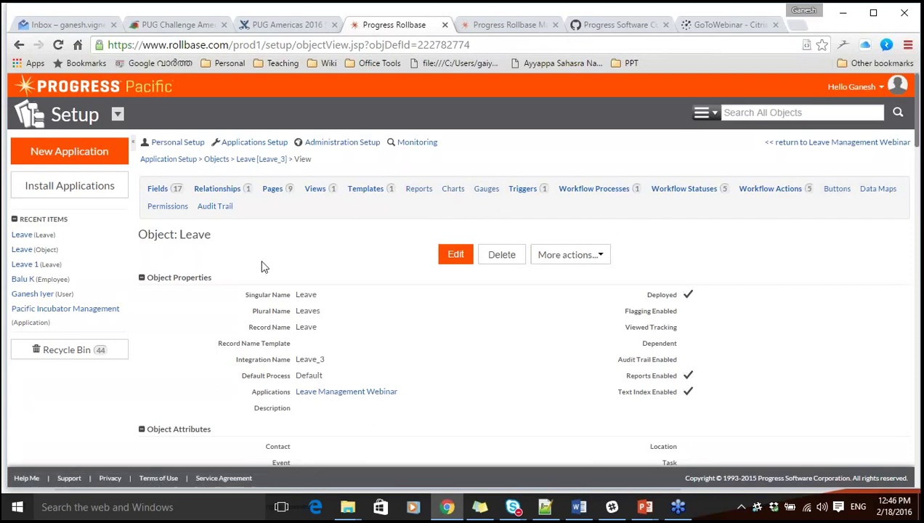
Return to Leave Management Webinar and open its App Settings page, showing version 1 deployed.
click(851, 143)
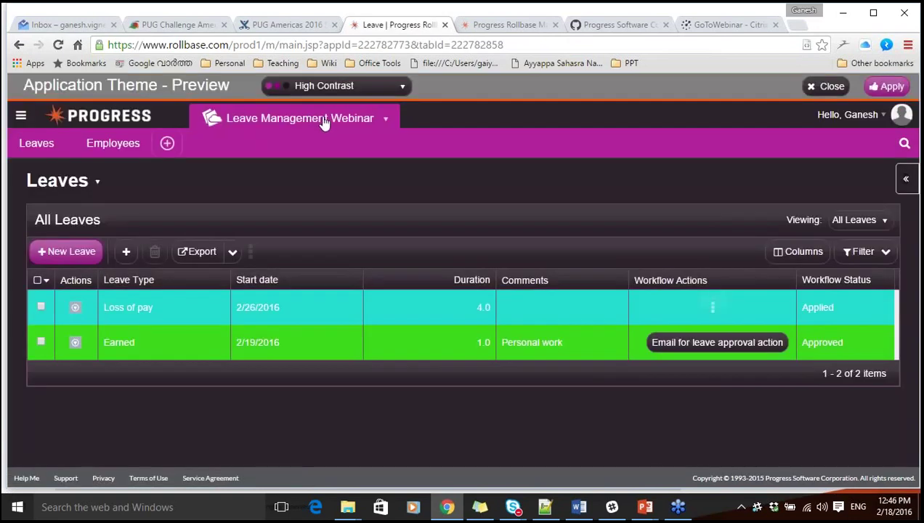
click(383, 118)
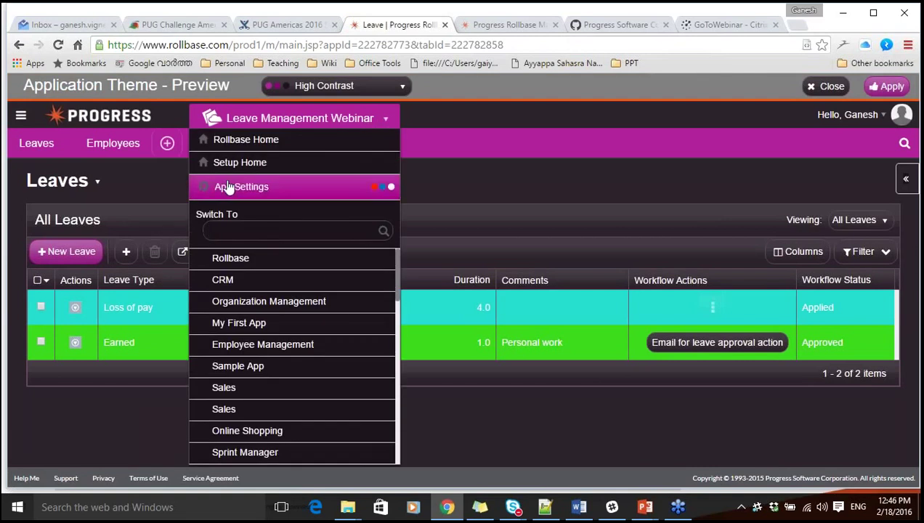
click(229, 187)
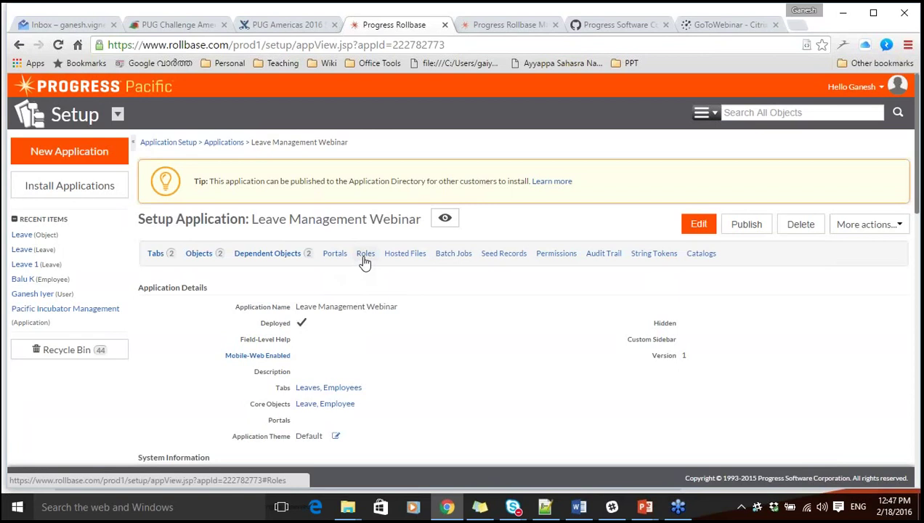
Look over the More actions list, then go to the Rollbase Home page.
click(865, 224)
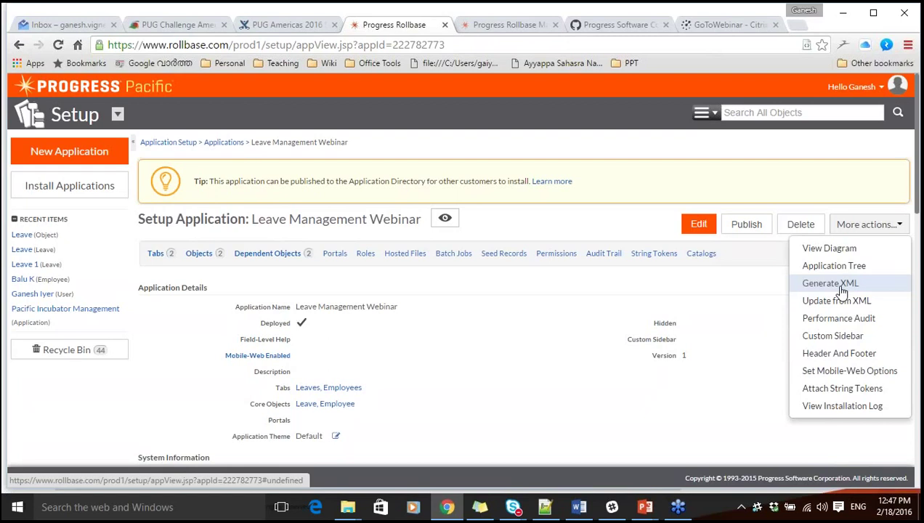
click(610, 340)
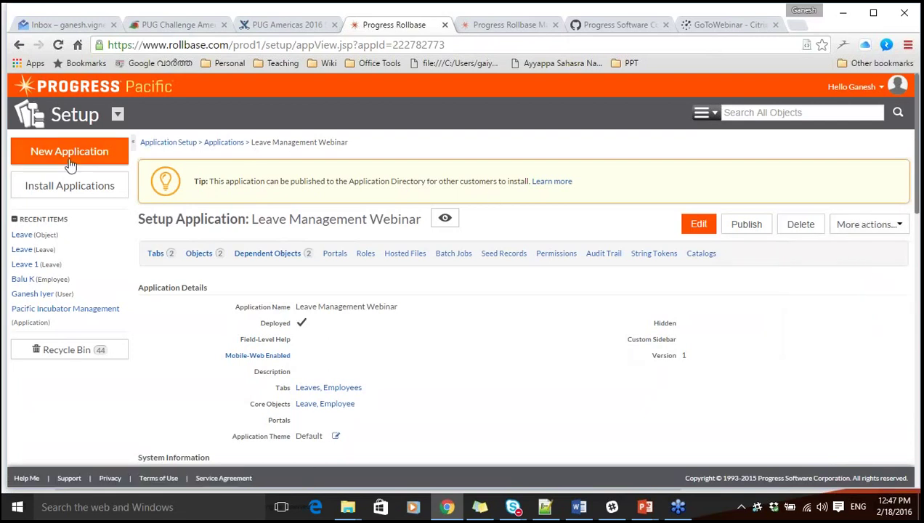
click(117, 118)
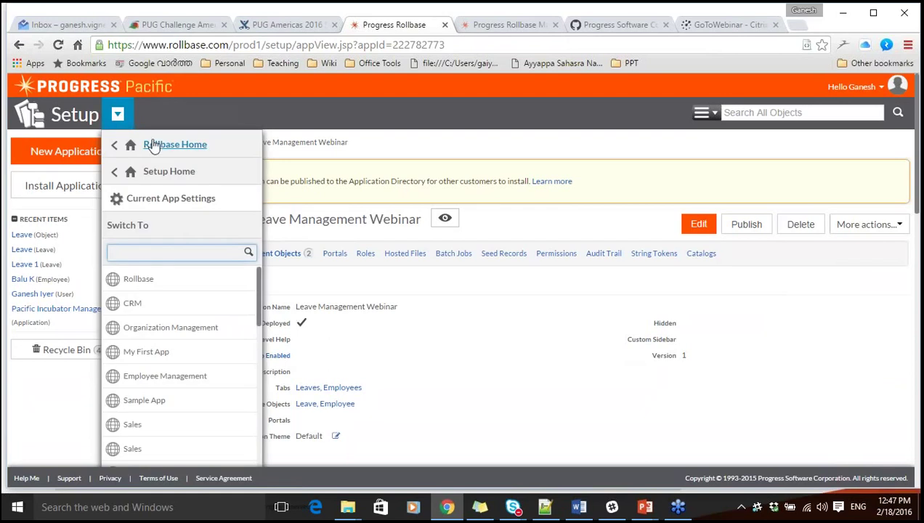
click(154, 145)
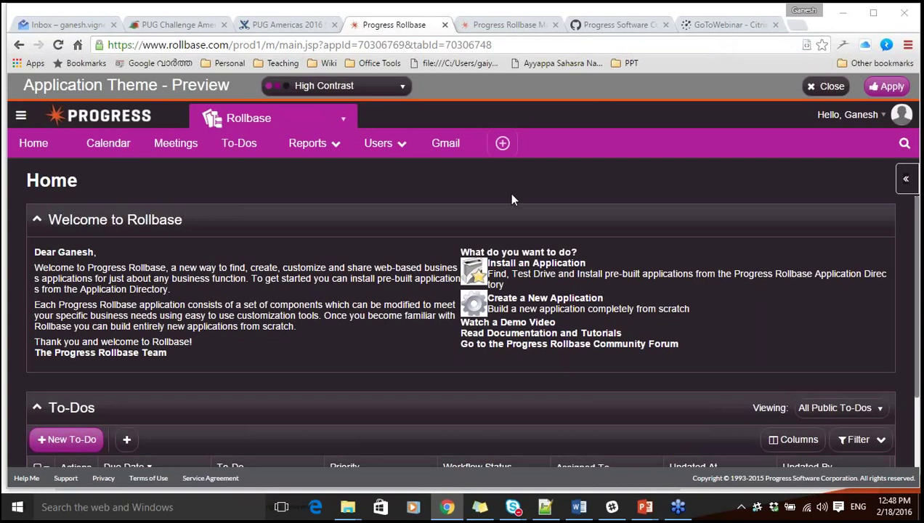
Reset the theme preview to Default and switch apps by searching 'leave' for Leave Management Webinar.
click(392, 86)
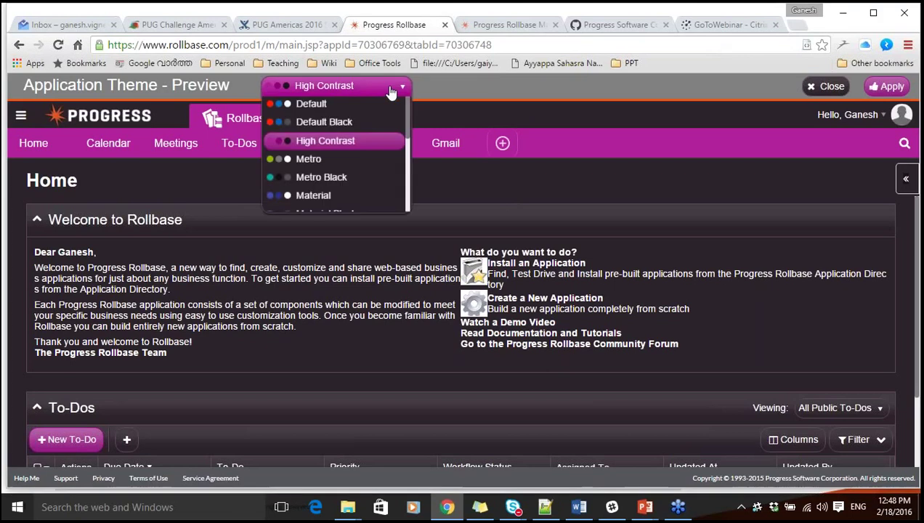
click(323, 126)
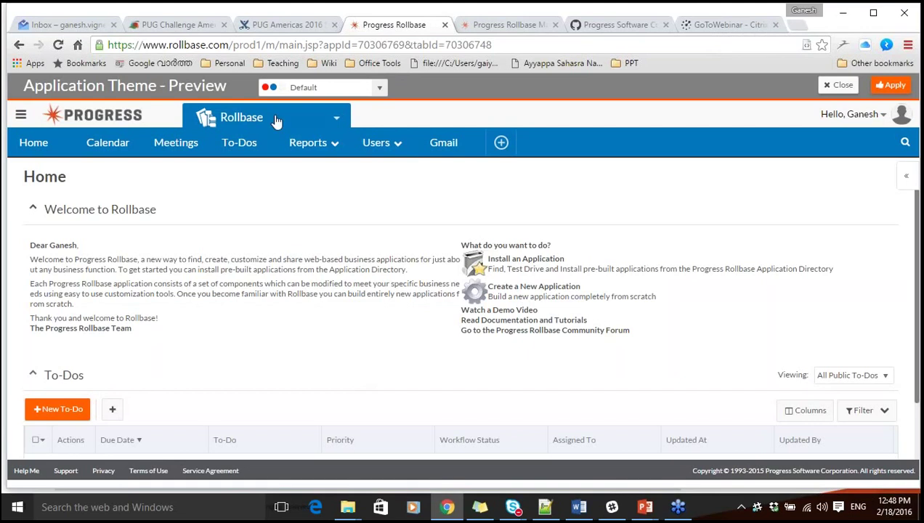
click(331, 119)
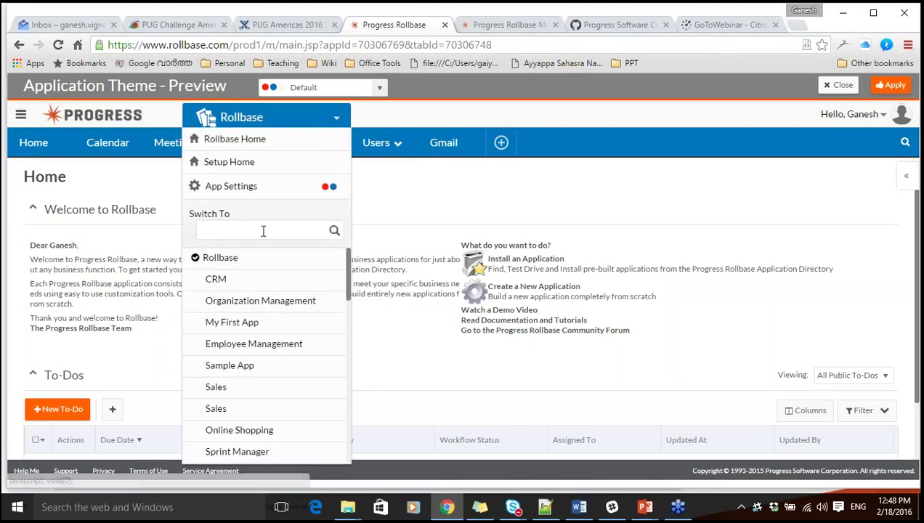
click(262, 230)
text(leave)
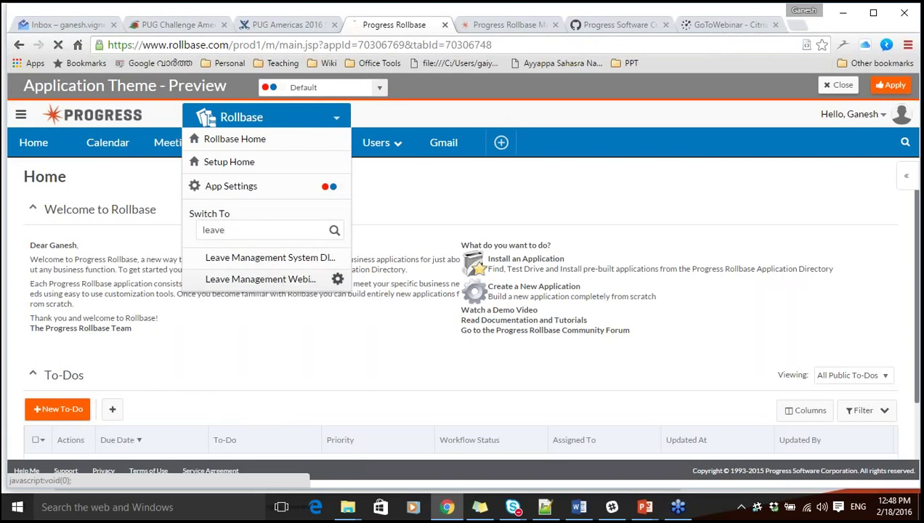
click(274, 280)
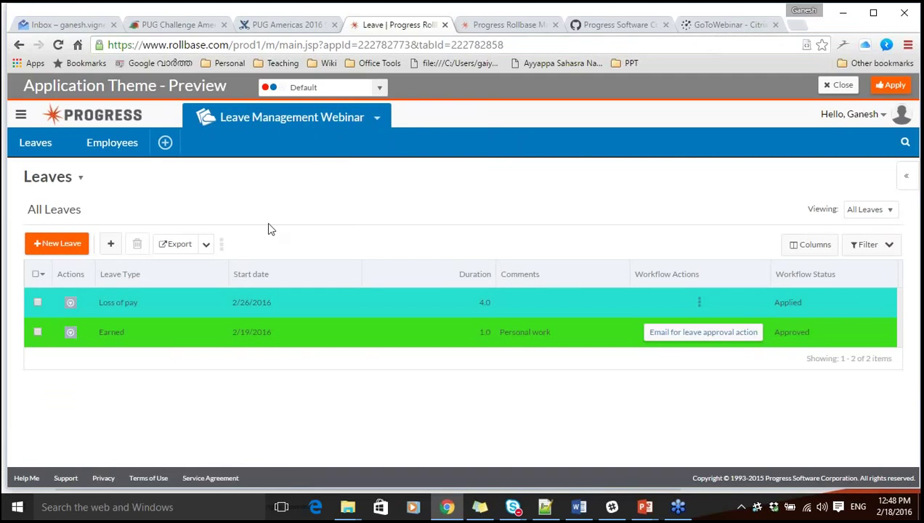
Start a new Leave chart with X axis Leave [Leave_3] and Y axis # of Leaves.
click(81, 178)
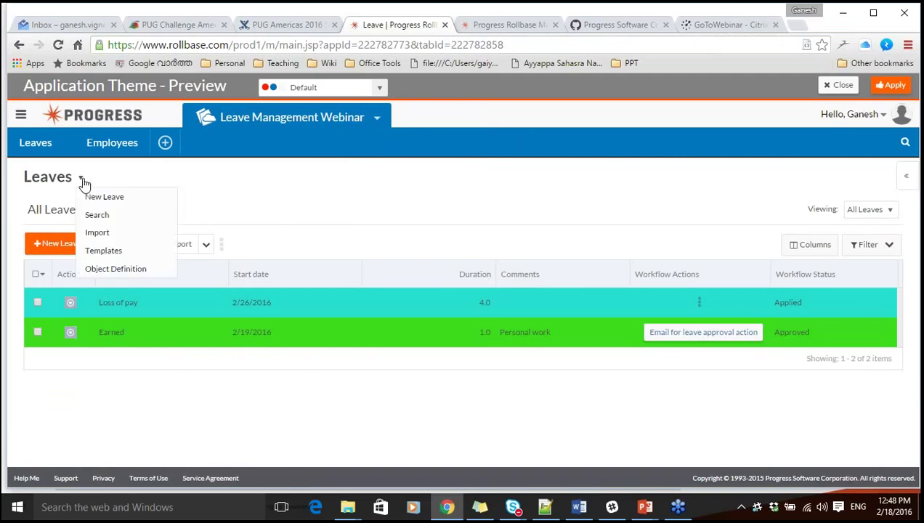
click(114, 269)
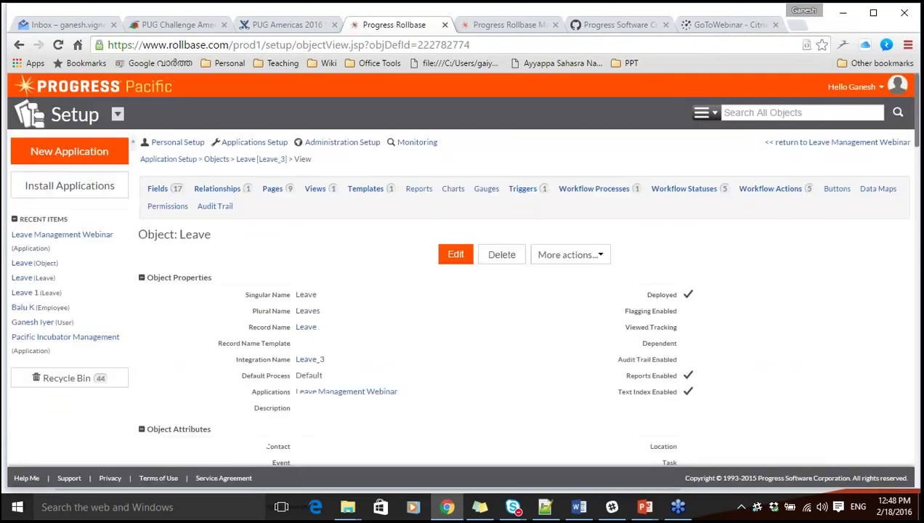
click(457, 191)
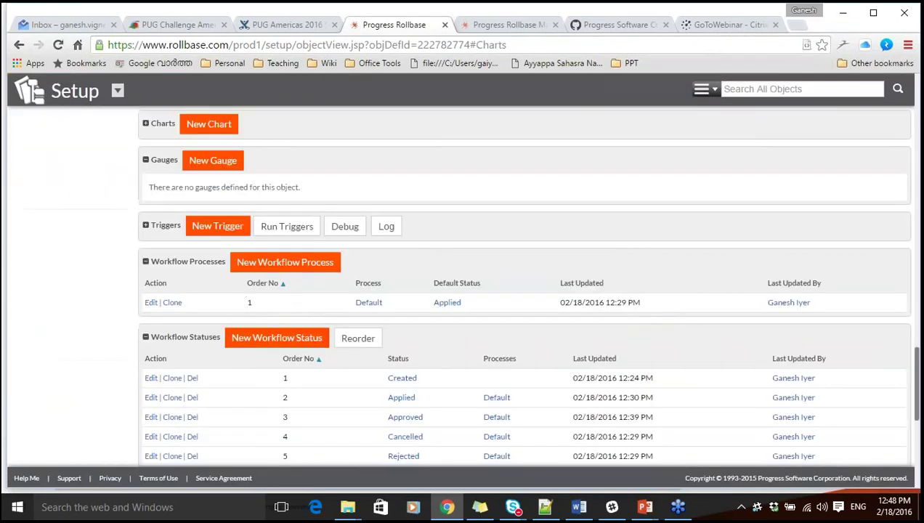
click(220, 128)
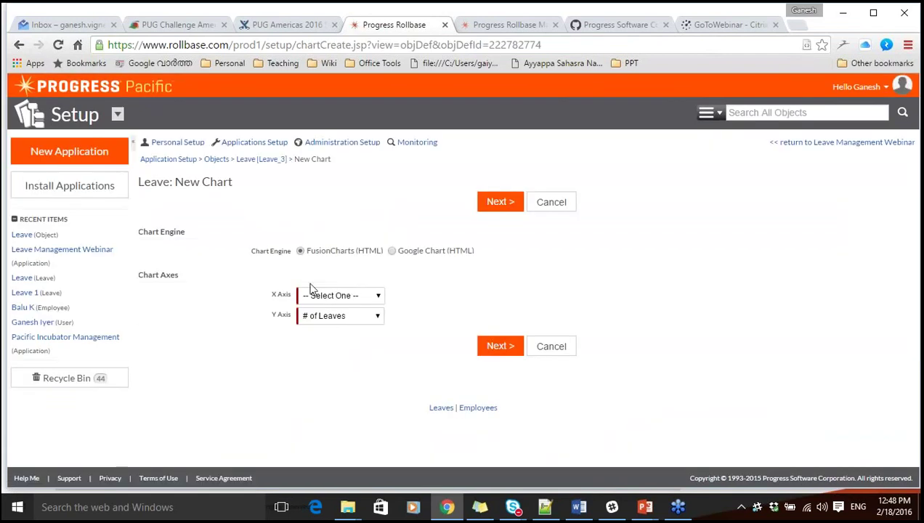
click(314, 298)
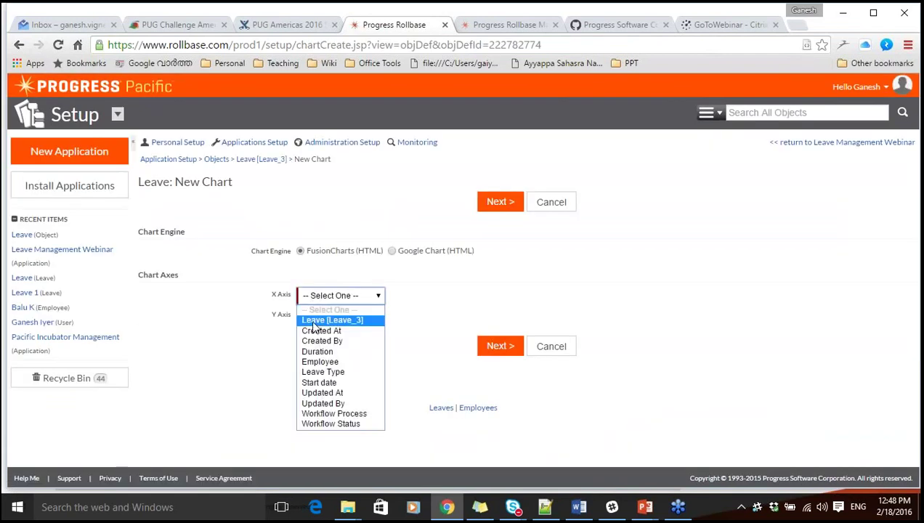
click(314, 323)
click(315, 320)
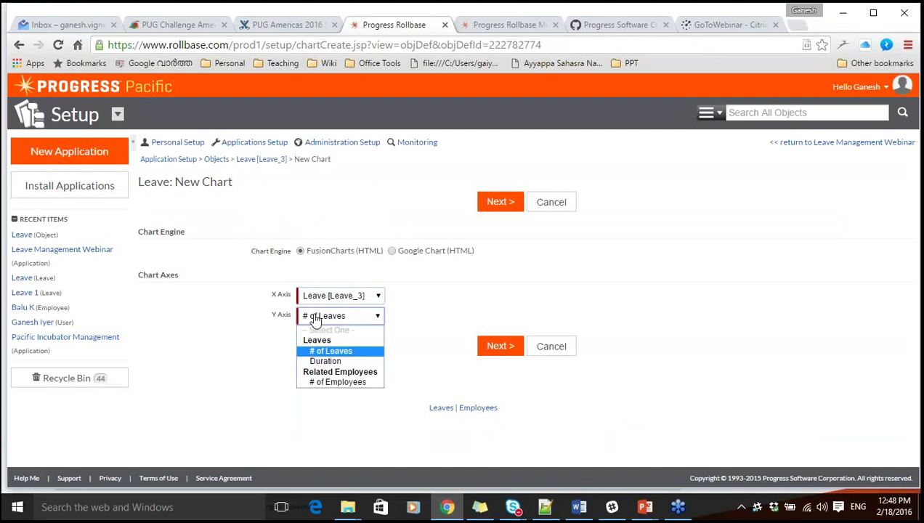
click(324, 351)
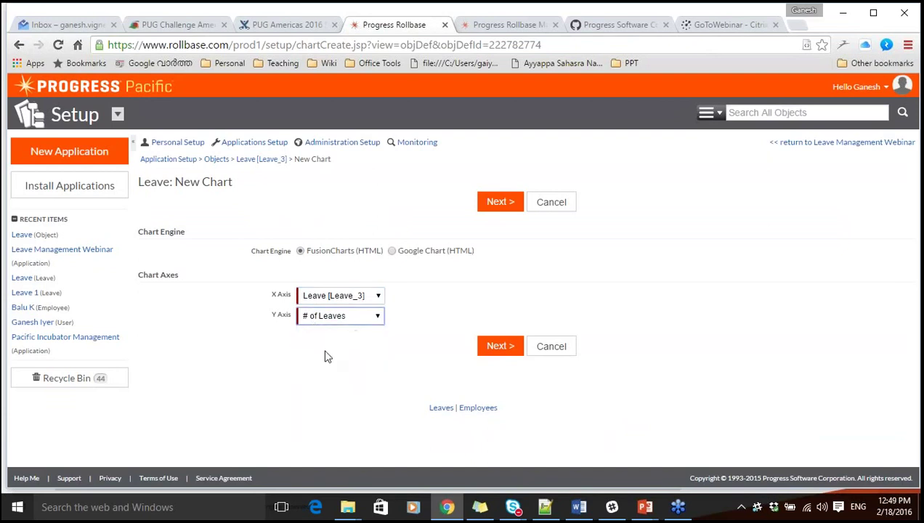
click(500, 203)
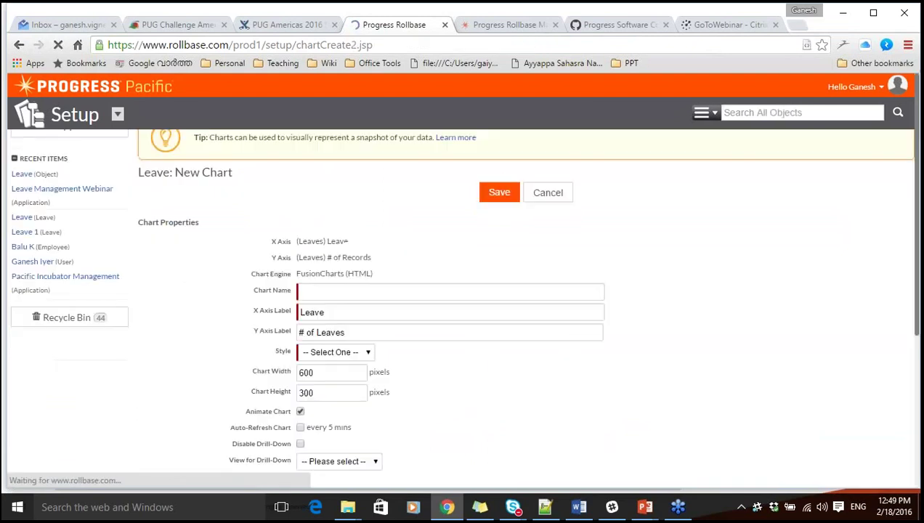
Name the chart 'Leave data', style it Column 3D, and drill down to All Leaves.
scroll(209, 366, down, 2)
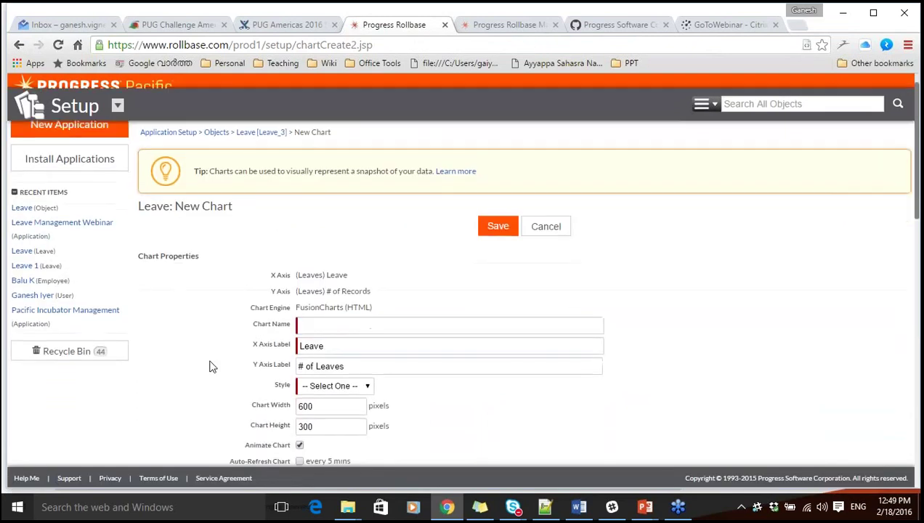
click(379, 266)
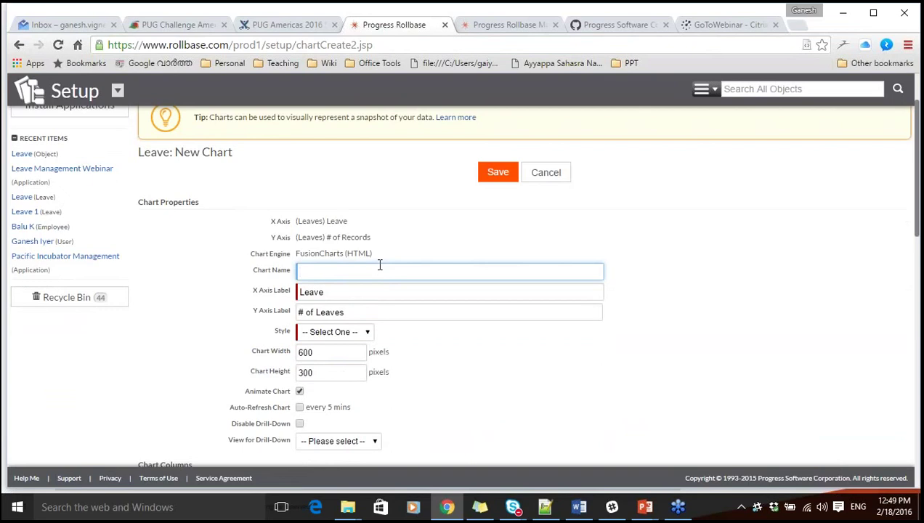
text(Leave data)
click(204, 335)
click(333, 332)
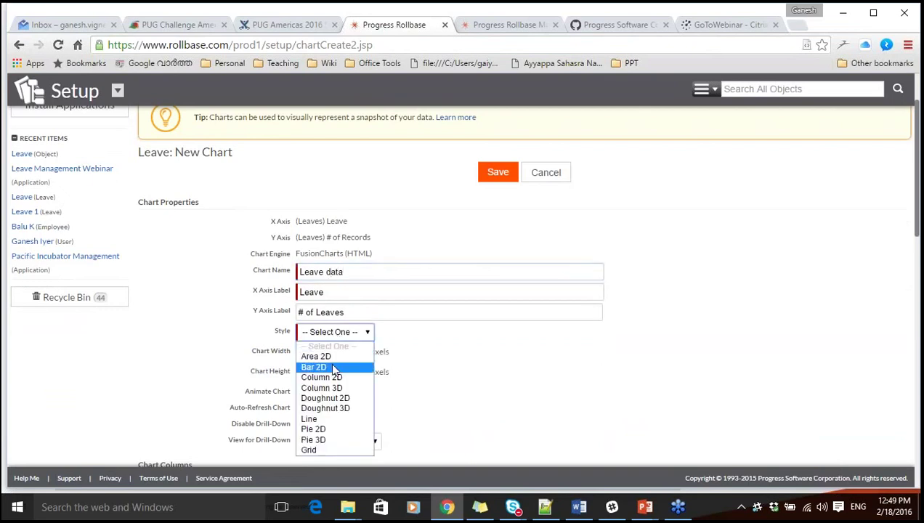
click(337, 387)
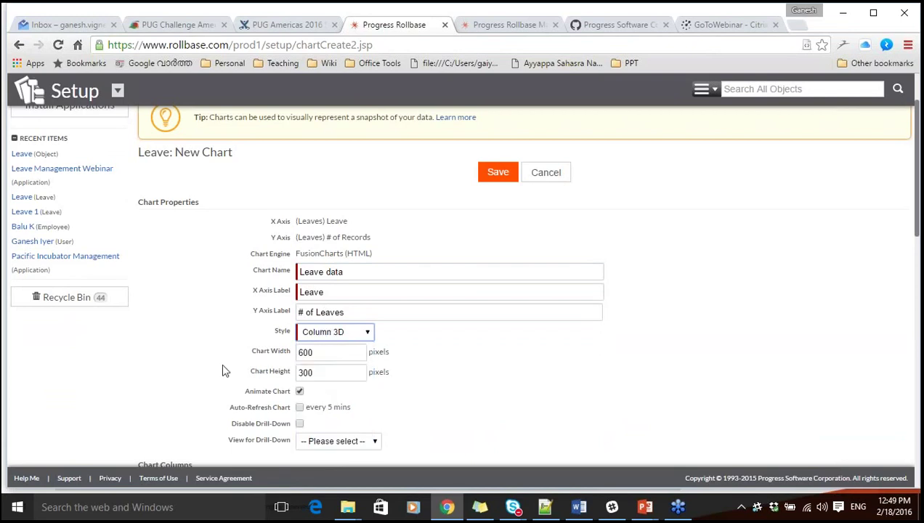
scroll(210, 365, down, 2)
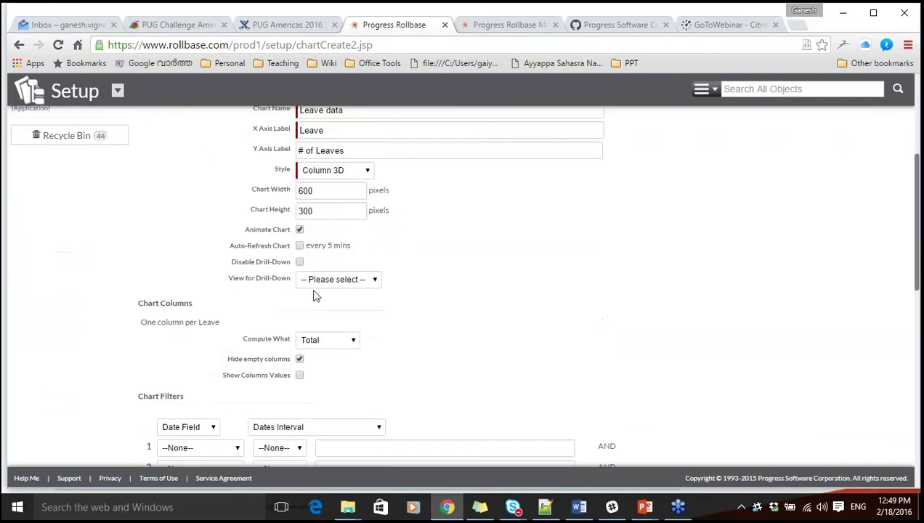
click(324, 283)
click(330, 305)
click(456, 273)
Try a Leave Type equals filter, clear it back to none, and save the chart.
scroll(457, 274, down, 3)
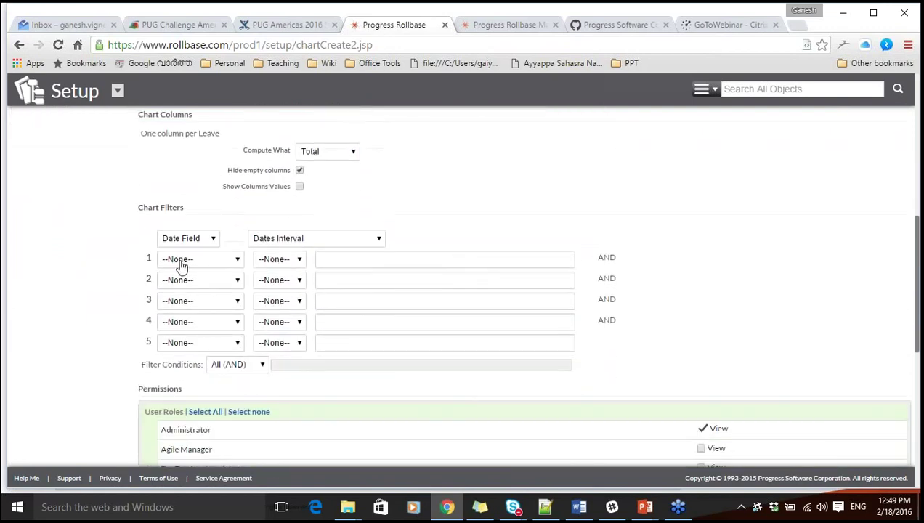
click(180, 262)
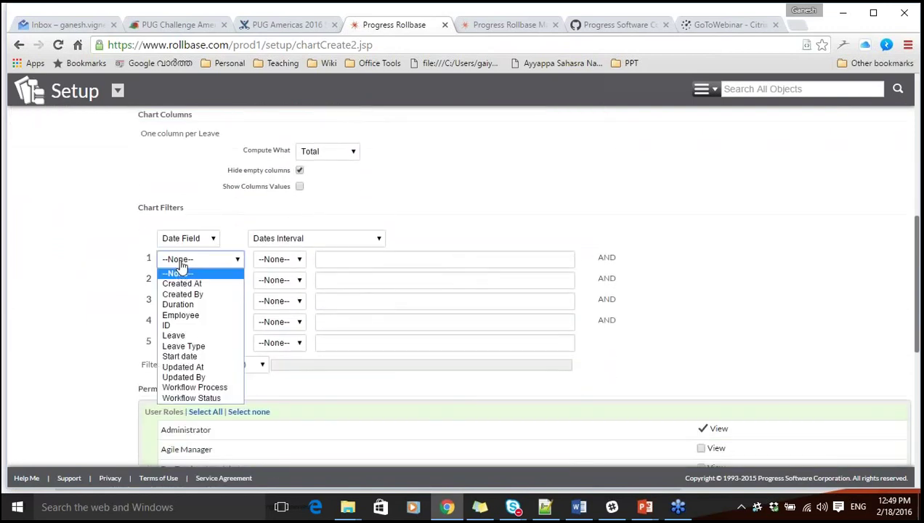
click(194, 347)
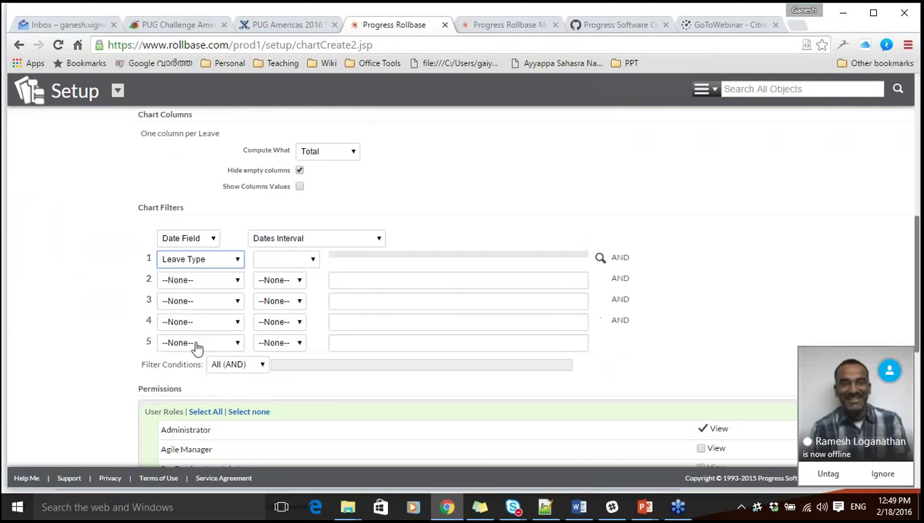
click(298, 260)
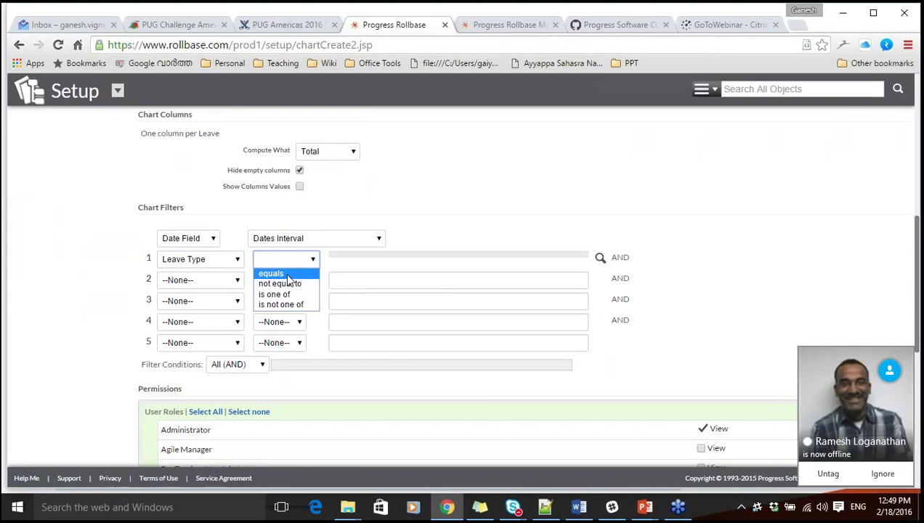
click(282, 275)
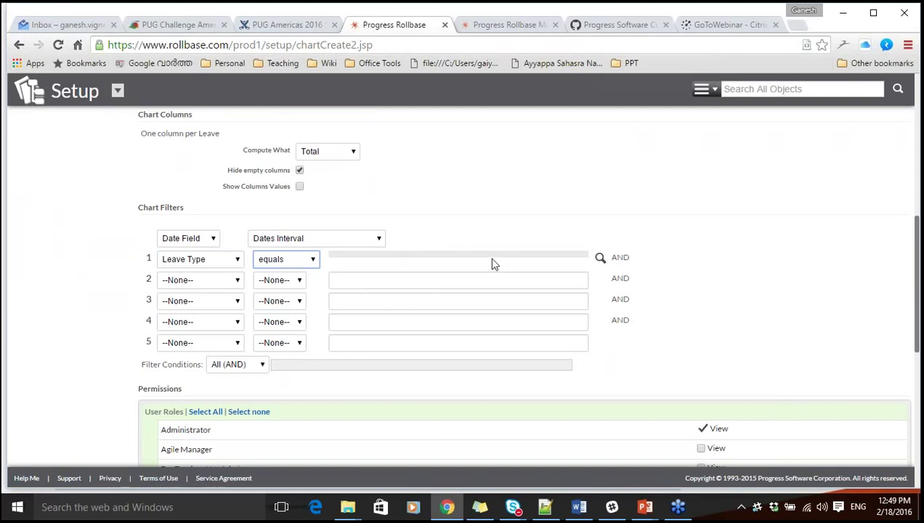
click(223, 263)
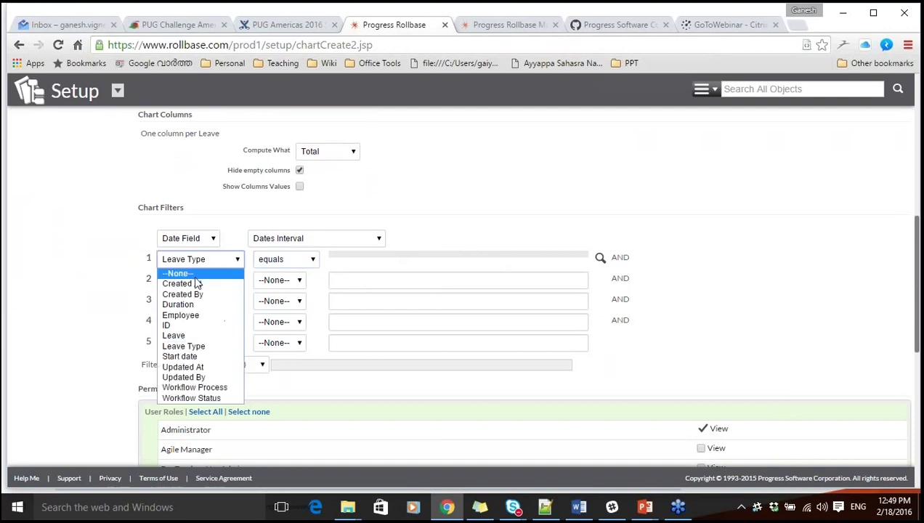
click(194, 273)
scroll(102, 290, down, 1)
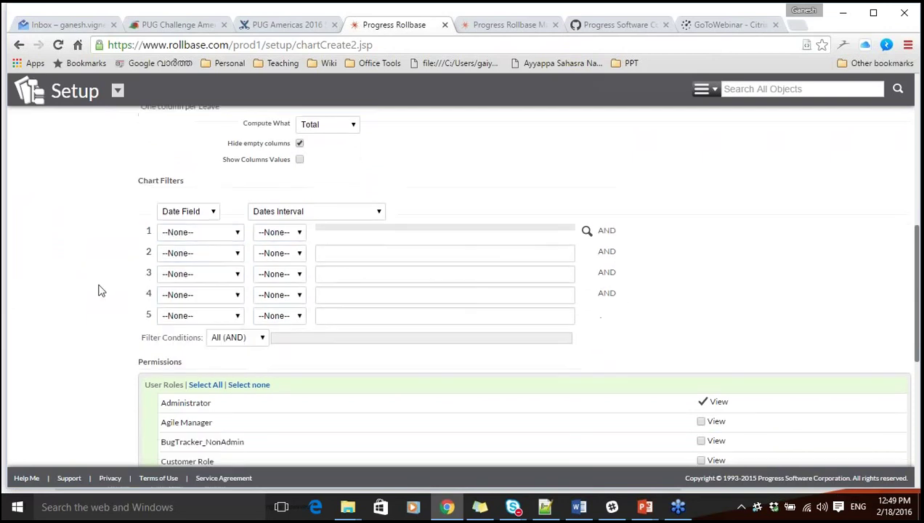
scroll(102, 291, down, 5)
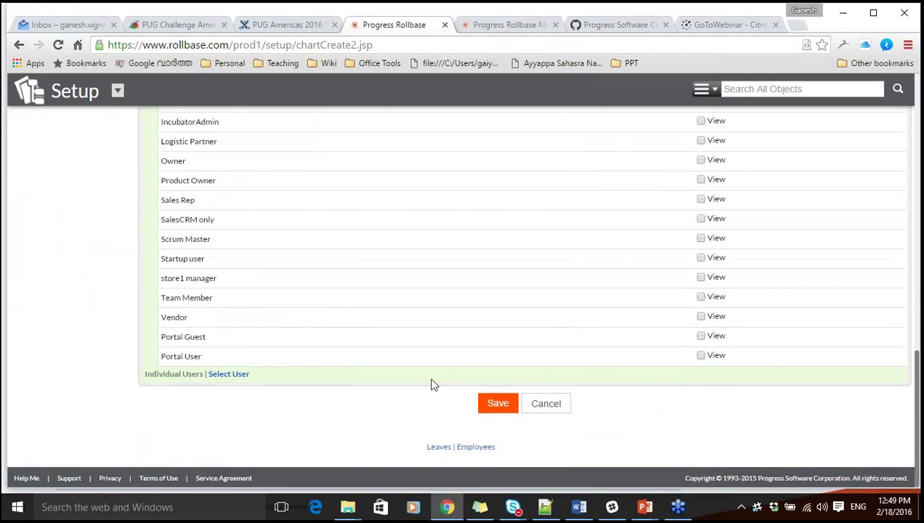
click(496, 404)
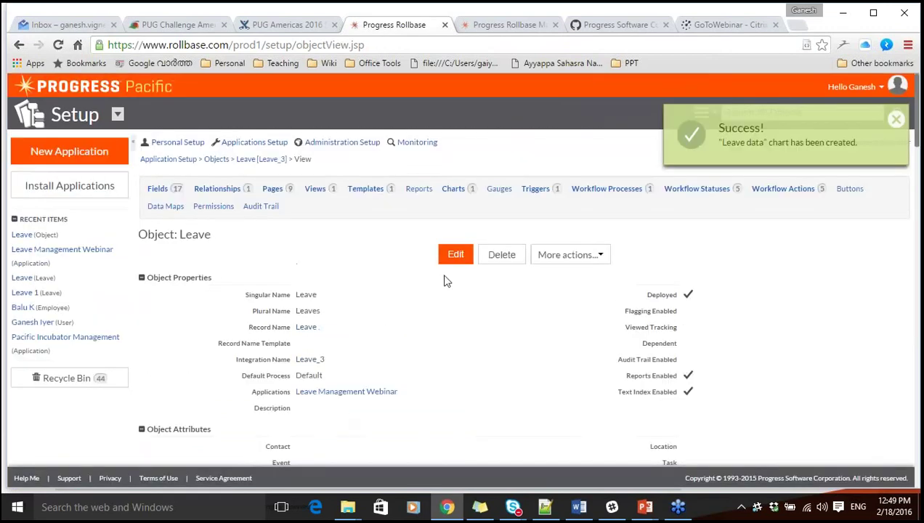
Open the Leave data chart from Charts and inspect its columns for Leave and Leave 1.
click(453, 189)
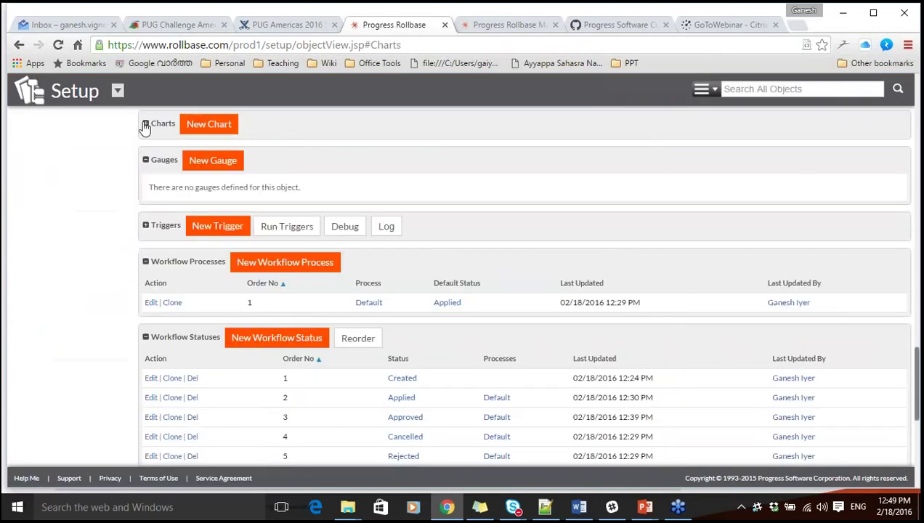
click(364, 166)
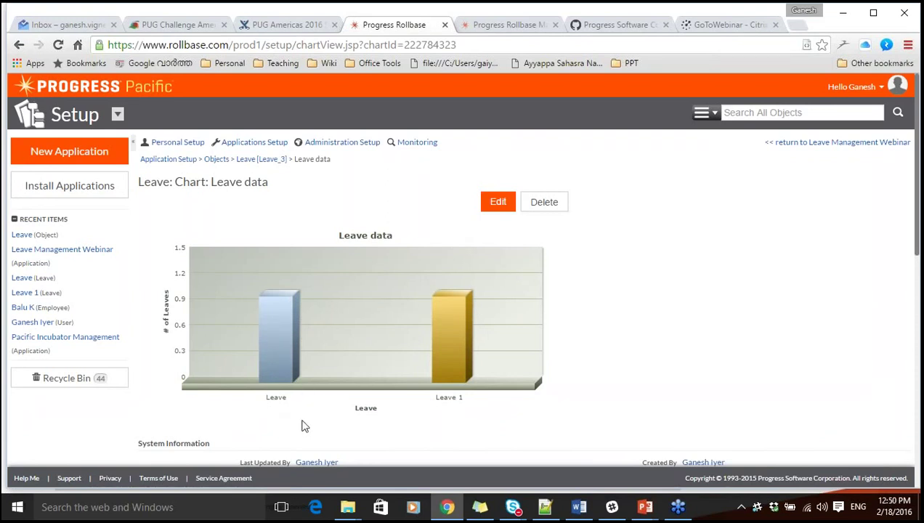
scroll(304, 427, down, 1)
scroll(304, 426, down, 3)
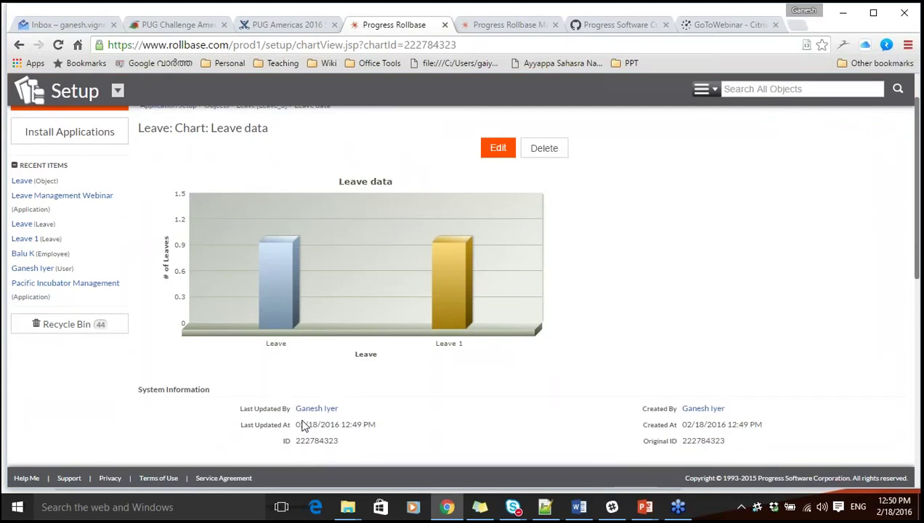
scroll(303, 427, up, 1)
scroll(285, 406, up, 3)
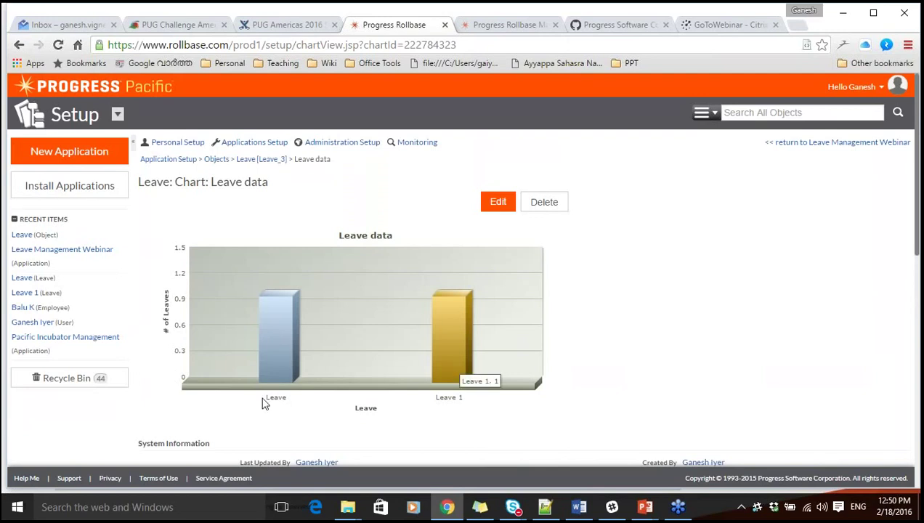
mouse_move(466, 316)
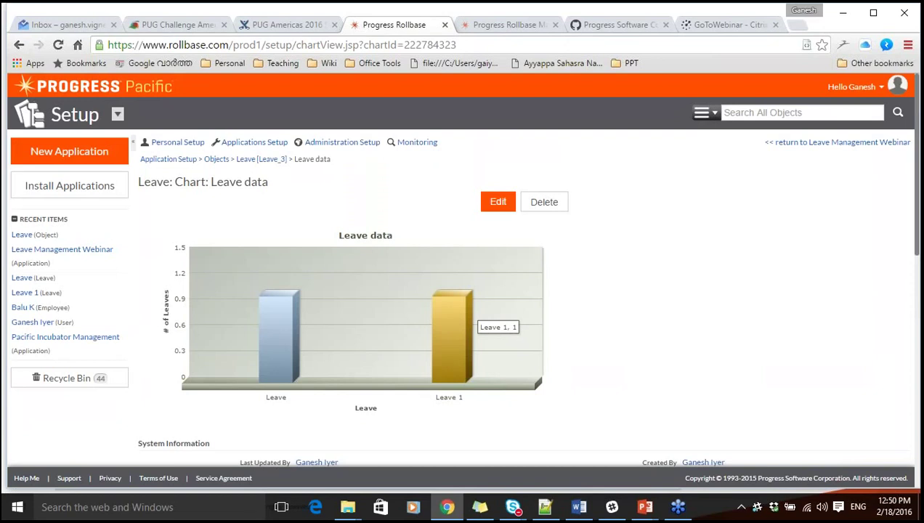
mouse_move(263, 303)
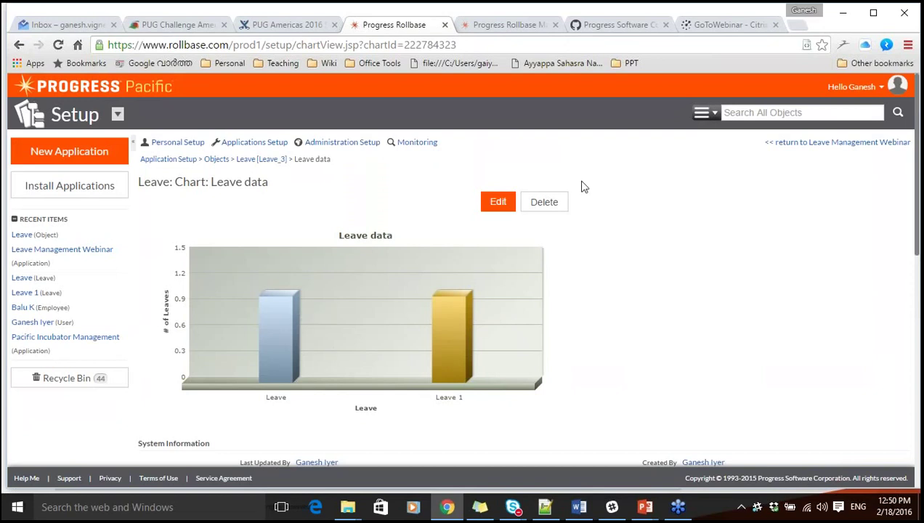
scroll(581, 246, down, 3)
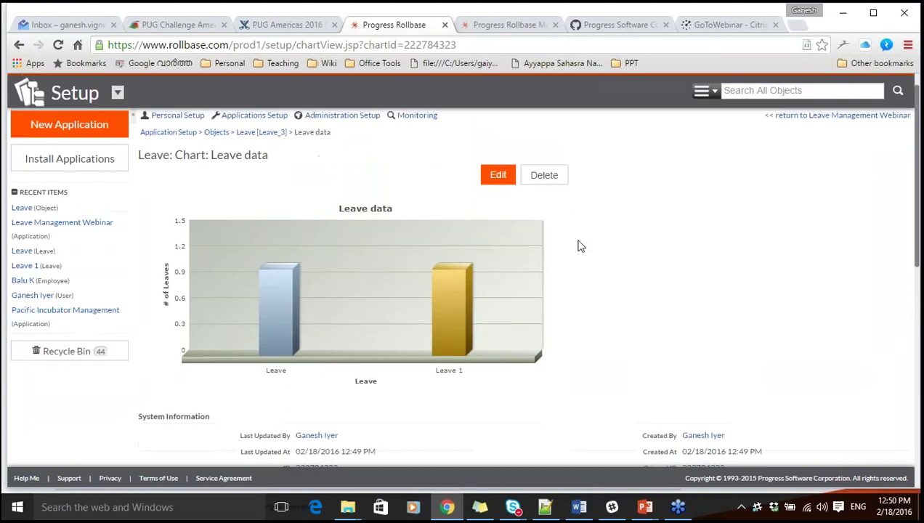
scroll(581, 247, down, 2)
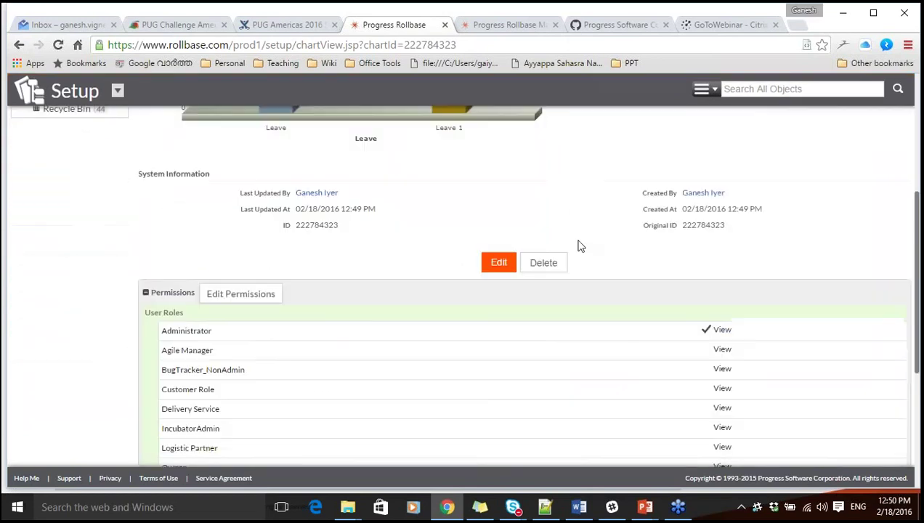
scroll(581, 246, up, 5)
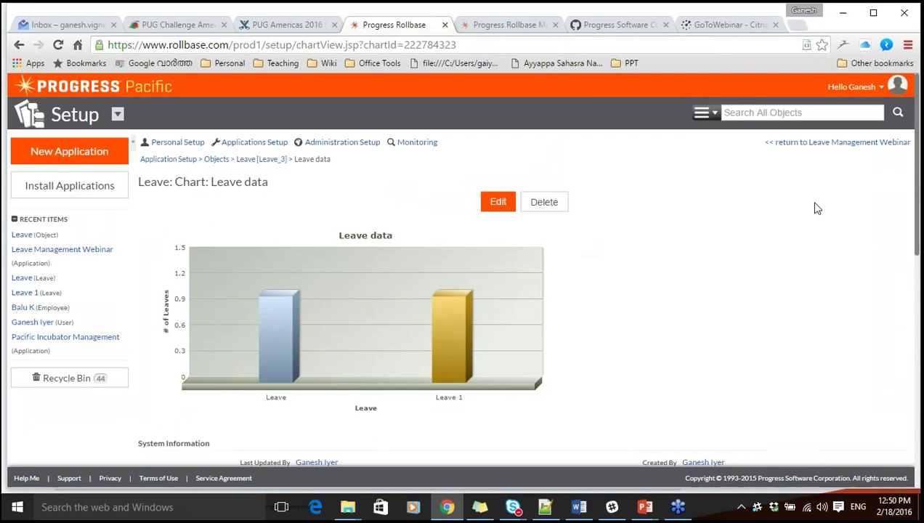
Create and save a Generic top-level tab named Dashboard with Parent Tab None.
click(872, 143)
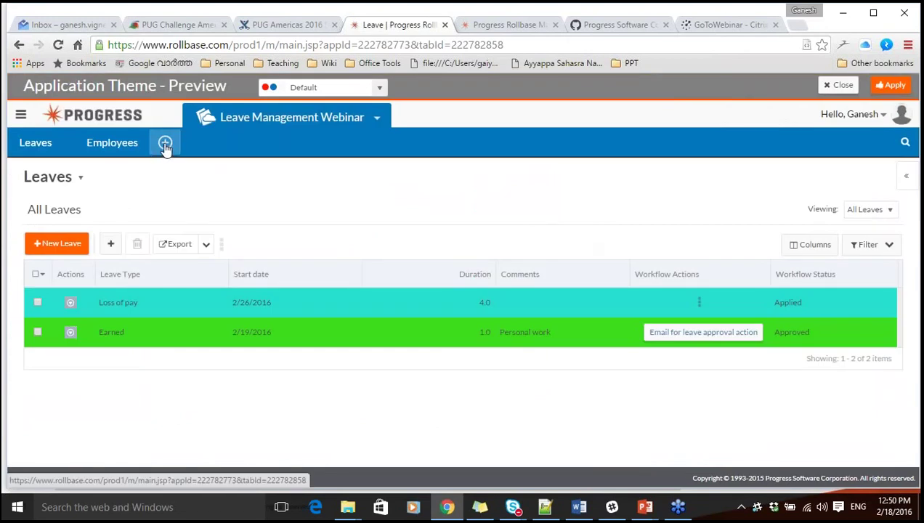
click(165, 146)
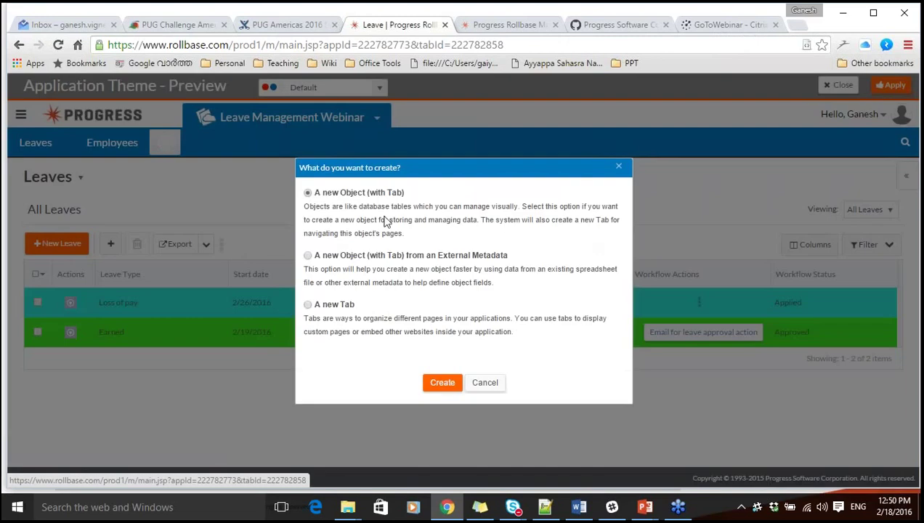
click(307, 192)
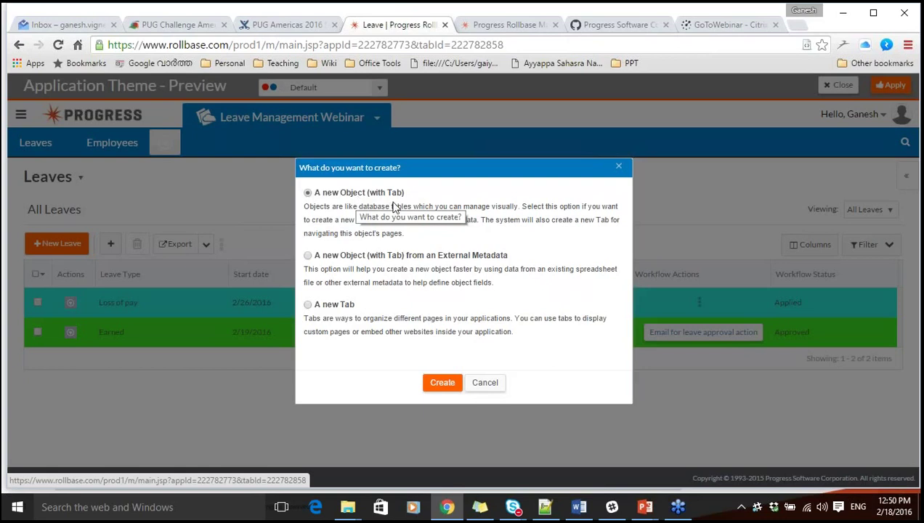
click(308, 305)
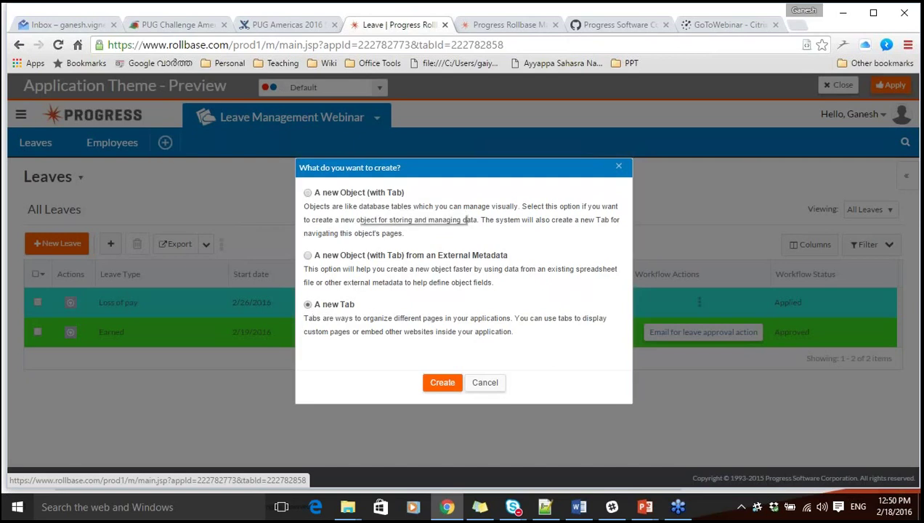
click(440, 385)
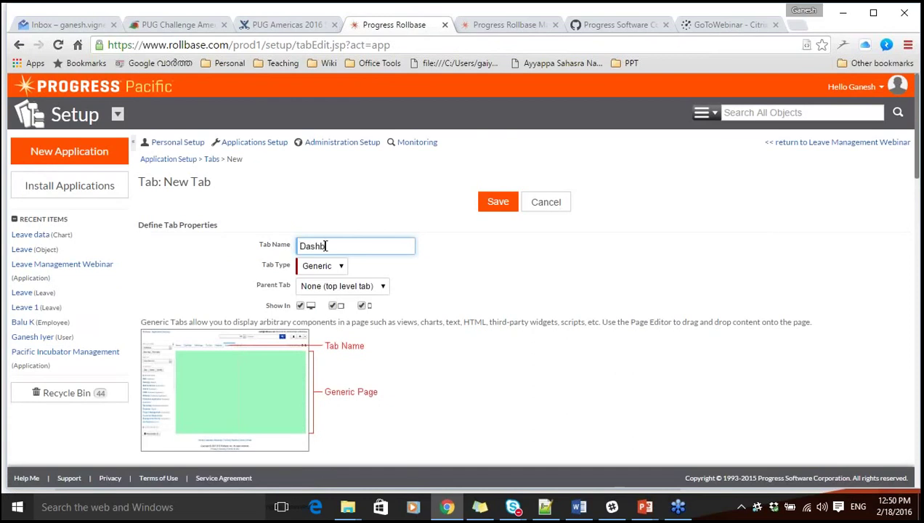
click(545, 276)
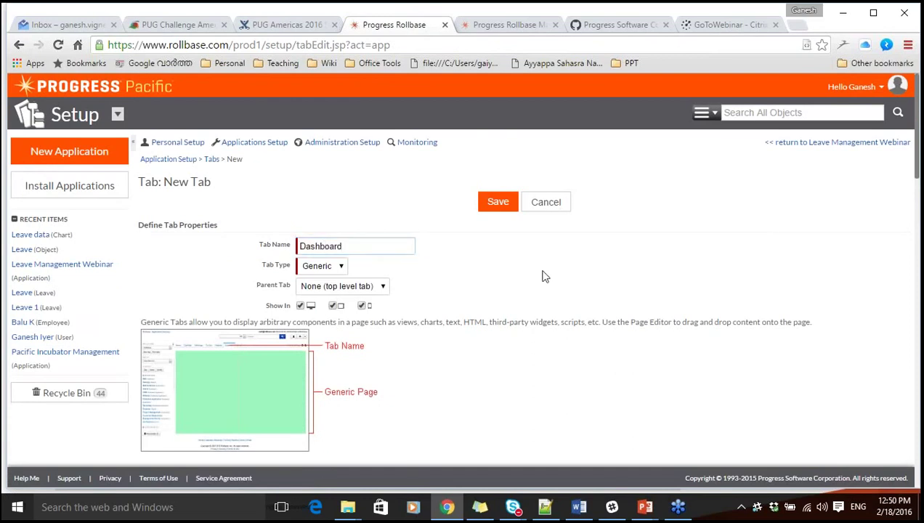
scroll(523, 233, down, 1)
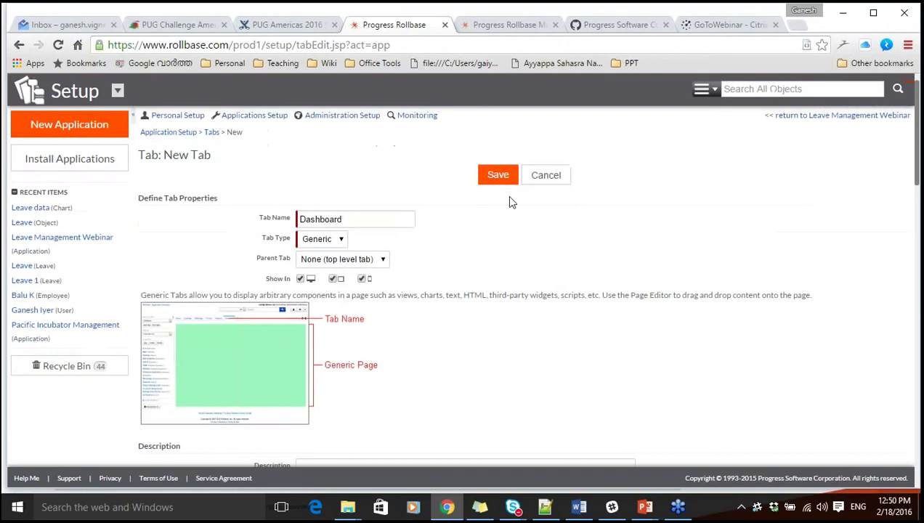
scroll(462, 276, down, 7)
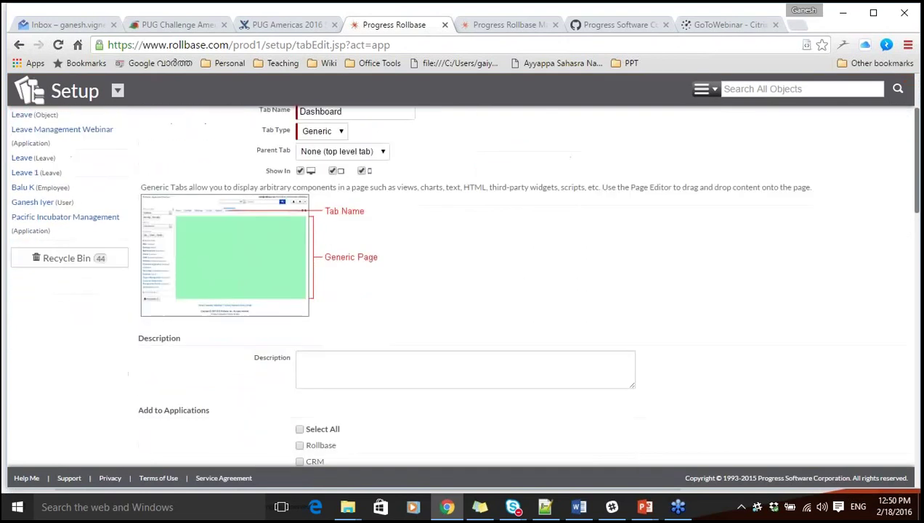
scroll(506, 294, up, 7)
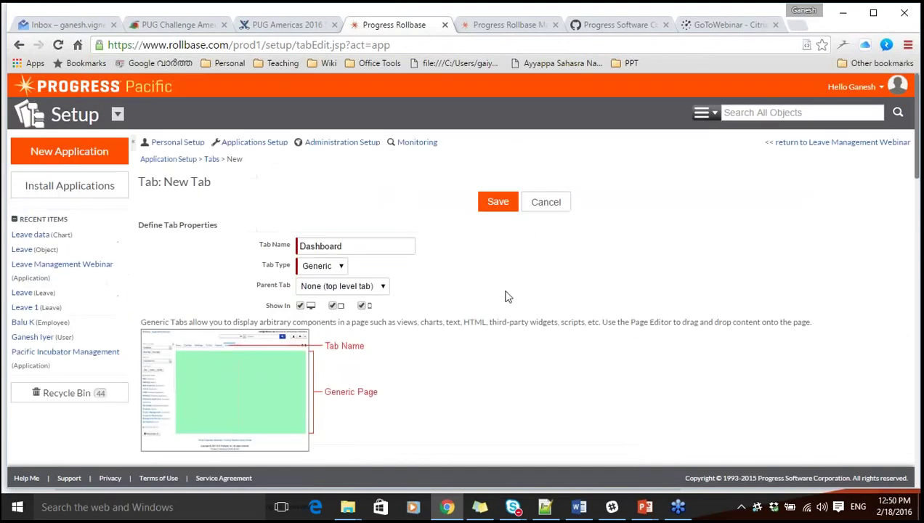
click(508, 207)
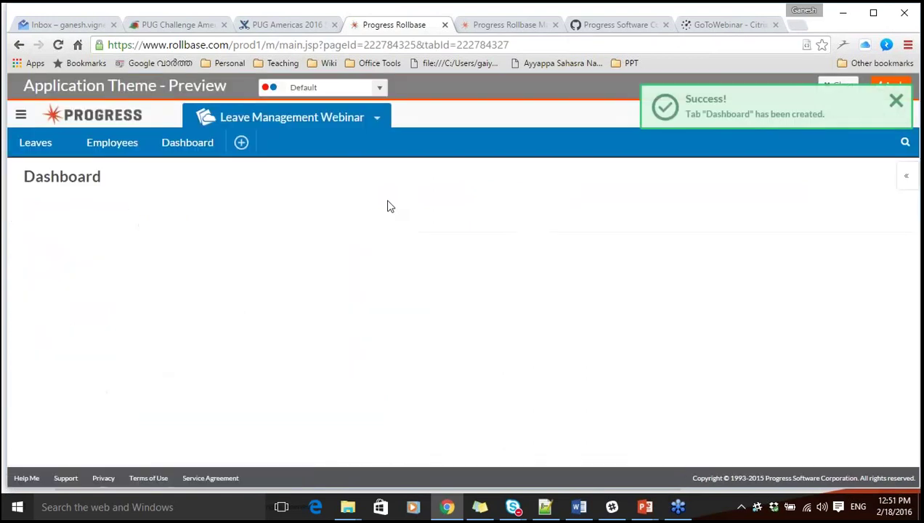
In Design This Page, drag the Leaves chart component into the Dashboard section.
click(906, 175)
click(845, 213)
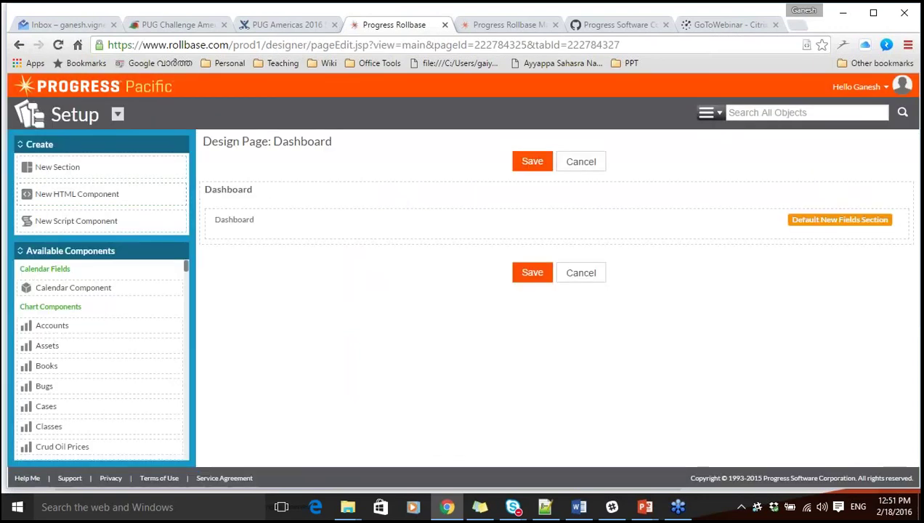
drag(183, 262, 188, 271)
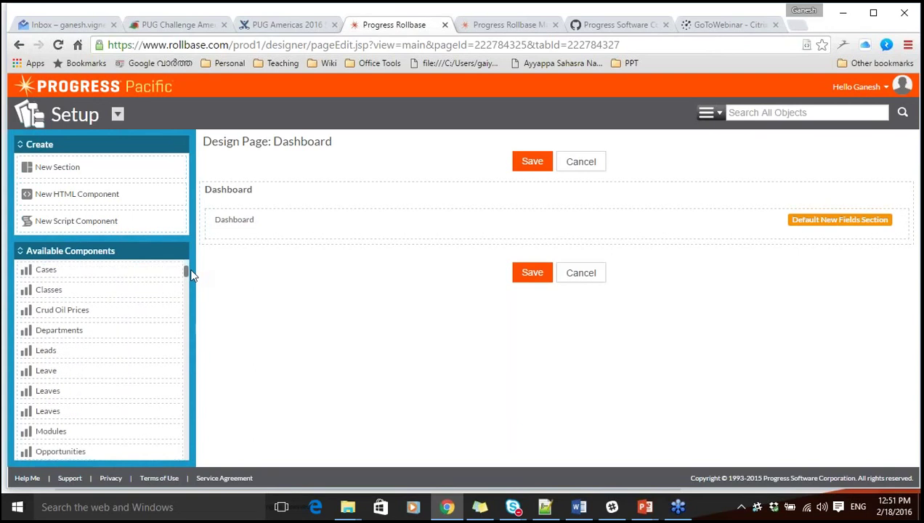
drag(98, 411, 353, 220)
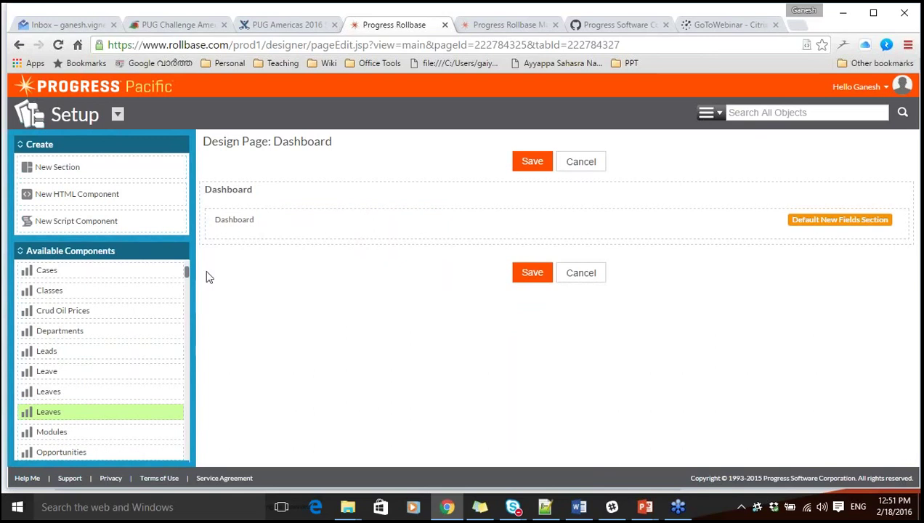
drag(70, 412, 333, 244)
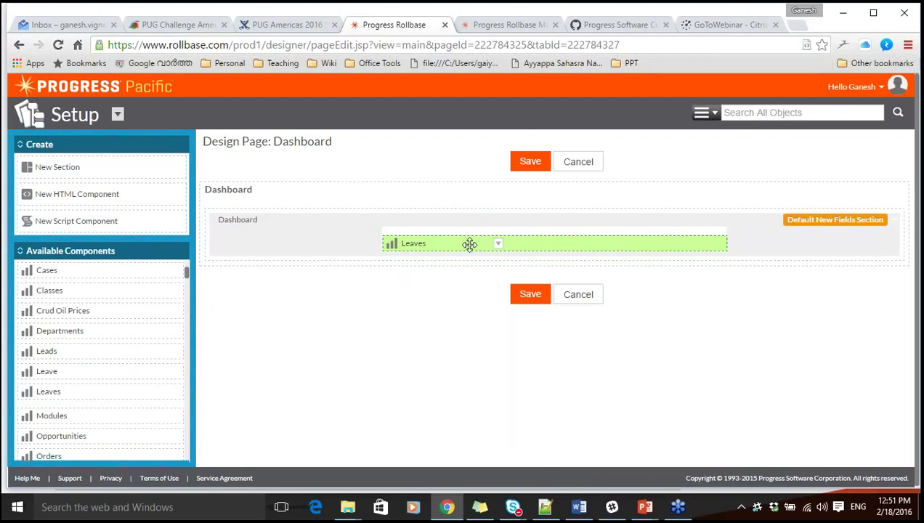
Keep 'Number of leave records for employees' as the default chart and save the page design.
click(497, 246)
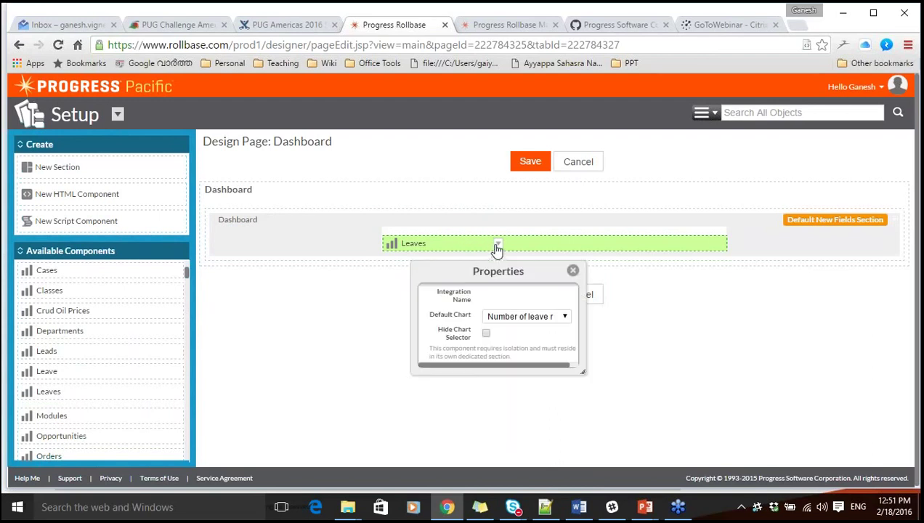
click(525, 320)
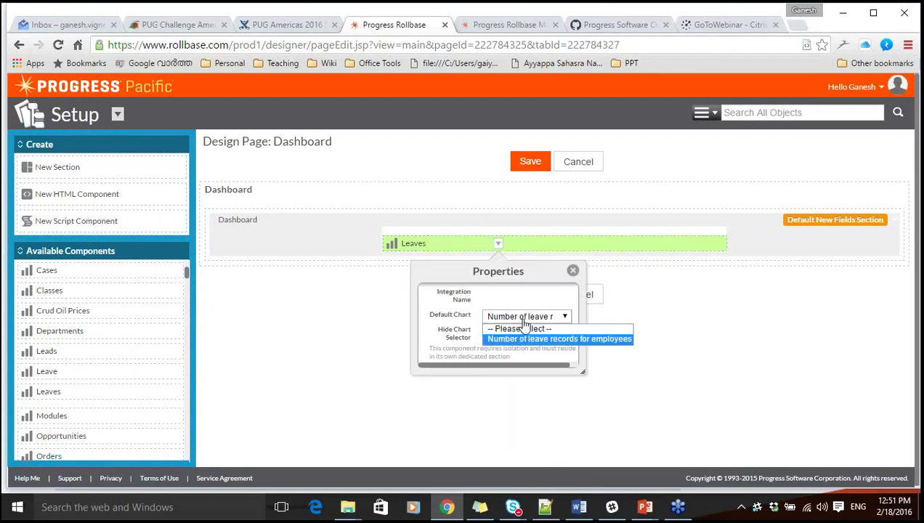
click(524, 321)
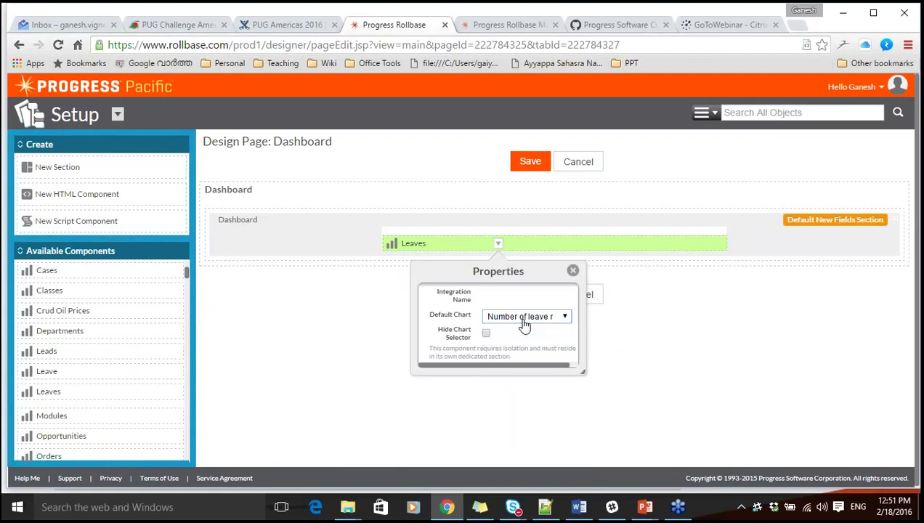
click(573, 270)
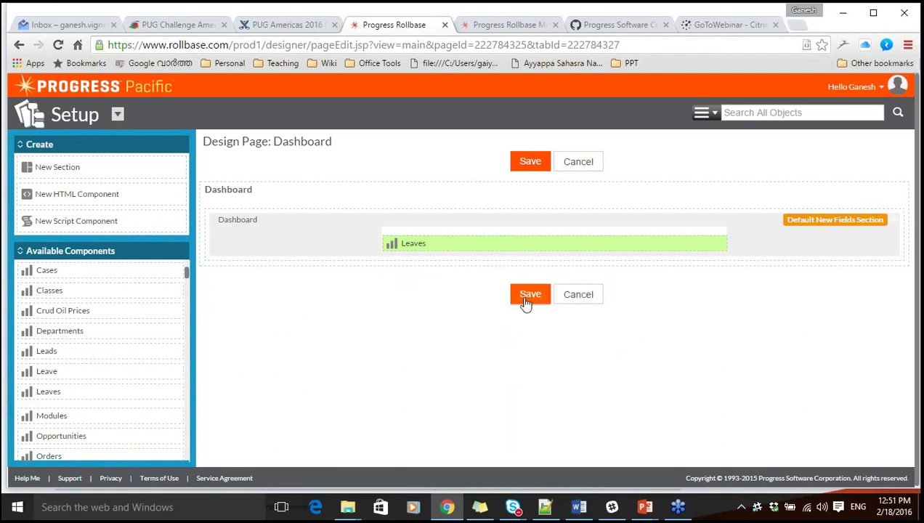
click(528, 296)
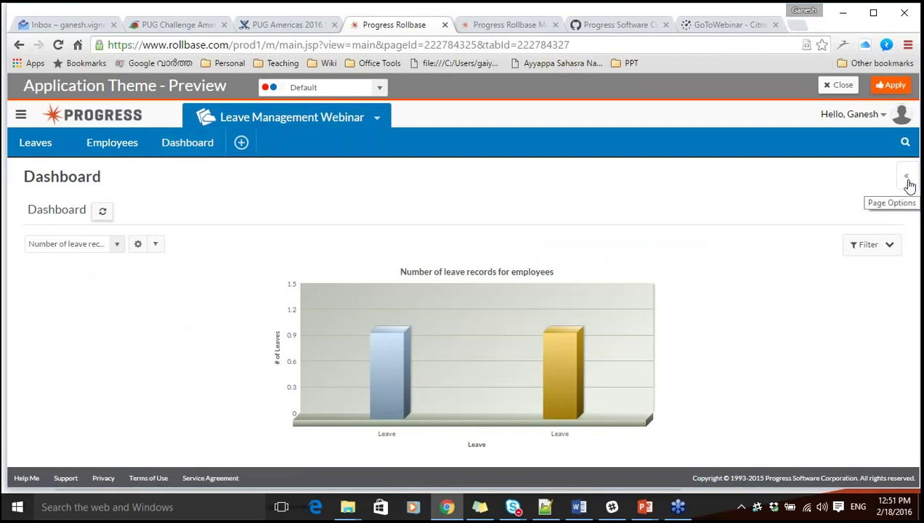
Switch to the CRM app from the app switcher and dismiss the Application Theme Preview bar.
click(908, 182)
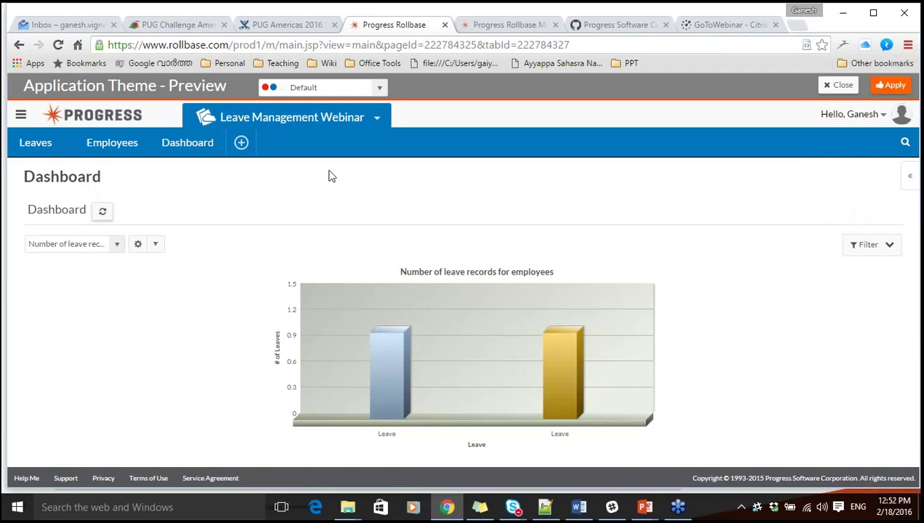
click(377, 118)
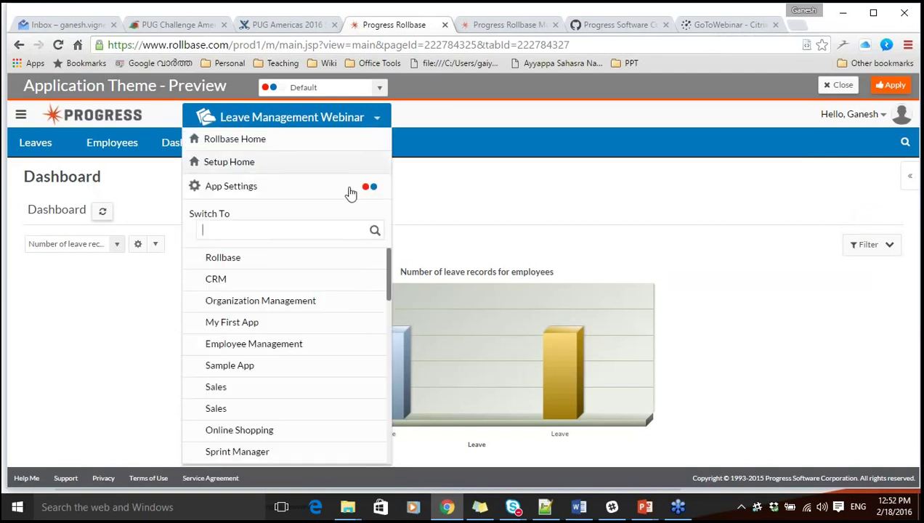
click(240, 285)
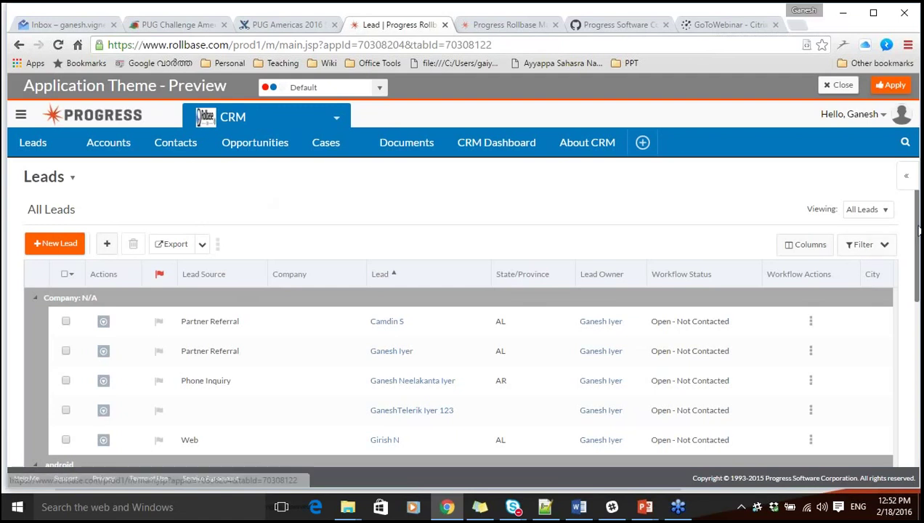
click(841, 85)
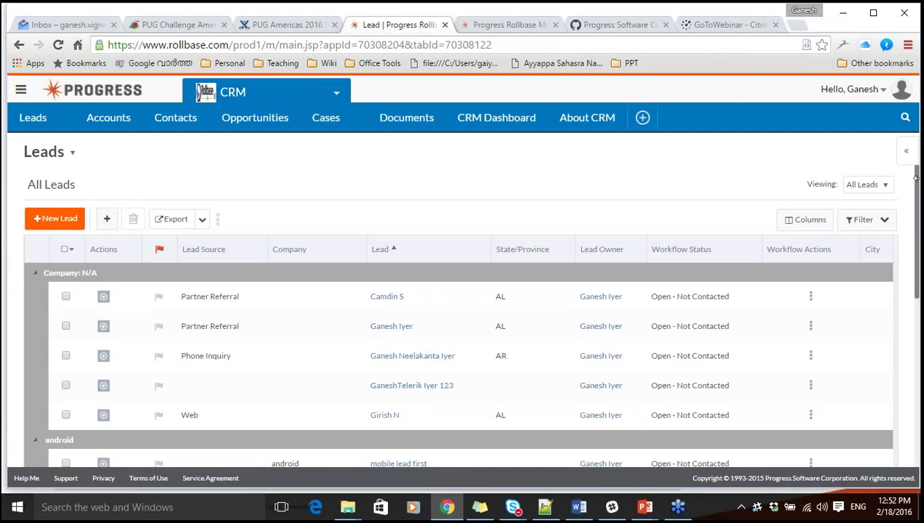
Show the leads in the Leads by Rating view, then open that view for editing.
drag(917, 185, 919, 150)
click(858, 190)
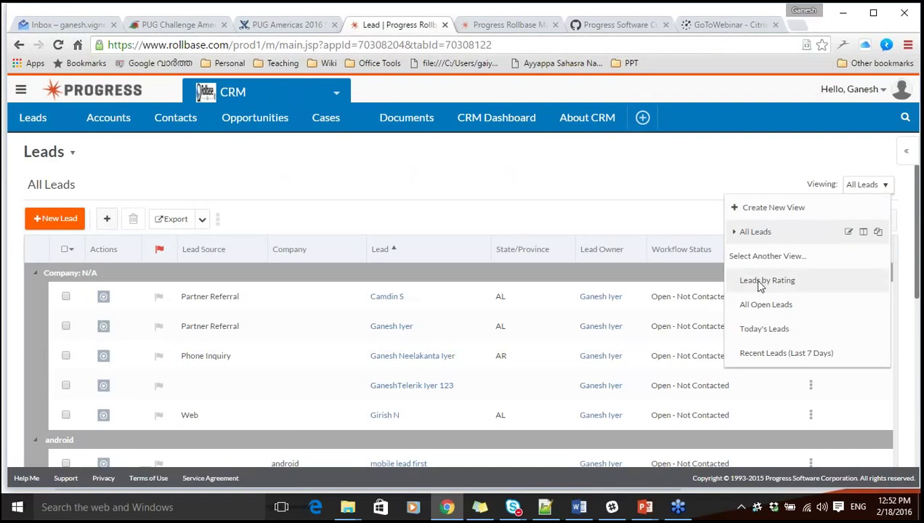
click(759, 281)
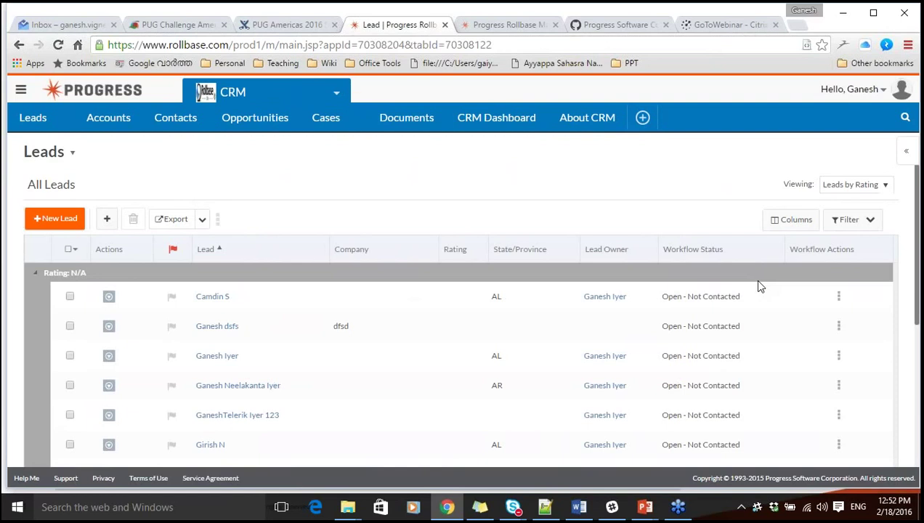
click(840, 183)
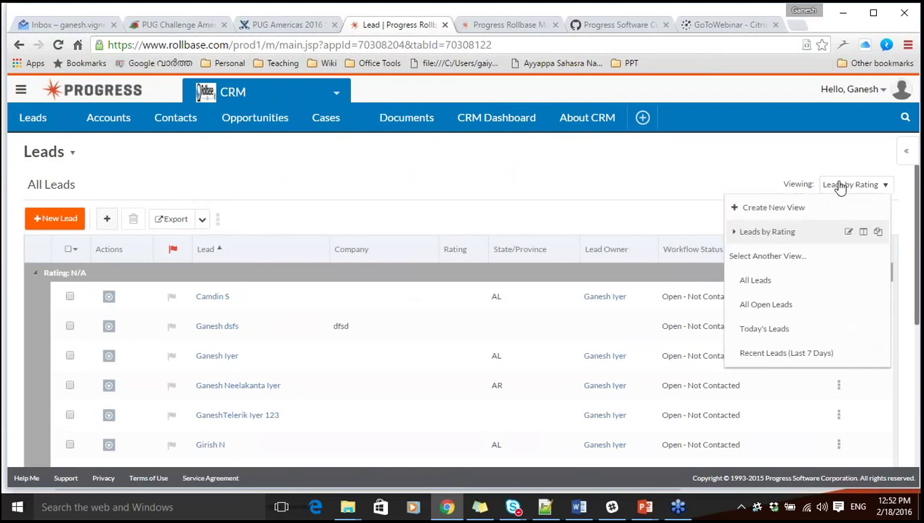
click(848, 231)
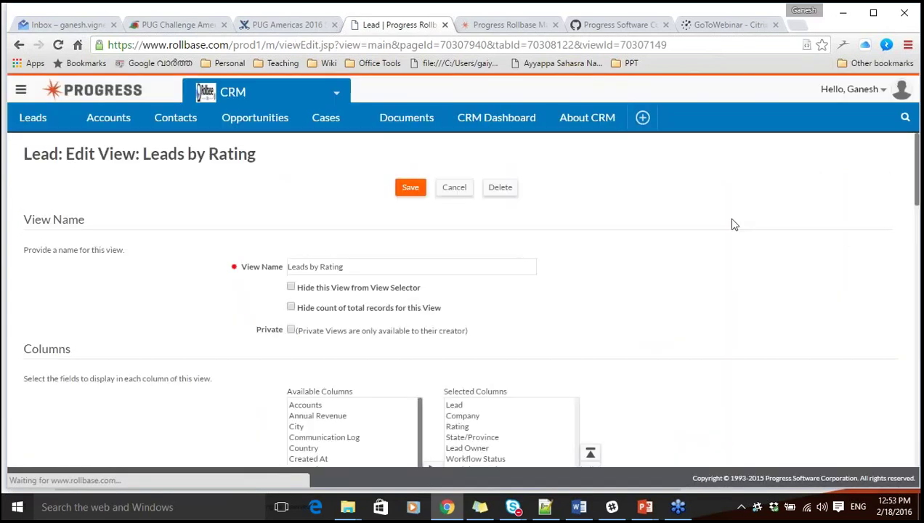
Cancel the Edit View page unchanged and go to the Opportunities page.
drag(918, 155, 918, 418)
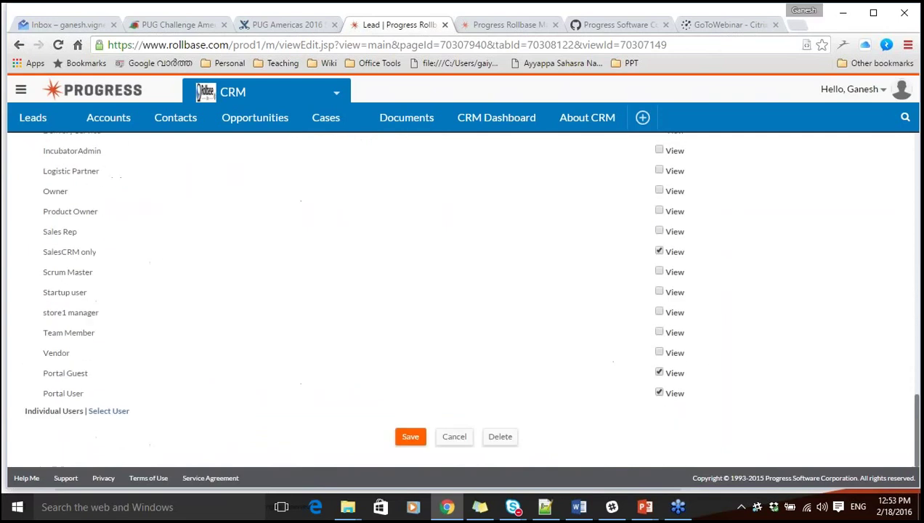
click(465, 439)
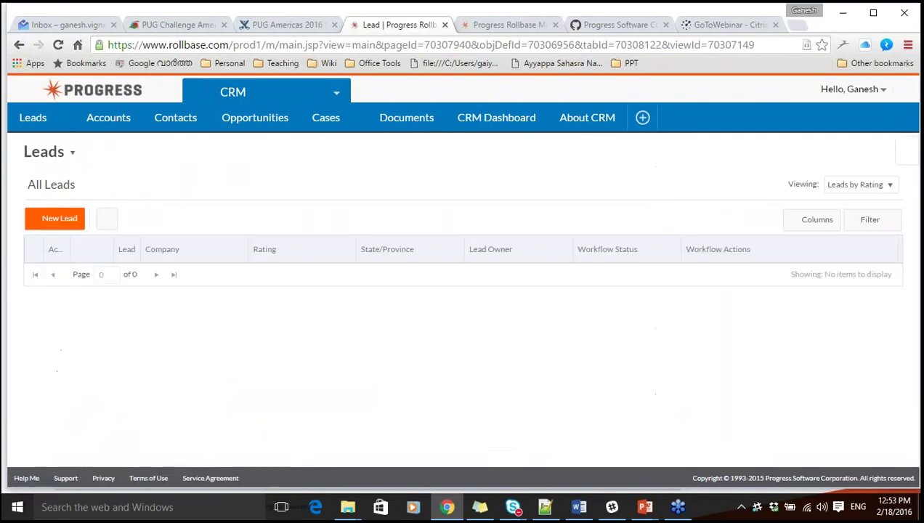
click(249, 121)
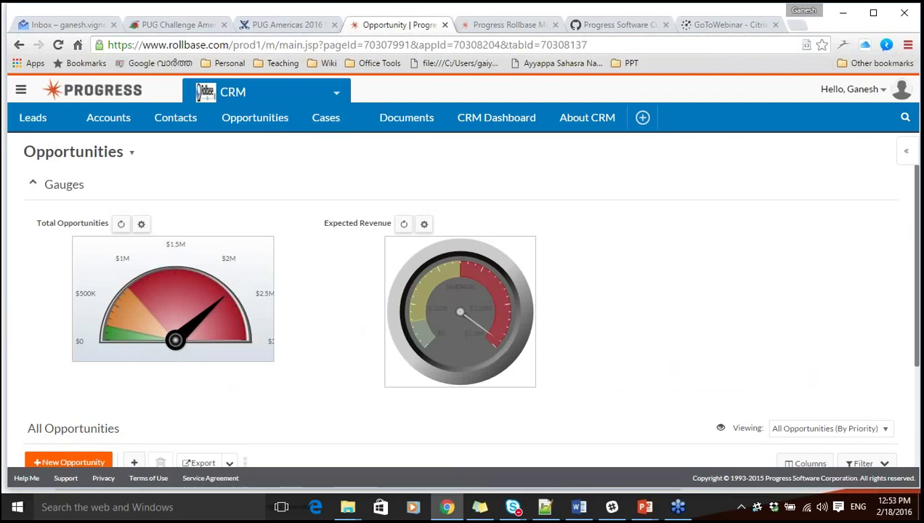
Browse the CRM Dashboard's lead charts, then return to All Leads grouped by rating.
click(503, 120)
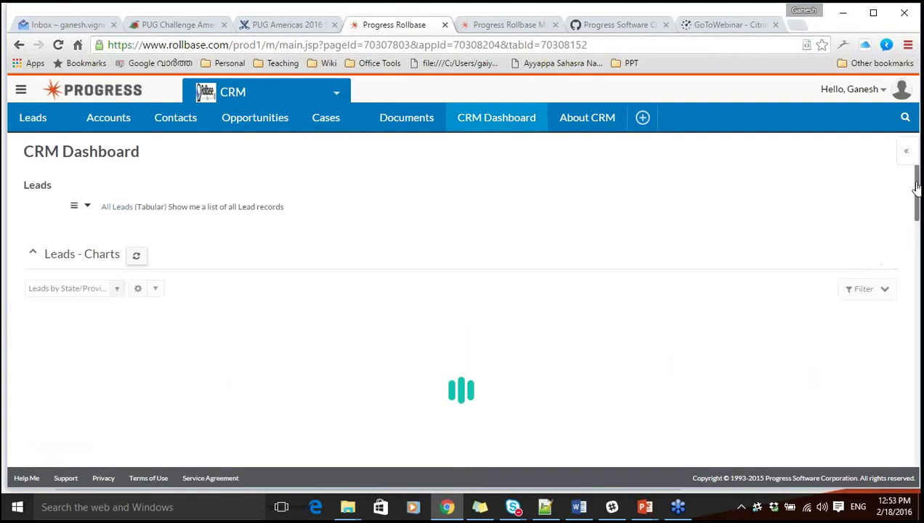
drag(917, 188, 917, 213)
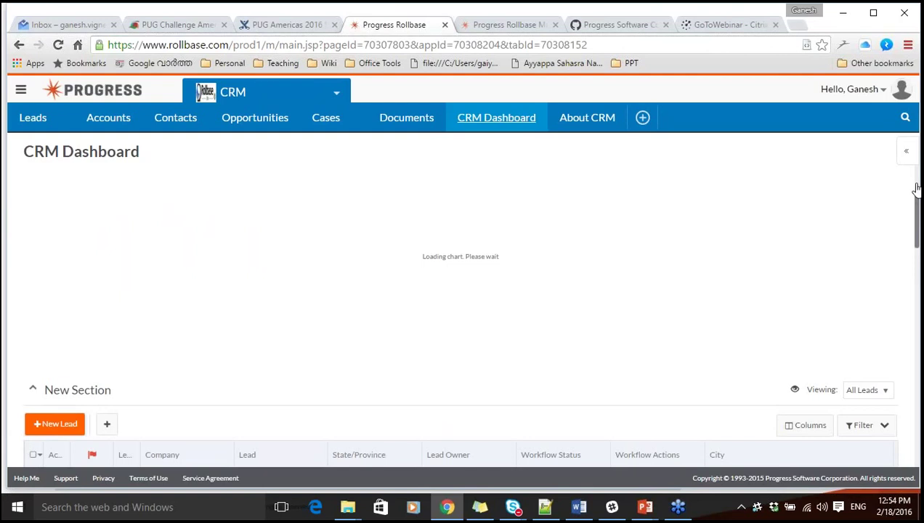
scroll(916, 189, down, 5)
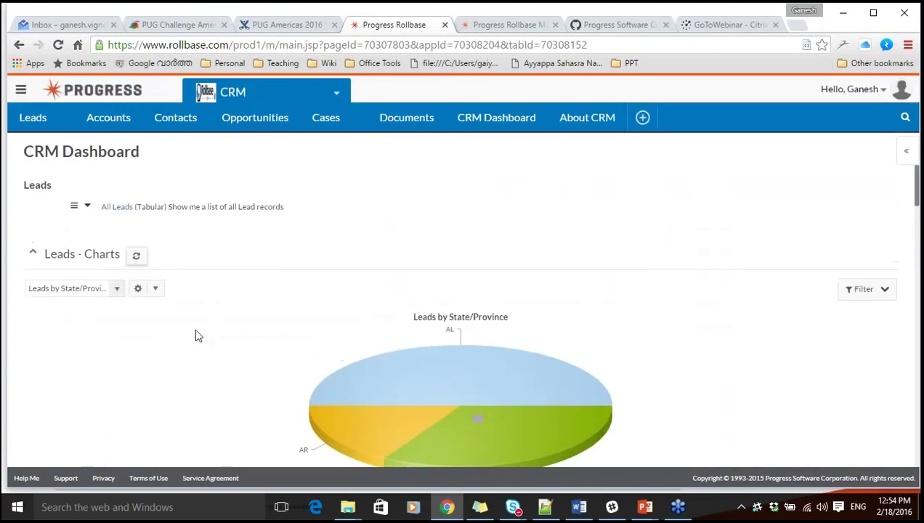
click(116, 291)
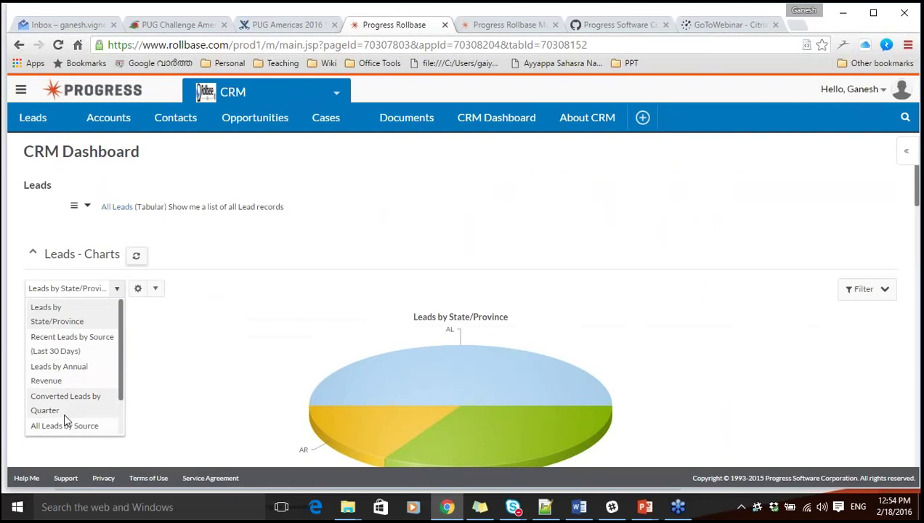
click(435, 206)
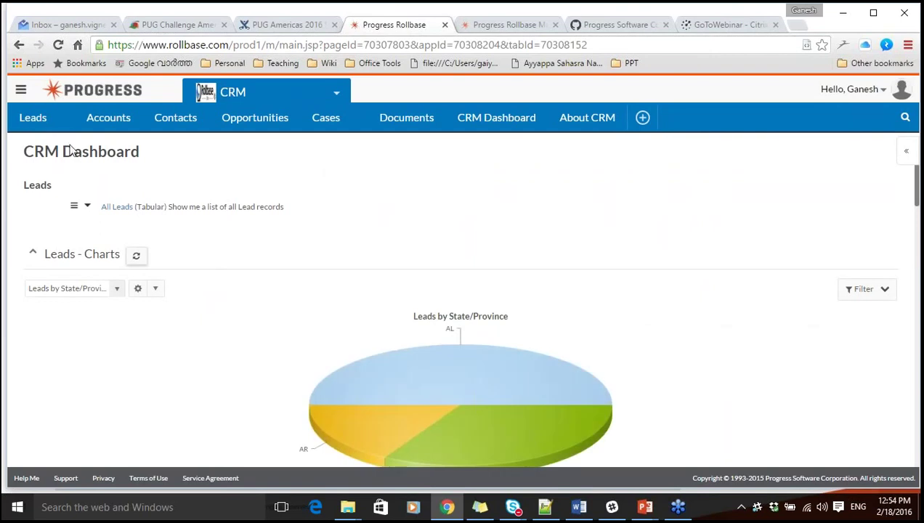
click(26, 122)
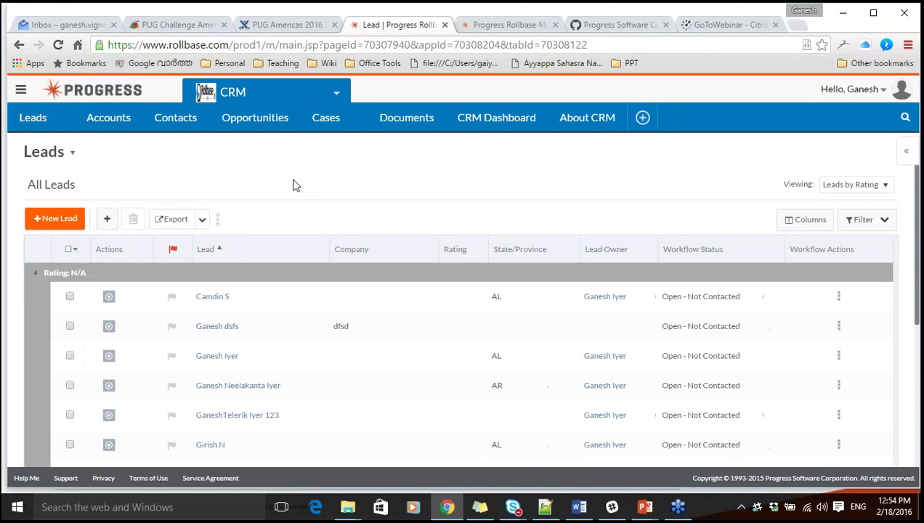
Start a New Lead, search the Industry list without choosing, and open the page in the designer.
click(55, 221)
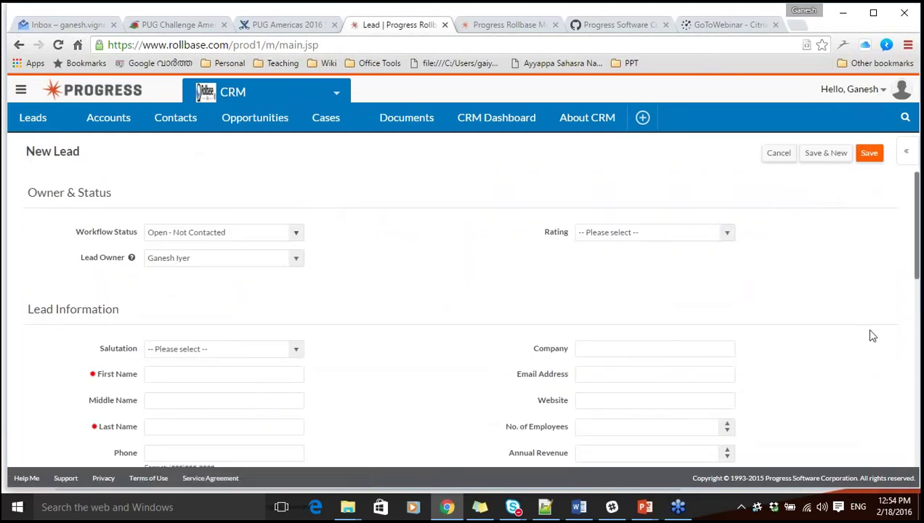
drag(917, 236, 917, 267)
click(633, 371)
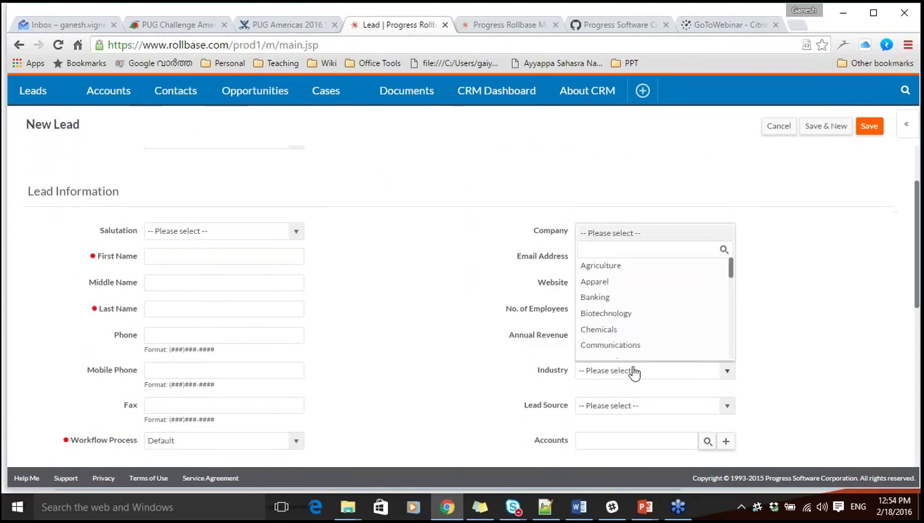
click(795, 273)
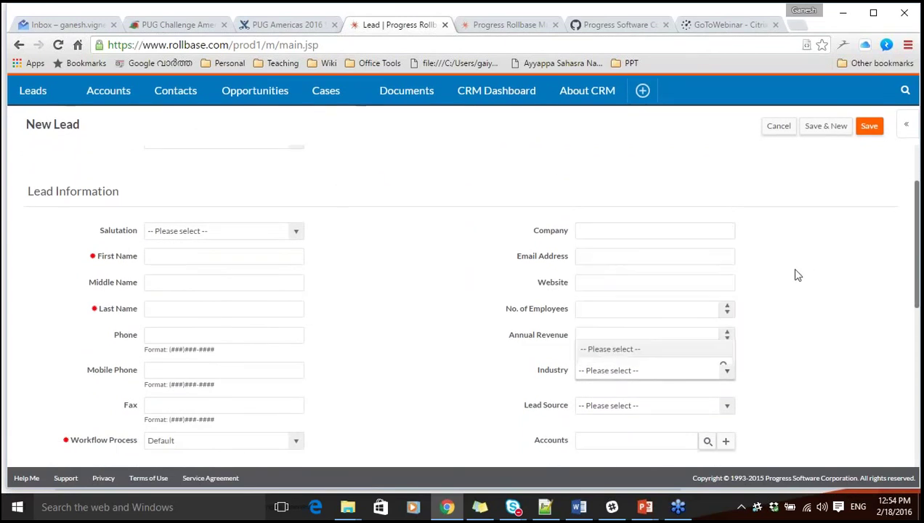
click(594, 375)
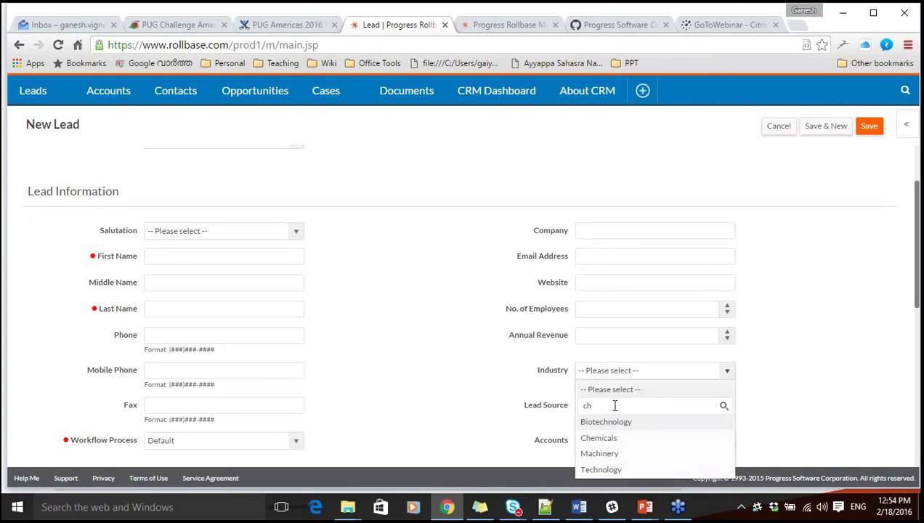
click(803, 352)
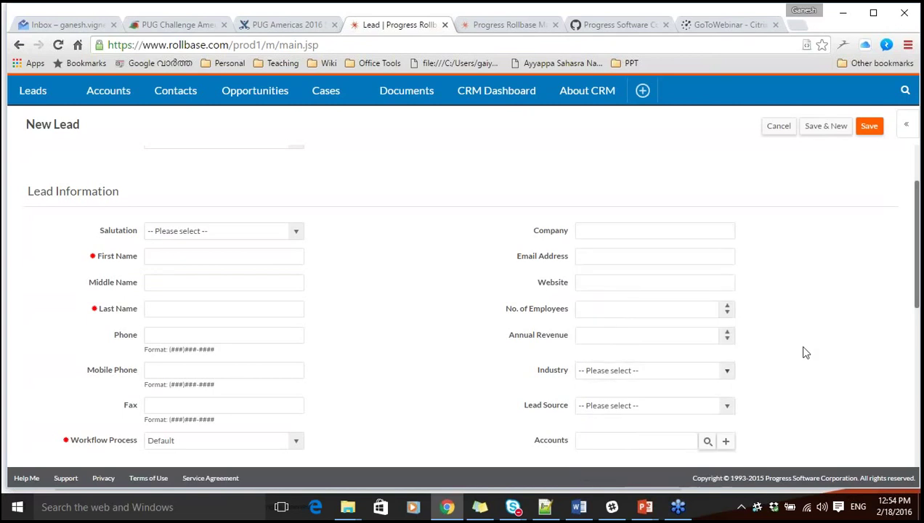
click(906, 126)
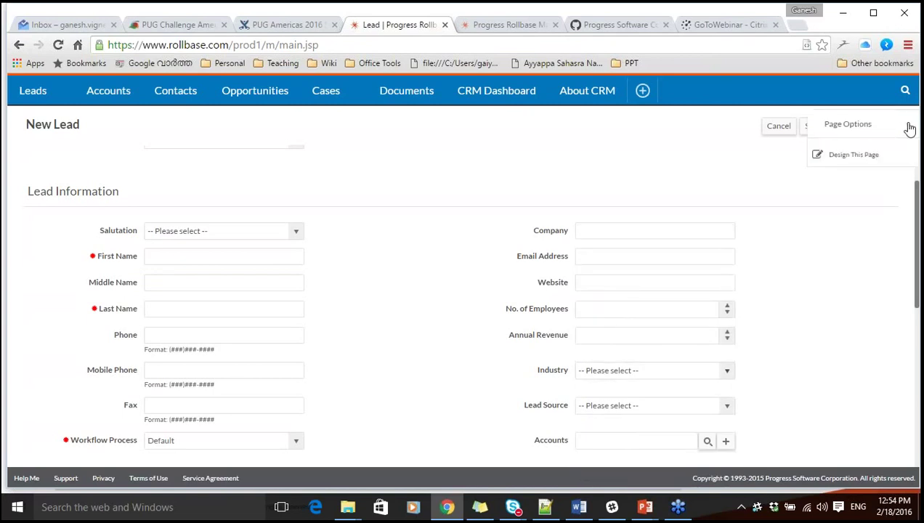
click(847, 155)
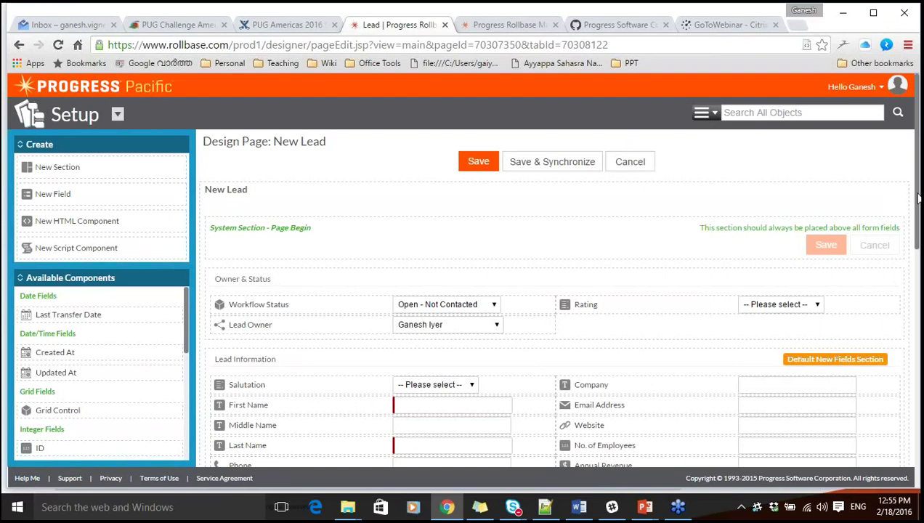
Read the Chosen Script Component's code on the New Lead layout and cancel without changes.
scroll(919, 197, down, 3)
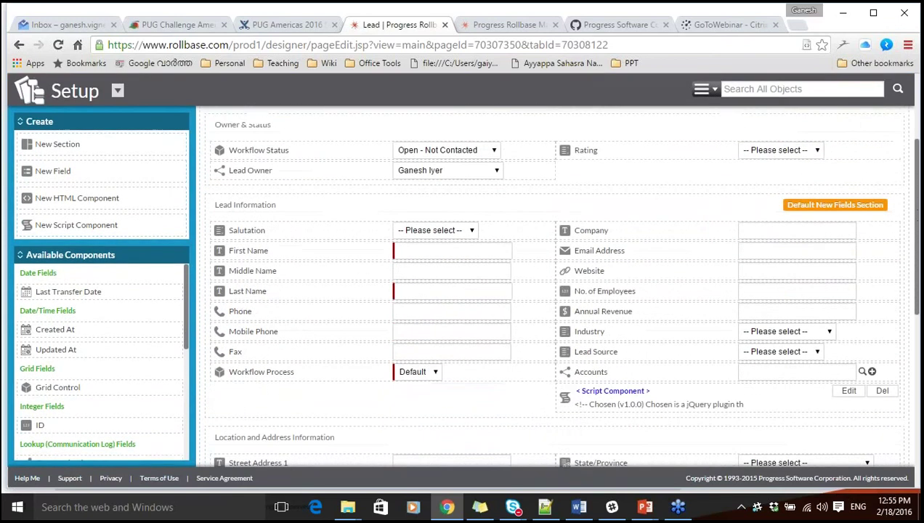
scroll(559, 291, down, 2)
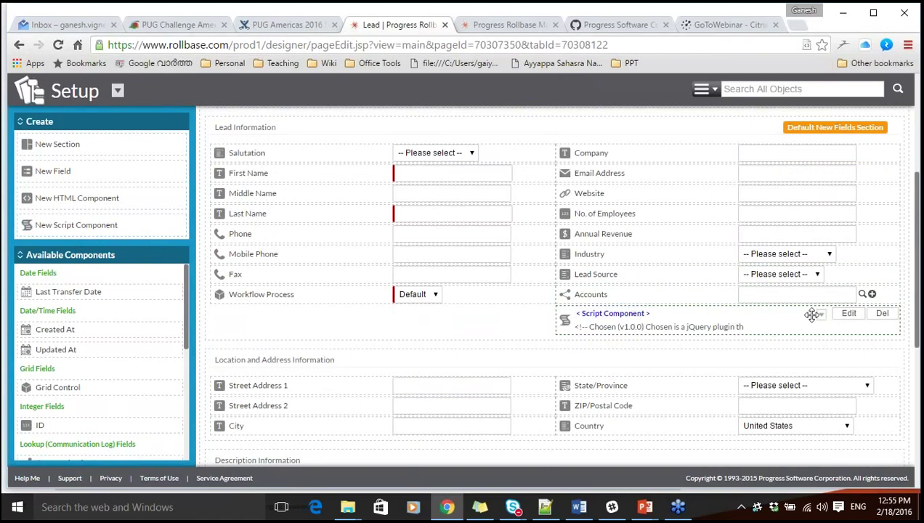
click(848, 316)
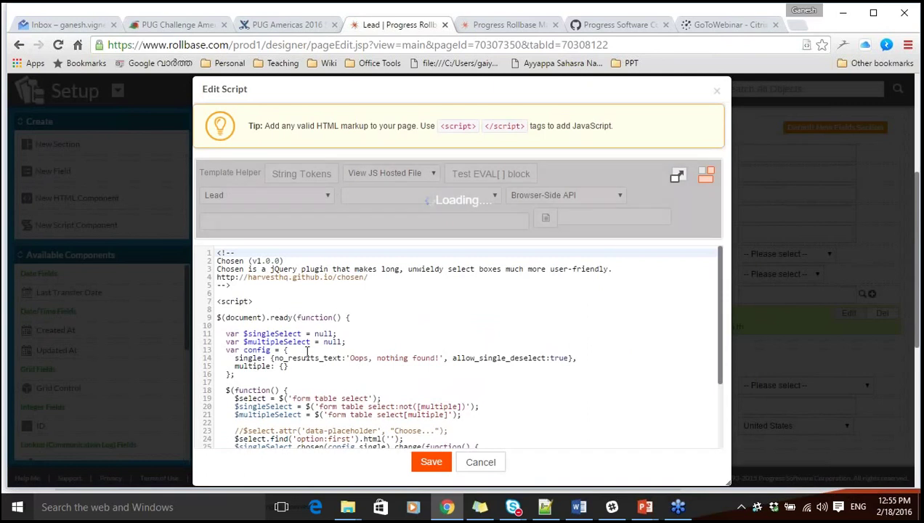
click(305, 350)
drag(719, 282, 714, 374)
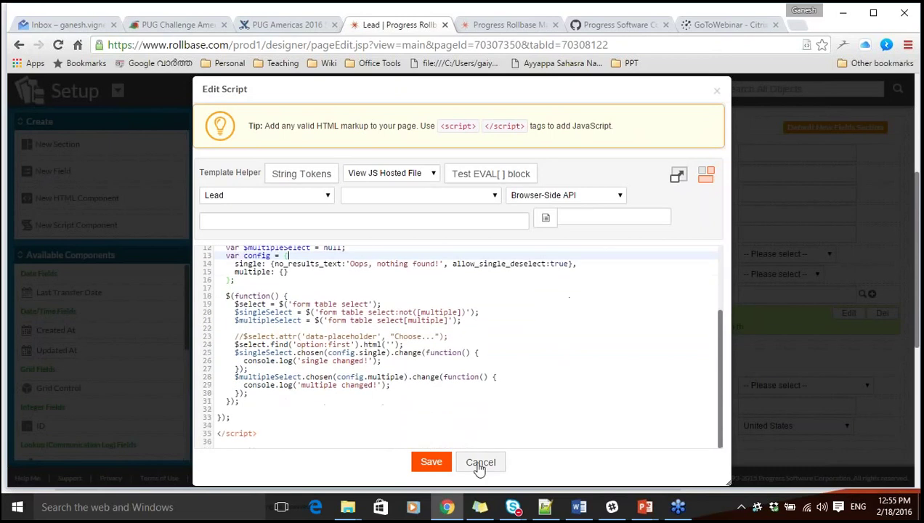
click(480, 462)
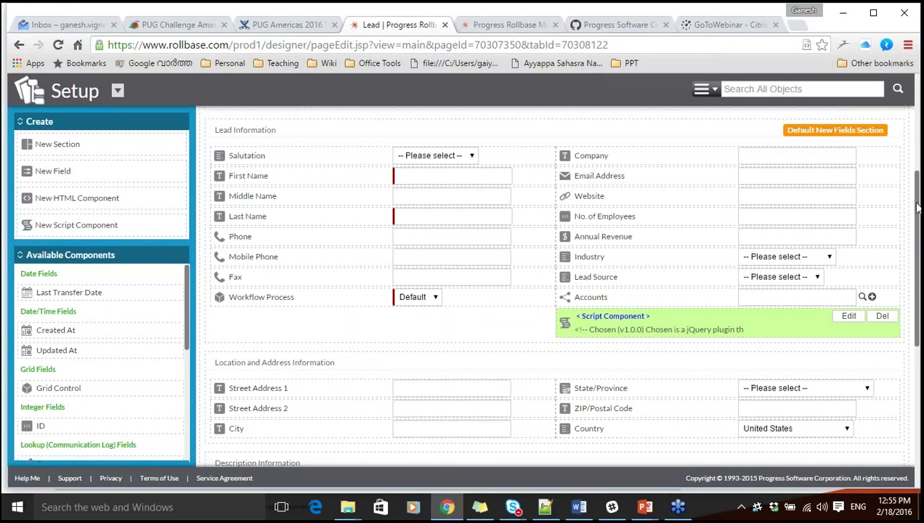
scroll(918, 211, up, 3)
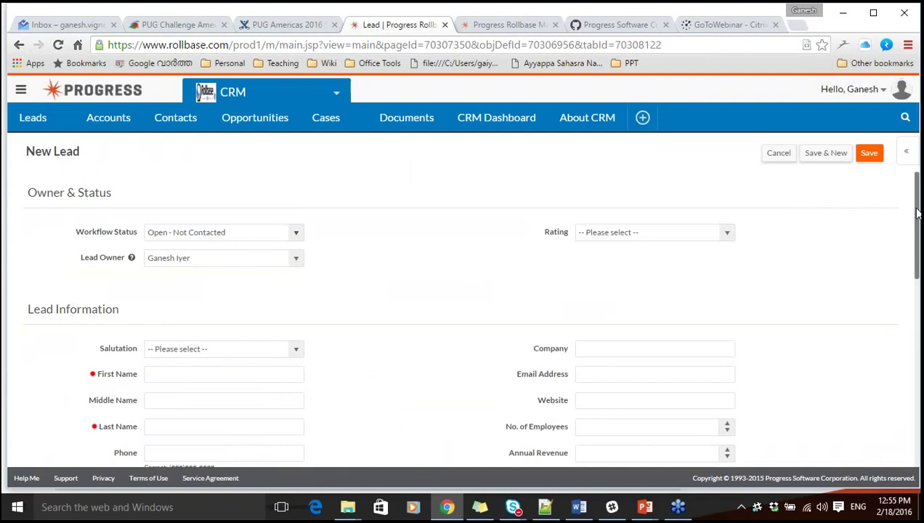
drag(916, 210, 917, 181)
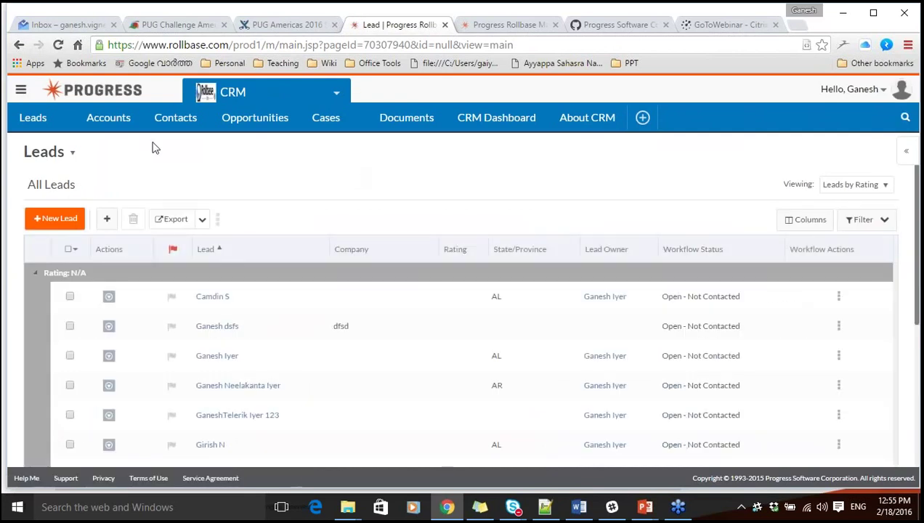
Open Leads Portal from the Portals section of the CRM App Settings.
click(336, 93)
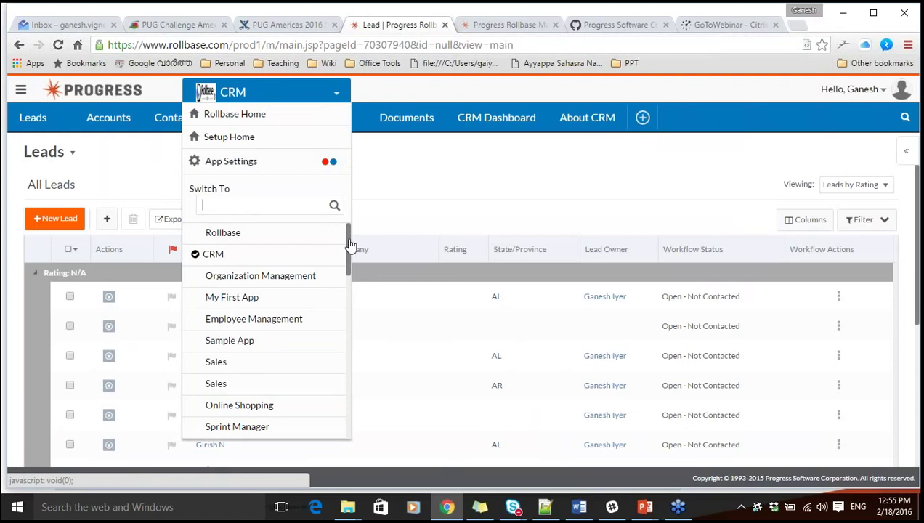
click(427, 181)
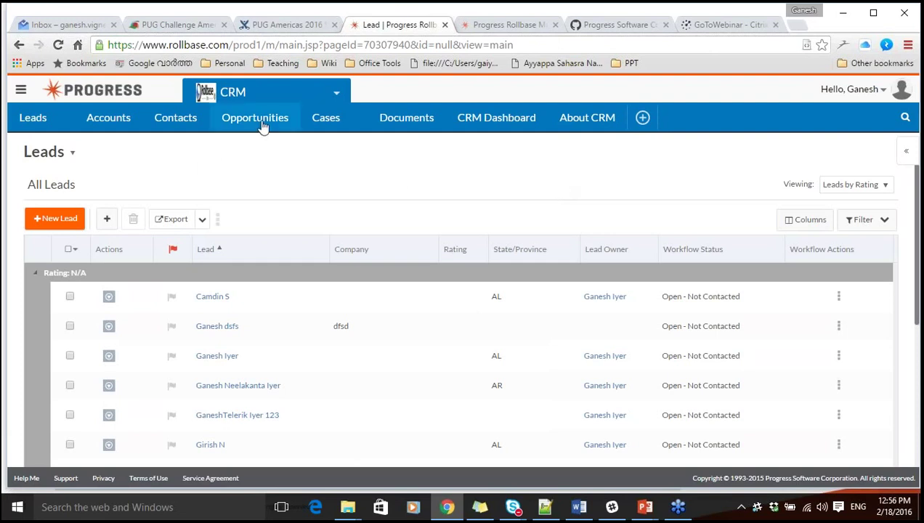
click(339, 96)
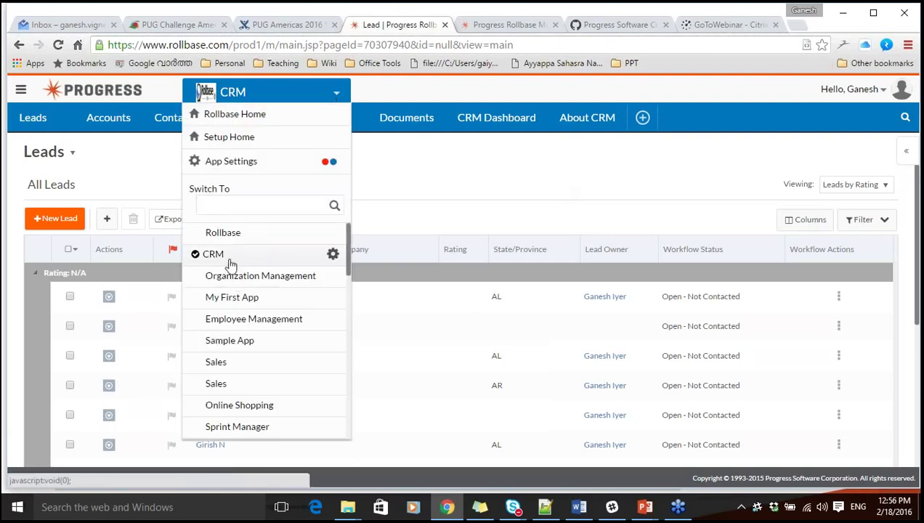
click(232, 168)
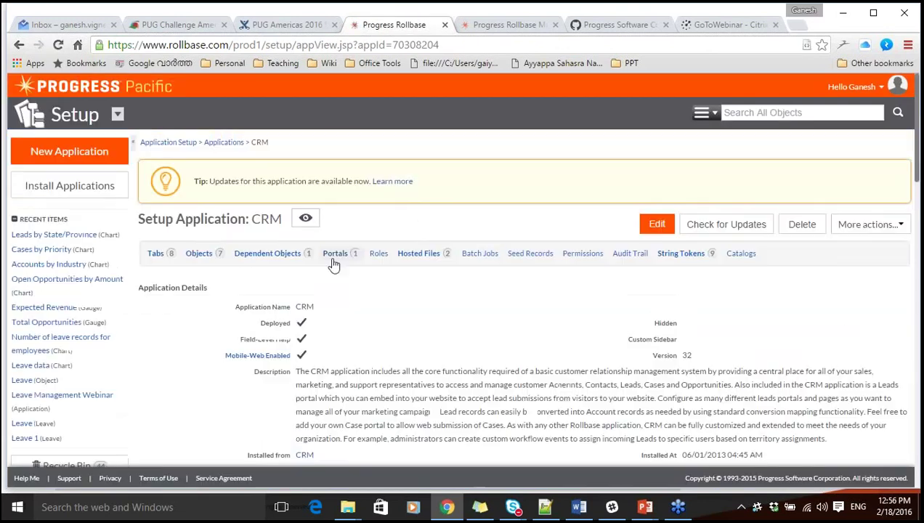
click(334, 266)
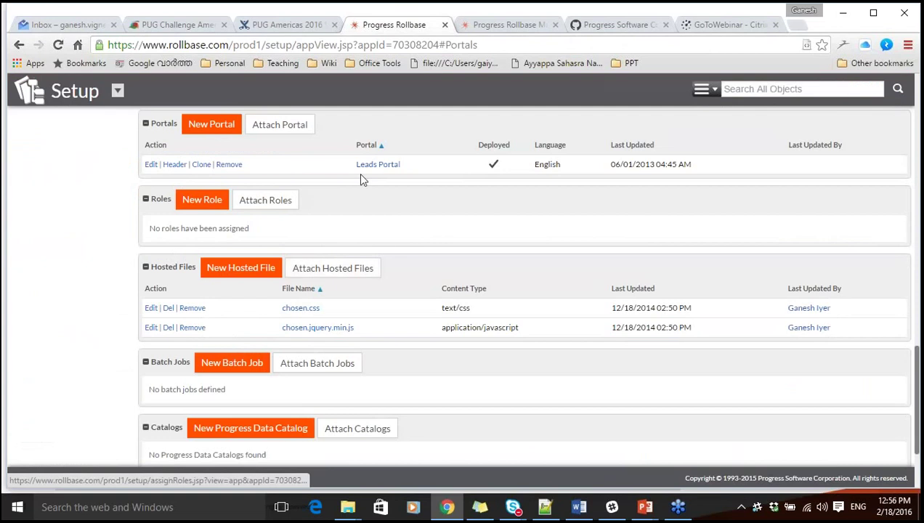
click(383, 166)
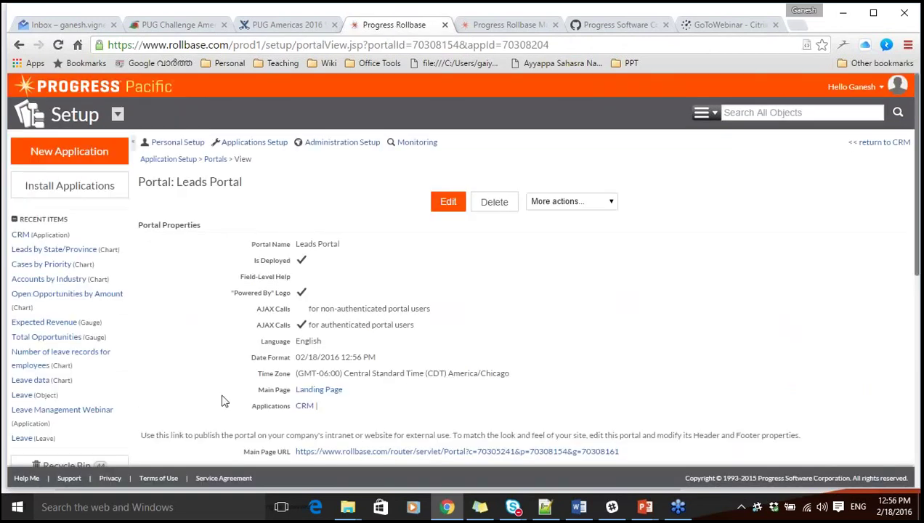
Preview the Leads Portal's Main Page and its Request More Information form.
scroll(223, 401, down, 3)
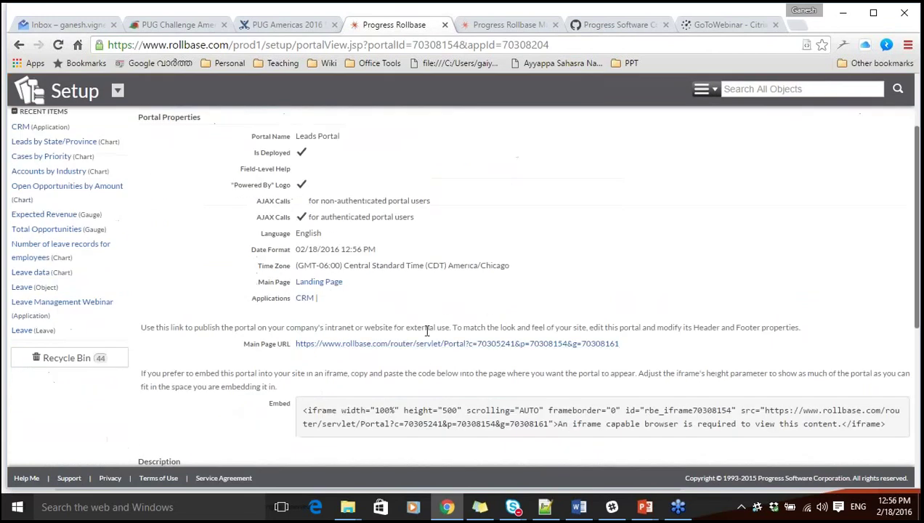
click(420, 348)
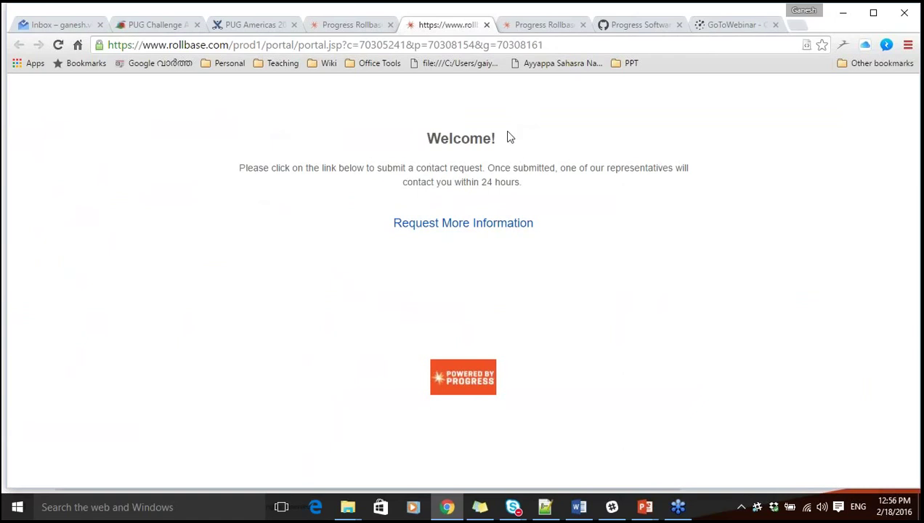
click(441, 228)
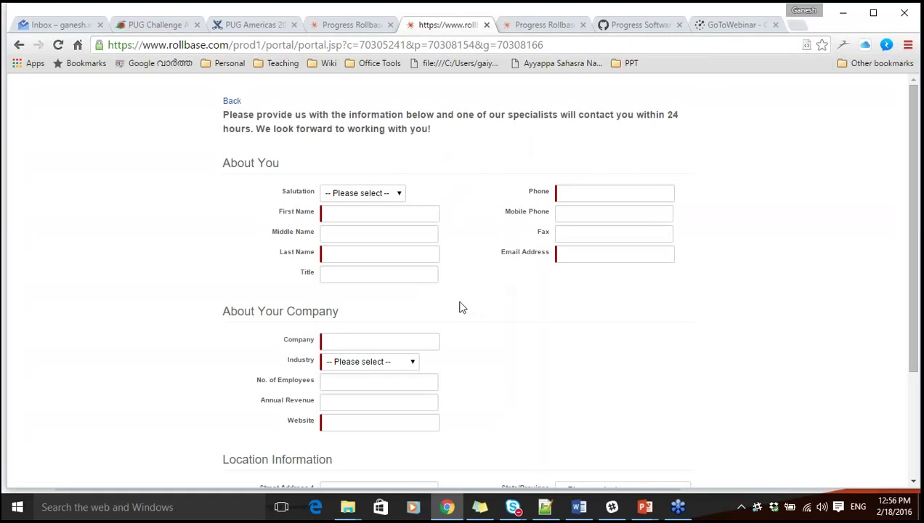
click(231, 102)
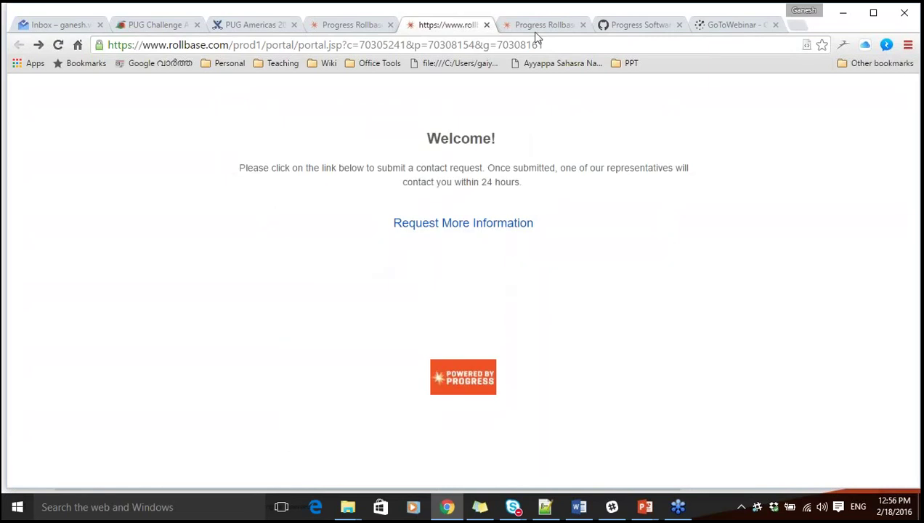
Close the portal preview tab and return to the CRM app.
click(487, 26)
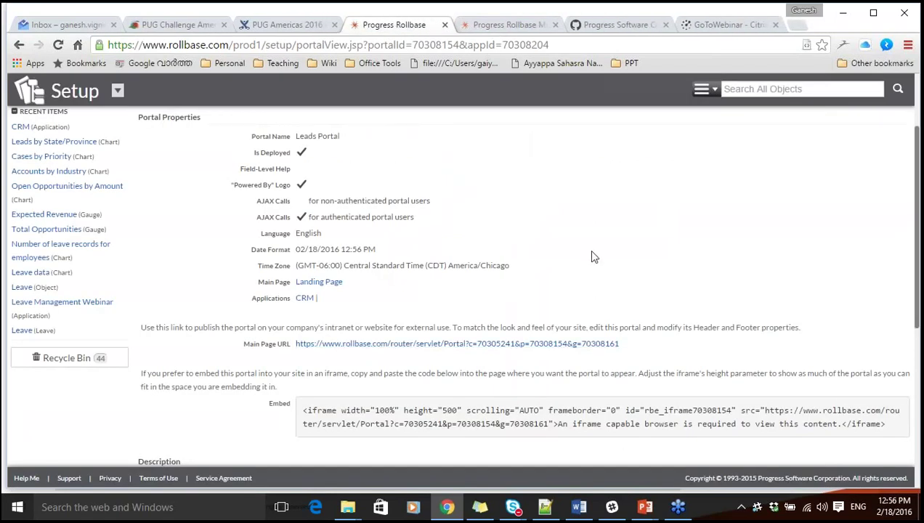
scroll(592, 255, up, 3)
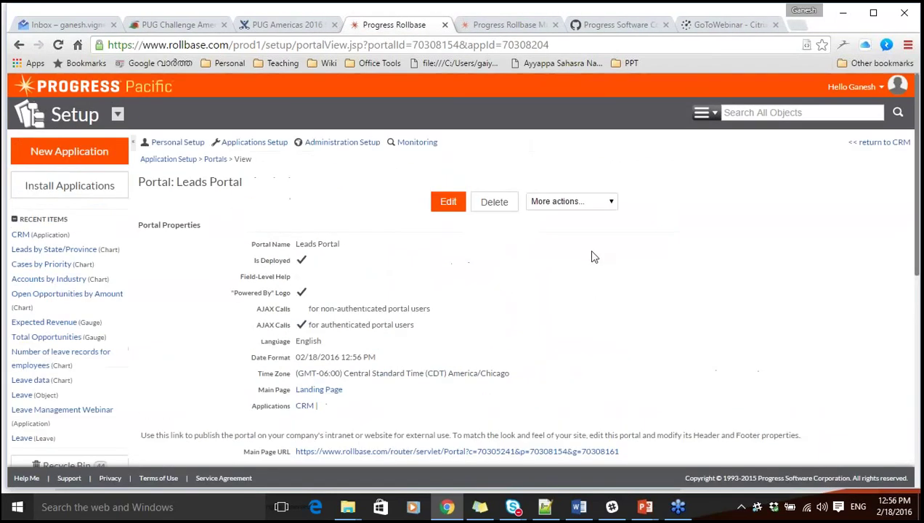
click(899, 144)
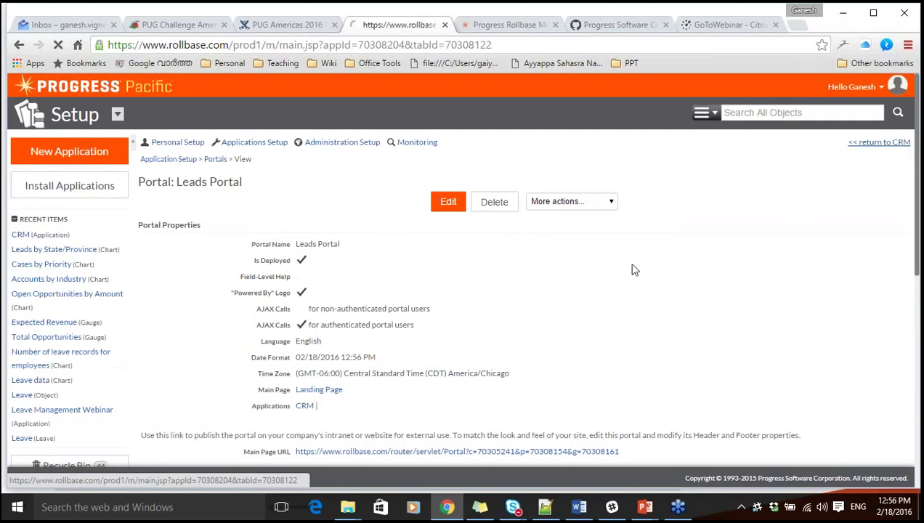